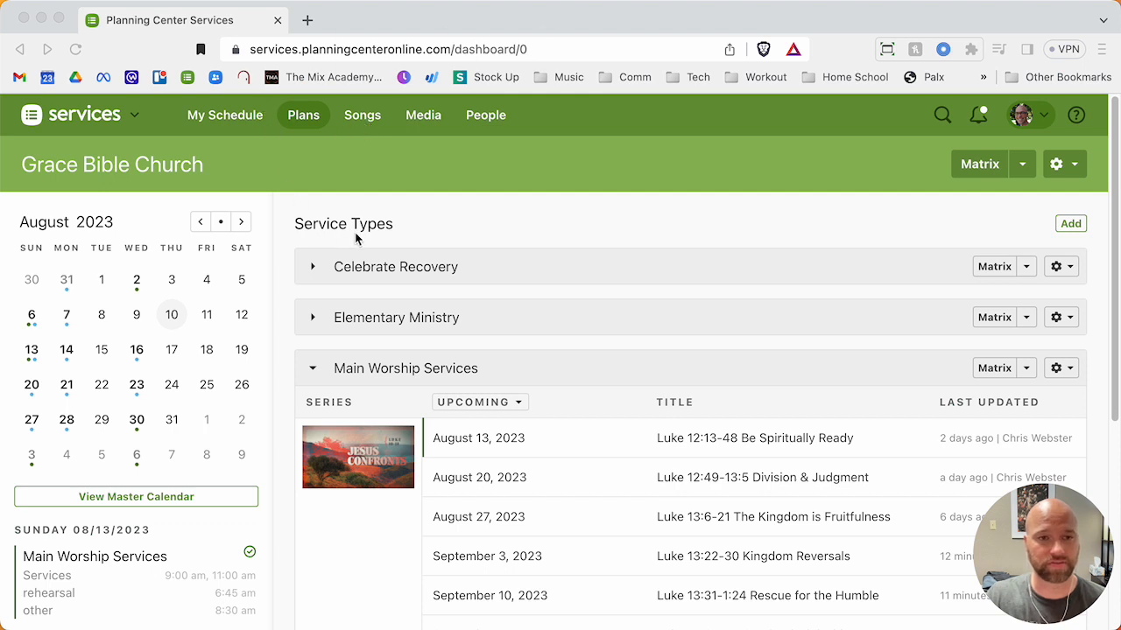
Open the song library and look through the full list of songs.
{"action": "left_click", "coordinate": [131, 115]}
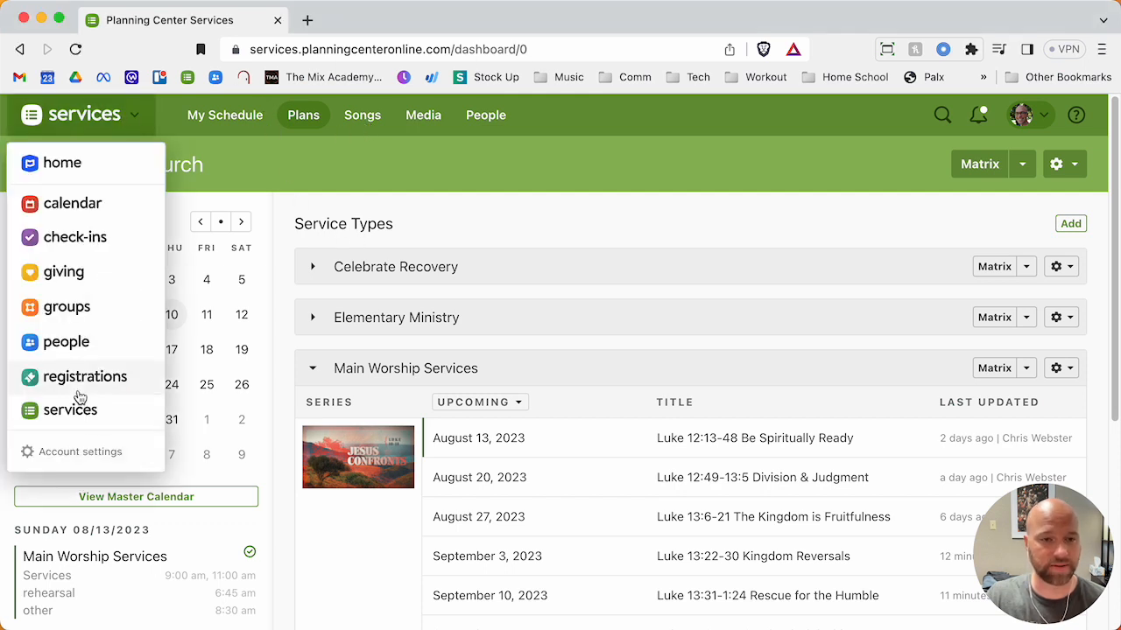
{"action": "left_click", "coordinate": [443, 177]}
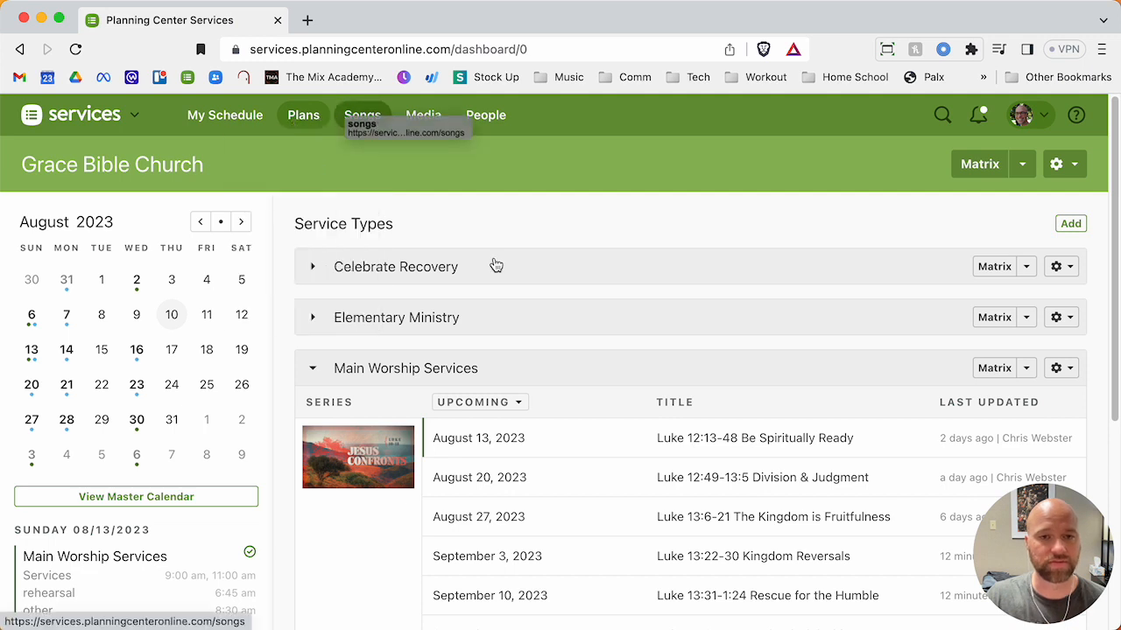
{"action": "left_click", "coordinate": [364, 112]}
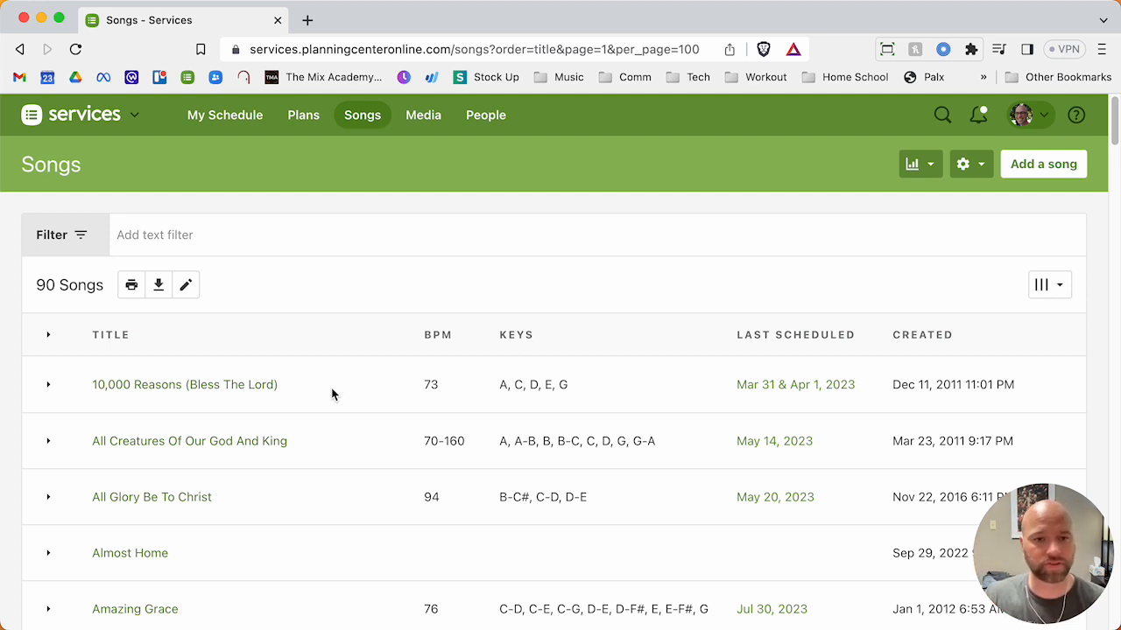
{"action": "scroll", "coordinate": [460, 376], "scroll_direction": "down", "scroll_amount": 15}
{"action": "scroll", "coordinate": [510, 374], "scroll_direction": "down", "scroll_amount": 20}
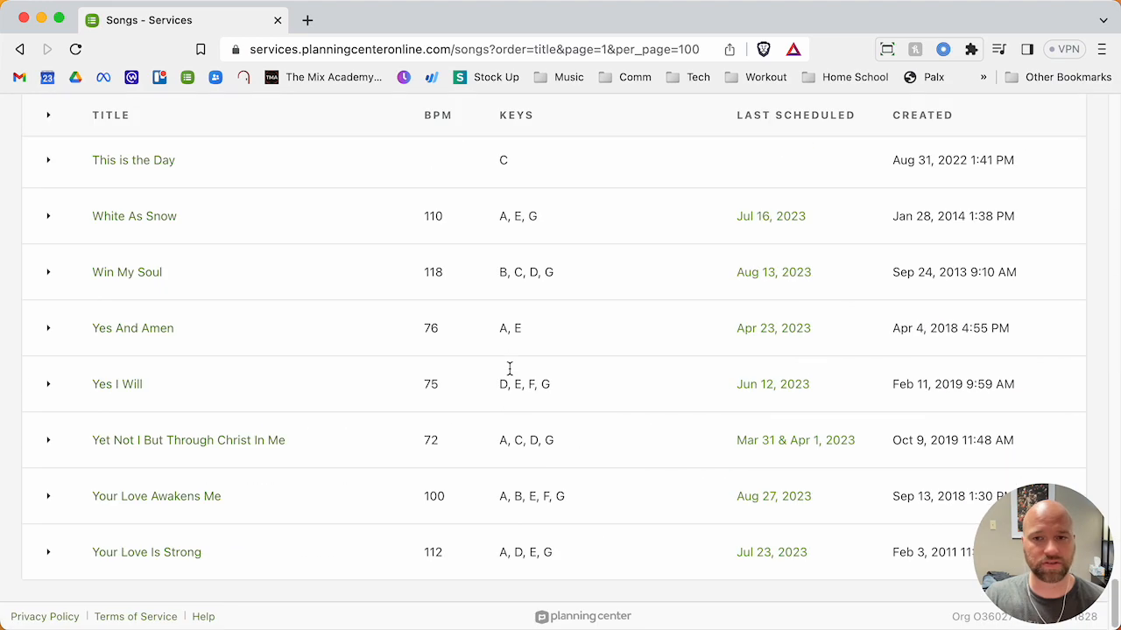
{"action": "scroll", "coordinate": [511, 373], "scroll_direction": "up", "scroll_amount": 20}
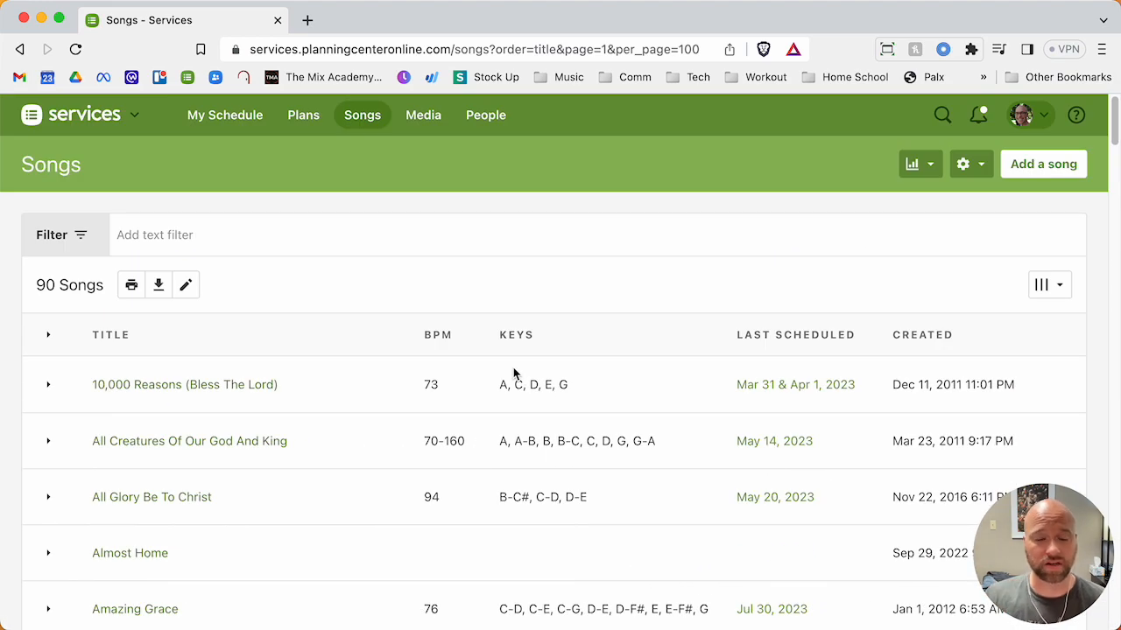
Expand the filter options for the song list.
{"action": "left_click", "coordinate": [91, 243]}
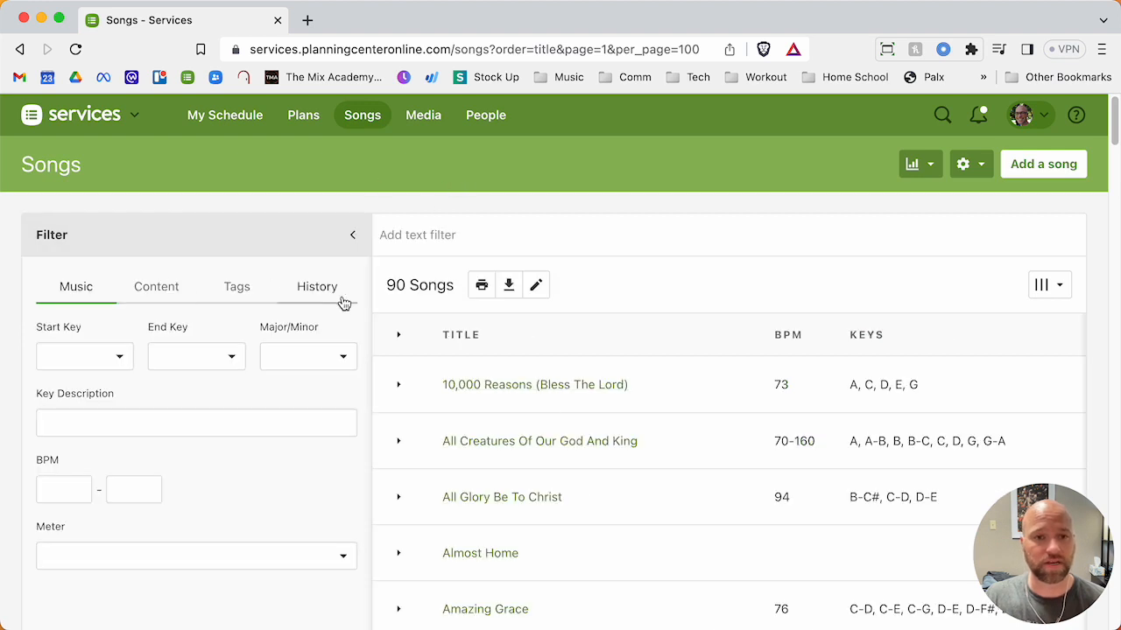
{"action": "left_click", "coordinate": [352, 235]}
{"action": "left_click", "coordinate": [62, 242]}
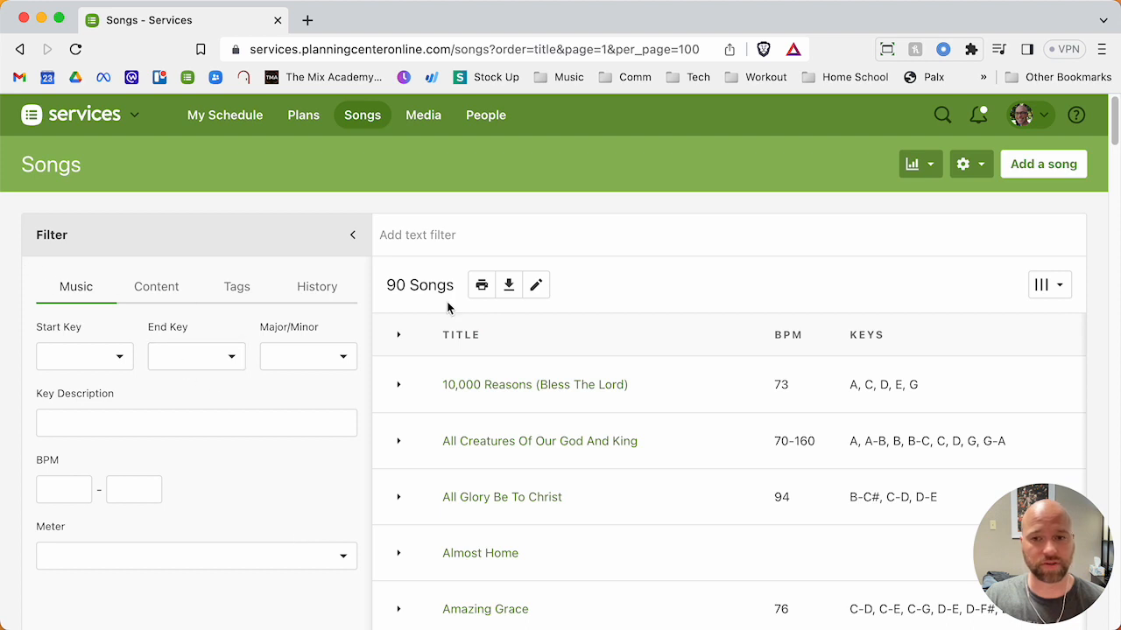
Include archived songs through the history filters and look through the expanded song list.
{"action": "left_click", "coordinate": [336, 286]}
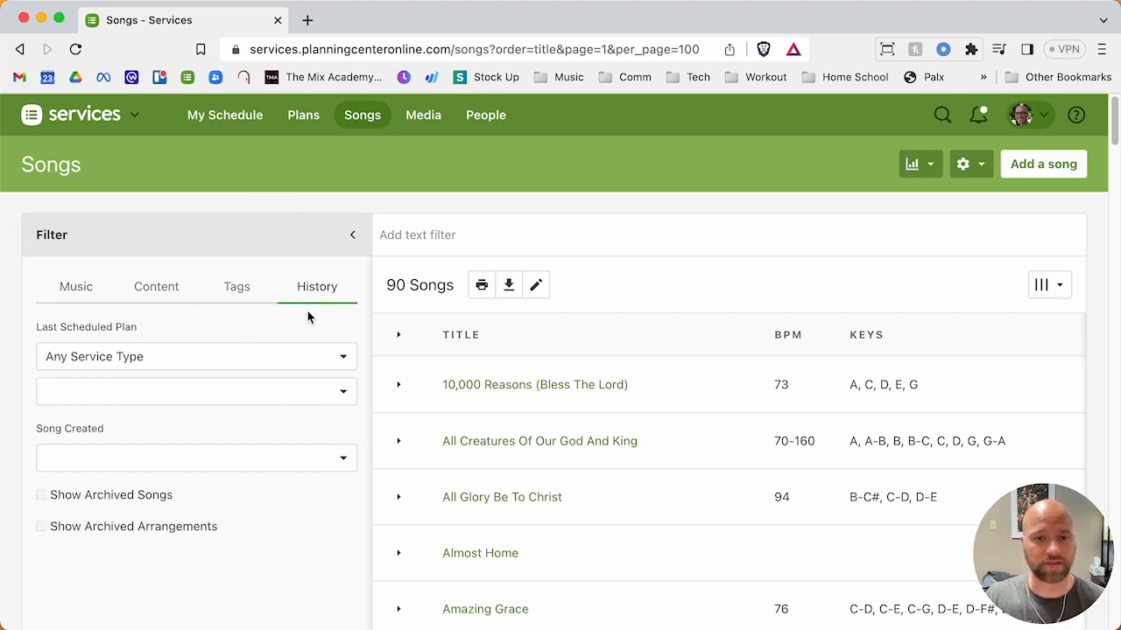
{"action": "scroll", "coordinate": [338, 353], "scroll_direction": "down", "scroll_amount": 2}
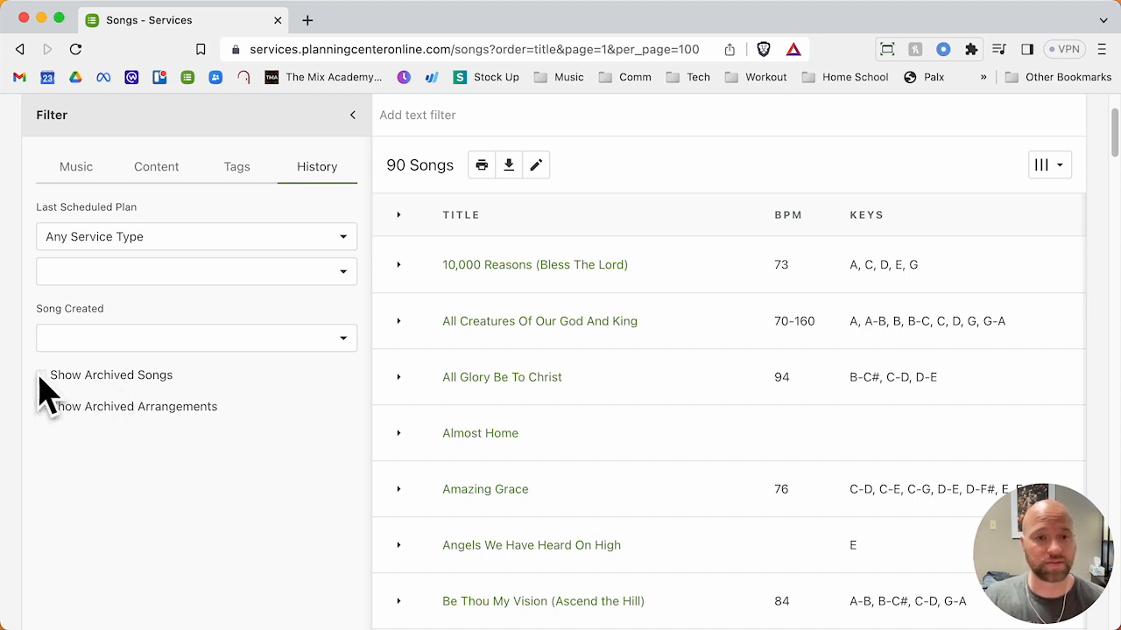
{"action": "left_click", "coordinate": [71, 377]}
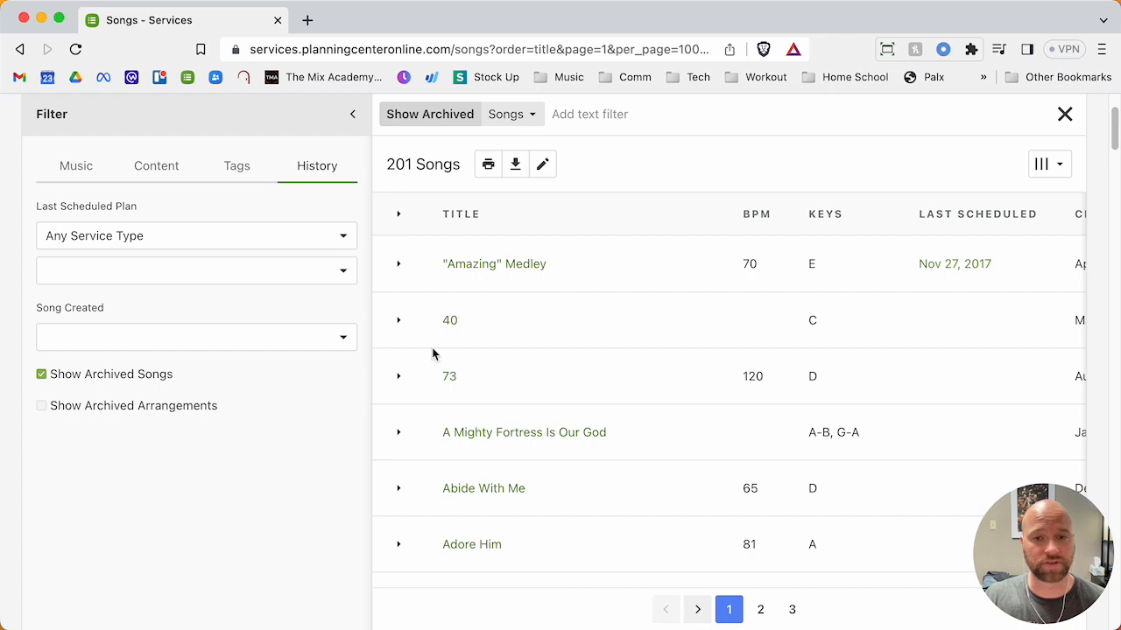
{"action": "left_click", "coordinate": [354, 116]}
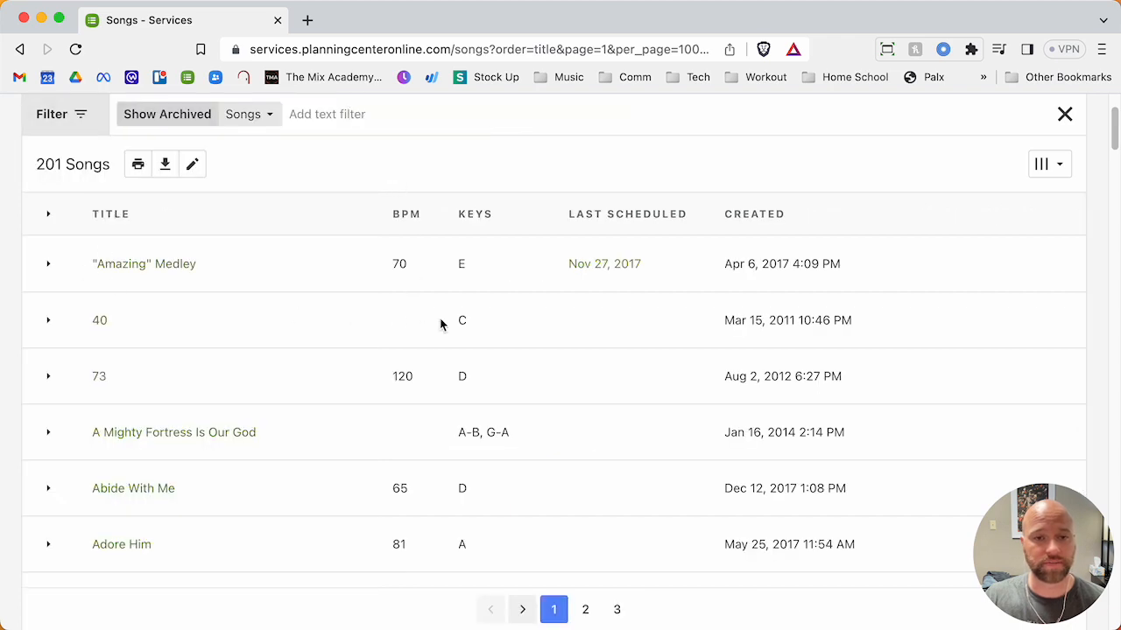
{"action": "scroll", "coordinate": [414, 380], "scroll_direction": "down", "scroll_amount": 20}
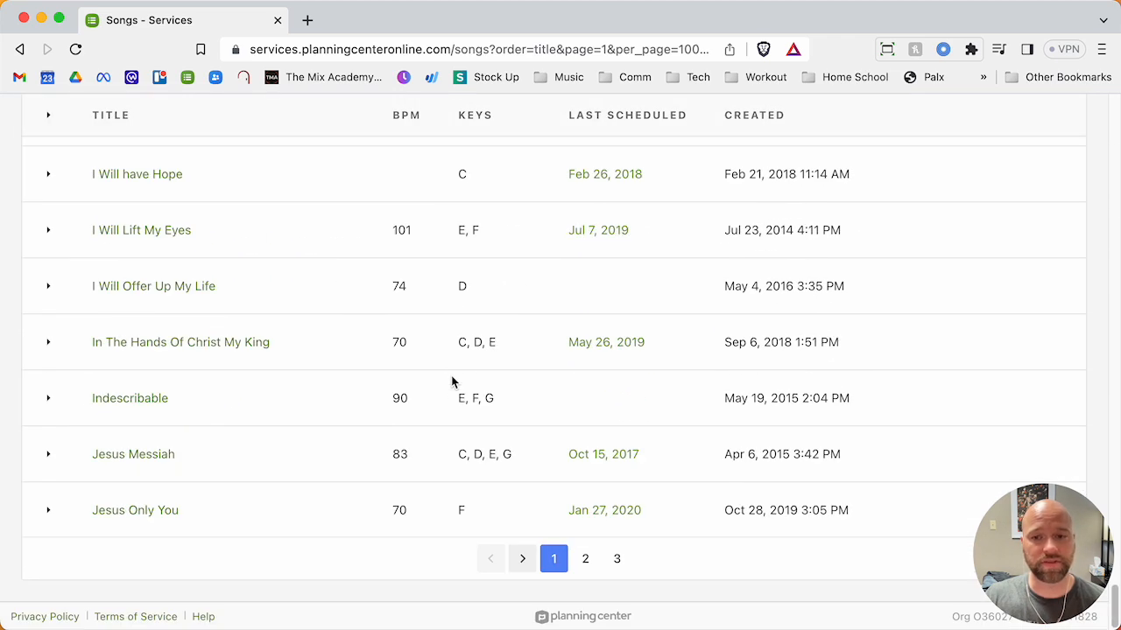
{"action": "key", "text": "Home"}
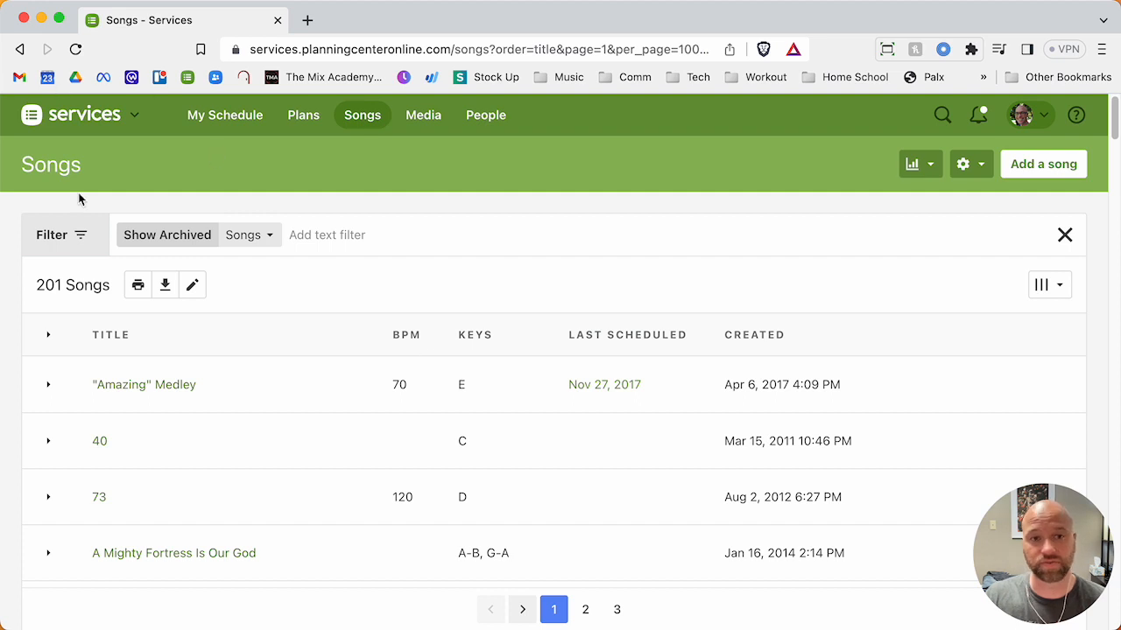
Reopen the filter options and stop showing archived songs.
{"action": "left_click", "coordinate": [83, 235]}
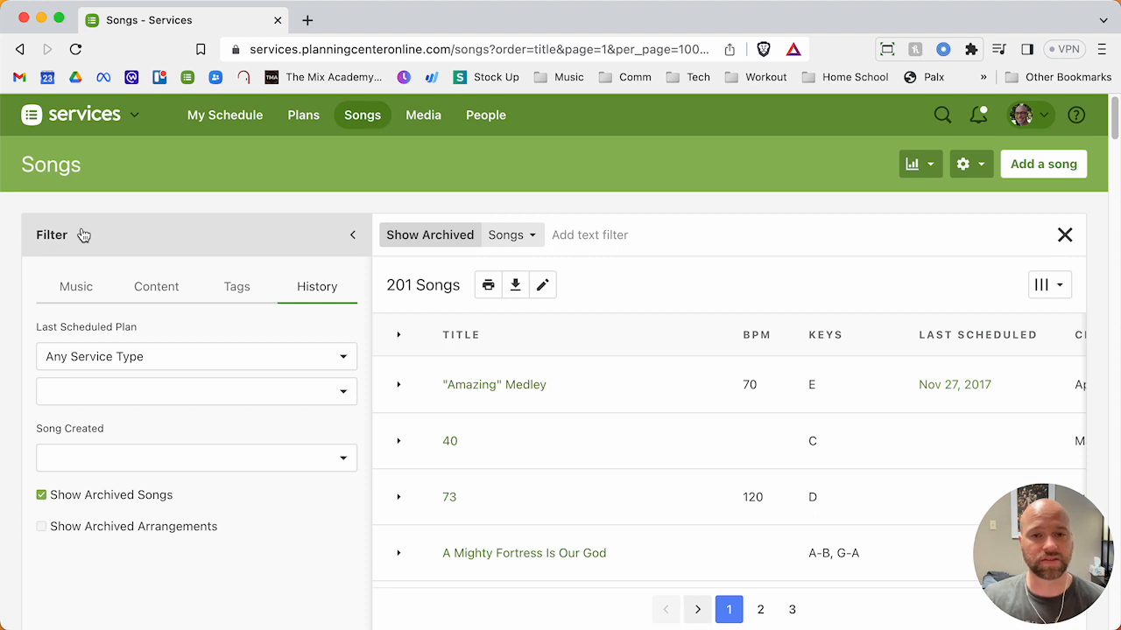
{"action": "left_click", "coordinate": [90, 497]}
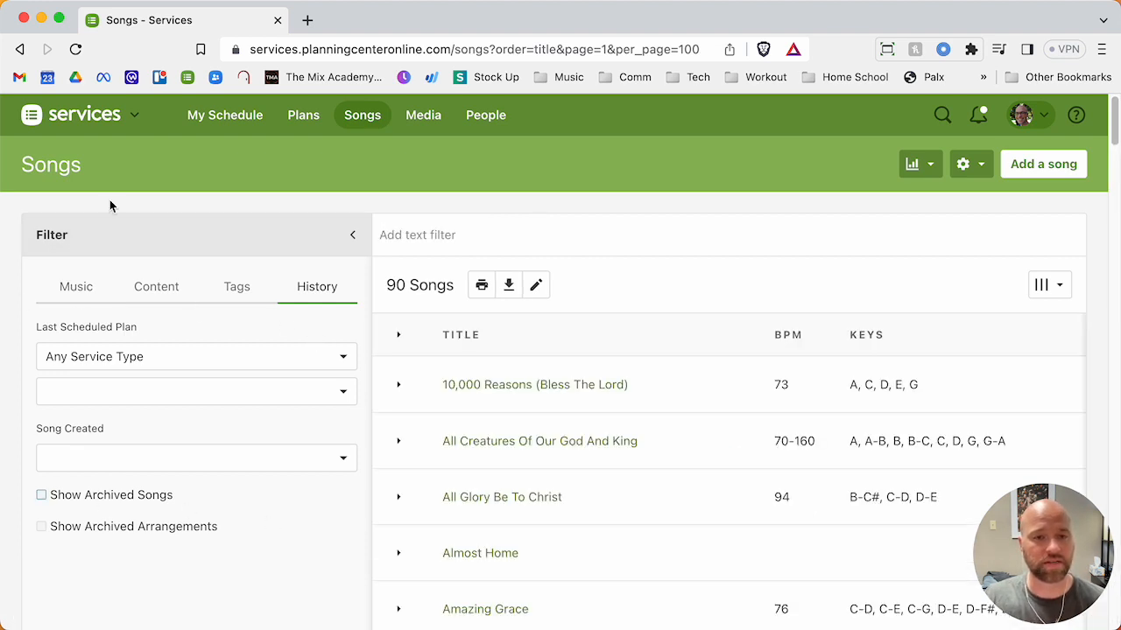
Filter the songs by start key A and look over the matching songs.
{"action": "left_click", "coordinate": [76, 286]}
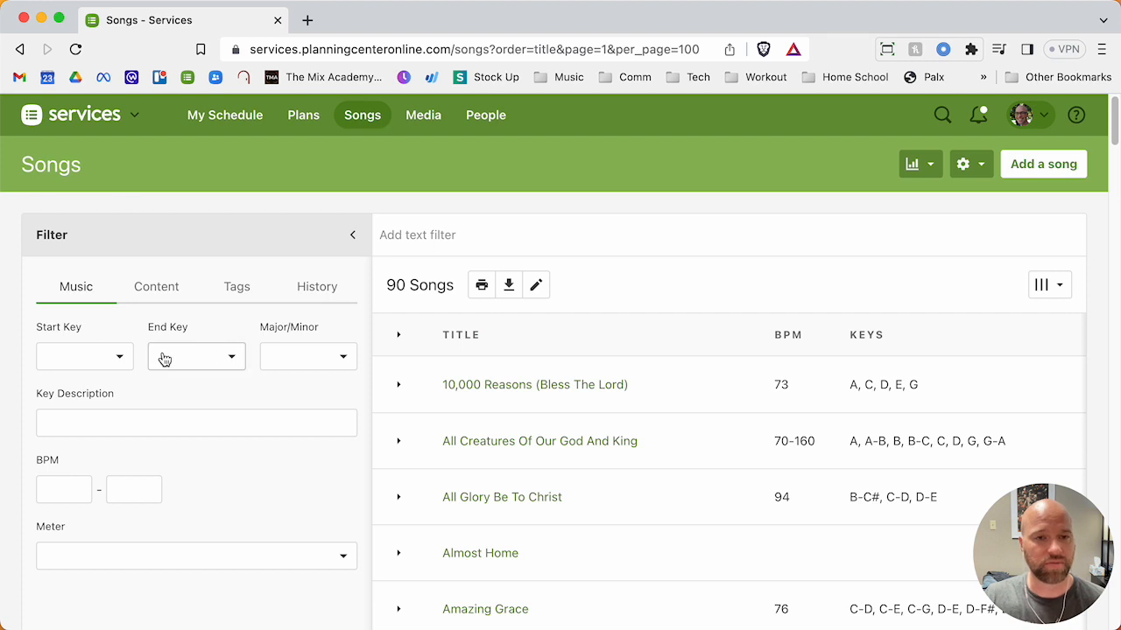
{"action": "left_click", "coordinate": [111, 358]}
{"action": "left_click", "coordinate": [85, 452]}
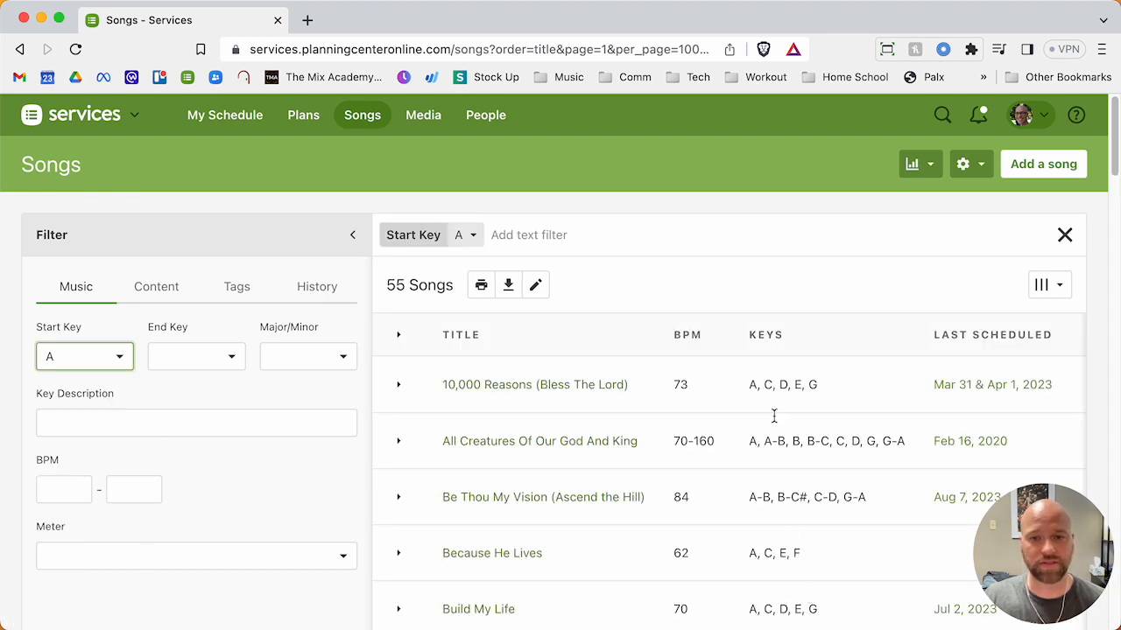
{"action": "scroll", "coordinate": [774, 417], "scroll_direction": "down", "scroll_amount": 3}
{"action": "scroll", "coordinate": [774, 416], "scroll_direction": "up", "scroll_amount": 3}
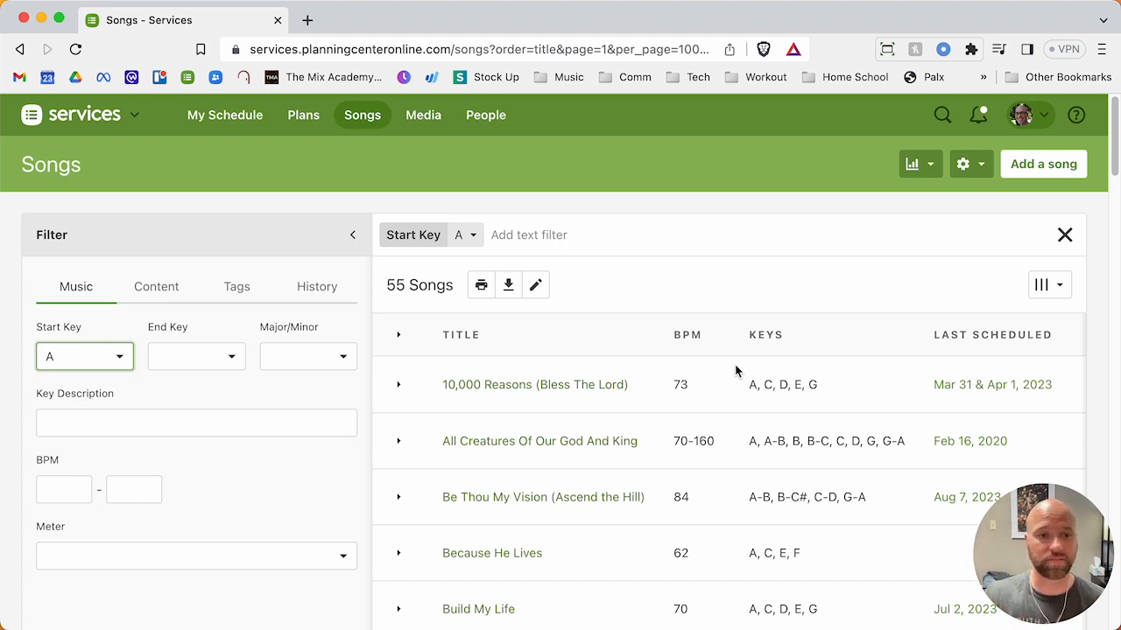
Filter the songs by the key description Baritone, and replace it with Alto.
{"action": "left_click", "coordinate": [250, 422]}
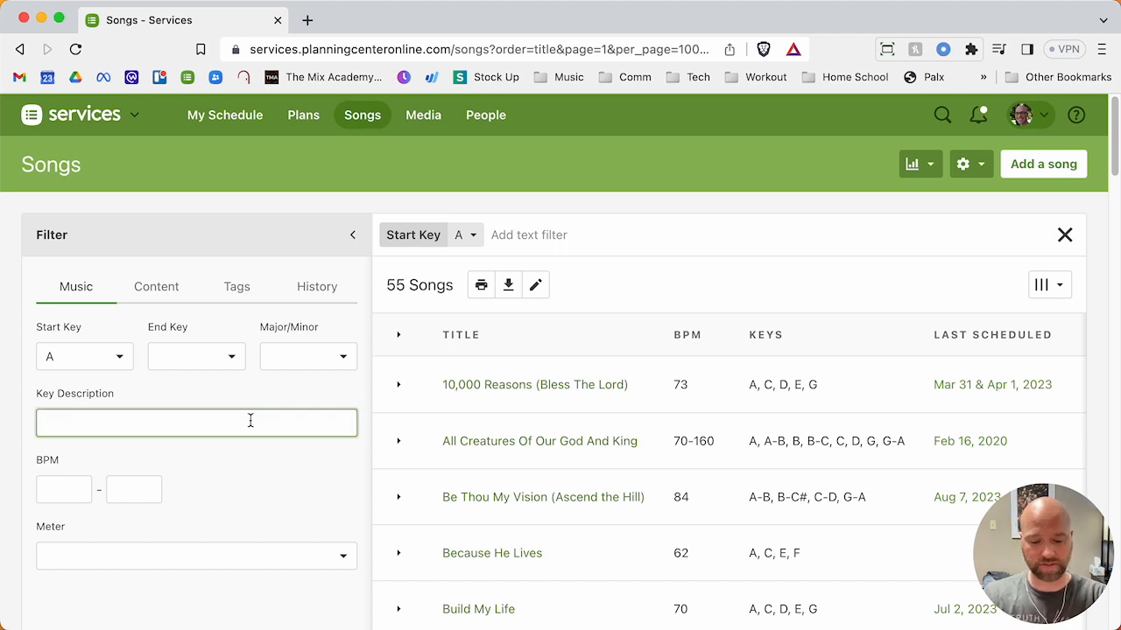
{"action": "type", "text": "Baritone"}
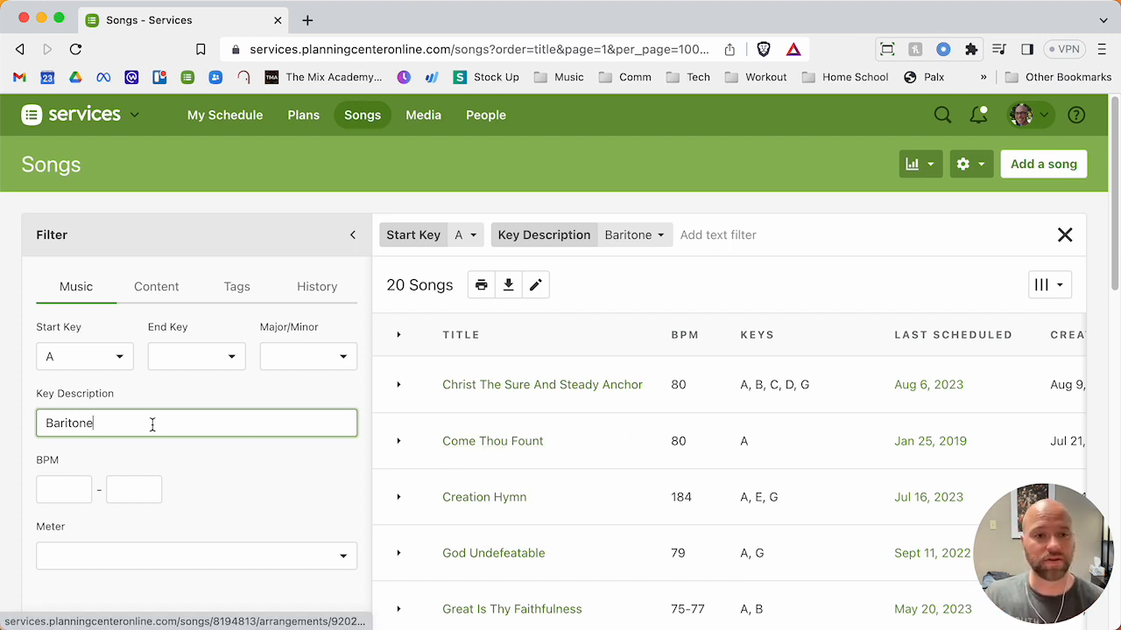
{"action": "key", "text": "super+a"}
{"action": "type", "text": "Alto"}
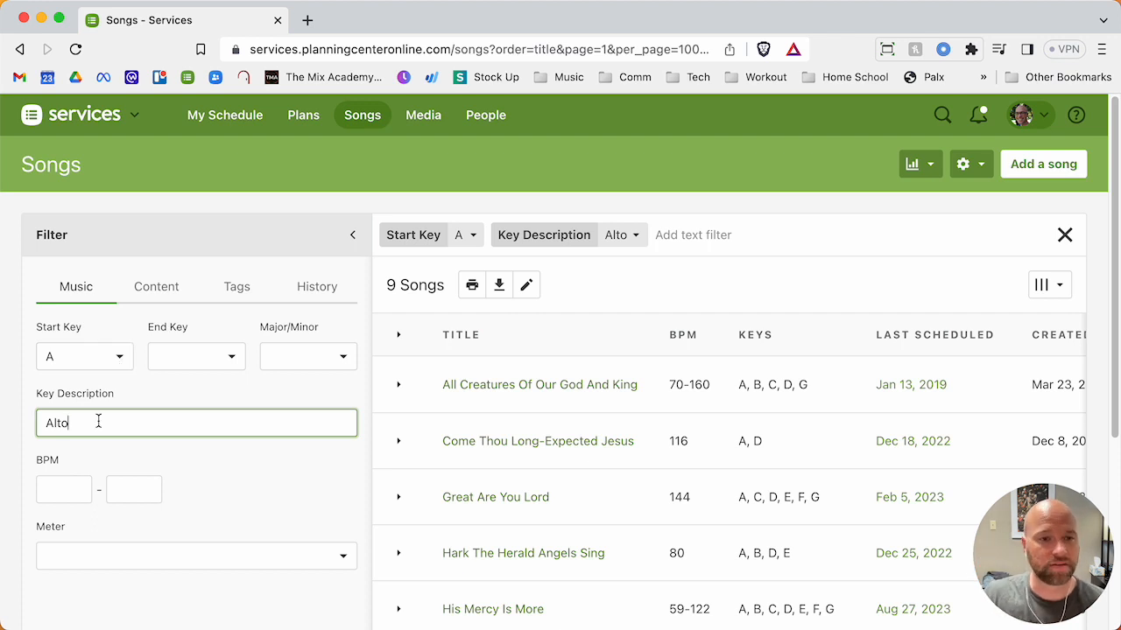
Clear the key description and start key filters.
{"action": "double_click", "coordinate": [61, 423]}
{"action": "key", "text": "BackSpace"}
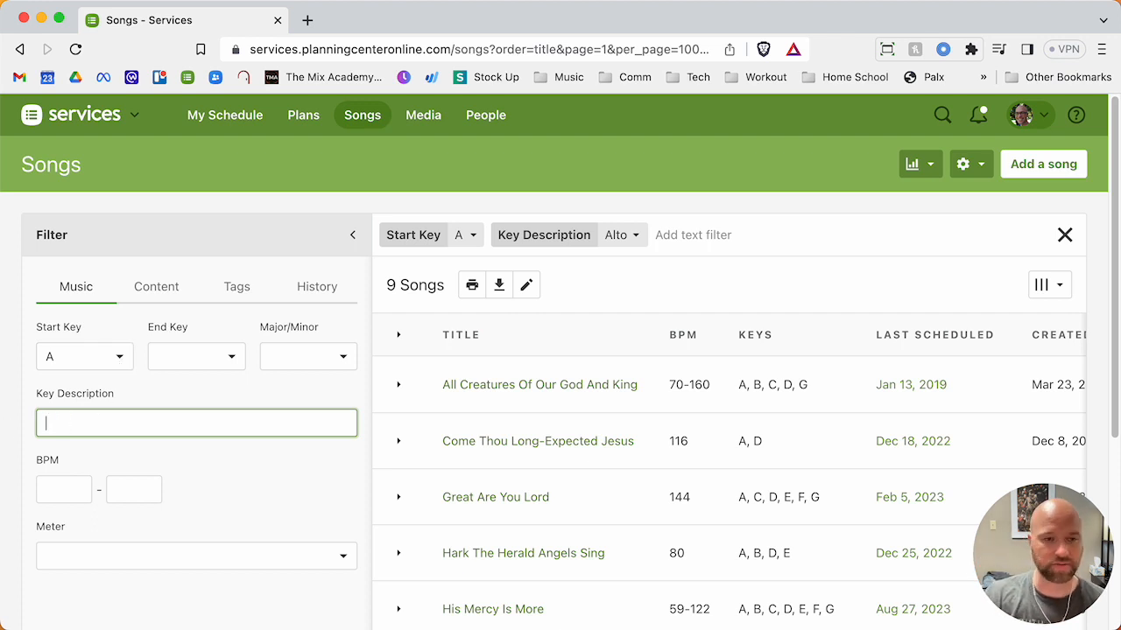
{"action": "left_click", "coordinate": [101, 359]}
{"action": "left_click", "coordinate": [67, 398]}
Examine the remaining music filters, including major/minor, and the content filters such as lyrics, themes and author.
{"action": "scroll", "coordinate": [304, 502], "scroll_direction": "down", "scroll_amount": 2}
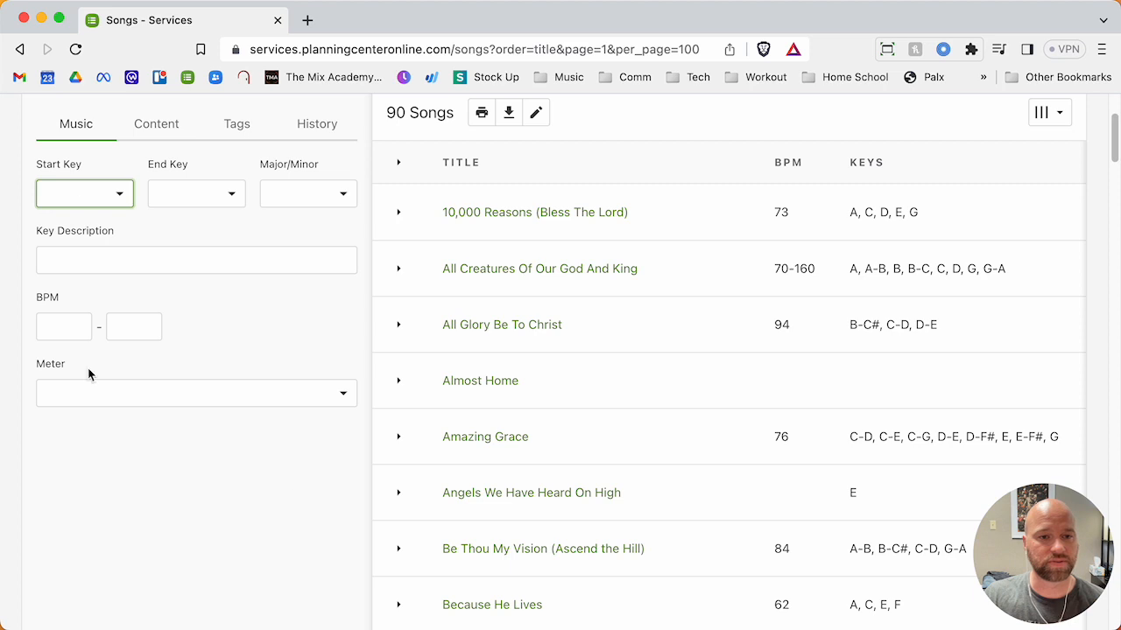
{"action": "left_click", "coordinate": [315, 191]}
{"action": "left_click", "coordinate": [223, 337]}
{"action": "scroll", "coordinate": [222, 338], "scroll_direction": "up", "scroll_amount": 2}
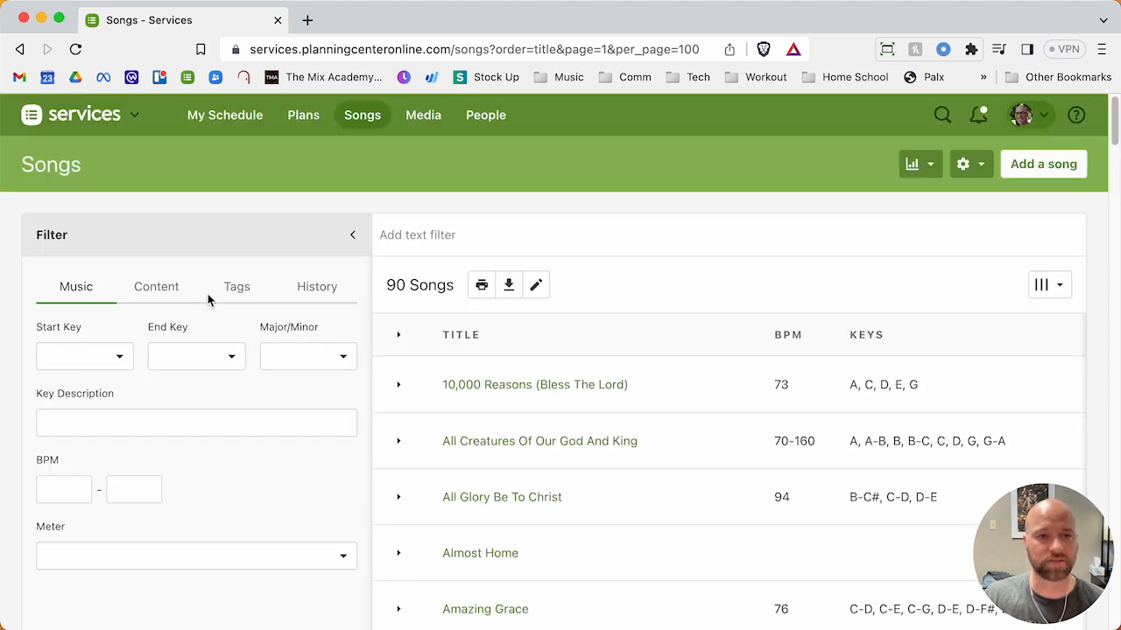
{"action": "left_click", "coordinate": [156, 287]}
{"action": "scroll", "coordinate": [171, 455], "scroll_direction": "down", "scroll_amount": 2}
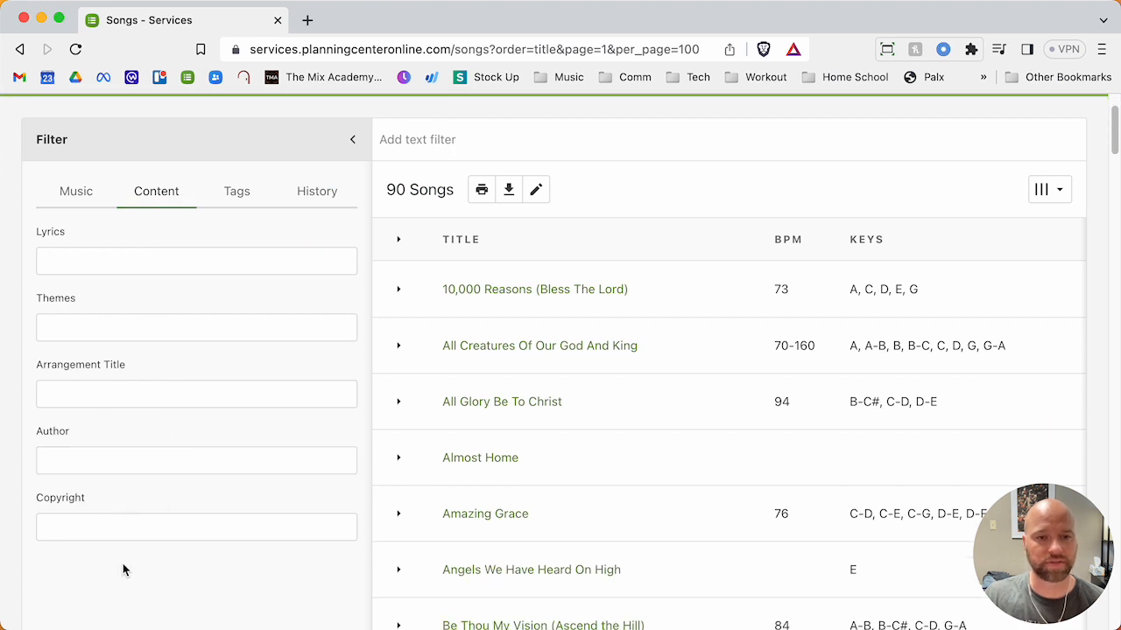
Examine the song tag filters and the options available for the Bin tag.
{"action": "left_click", "coordinate": [236, 191]}
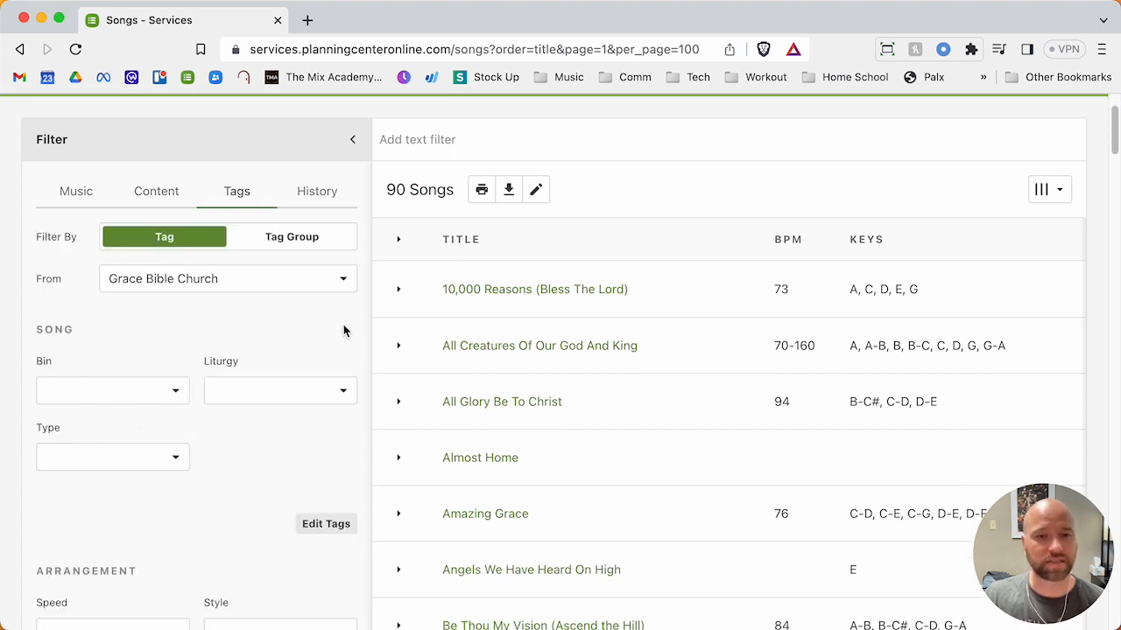
{"action": "left_click", "coordinate": [178, 394]}
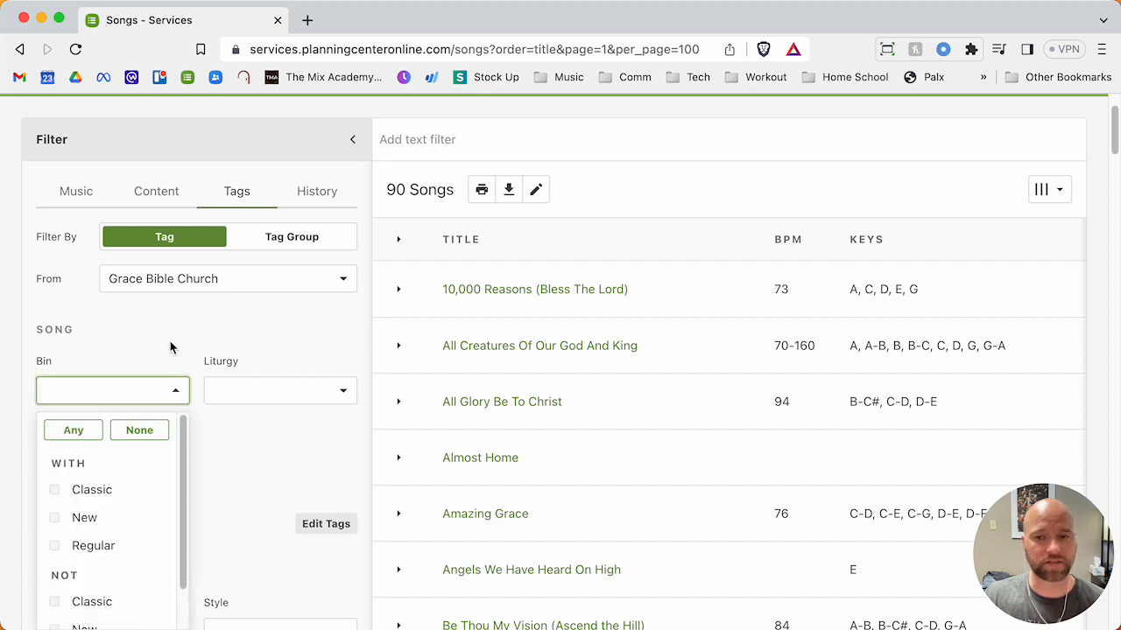
{"action": "left_click", "coordinate": [110, 358]}
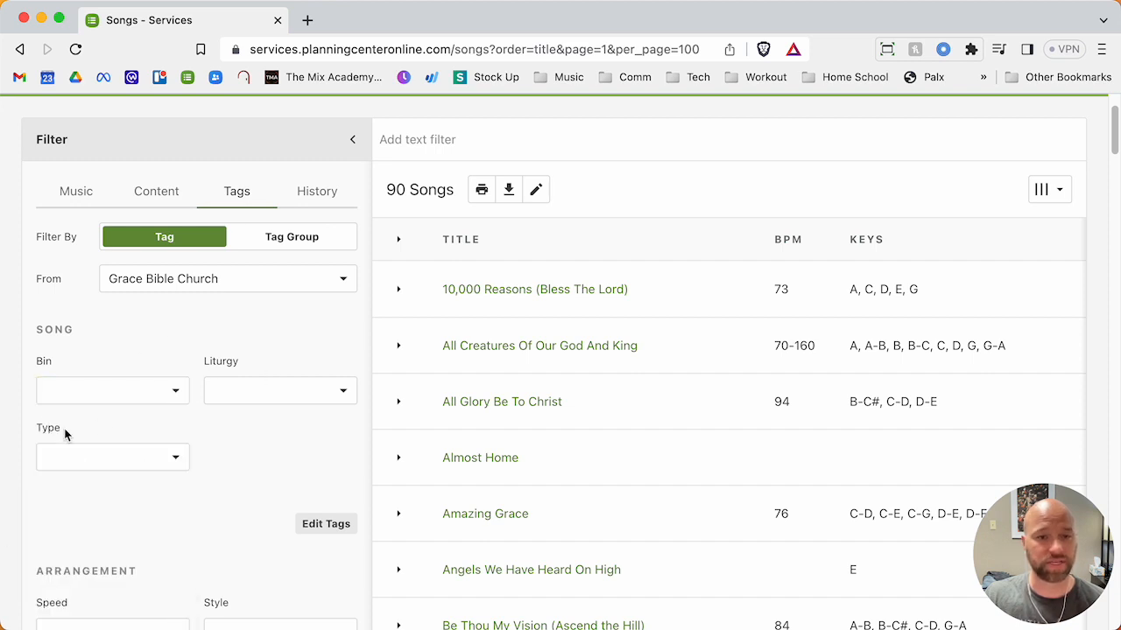
{"action": "left_click", "coordinate": [155, 393]}
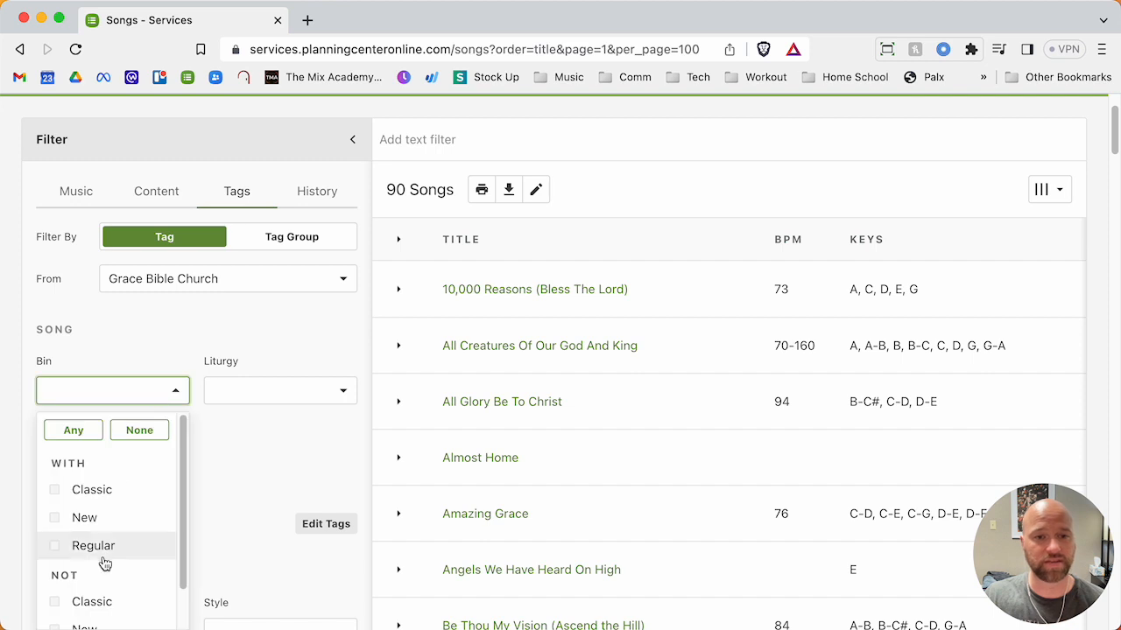
{"action": "scroll", "coordinate": [105, 561], "scroll_direction": "down", "scroll_amount": 1}
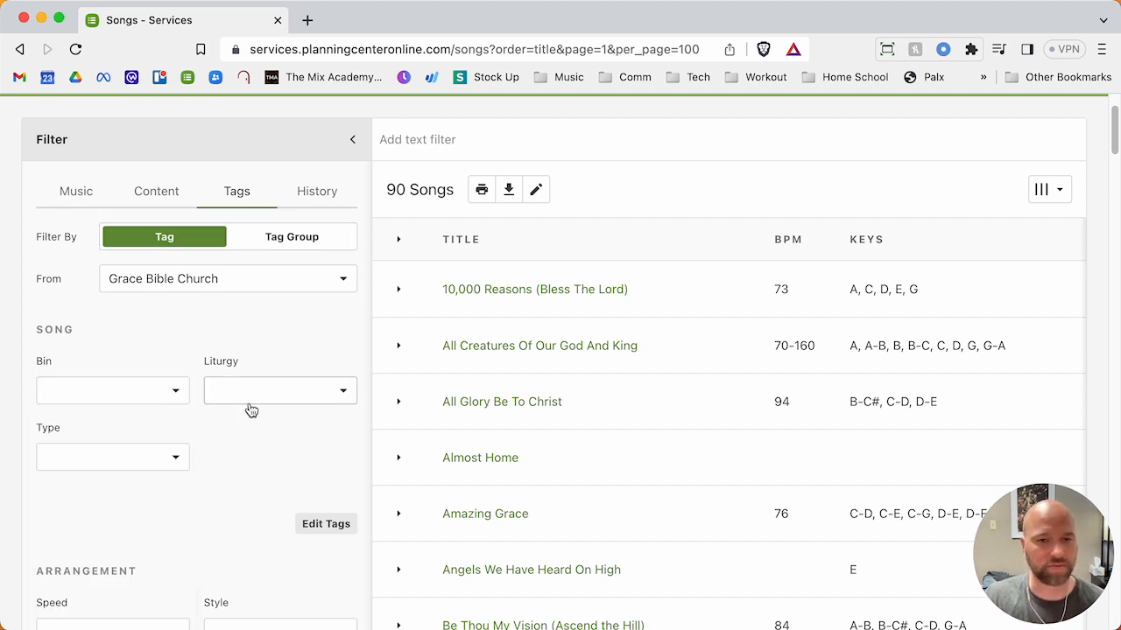
Filter the songs by the Adoration liturgy tag and look through the matching songs.
{"action": "left_click", "coordinate": [307, 396]}
{"action": "scroll", "coordinate": [317, 488], "scroll_direction": "down", "scroll_amount": 3}
{"action": "scroll", "coordinate": [317, 489], "scroll_direction": "up", "scroll_amount": 4}
{"action": "scroll", "coordinate": [317, 489], "scroll_direction": "down", "scroll_amount": 1}
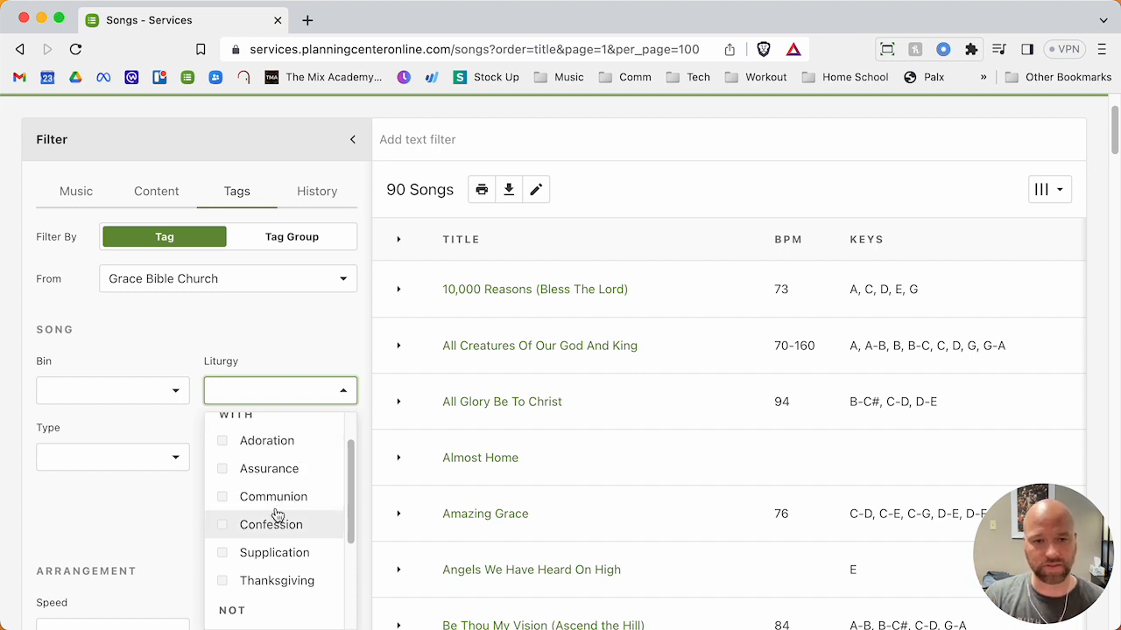
{"action": "left_click", "coordinate": [247, 447]}
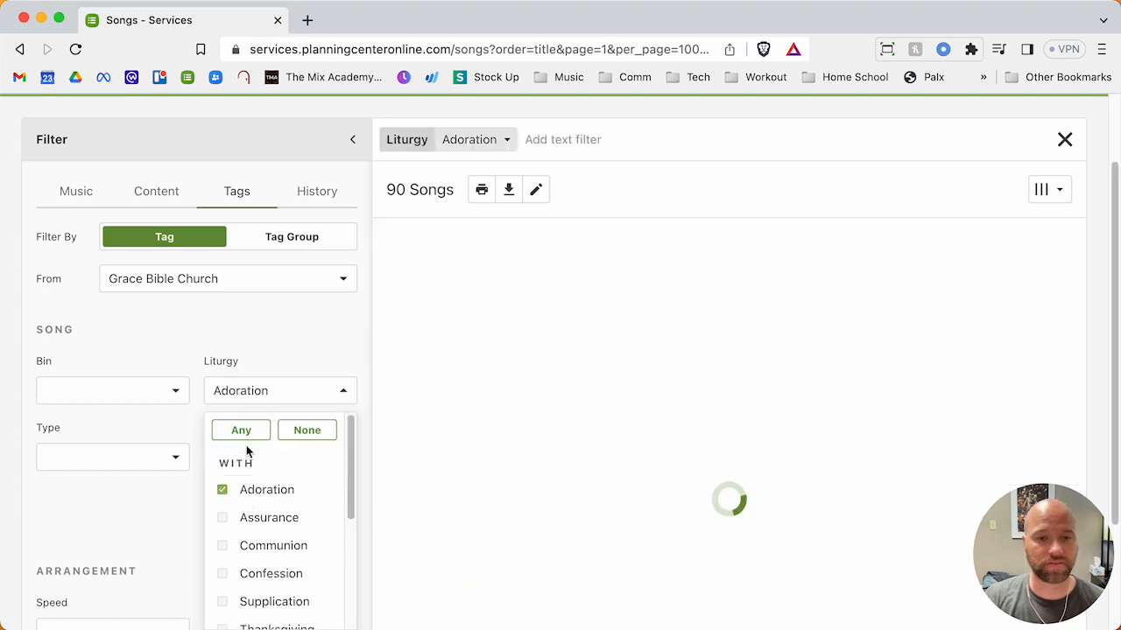
{"action": "left_click", "coordinate": [304, 343]}
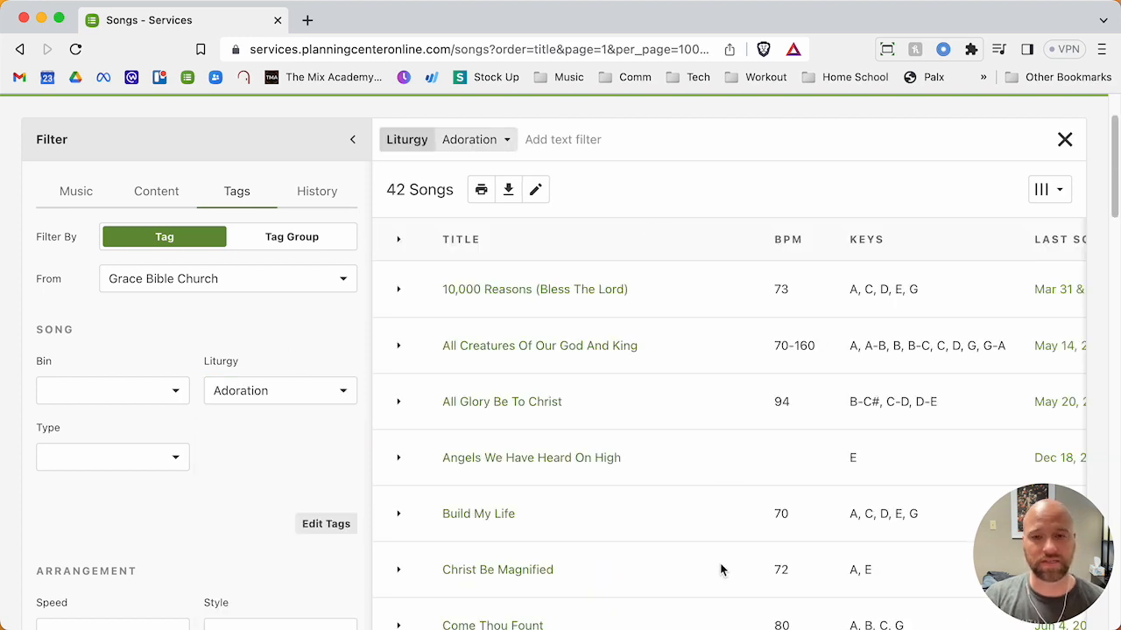
{"action": "scroll", "coordinate": [786, 467], "scroll_direction": "down", "scroll_amount": 20}
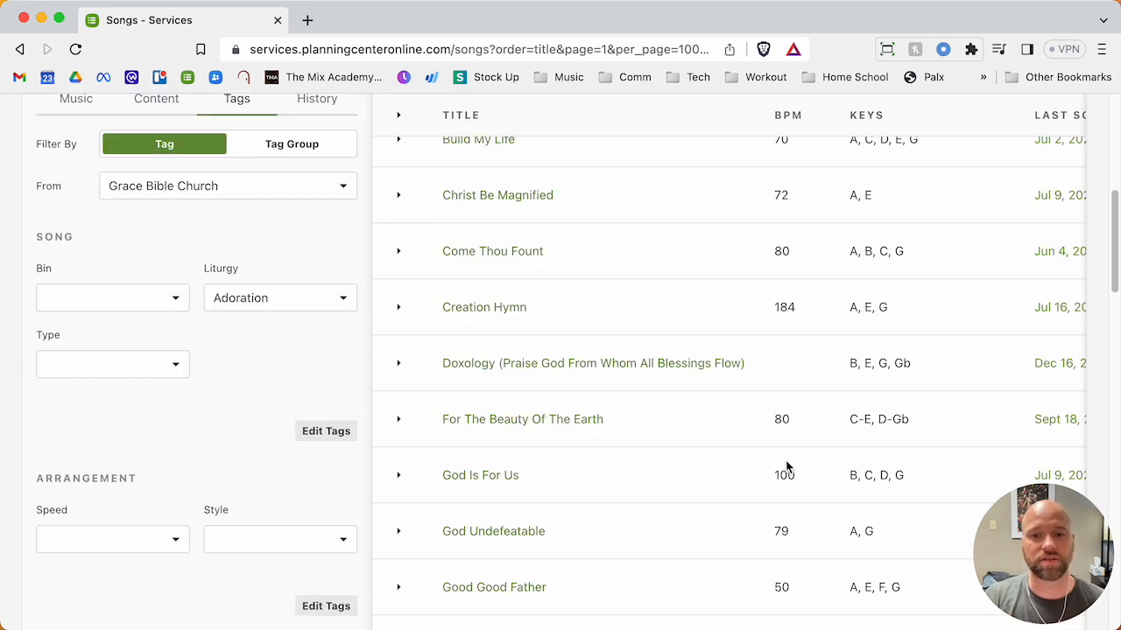
{"action": "scroll", "coordinate": [786, 468], "scroll_direction": "up", "scroll_amount": 20}
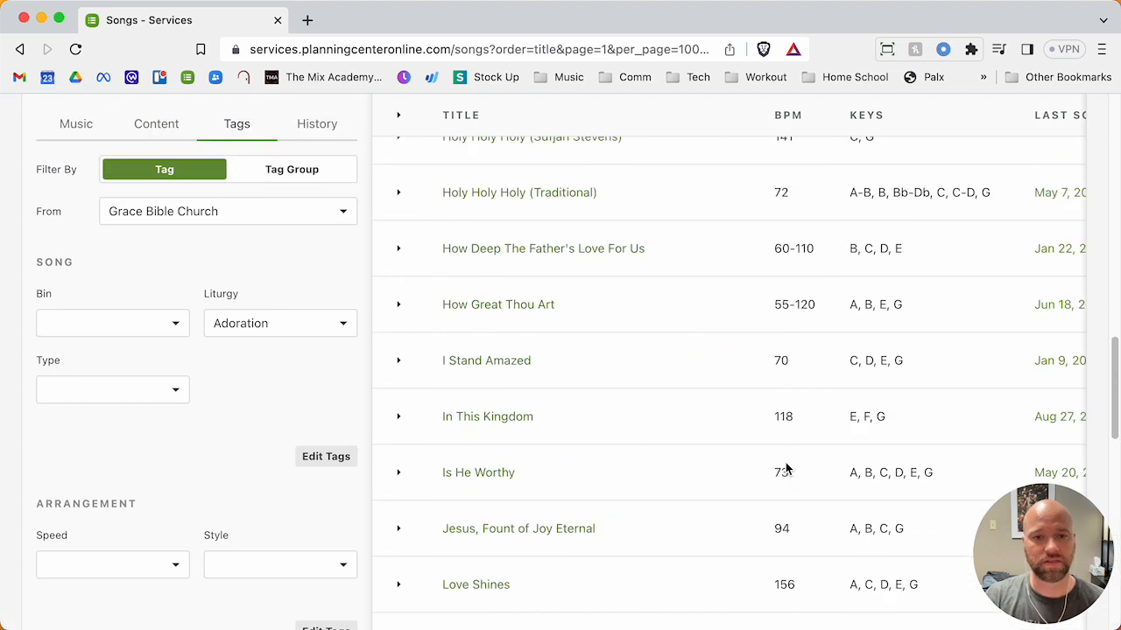
Remove the Adoration tag from the Liturgy filter.
{"action": "left_click", "coordinate": [277, 490]}
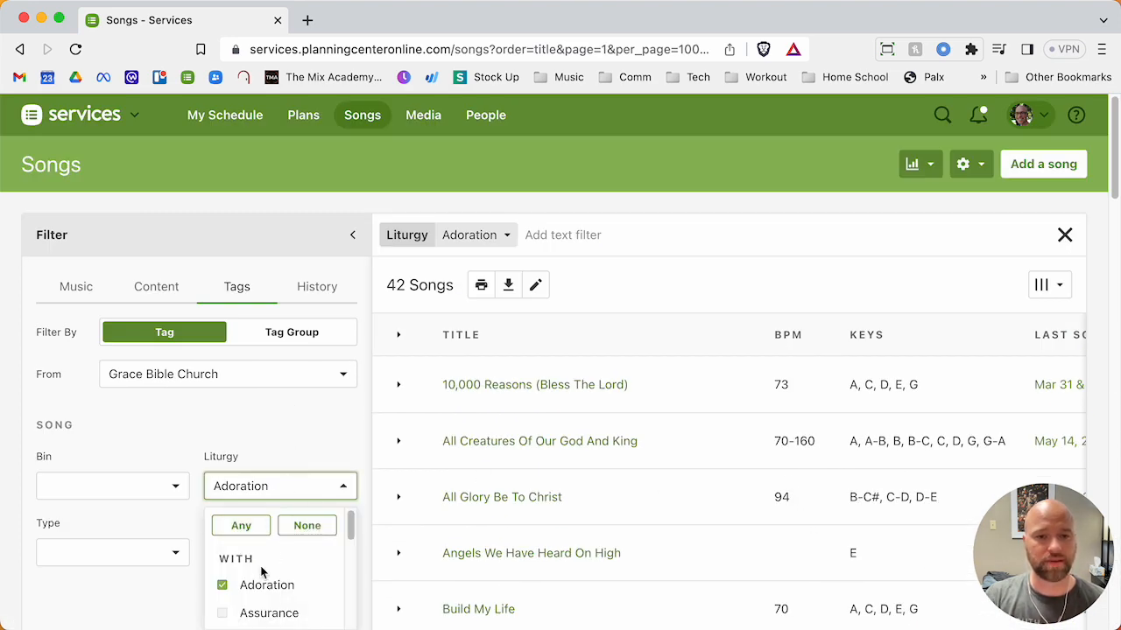
{"action": "left_click", "coordinate": [226, 585]}
{"action": "left_click", "coordinate": [150, 555]}
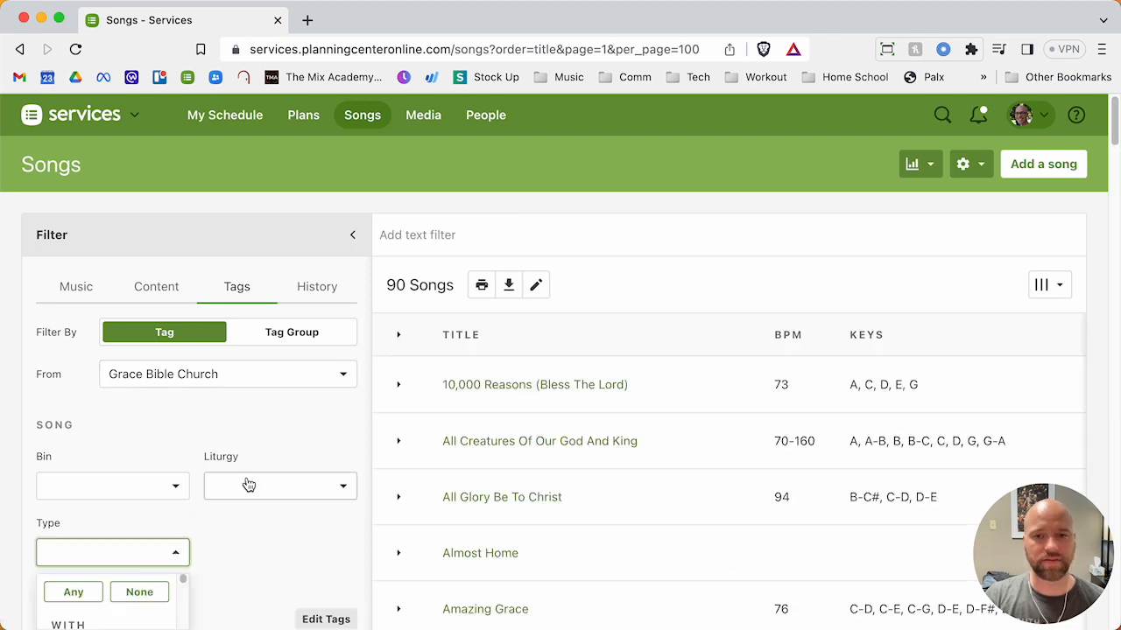
{"action": "left_click", "coordinate": [221, 451]}
Examine the options of the song Type tag filter, including those for including and excluding a type.
{"action": "scroll", "coordinate": [219, 490], "scroll_direction": "down", "scroll_amount": 5}
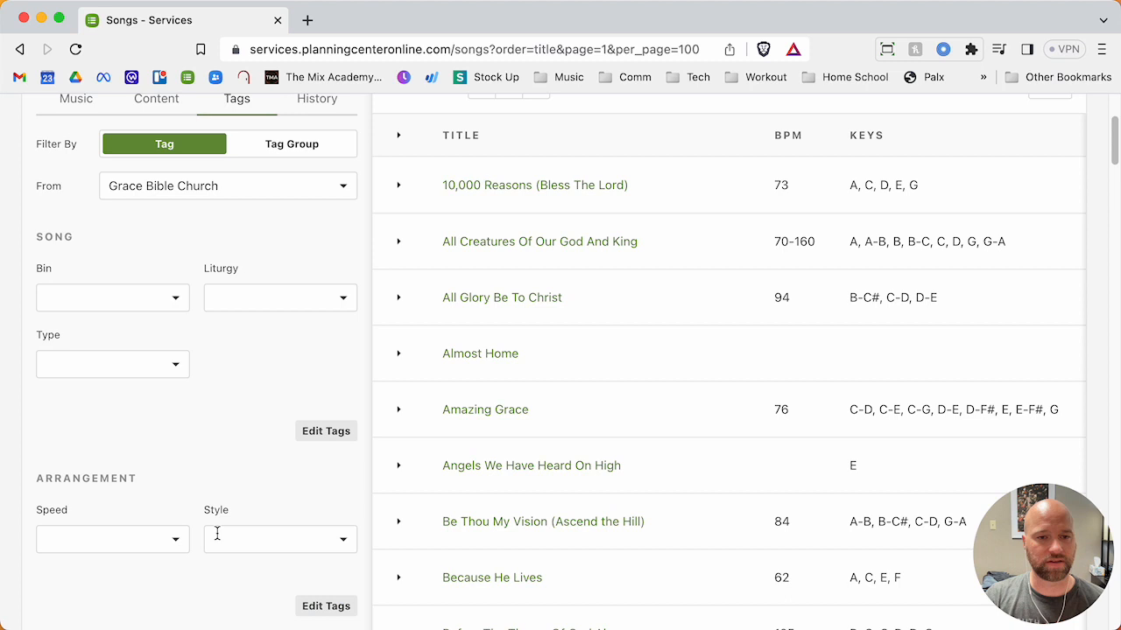
{"action": "left_click", "coordinate": [171, 368]}
{"action": "scroll", "coordinate": [158, 468], "scroll_direction": "down", "scroll_amount": 3}
{"action": "scroll", "coordinate": [131, 446], "scroll_direction": "up", "scroll_amount": 1}
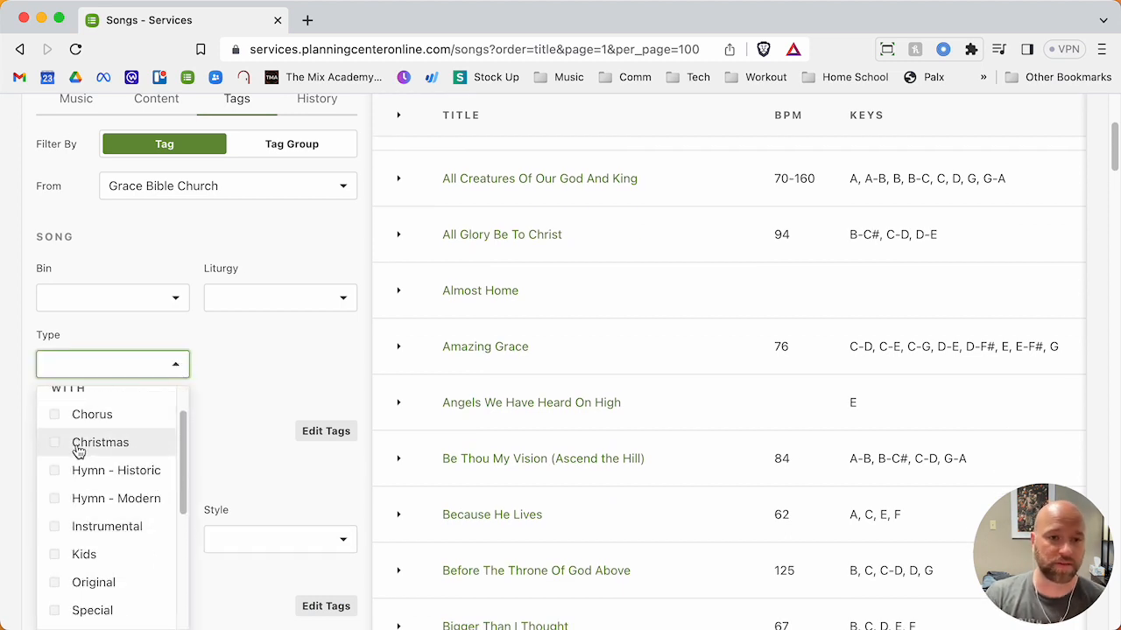
{"action": "scroll", "coordinate": [112, 473], "scroll_direction": "down", "scroll_amount": 5}
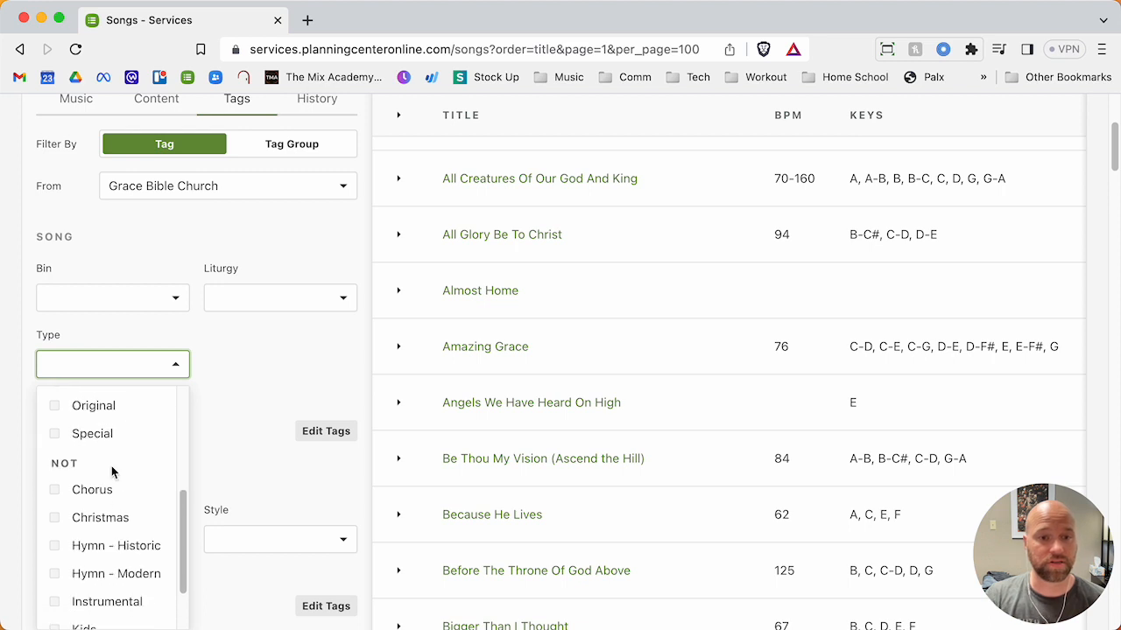
{"action": "scroll", "coordinate": [123, 498], "scroll_direction": "up", "scroll_amount": 3}
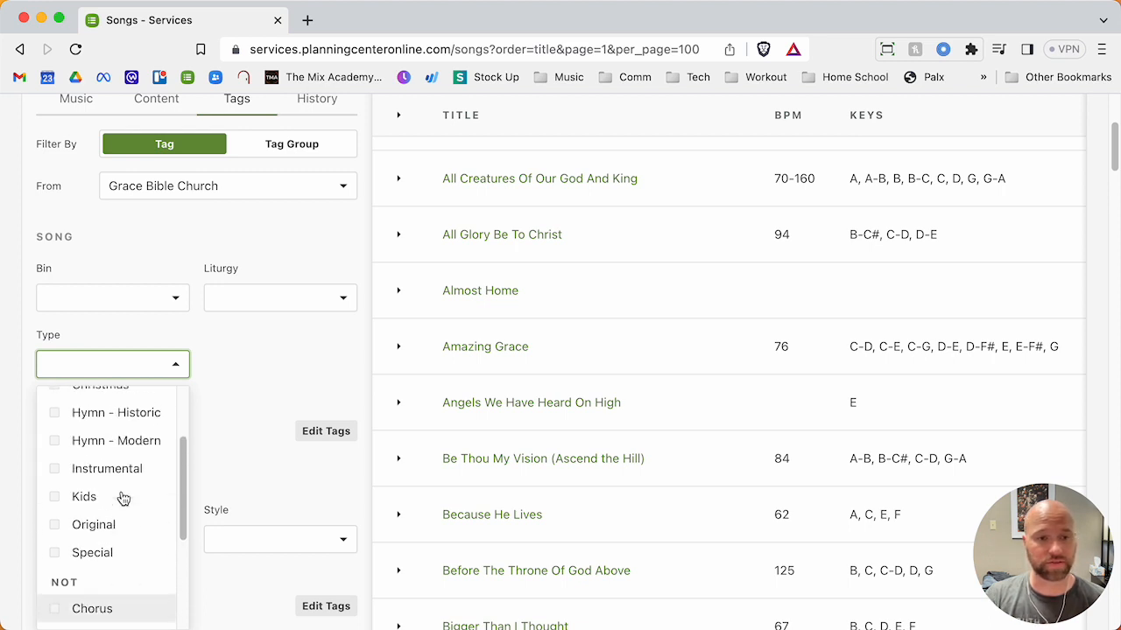
{"action": "scroll", "coordinate": [114, 525], "scroll_direction": "up", "scroll_amount": 3}
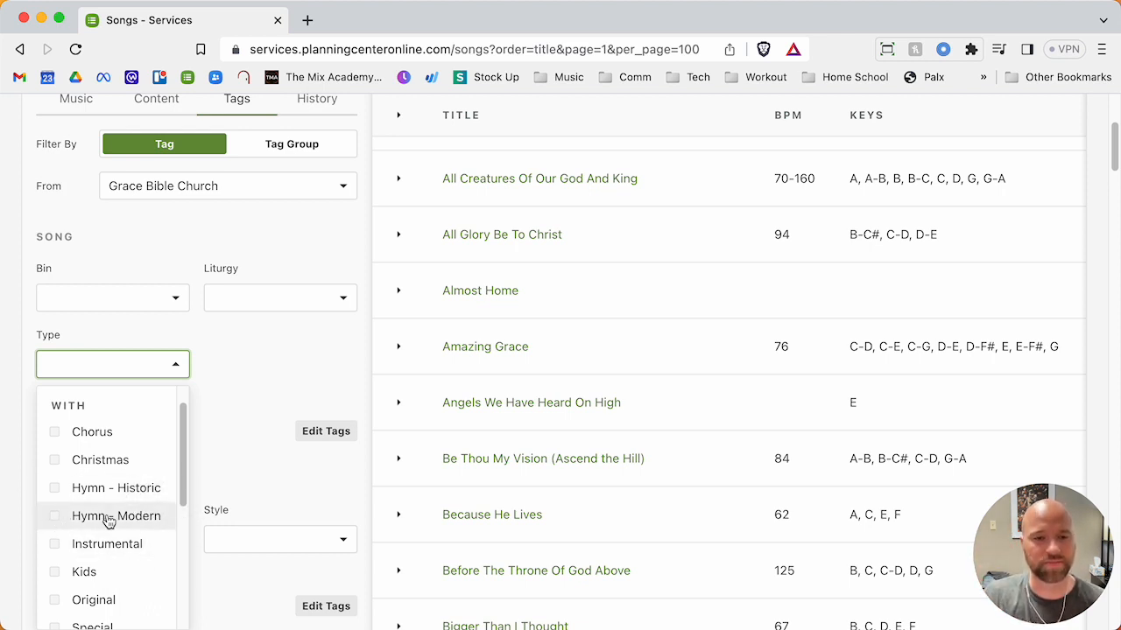
{"action": "scroll", "coordinate": [145, 548], "scroll_direction": "down", "scroll_amount": 2}
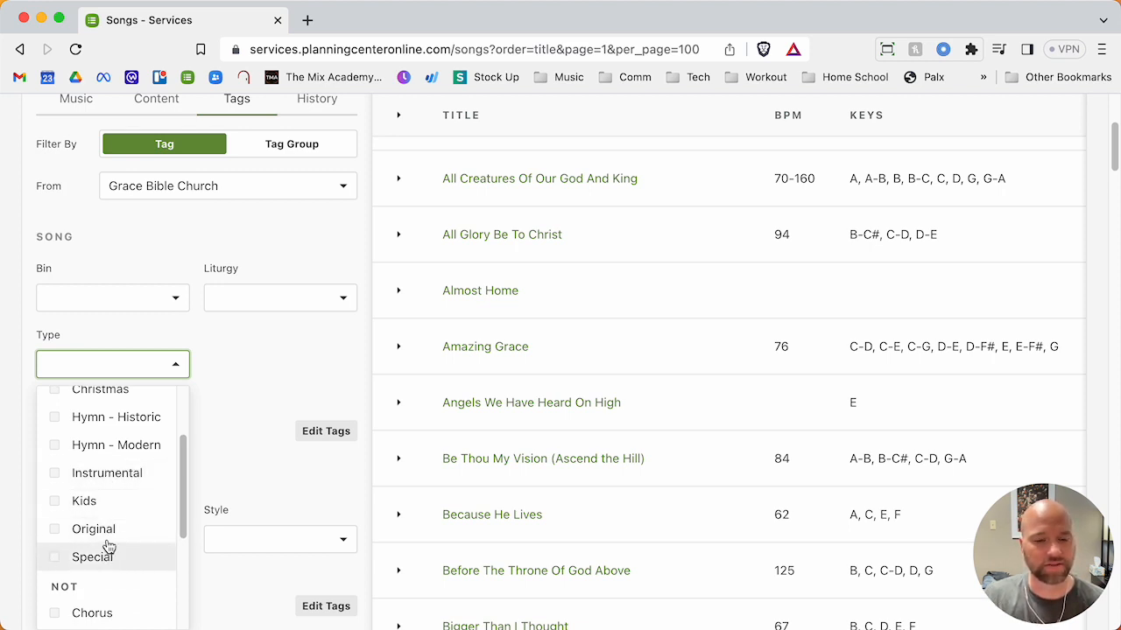
{"action": "scroll", "coordinate": [169, 477], "scroll_direction": "down", "scroll_amount": 2}
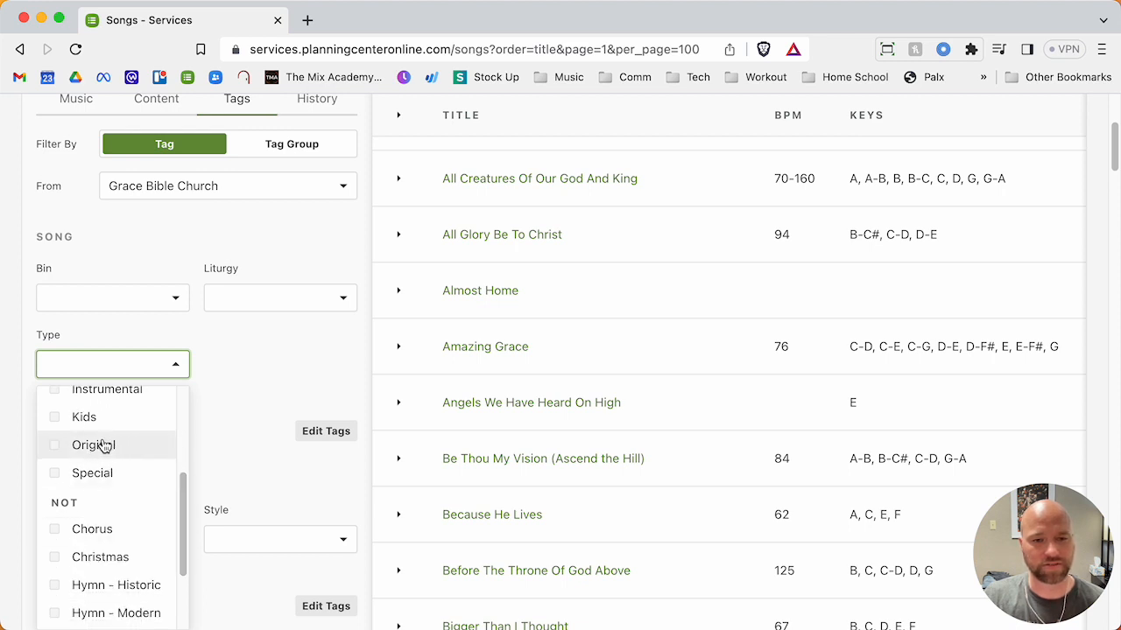
{"action": "scroll", "coordinate": [108, 493], "scroll_direction": "up", "scroll_amount": 3}
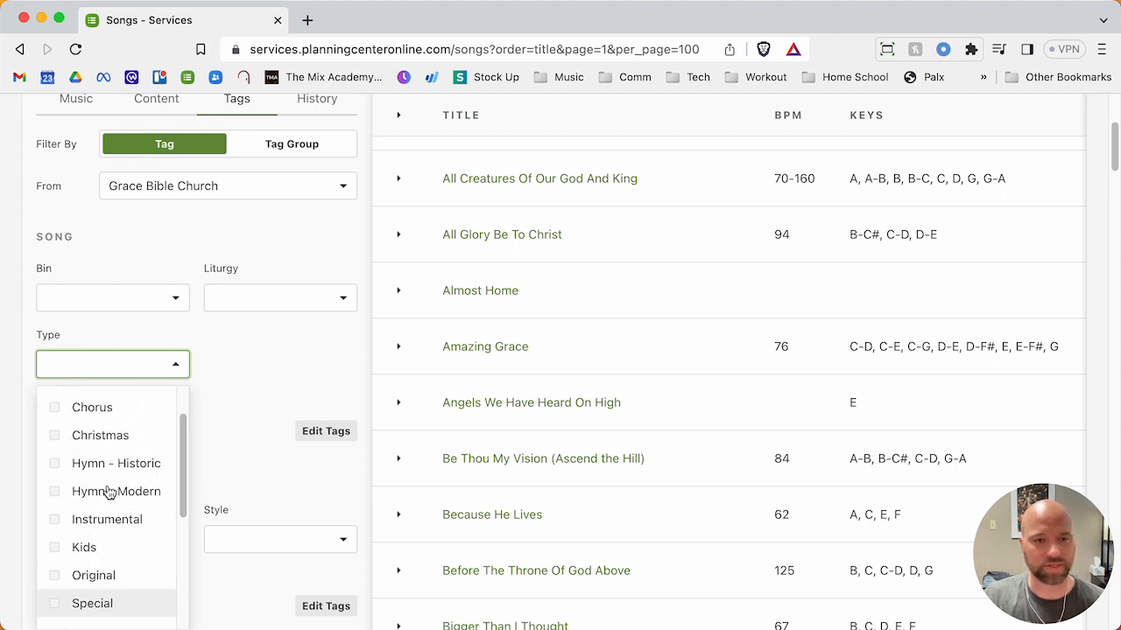
{"action": "left_click", "coordinate": [283, 377]}
{"action": "scroll", "coordinate": [232, 438], "scroll_direction": "down", "scroll_amount": 2}
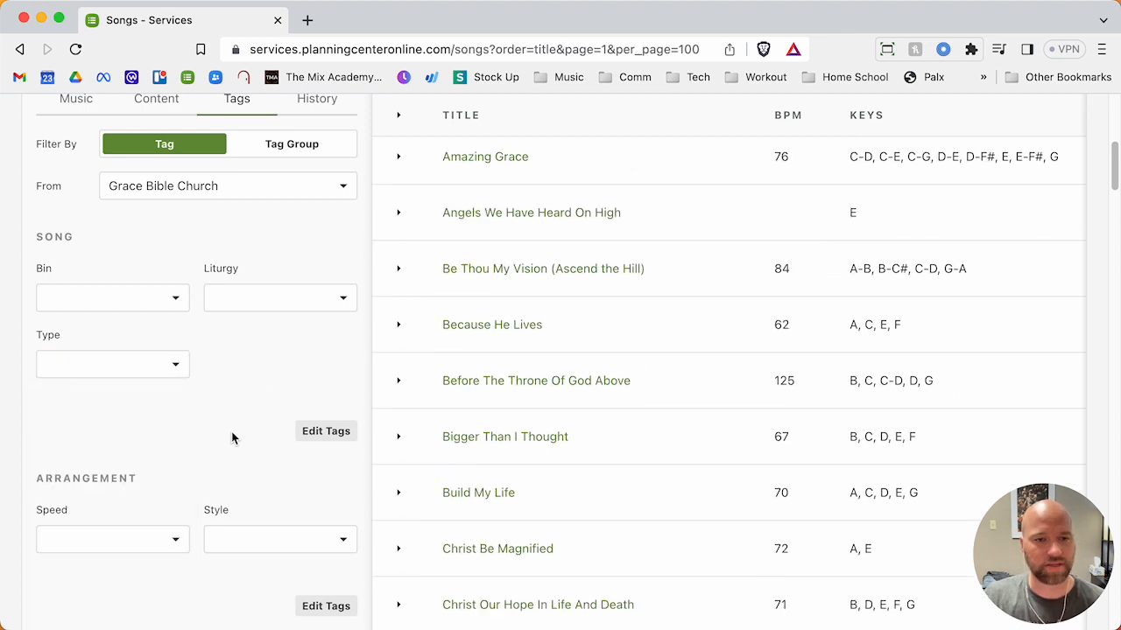
Examine the options of the arrangement Speed tag filter.
{"action": "left_click", "coordinate": [125, 541]}
{"action": "left_click", "coordinate": [177, 453]}
{"action": "scroll", "coordinate": [203, 516], "scroll_direction": "down", "scroll_amount": 2}
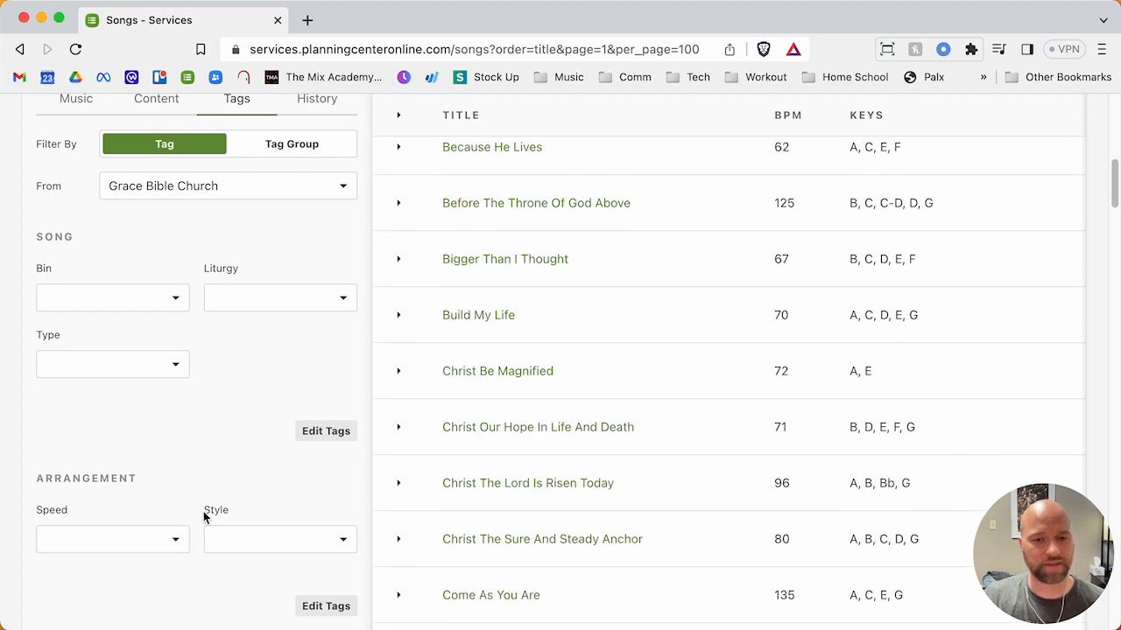
{"action": "left_click", "coordinate": [177, 547]}
{"action": "scroll", "coordinate": [169, 566], "scroll_direction": "down", "scroll_amount": 1}
{"action": "scroll", "coordinate": [162, 571], "scroll_direction": "down", "scroll_amount": 1}
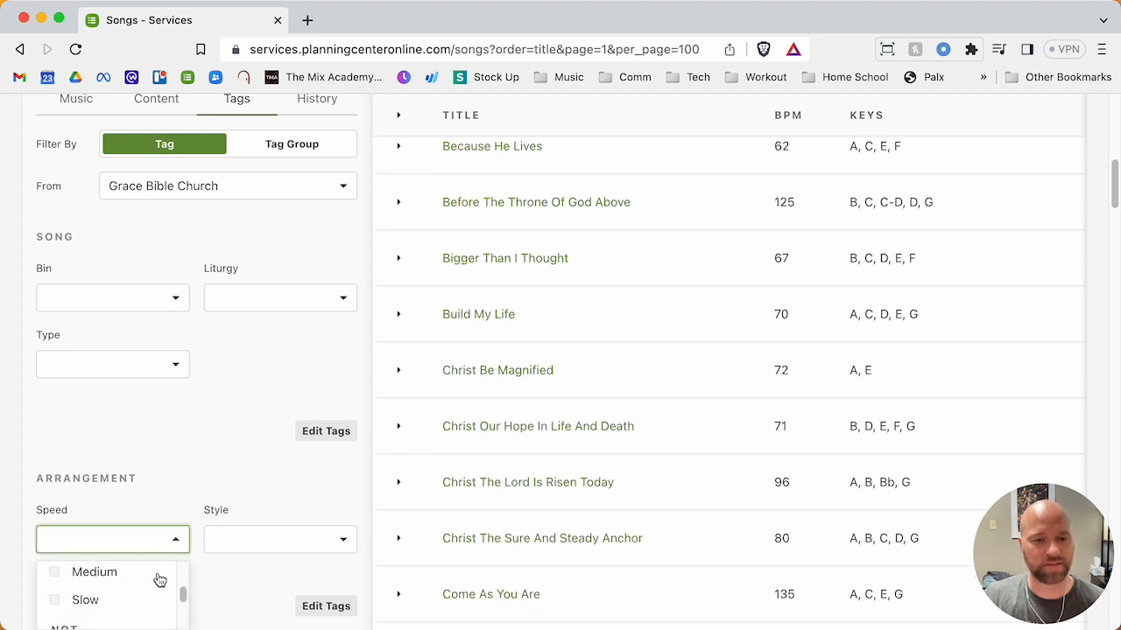
{"action": "scroll", "coordinate": [157, 578], "scroll_direction": "up", "scroll_amount": 3}
{"action": "scroll", "coordinate": [148, 600], "scroll_direction": "down", "scroll_amount": 3}
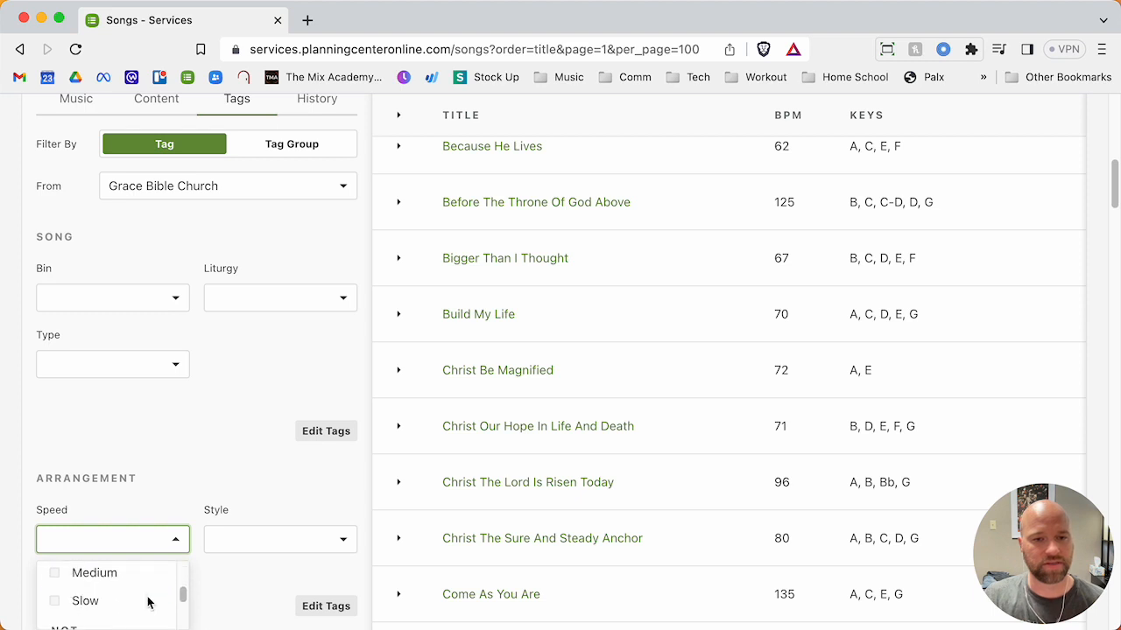
{"action": "scroll", "coordinate": [123, 596], "scroll_direction": "up", "scroll_amount": 1}
{"action": "left_click", "coordinate": [196, 449]}
Examine the options of the arrangement Style tag filter and the song Bin tag filter.
{"action": "left_click", "coordinate": [343, 541]}
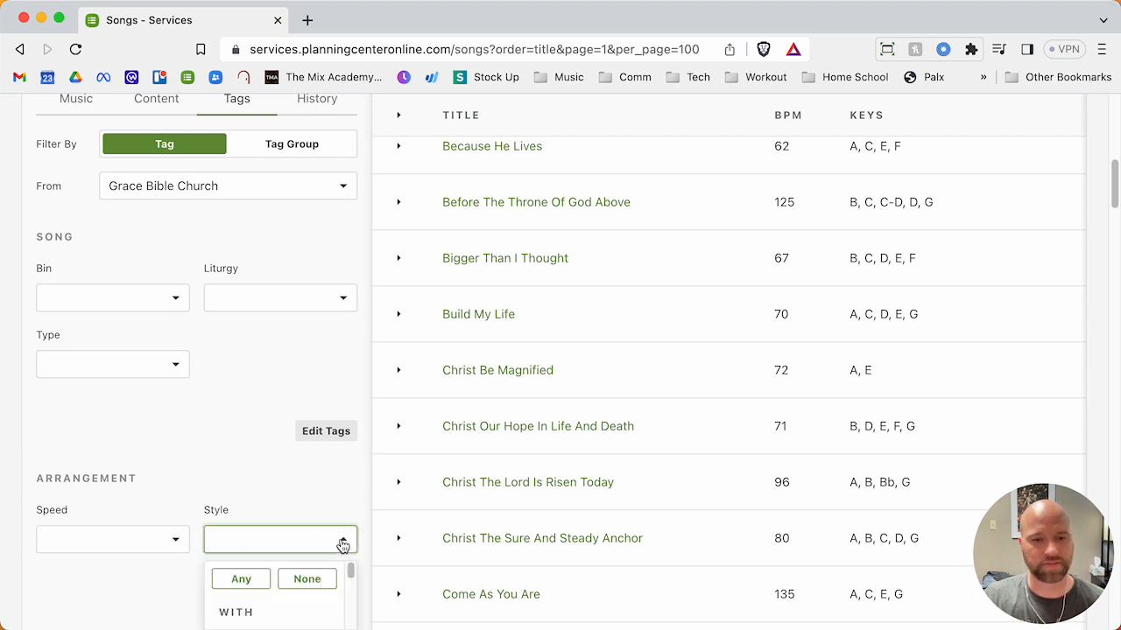
{"action": "scroll", "coordinate": [287, 569], "scroll_direction": "down", "scroll_amount": 3}
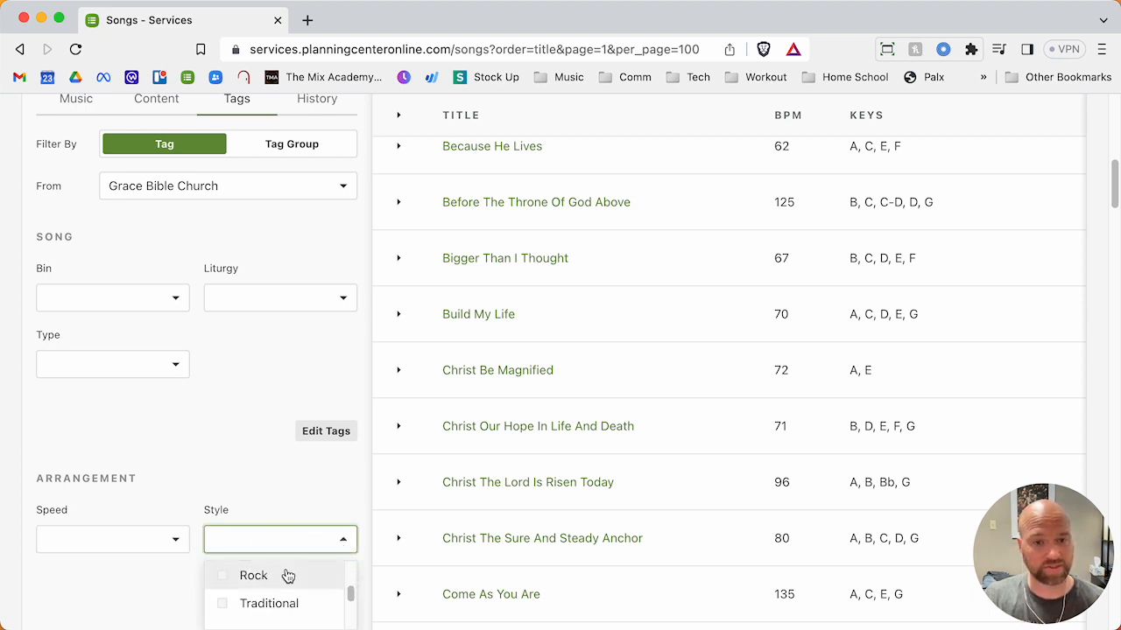
{"action": "scroll", "coordinate": [287, 567], "scroll_direction": "up", "scroll_amount": 3}
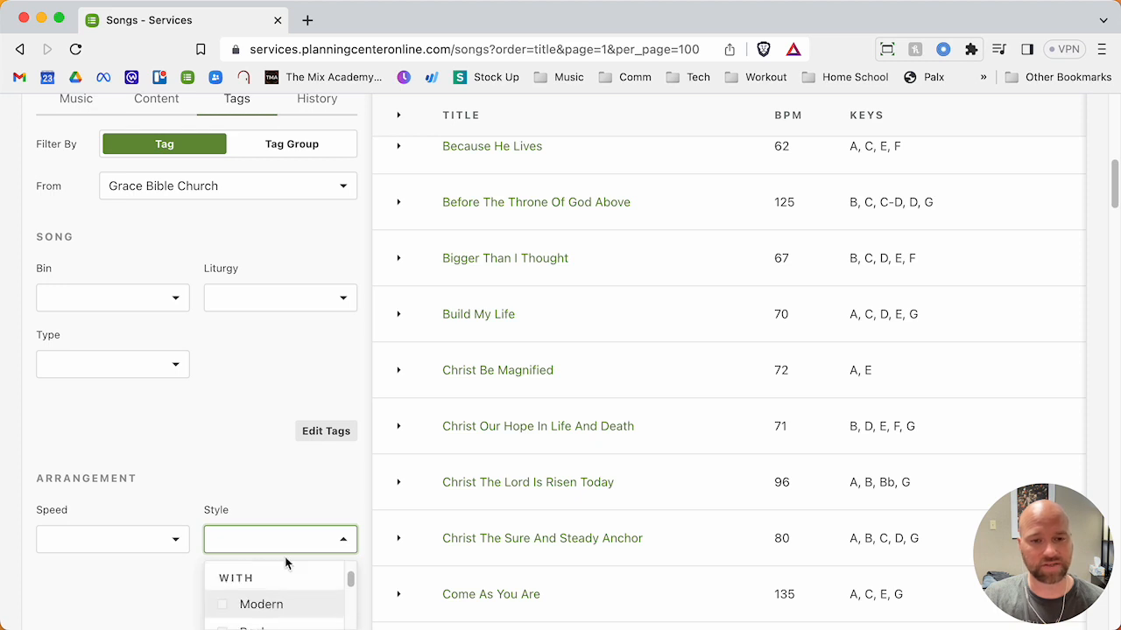
{"action": "left_click", "coordinate": [289, 484]}
{"action": "scroll", "coordinate": [268, 384], "scroll_direction": "up", "scroll_amount": 1}
{"action": "left_click", "coordinate": [173, 323]}
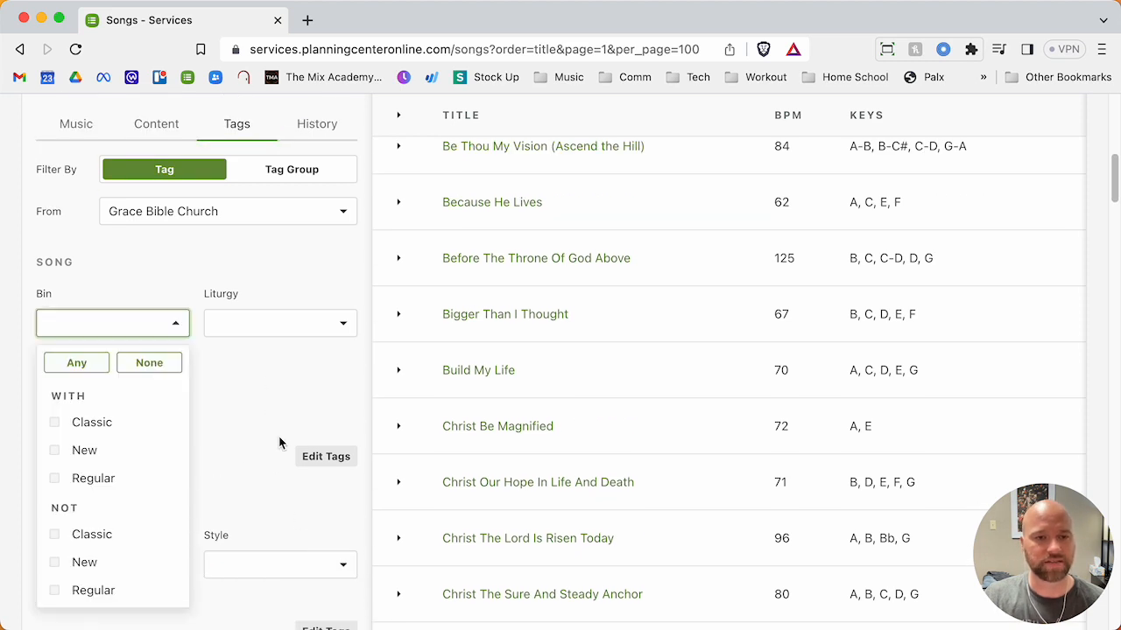
{"action": "left_click", "coordinate": [279, 441]}
Filter the songs by the Hymn - Historic type tag and look through the matching songs.
{"action": "left_click", "coordinate": [140, 391]}
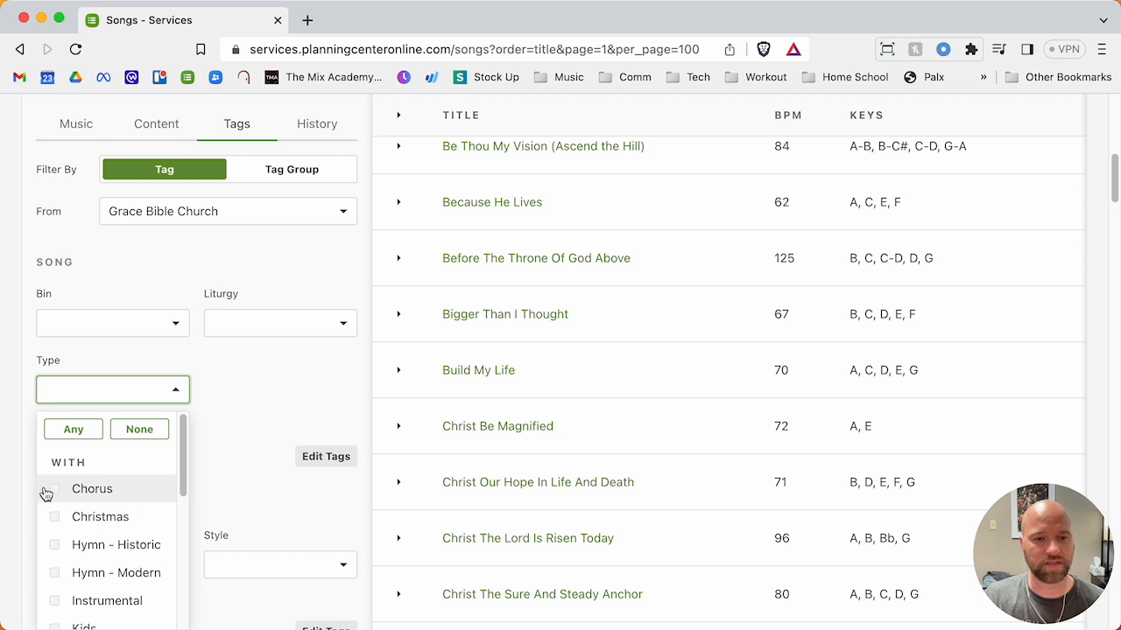
{"action": "left_click", "coordinate": [46, 552]}
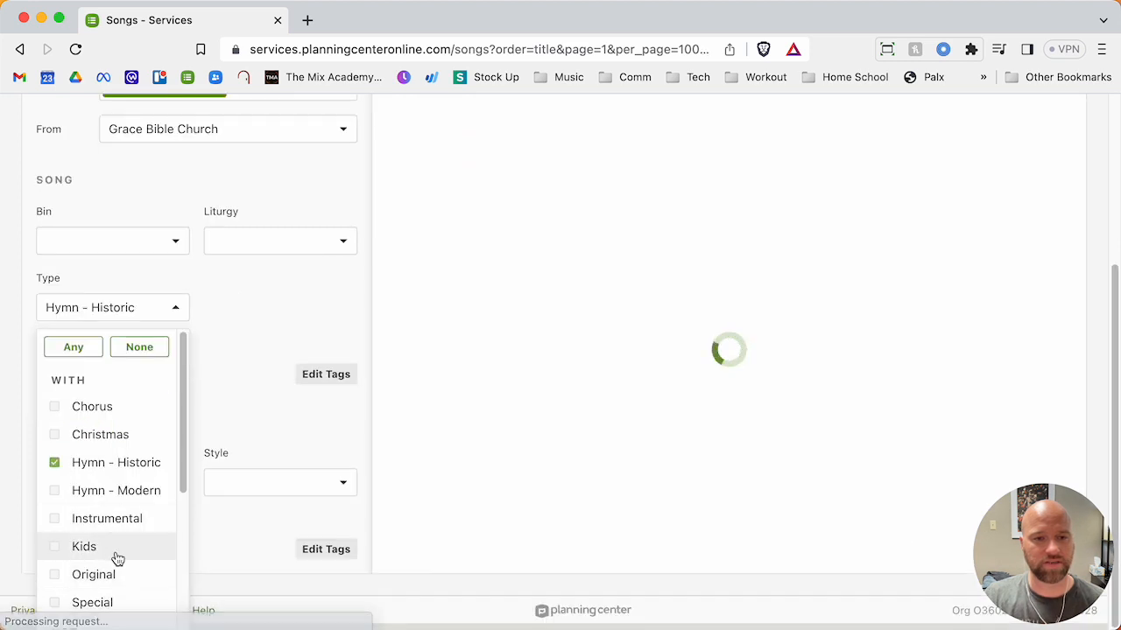
{"action": "left_click", "coordinate": [685, 349]}
{"action": "scroll", "coordinate": [683, 346], "scroll_direction": "up", "scroll_amount": 6}
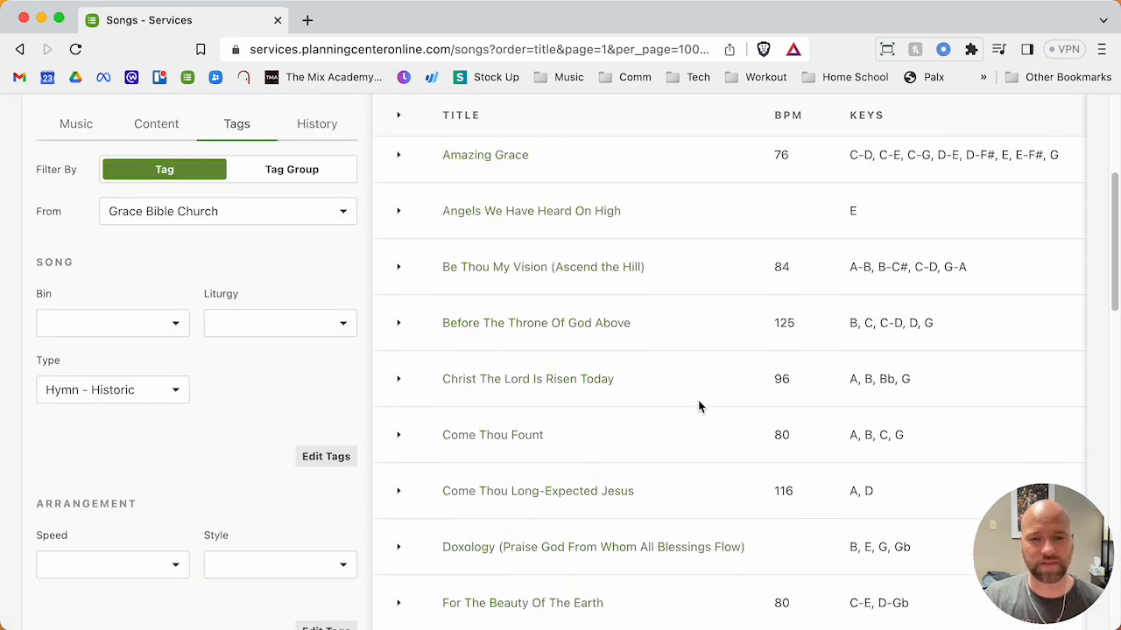
{"action": "scroll", "coordinate": [697, 407], "scroll_direction": "down", "scroll_amount": 3}
{"action": "scroll", "coordinate": [698, 407], "scroll_direction": "down", "scroll_amount": 5}
{"action": "scroll", "coordinate": [648, 399], "scroll_direction": "up", "scroll_amount": 4}
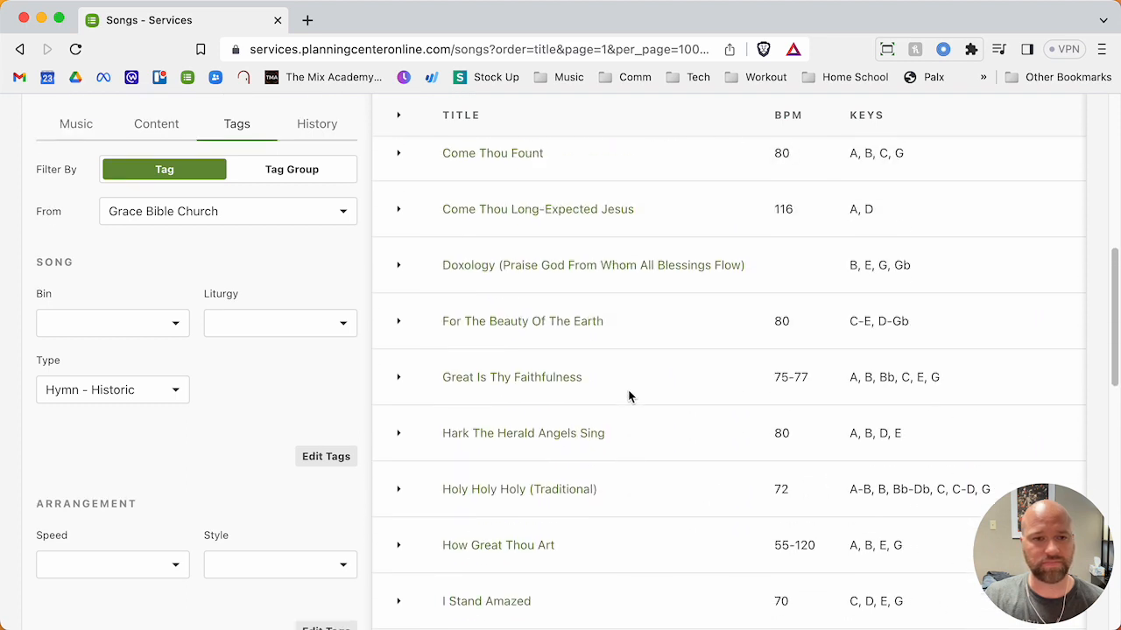
Remove the Hymn - Historic tag from the Type filter.
{"action": "left_click", "coordinate": [167, 391]}
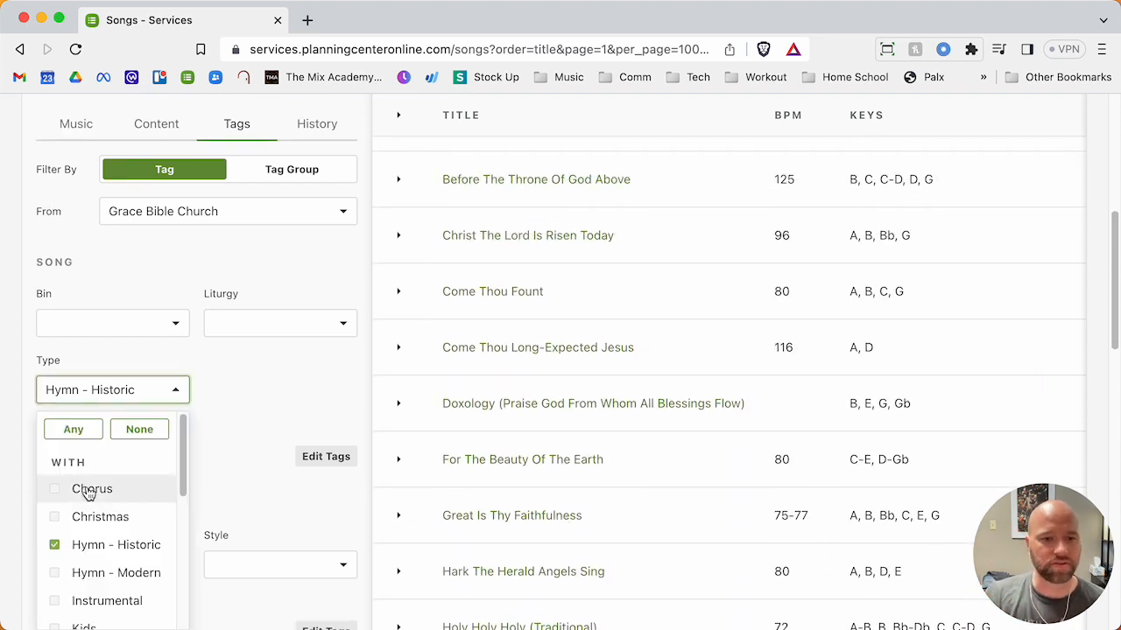
{"action": "left_click", "coordinate": [102, 552]}
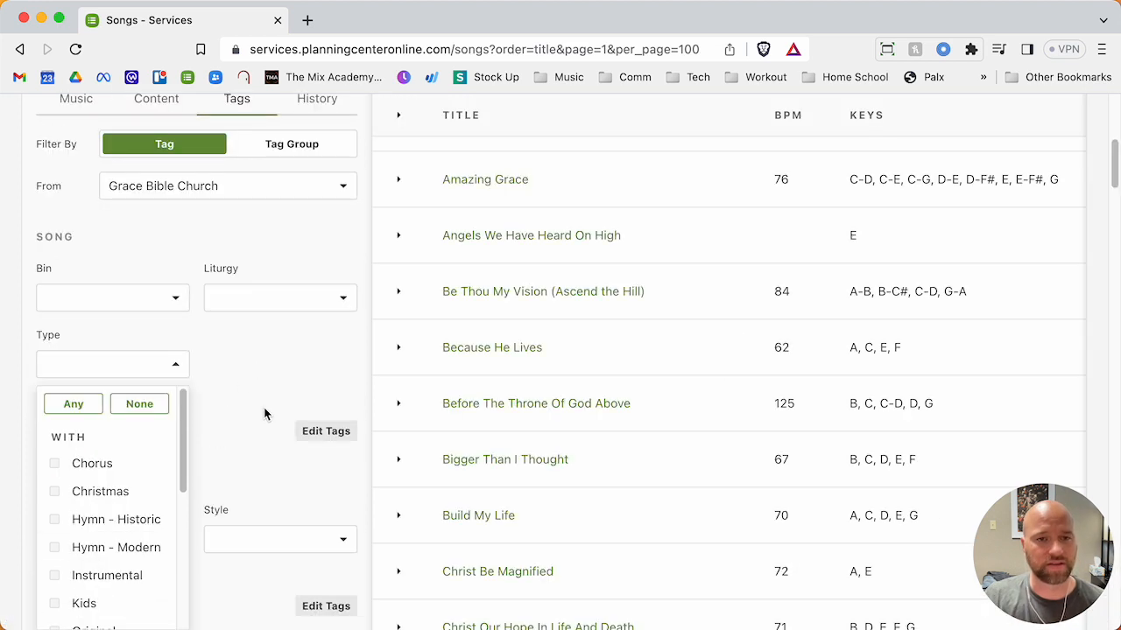
{"action": "left_click", "coordinate": [263, 402]}
Filter the songs by history to those last scheduled in Main Worship Services, and check their last scheduled and created dates.
{"action": "left_click", "coordinate": [317, 128]}
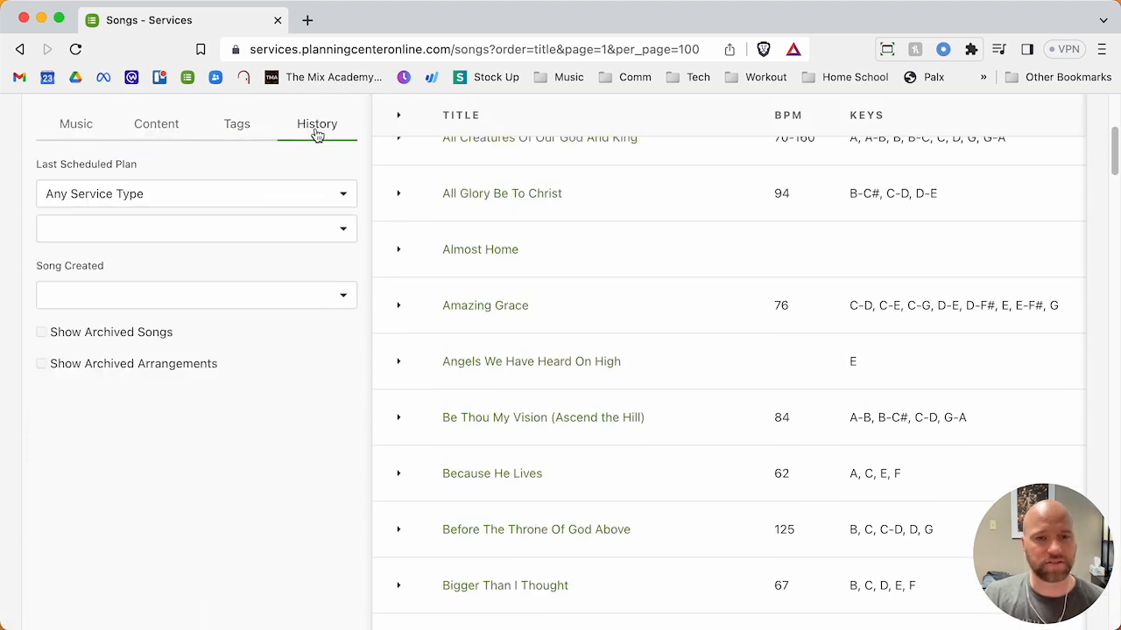
{"action": "left_click", "coordinate": [204, 199]}
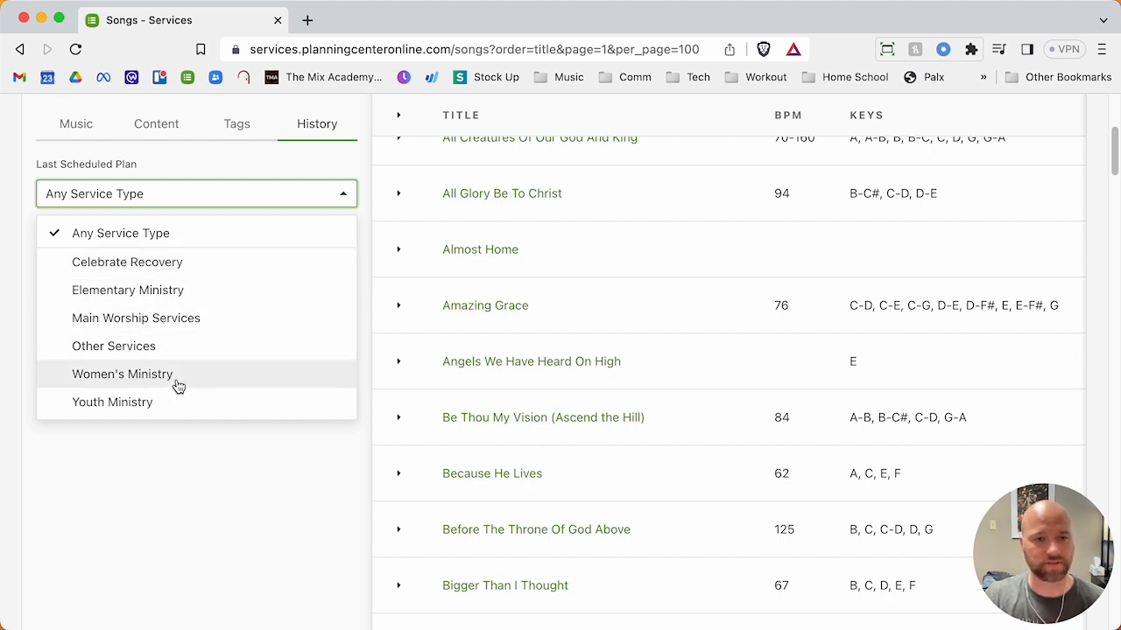
{"action": "left_click", "coordinate": [233, 325]}
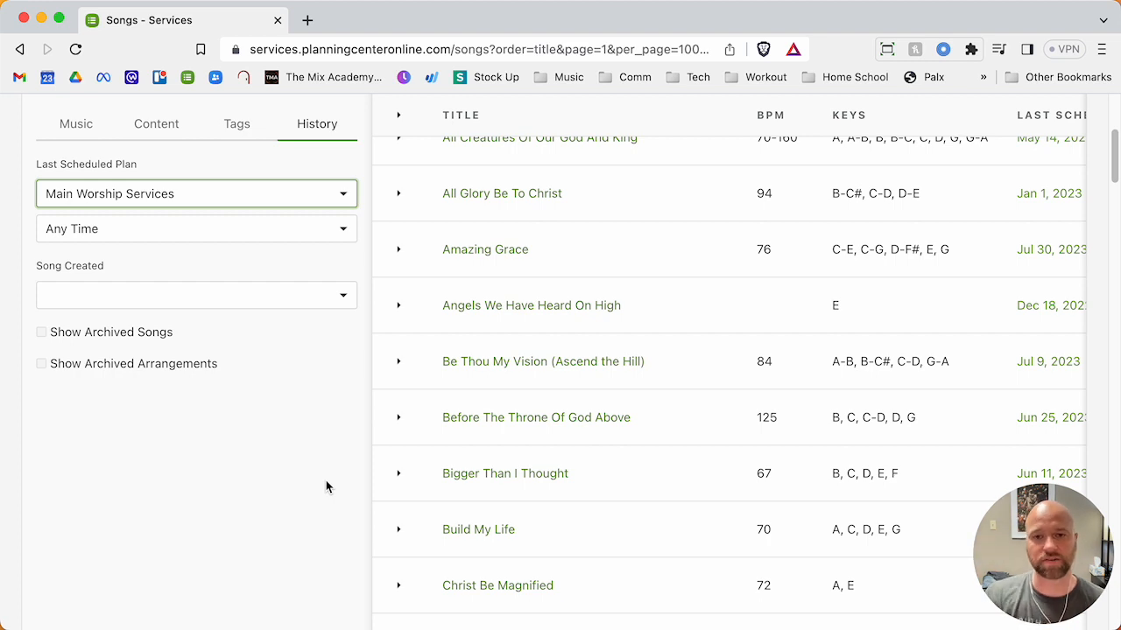
{"action": "scroll", "coordinate": [667, 409], "scroll_direction": "up", "scroll_amount": 4}
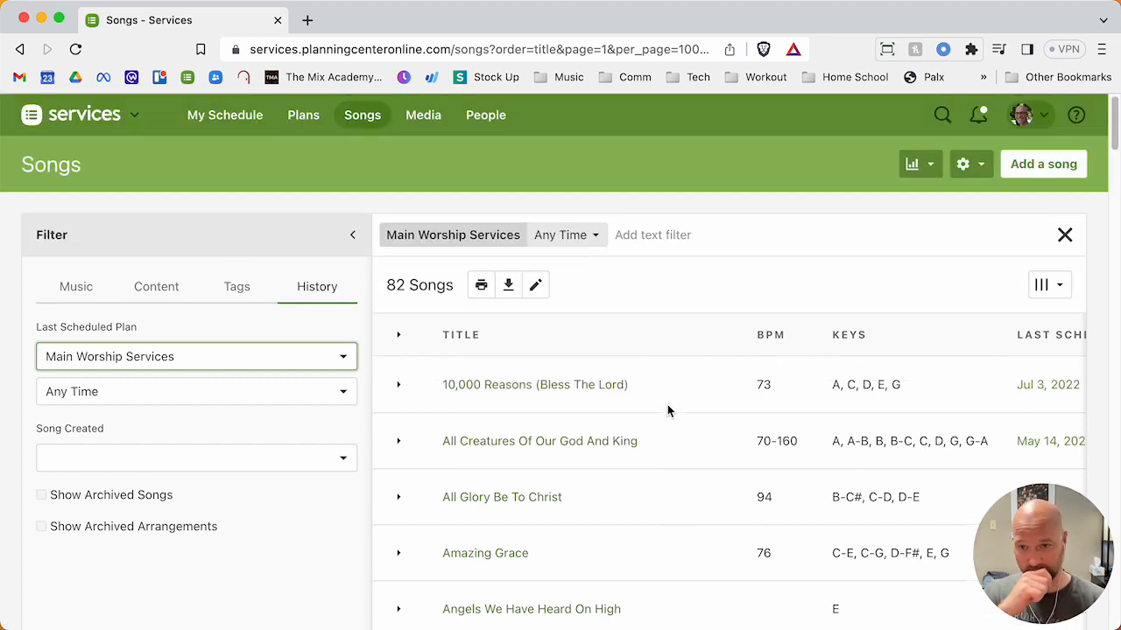
{"action": "scroll", "coordinate": [667, 410], "scroll_direction": "down", "scroll_amount": 2}
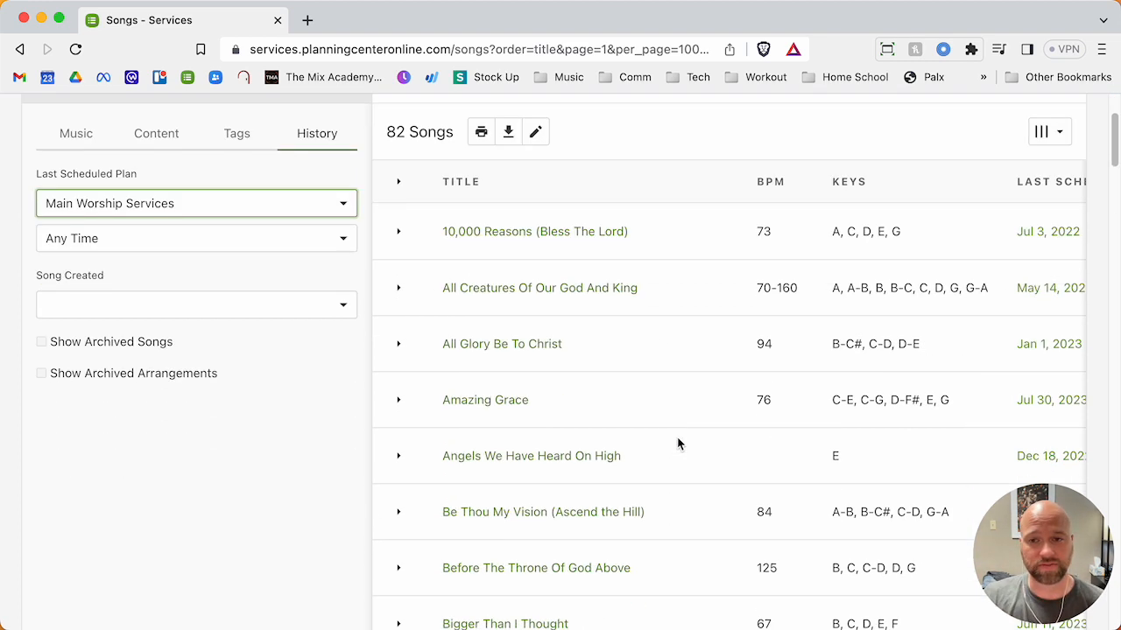
{"action": "scroll", "coordinate": [720, 377], "scroll_direction": "right", "scroll_amount": 3}
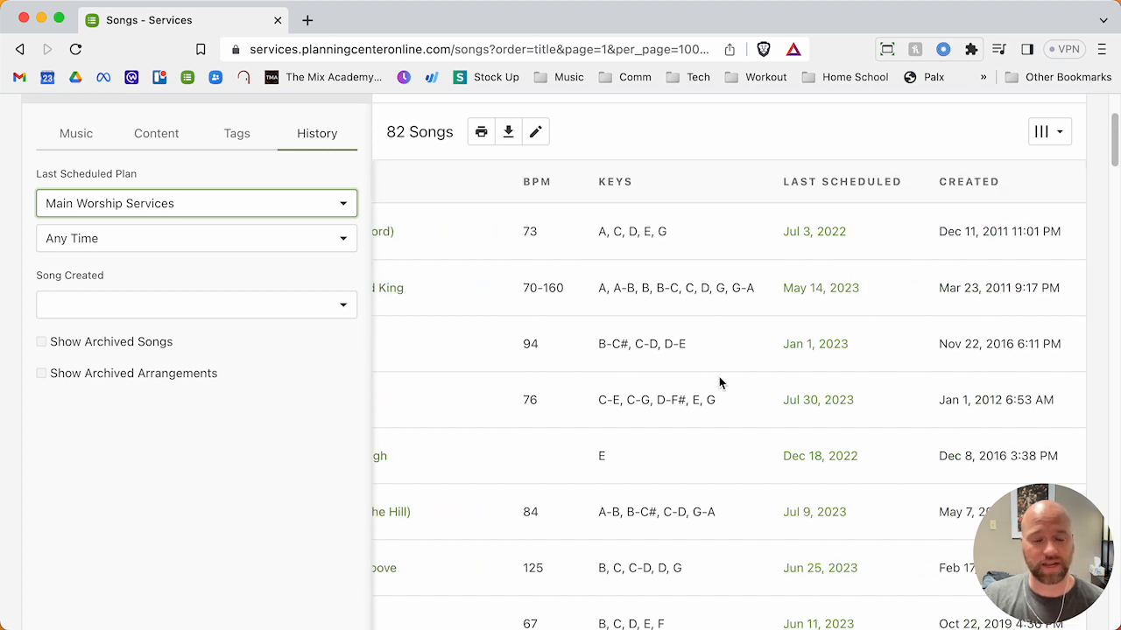
Collapse the filter options and sort the songs by last scheduled date, switching to oldest first and back to most recent first.
{"action": "scroll", "coordinate": [449, 346], "scroll_direction": "up", "scroll_amount": 2}
{"action": "left_click", "coordinate": [271, 235]}
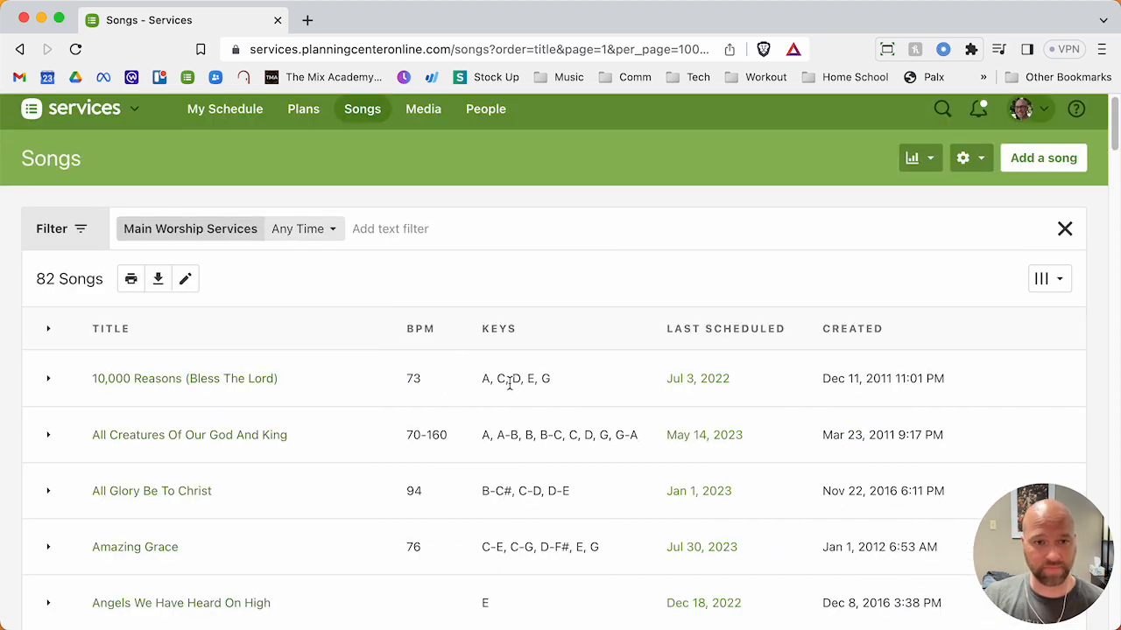
{"action": "scroll", "coordinate": [511, 385], "scroll_direction": "down", "scroll_amount": 2}
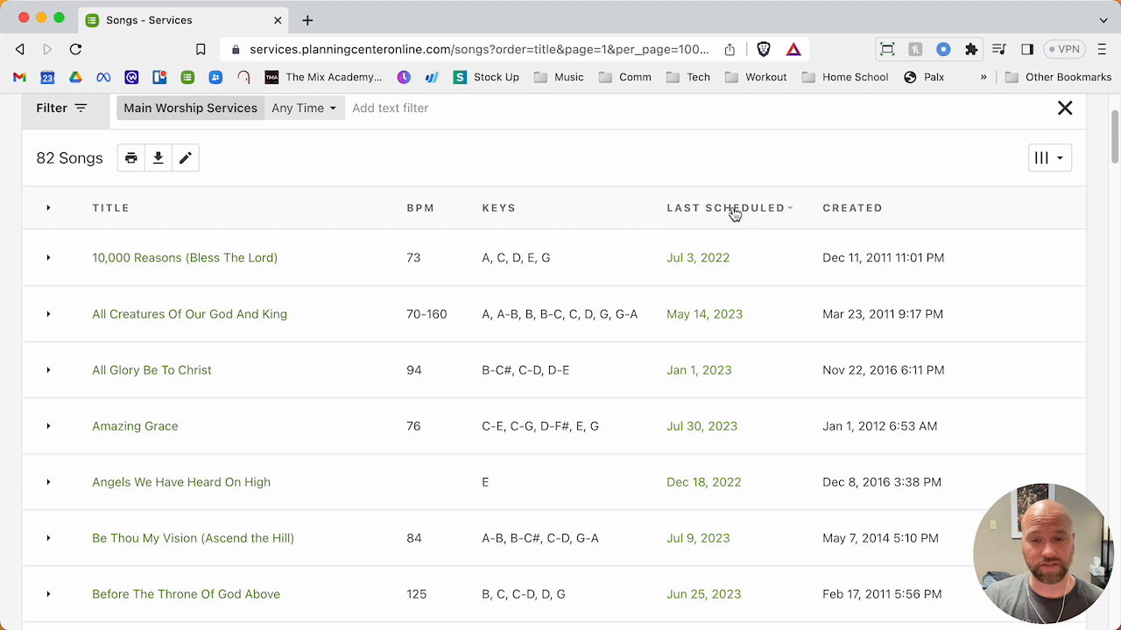
{"action": "left_click", "coordinate": [734, 215]}
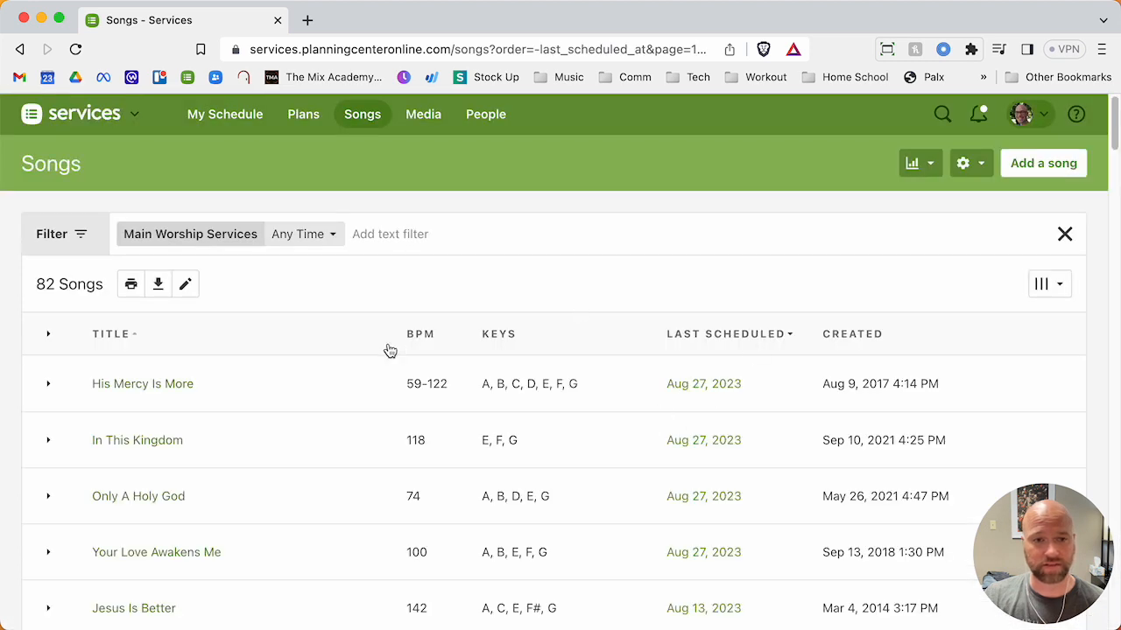
{"action": "left_click", "coordinate": [724, 344]}
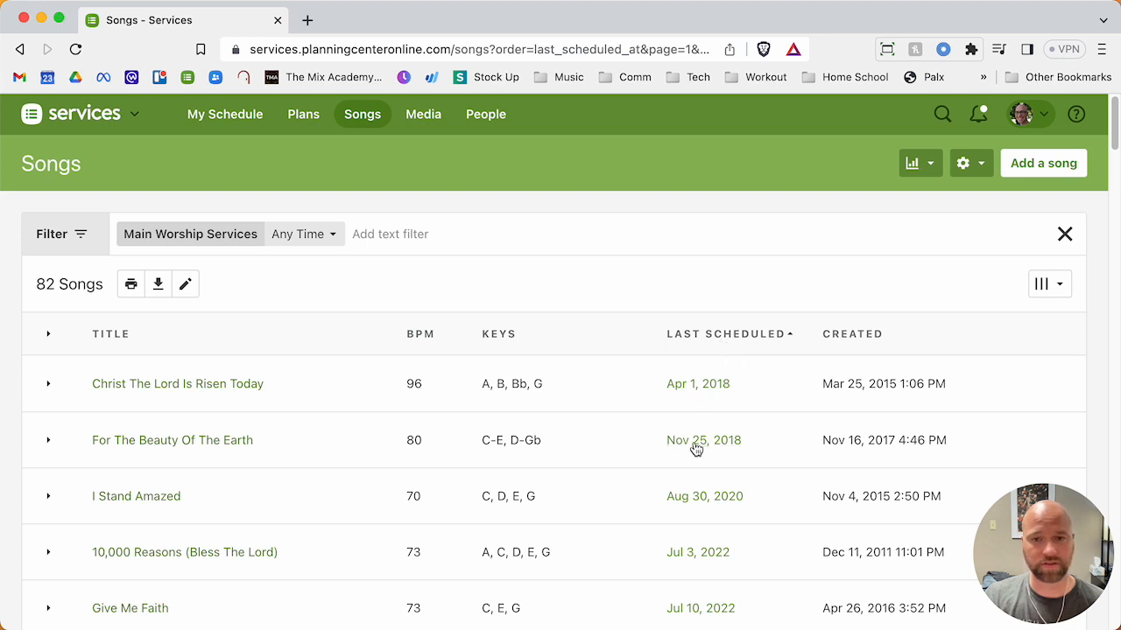
{"action": "left_click", "coordinate": [786, 346]}
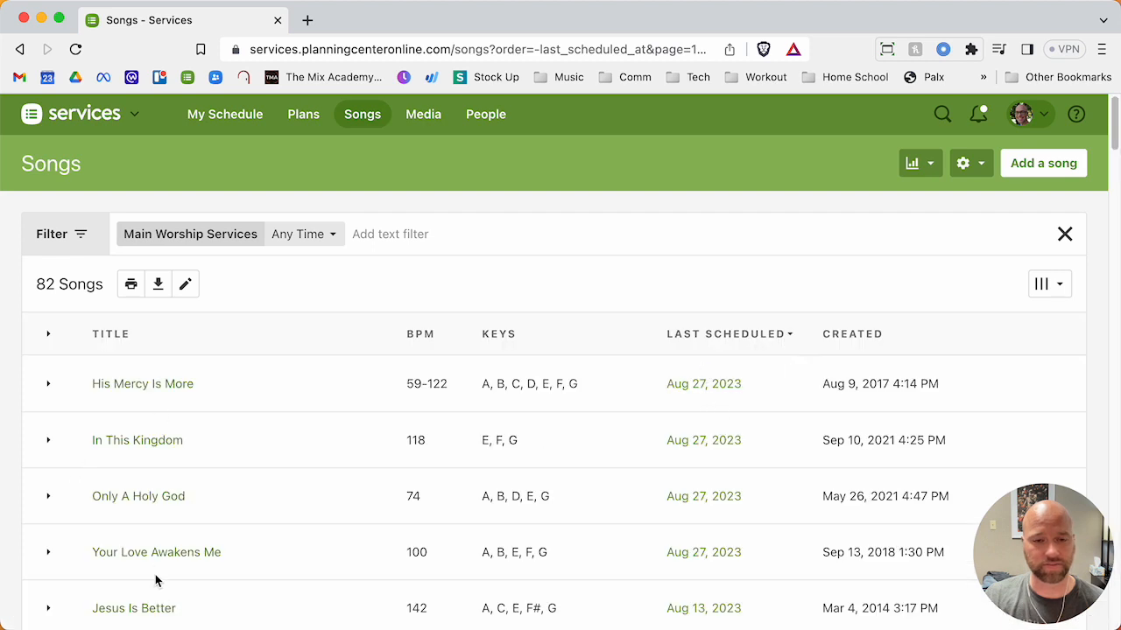
Reopen the full song library without the Main Worship Services filter.
{"action": "scroll", "coordinate": [668, 510], "scroll_direction": "down", "scroll_amount": 2}
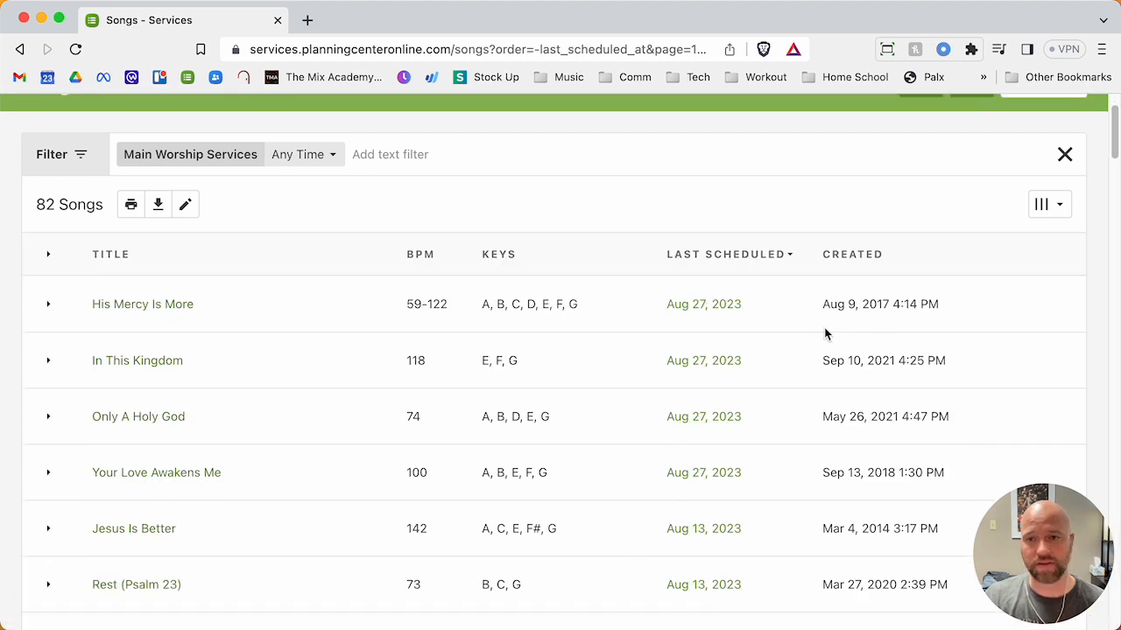
{"action": "scroll", "coordinate": [593, 391], "scroll_direction": "up", "scroll_amount": 3}
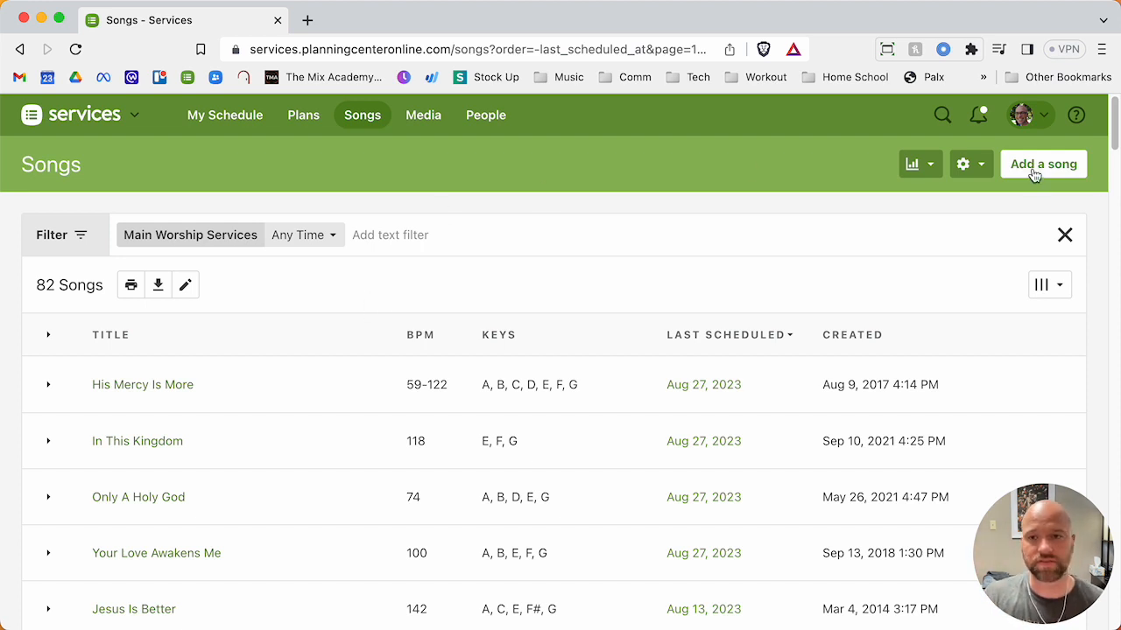
{"action": "left_click", "coordinate": [371, 121]}
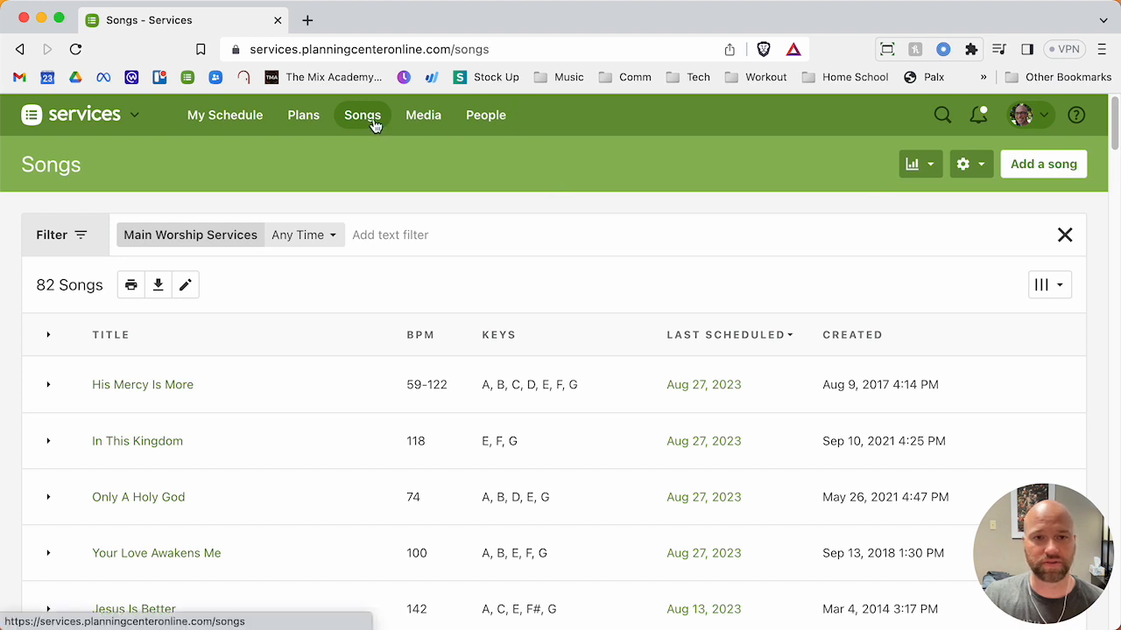
Start adding a new song, search for Gratitude and choose the first Brandon Lake recording.
{"action": "left_click", "coordinate": [1034, 165]}
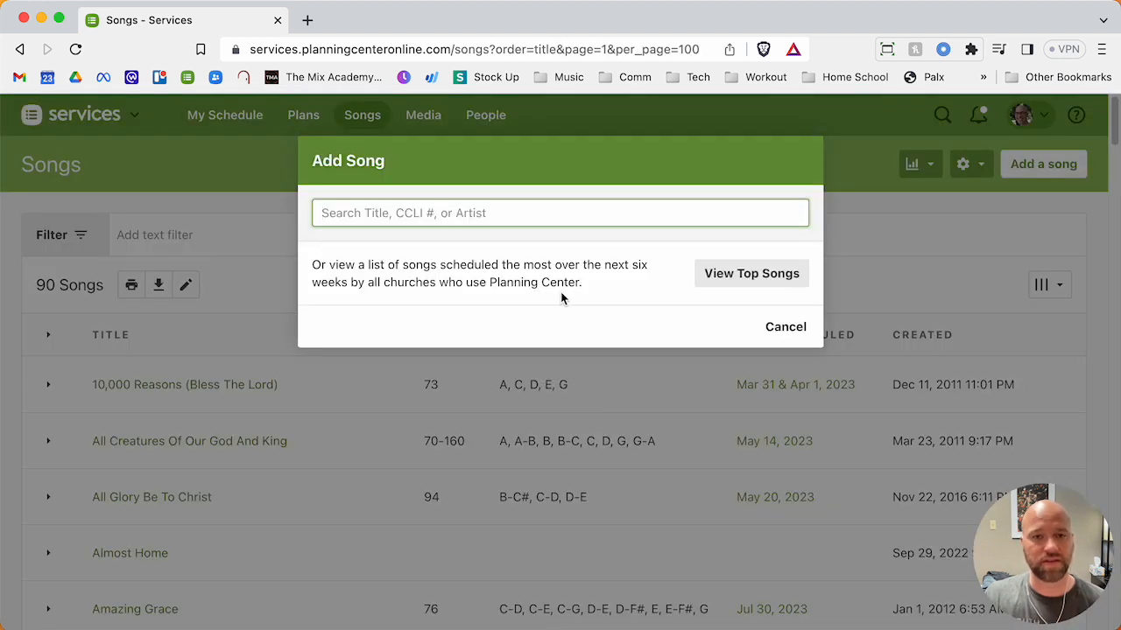
{"action": "type", "text": "Gratit"}
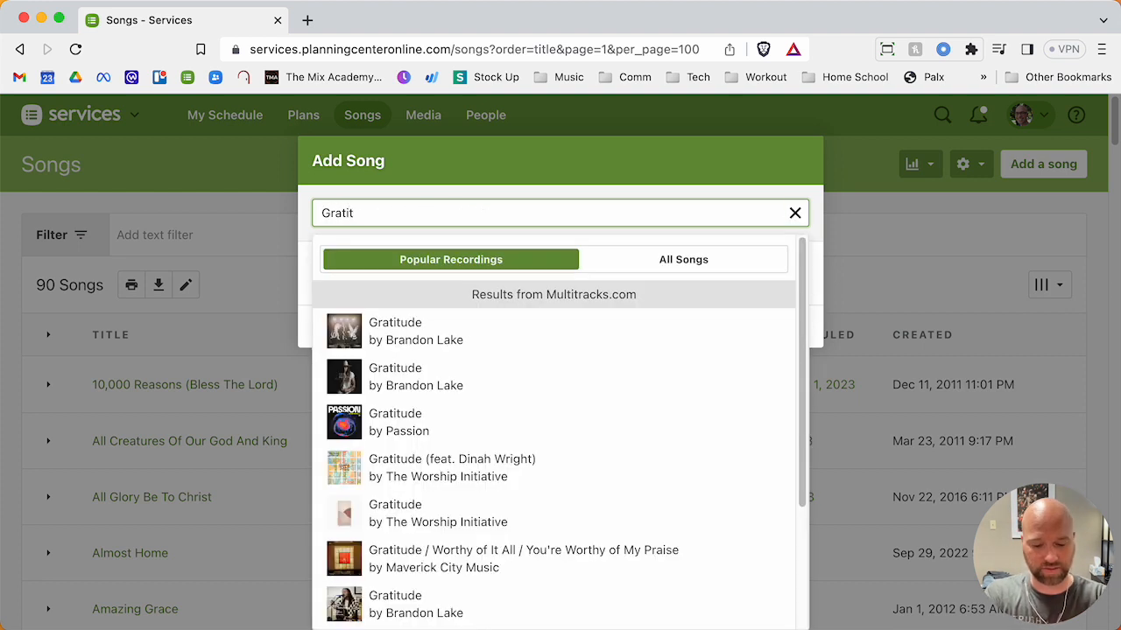
{"action": "type", "text": "ude"}
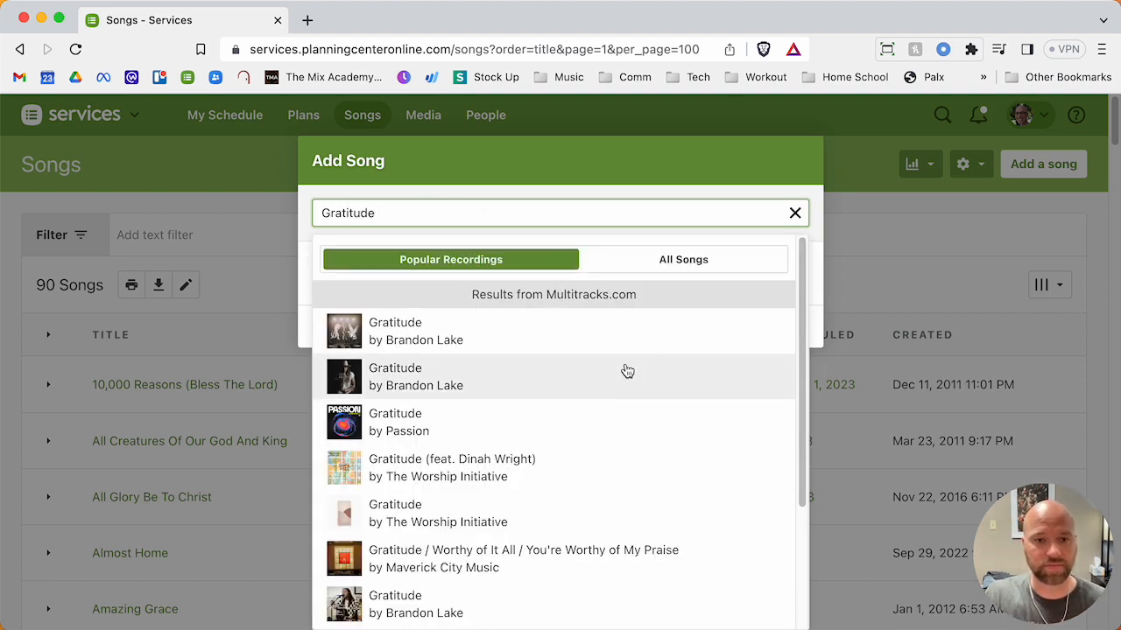
{"action": "left_click", "coordinate": [547, 333]}
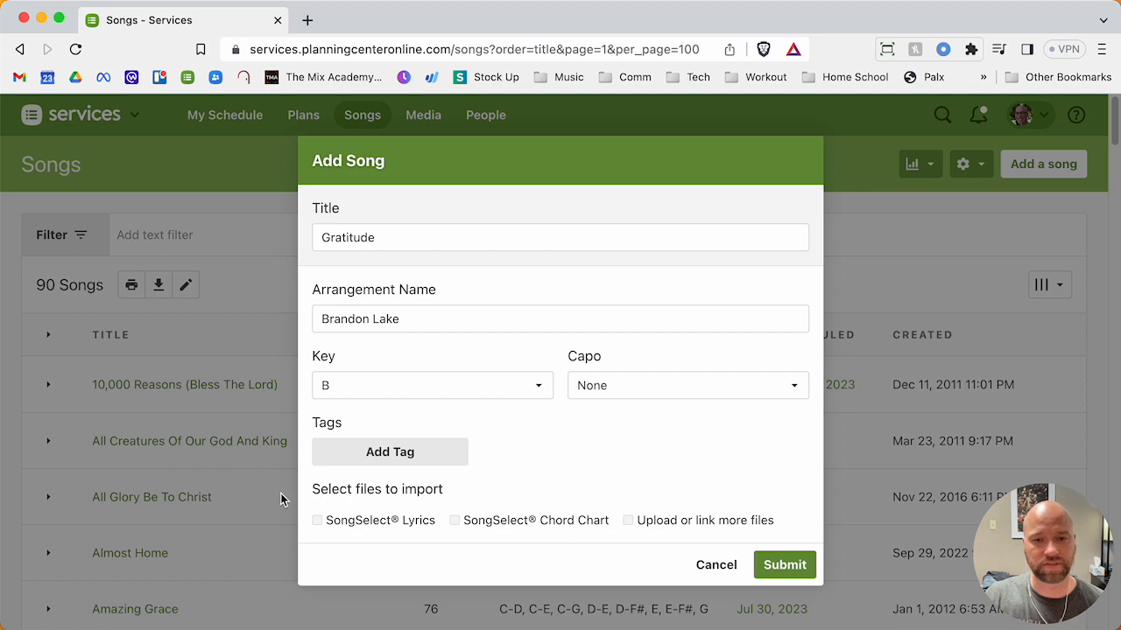
Set the new song's capo to G and submit it to the library.
{"action": "left_click", "coordinate": [704, 387]}
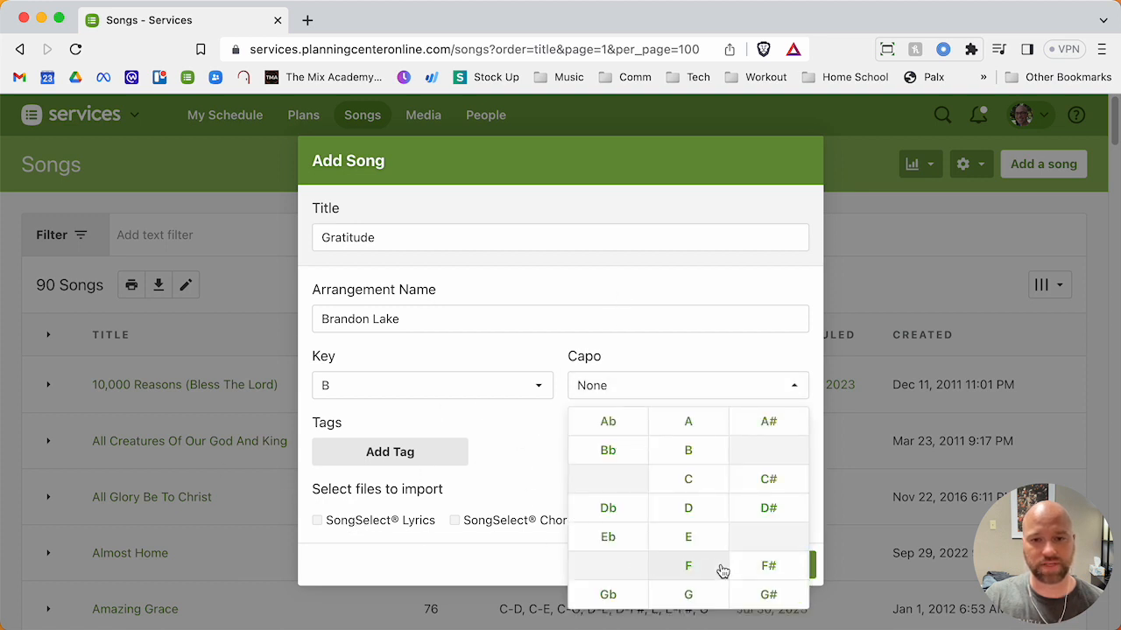
{"action": "left_click", "coordinate": [691, 596]}
{"action": "left_click", "coordinate": [707, 349]}
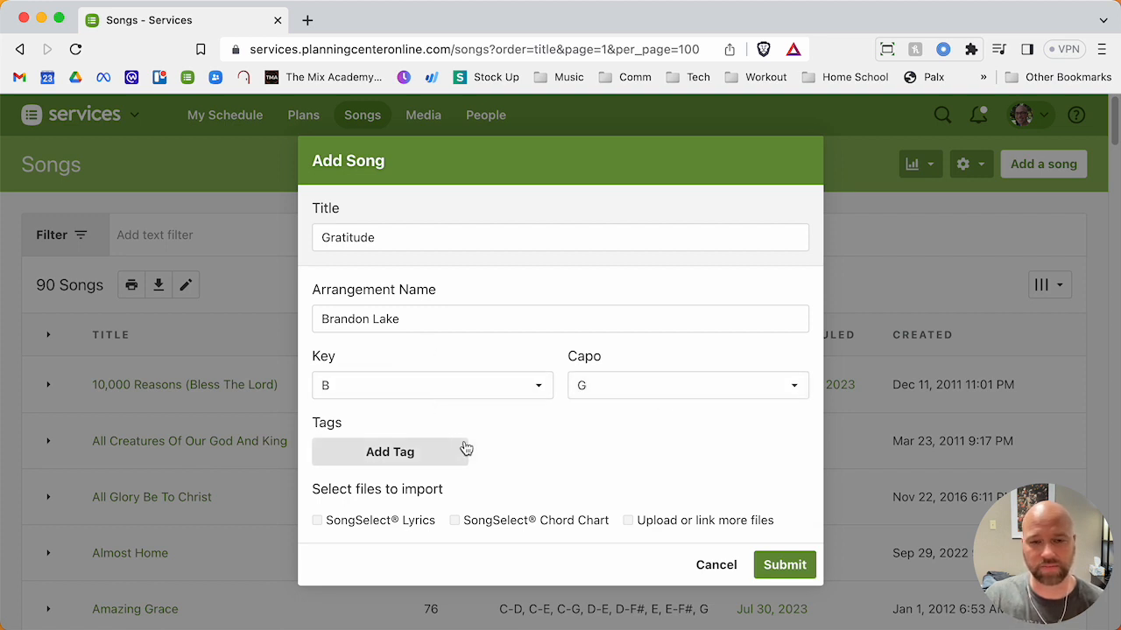
{"action": "left_click", "coordinate": [786, 566]}
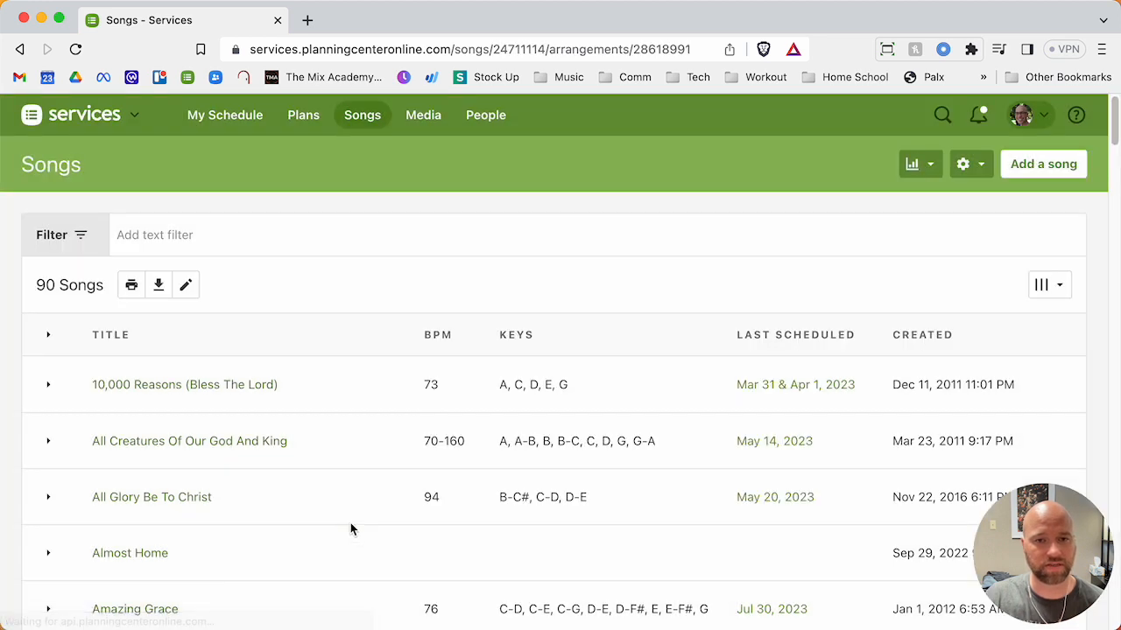
Look over Gratitude's all-arrangements page and its song information, leaving the details unedited.
{"action": "scroll", "coordinate": [558, 399], "scroll_direction": "down", "scroll_amount": 1}
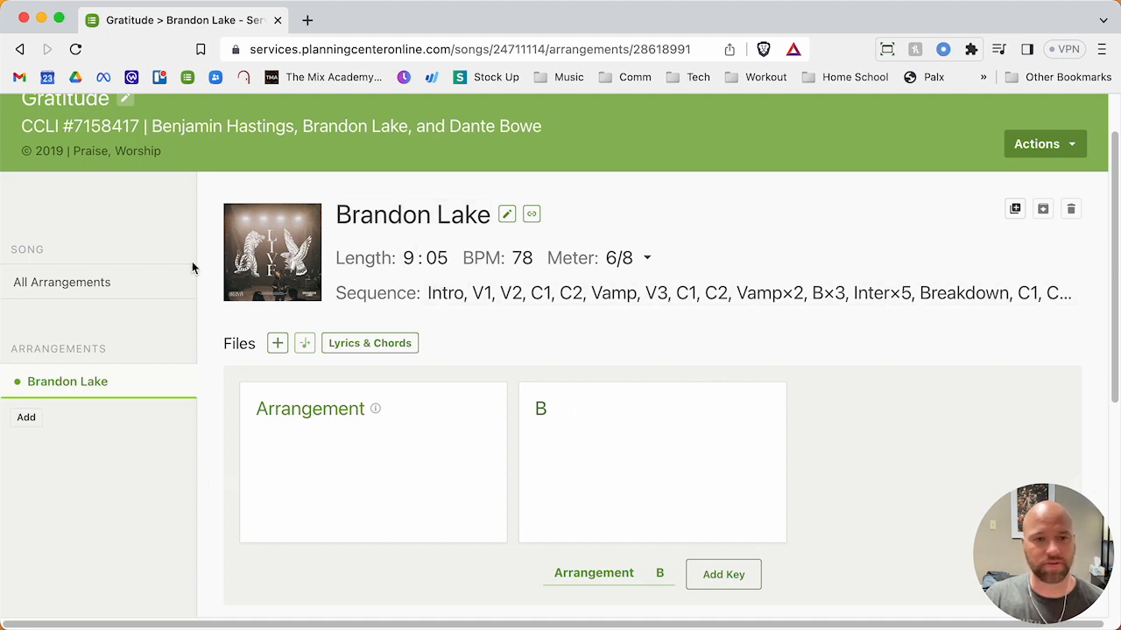
{"action": "left_click", "coordinate": [80, 283]}
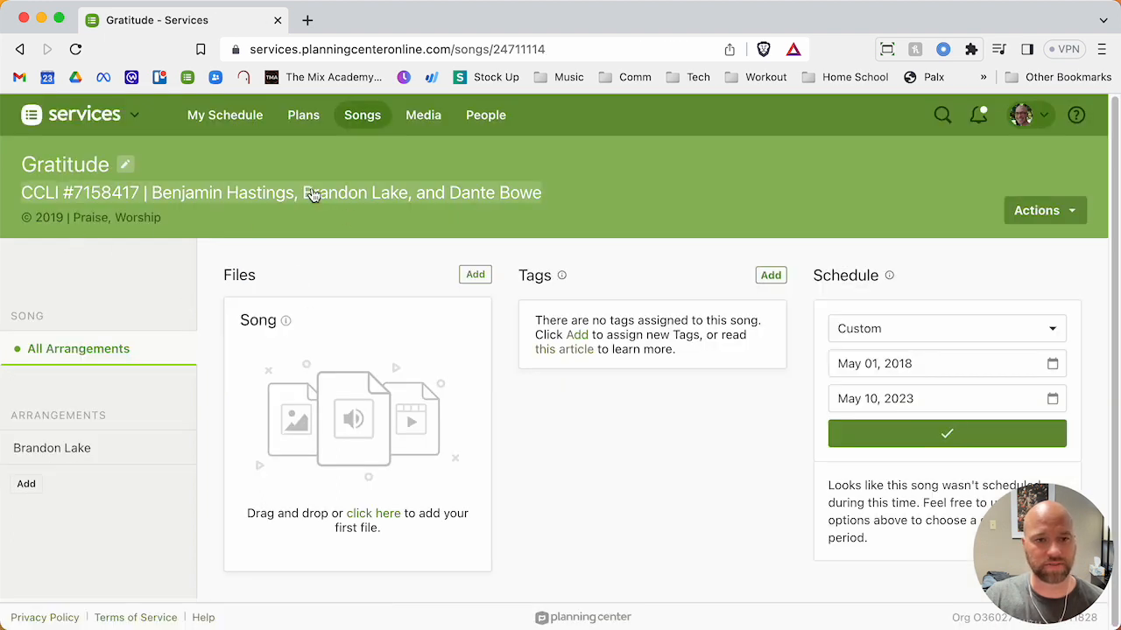
{"action": "left_click", "coordinate": [125, 164]}
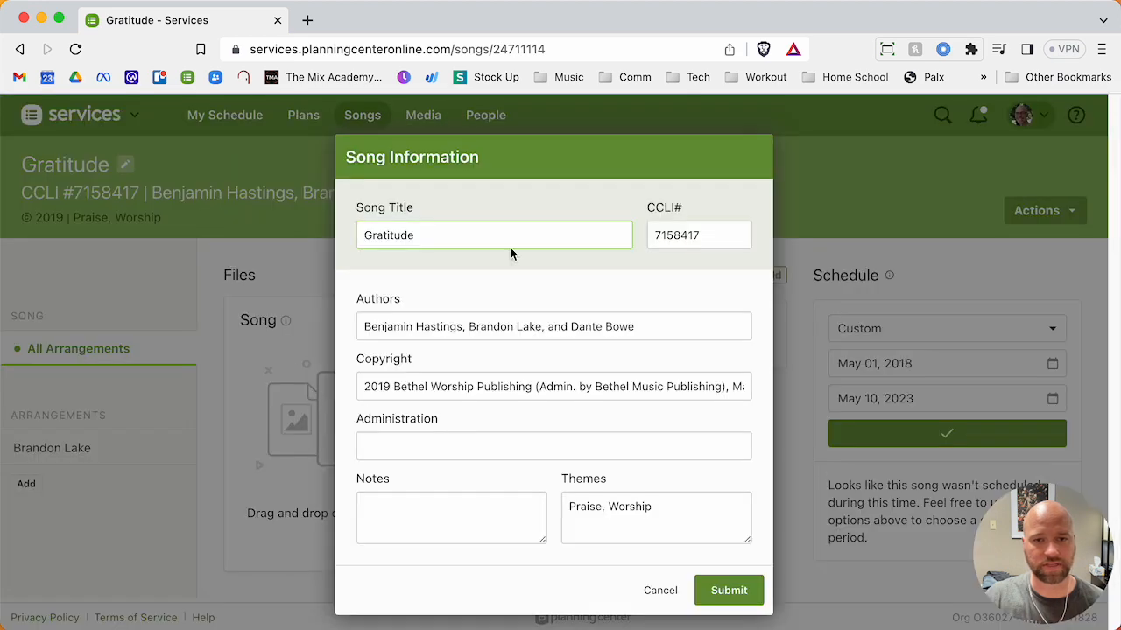
{"action": "left_click", "coordinate": [662, 594]}
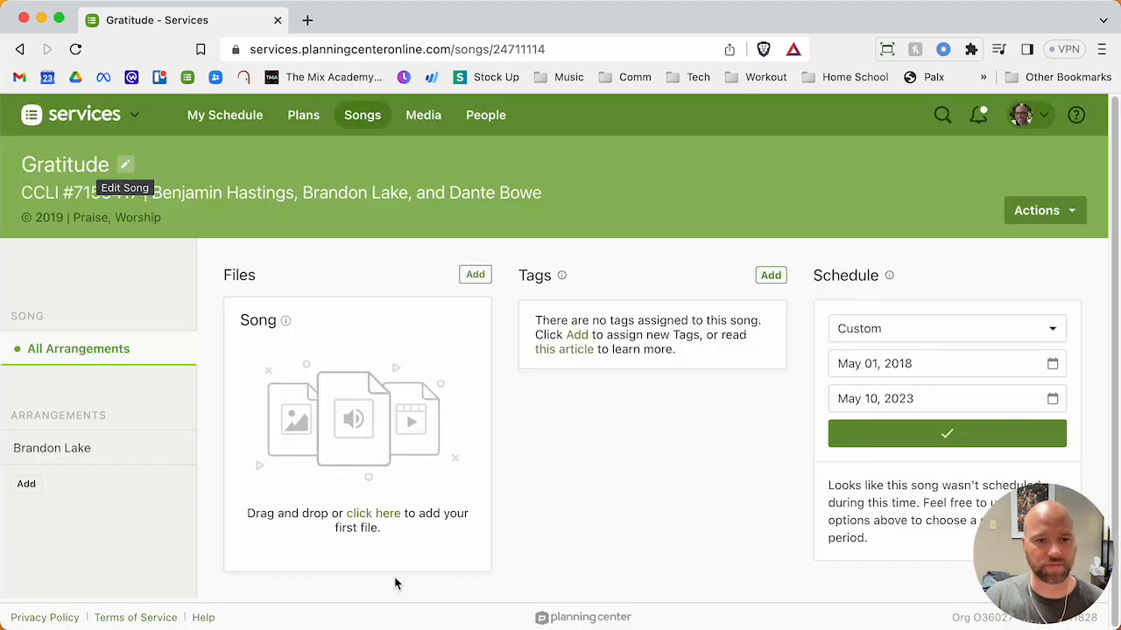
Open the Lyrics & Chords editor for Gratitude's Brandon Lake arrangement.
{"action": "left_click", "coordinate": [79, 449]}
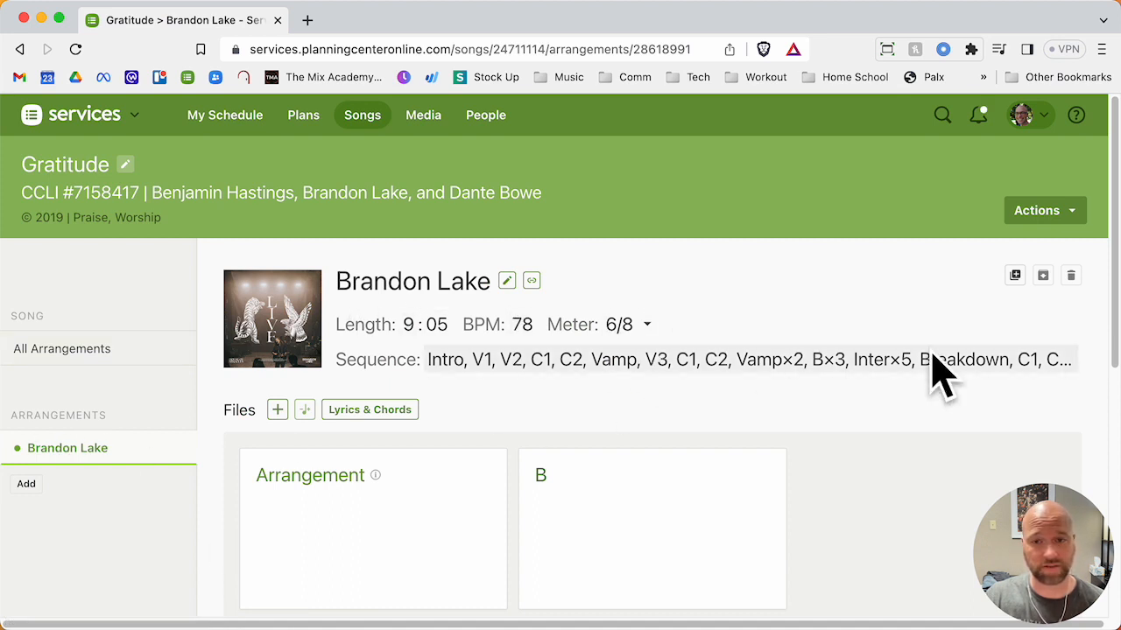
{"action": "scroll", "coordinate": [528, 327], "scroll_direction": "down", "scroll_amount": 3}
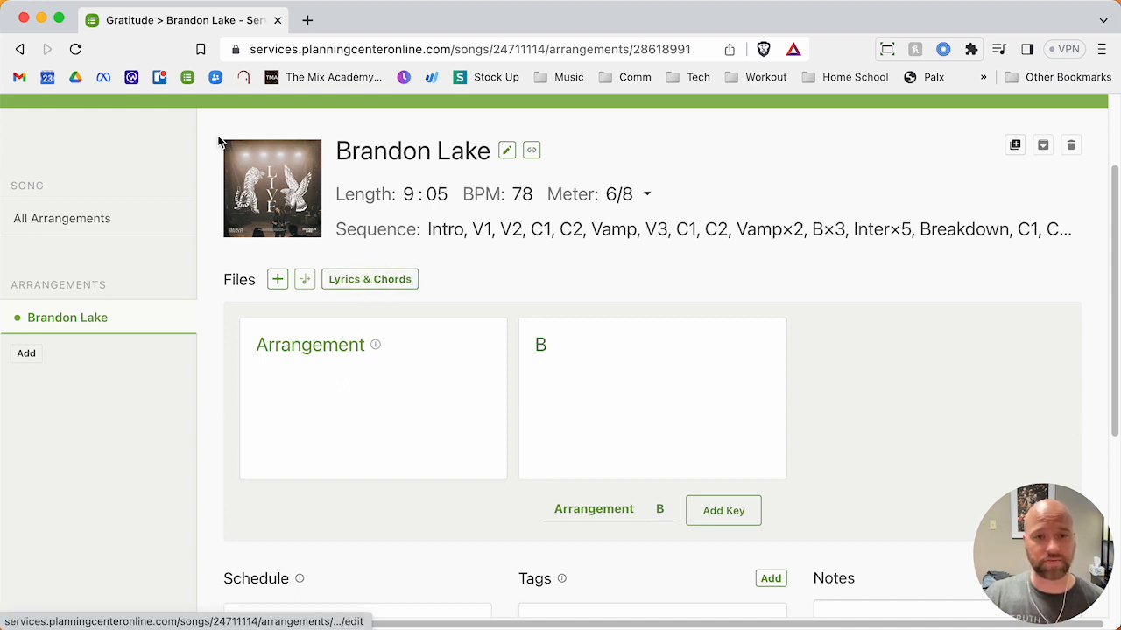
{"action": "left_click", "coordinate": [370, 290]}
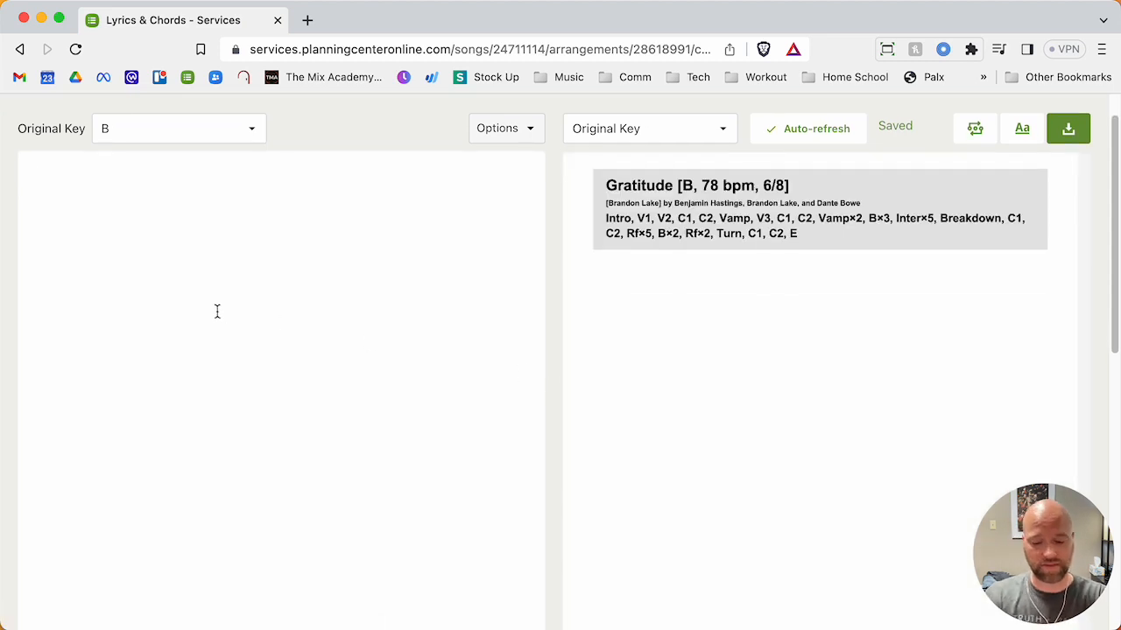
Enter the sample line "Here are the lyrics" with a G chord above it, and clear the editor.
{"action": "type", "text": "Here are the lyrics"}
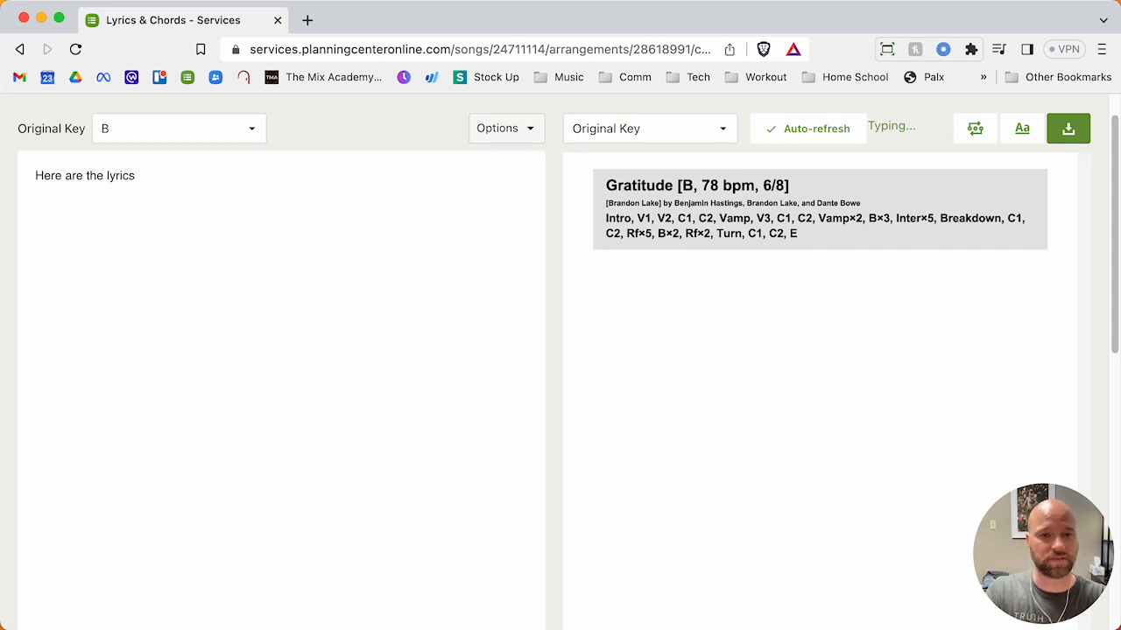
{"action": "key", "text": "Return"}
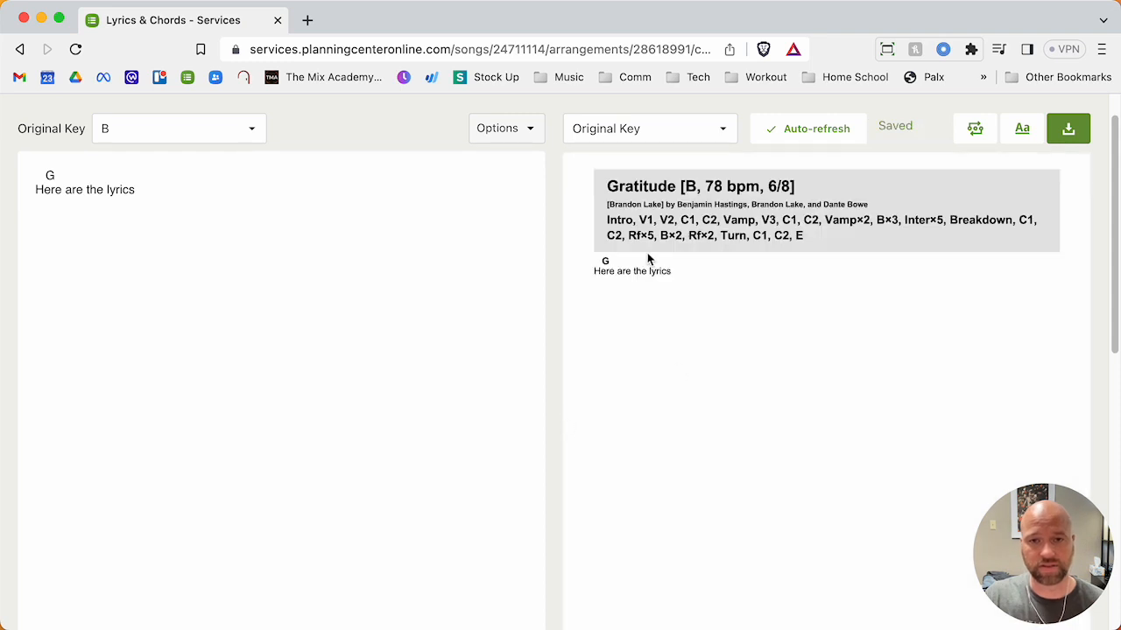
{"action": "key", "text": "super+a"}
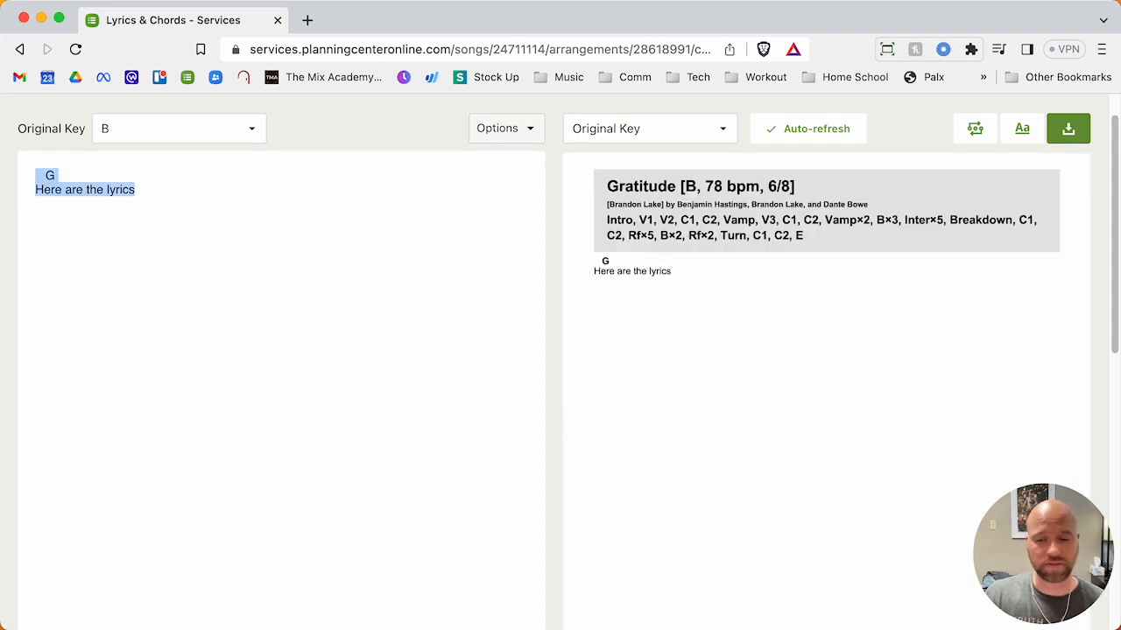
{"action": "key", "text": "BackSpace"}
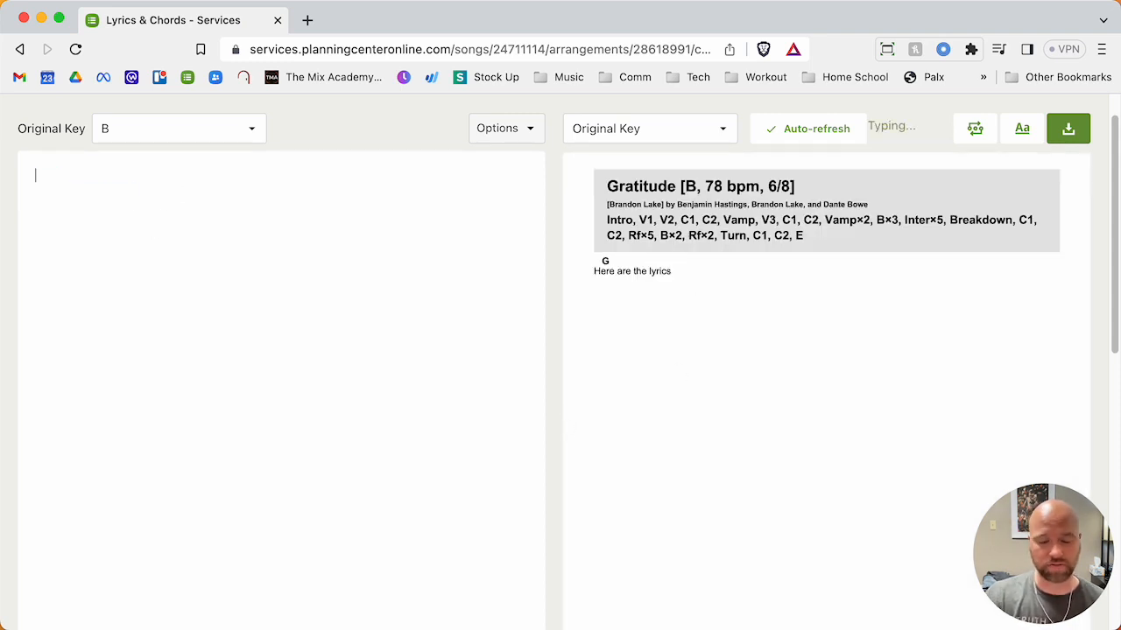
Search the web in a new tab for "chord chart gratitude brandon lake".
{"action": "left_click", "coordinate": [307, 19]}
{"action": "type", "text": "chord "}
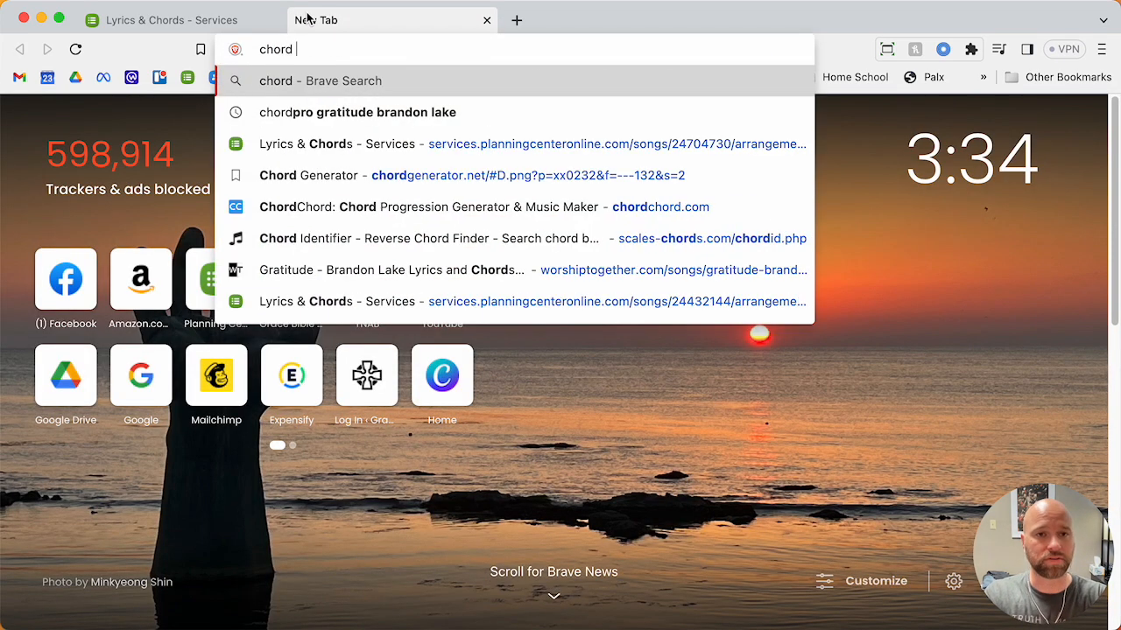
{"action": "type", "text": "chart b"}
{"action": "key", "text": "BackSpace"}
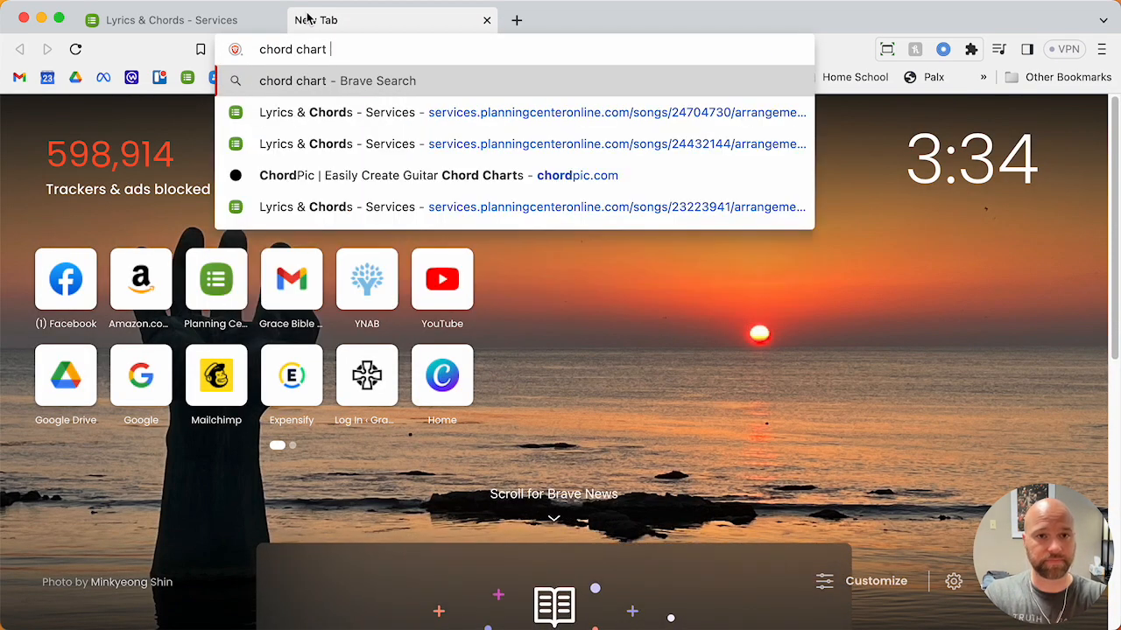
{"action": "type", "text": "gratit"}
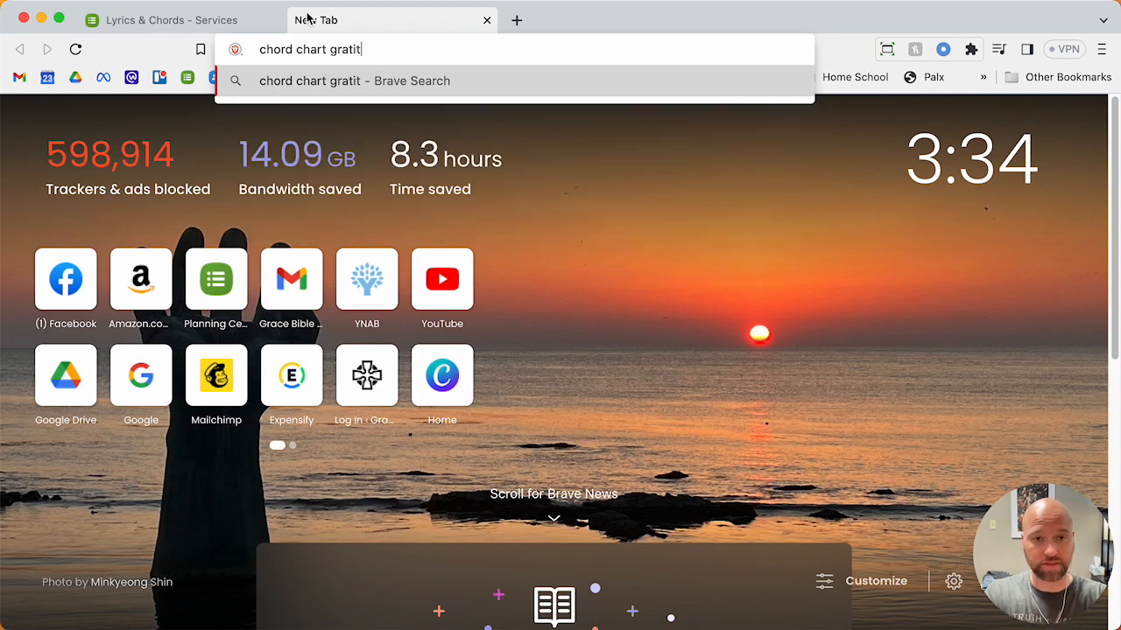
{"action": "type", "text": "ude brandon lake"}
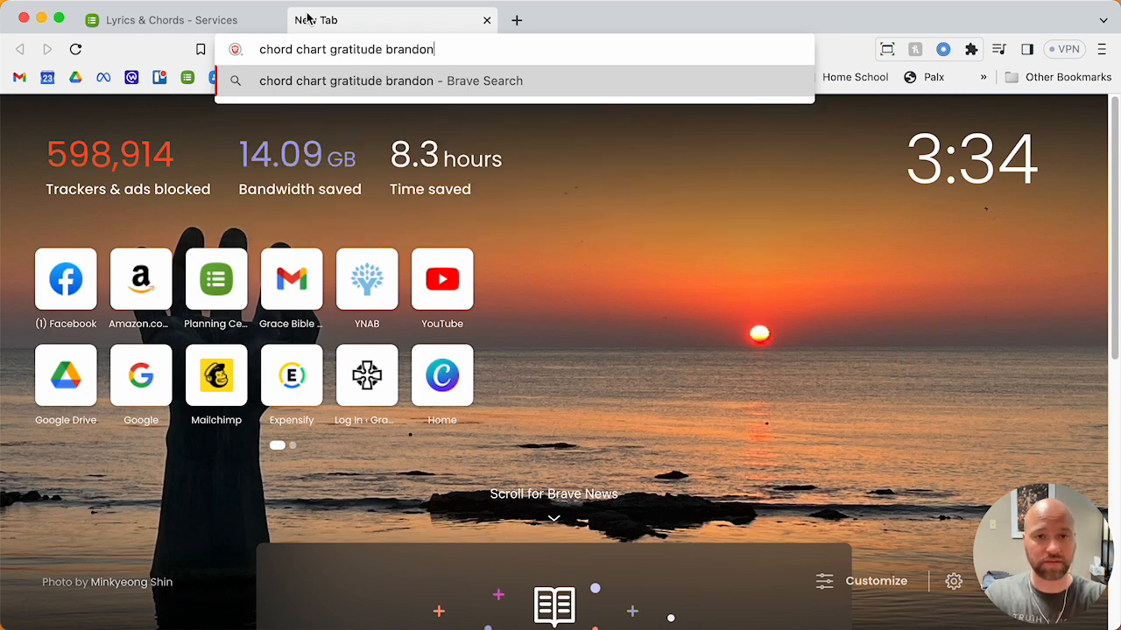
{"action": "key", "text": "Return"}
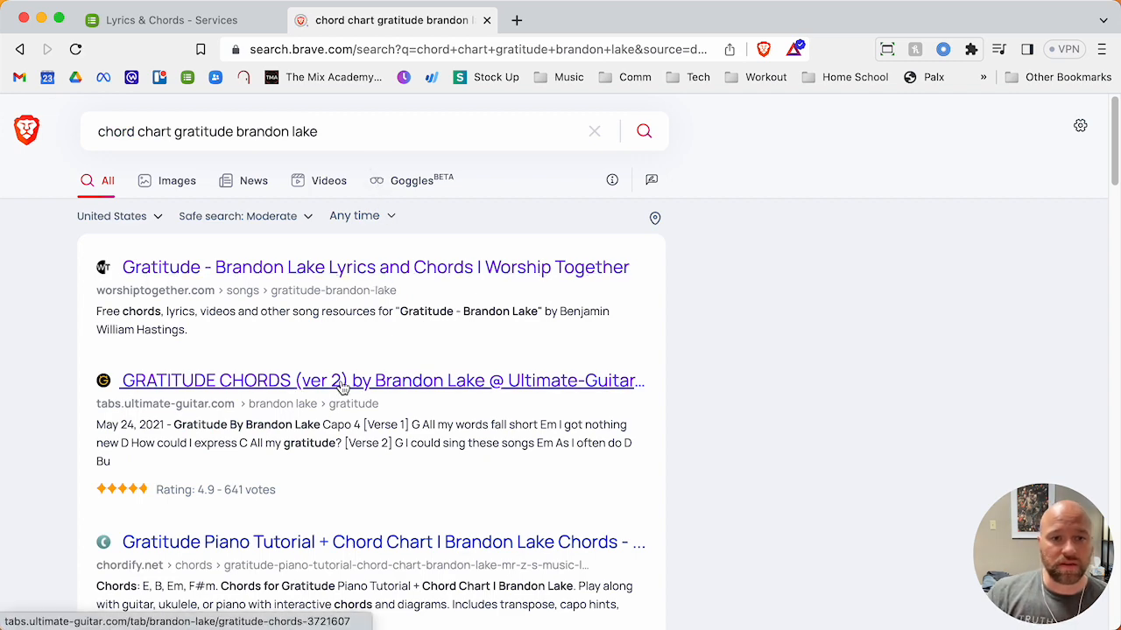
Open the Ultimate-Guitar result for Gratitude chords (ver 2) and copy the chart from Verse 1 through the final chorus.
{"action": "left_click", "coordinate": [289, 389]}
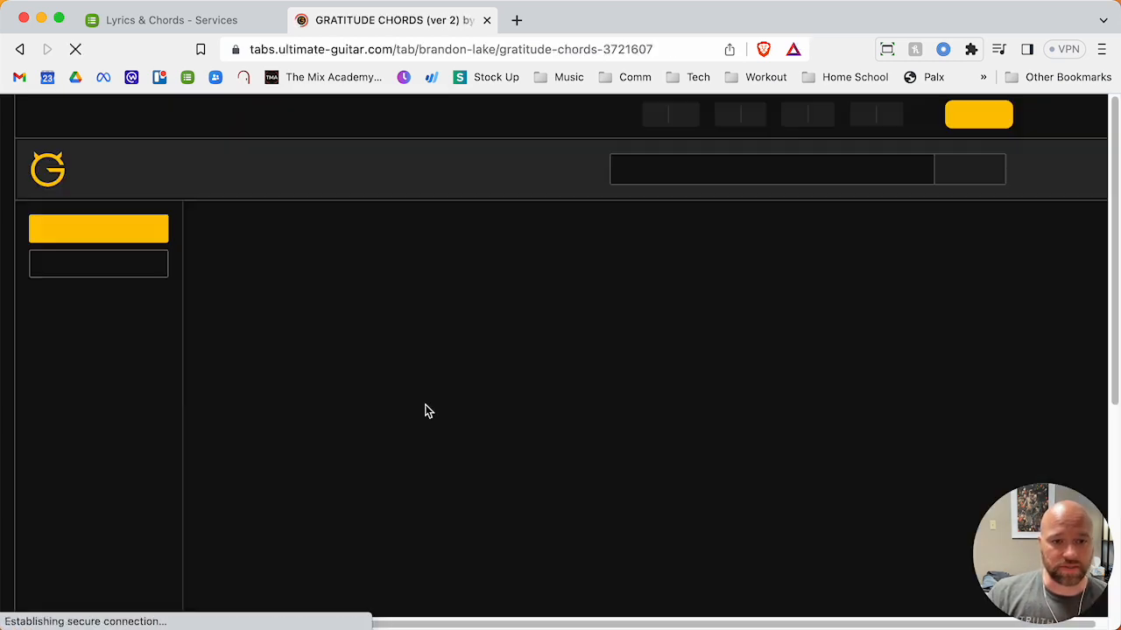
{"action": "scroll", "coordinate": [791, 425], "scroll_direction": "down", "scroll_amount": 3}
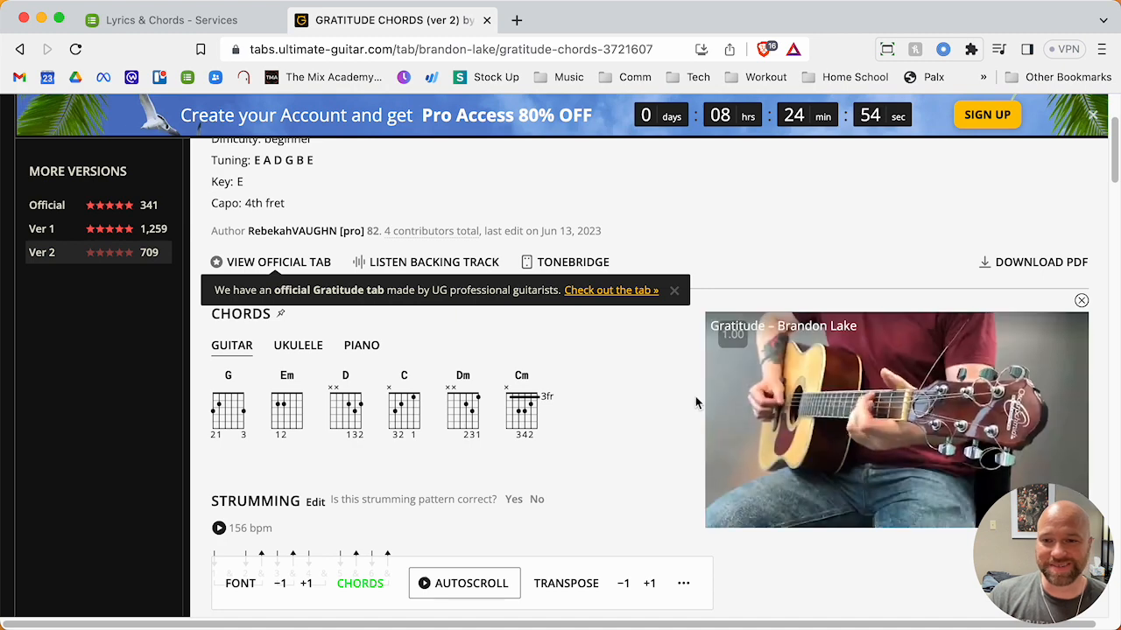
{"action": "scroll", "coordinate": [631, 396], "scroll_direction": "down", "scroll_amount": 3}
{"action": "scroll", "coordinate": [631, 396], "scroll_direction": "down", "scroll_amount": 5}
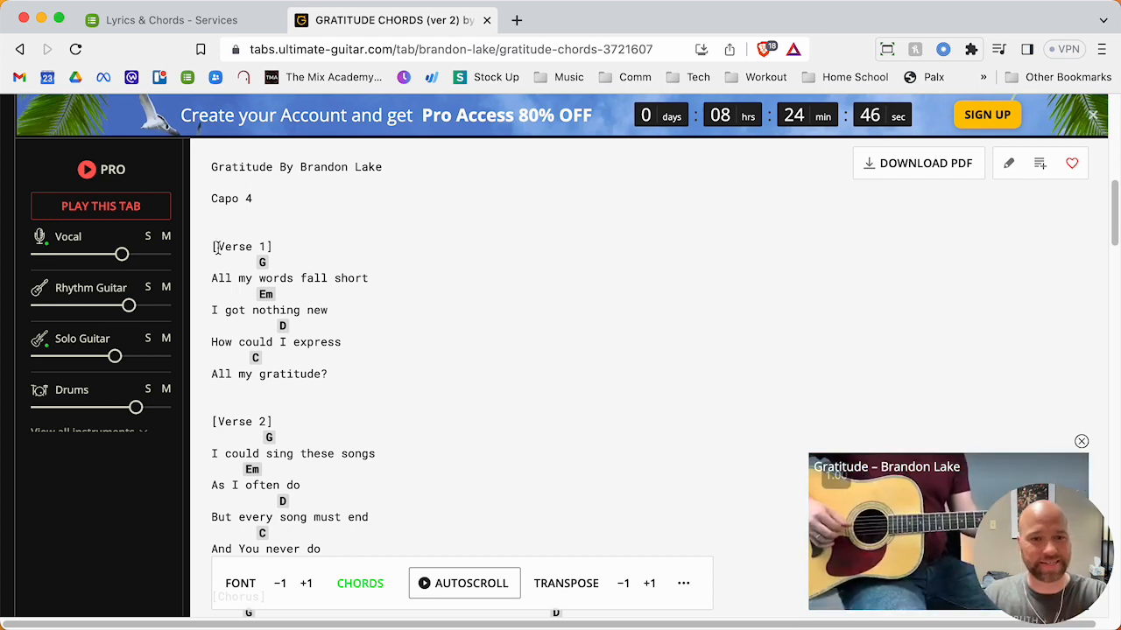
{"action": "scroll", "coordinate": [353, 441], "scroll_direction": "down", "scroll_amount": 6}
{"action": "scroll", "coordinate": [439, 450], "scroll_direction": "down", "scroll_amount": 15}
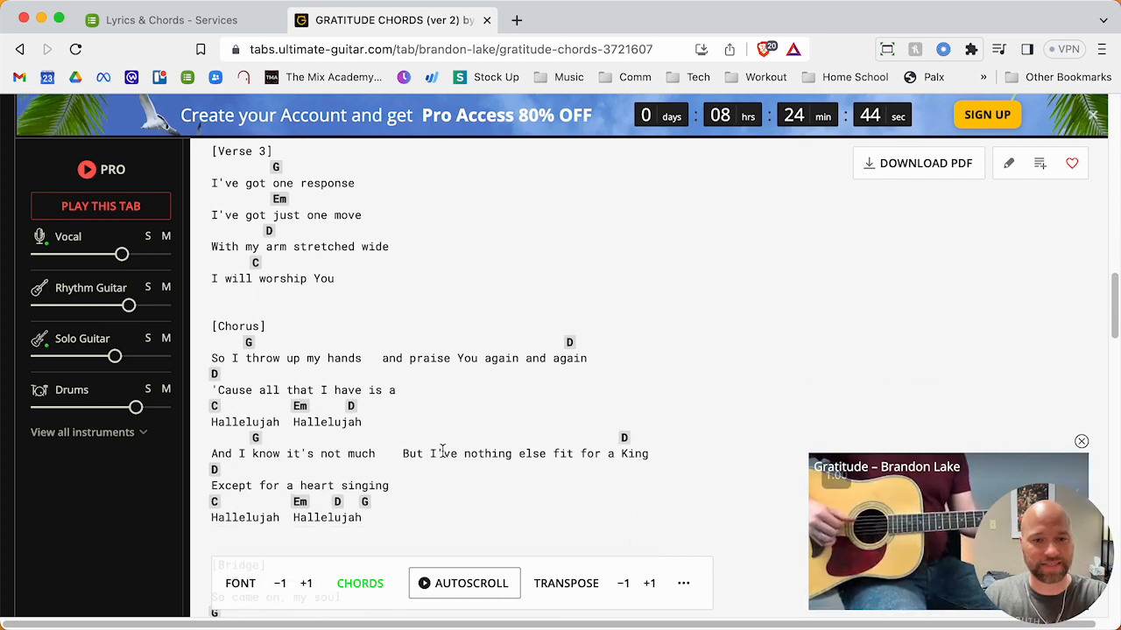
{"action": "scroll", "coordinate": [452, 457], "scroll_direction": "down", "scroll_amount": 7}
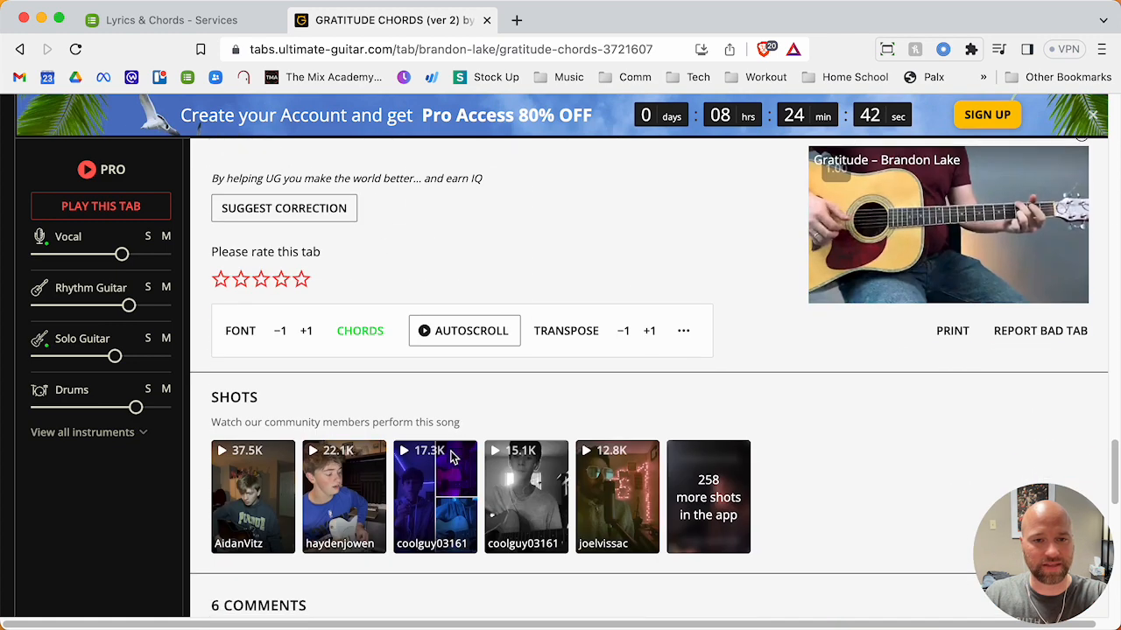
{"action": "scroll", "coordinate": [451, 457], "scroll_direction": "up", "scroll_amount": 3}
{"action": "left_click", "coordinate": [383, 324], "text": "shift"}
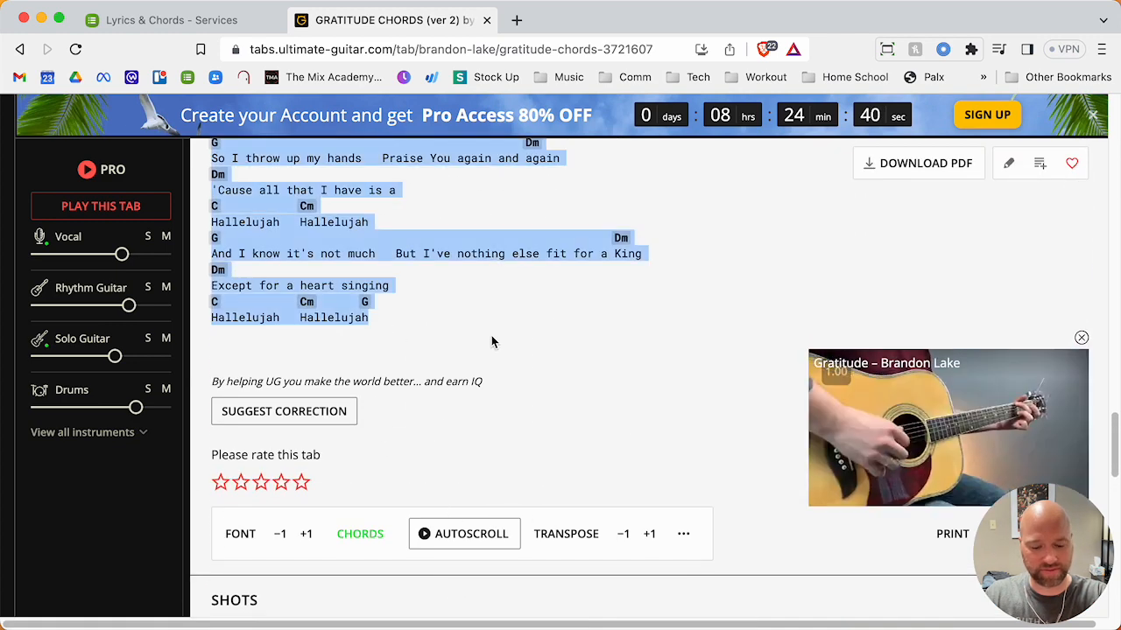
{"action": "key", "text": "super+c"}
Switch back to Planning Center Services, paste the copied chart into Gratitude's lyrics and chords editor, and review the pasted sections.
{"action": "left_click", "coordinate": [182, 23]}
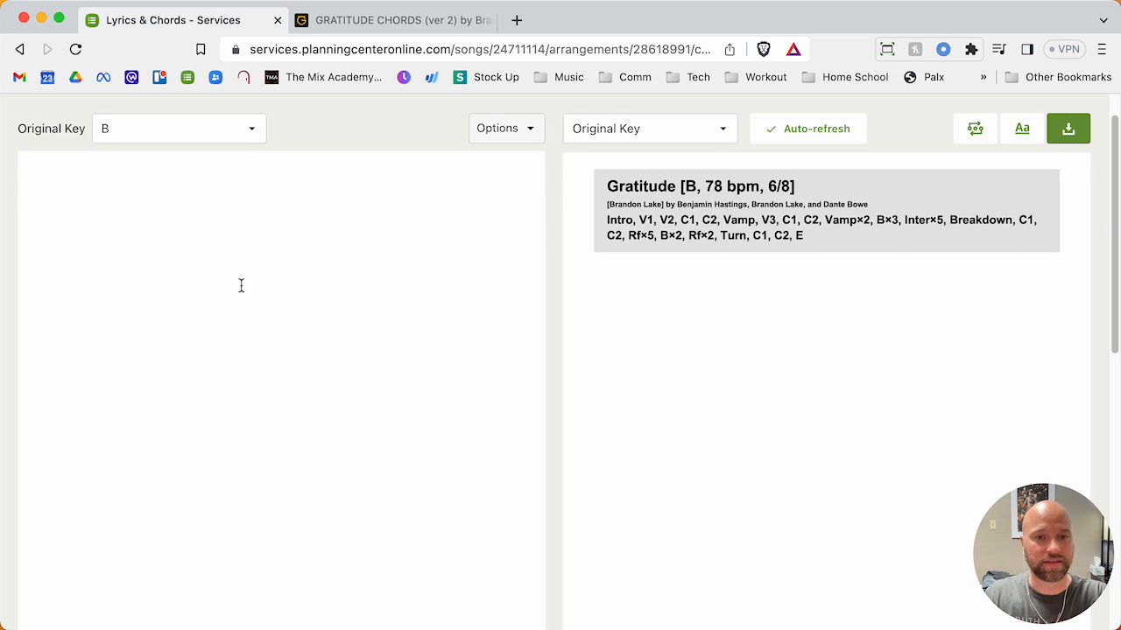
{"action": "key", "text": "super+v"}
{"action": "scroll", "coordinate": [376, 464], "scroll_direction": "up", "scroll_amount": 10}
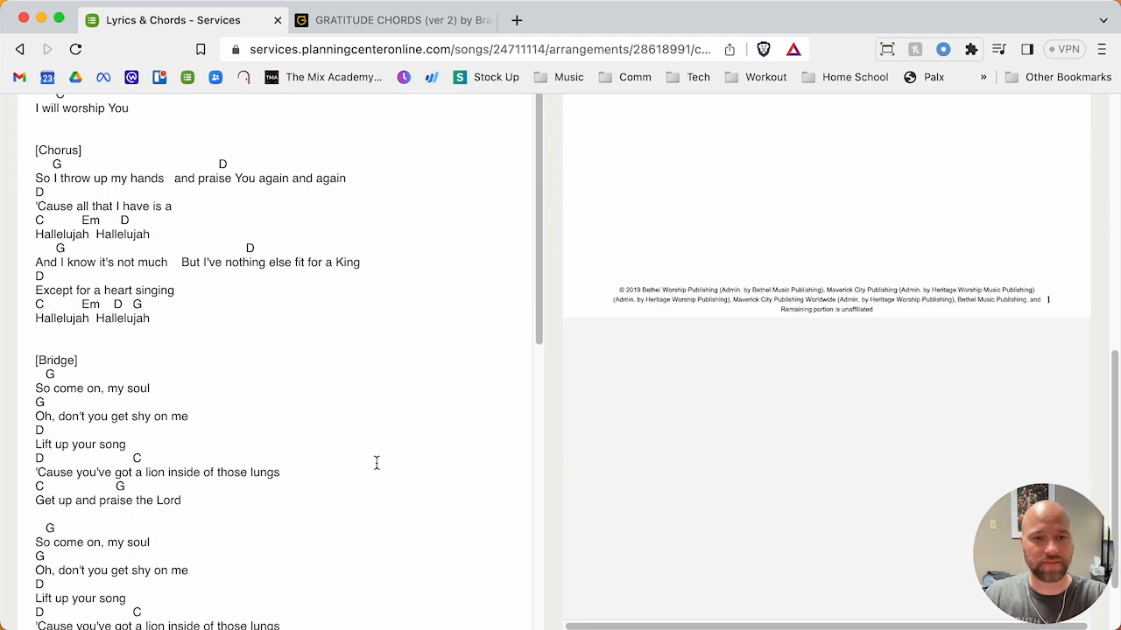
{"action": "scroll", "coordinate": [286, 219], "scroll_direction": "up", "scroll_amount": 10}
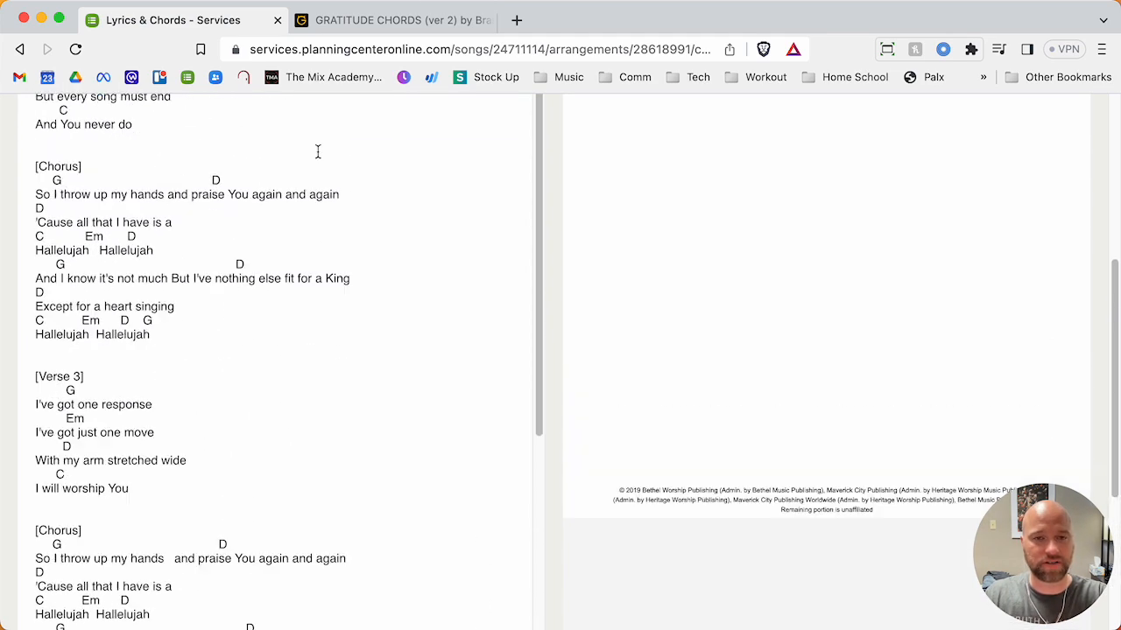
Review the pasted Gratitude chart and refresh the preview so it includes the lyrics and chords.
{"action": "left_click", "coordinate": [296, 395]}
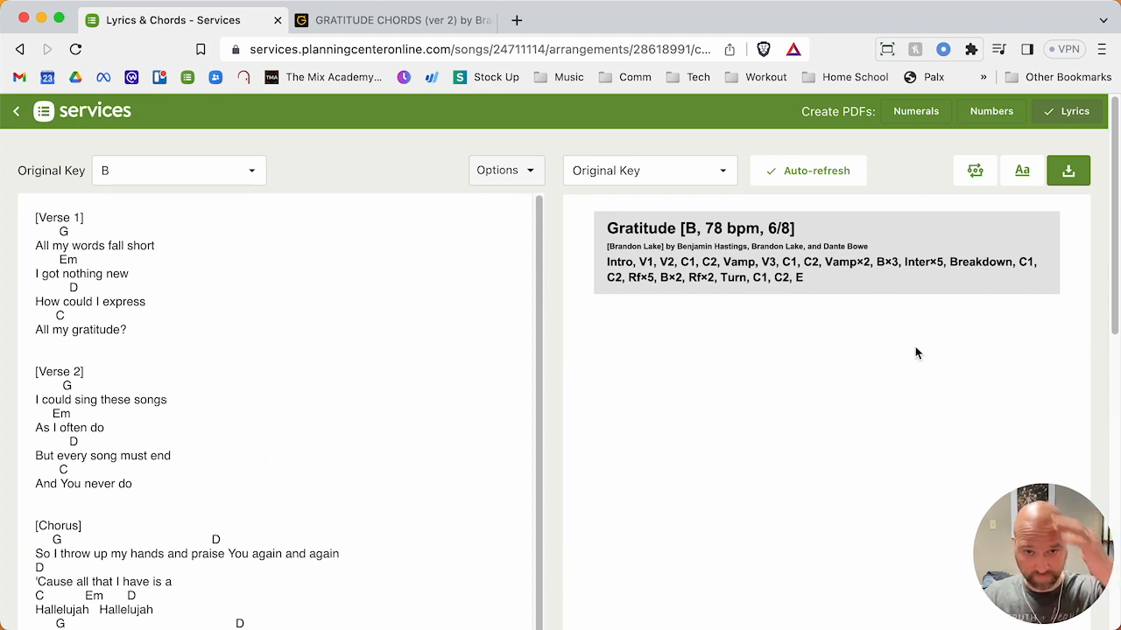
{"action": "left_click", "coordinate": [815, 178]}
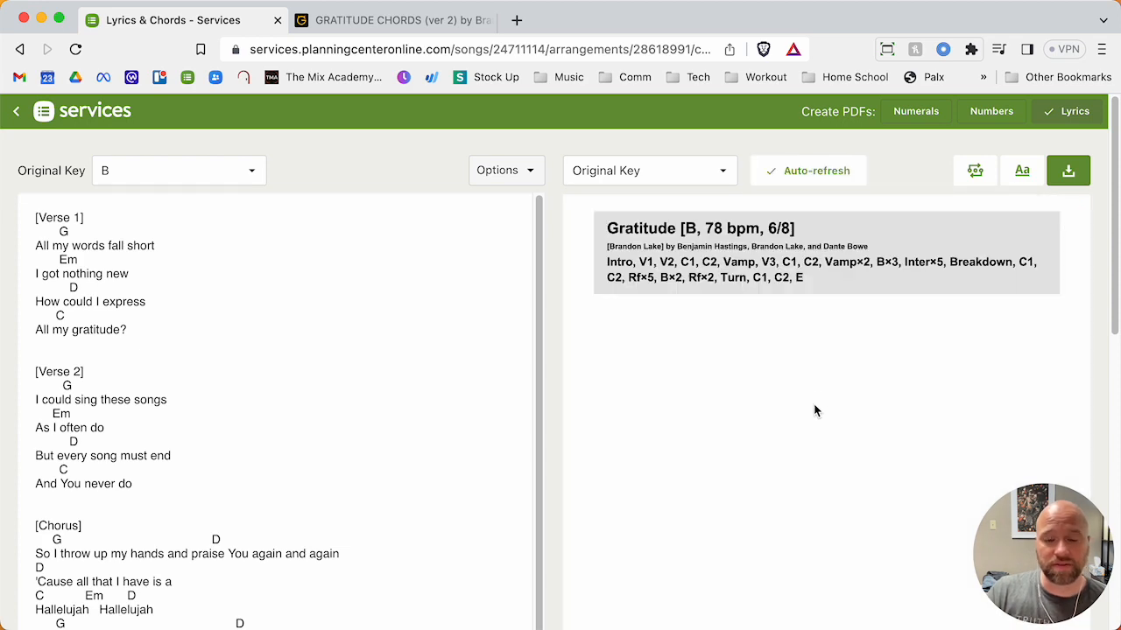
{"action": "scroll", "coordinate": [813, 412], "scroll_direction": "down", "scroll_amount": 10}
{"action": "scroll", "coordinate": [814, 412], "scroll_direction": "up", "scroll_amount": 9}
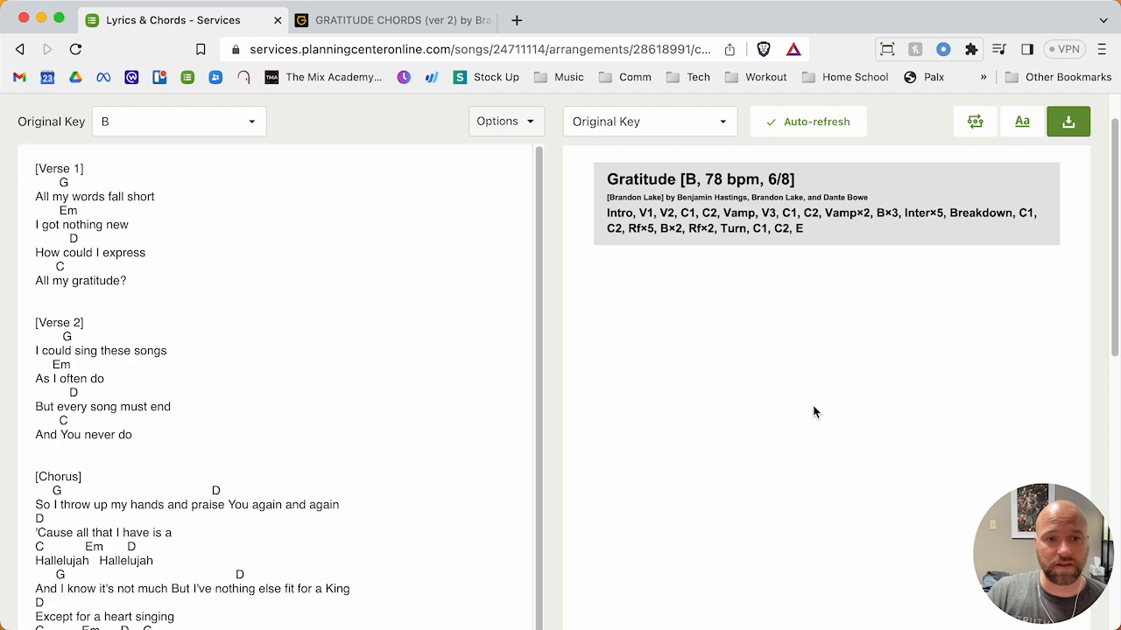
{"action": "left_click", "coordinate": [173, 201]}
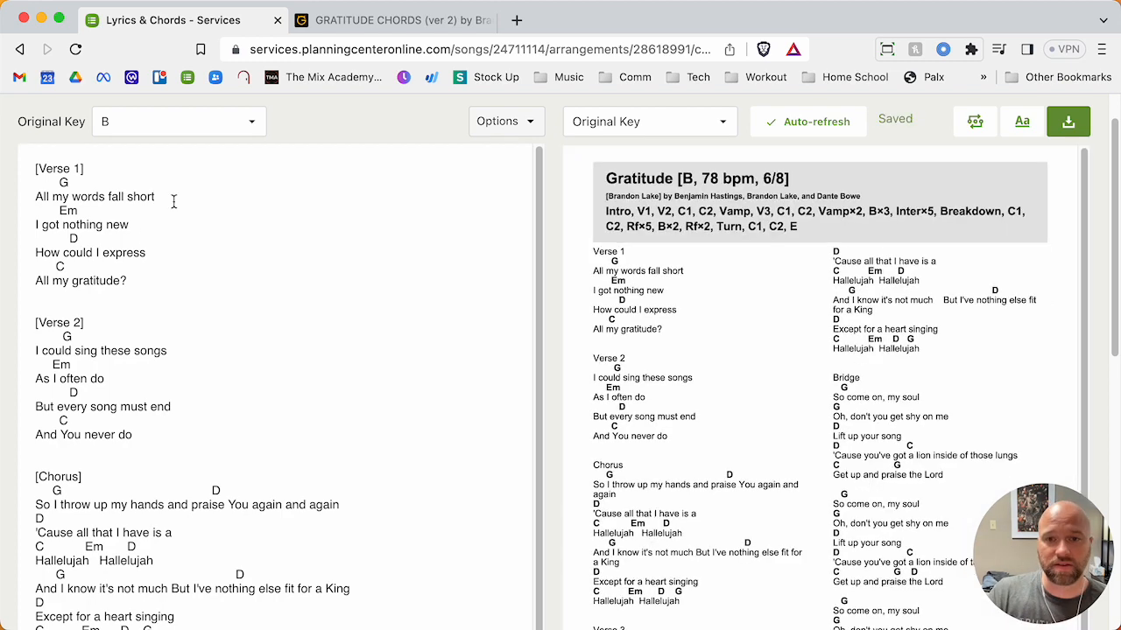
Switch to the Ultimate-Guitar page, dismiss the download offer, inspect the source chart's chord placement, and return to Planning Center Services.
{"action": "left_click", "coordinate": [383, 20]}
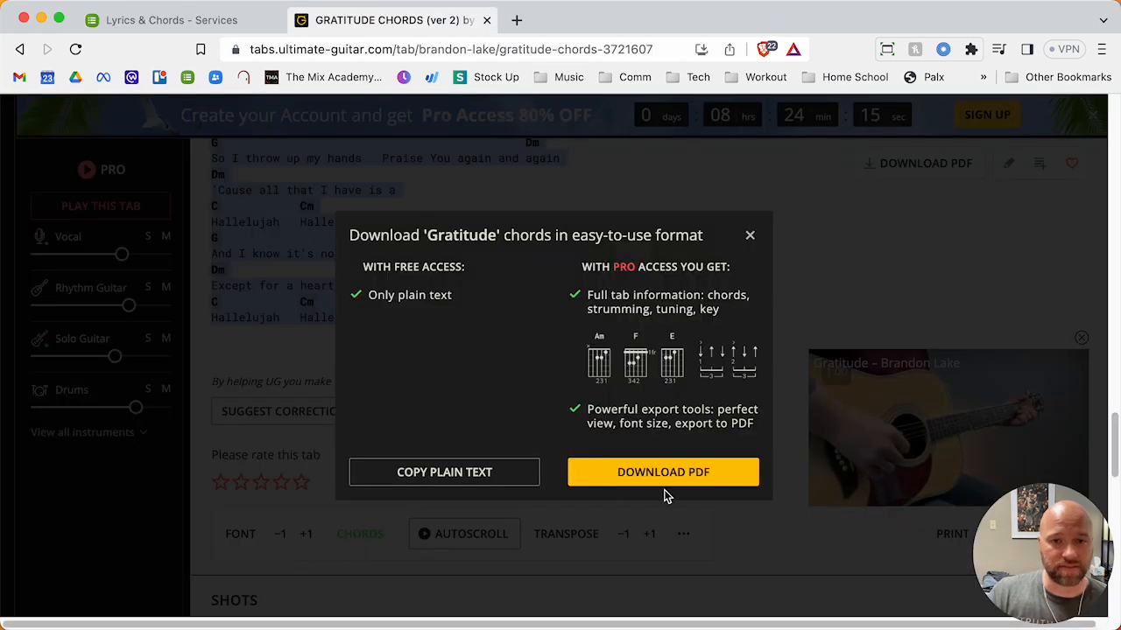
{"action": "left_click", "coordinate": [757, 239]}
{"action": "scroll", "coordinate": [508, 394], "scroll_direction": "up", "scroll_amount": 3}
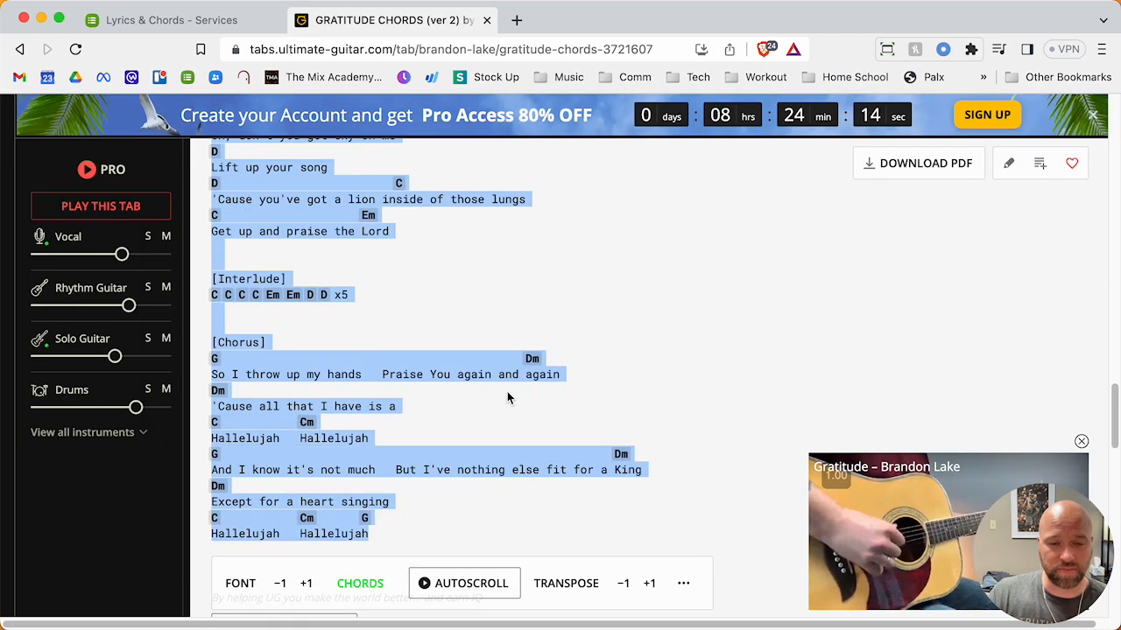
{"action": "left_click", "coordinate": [553, 383]}
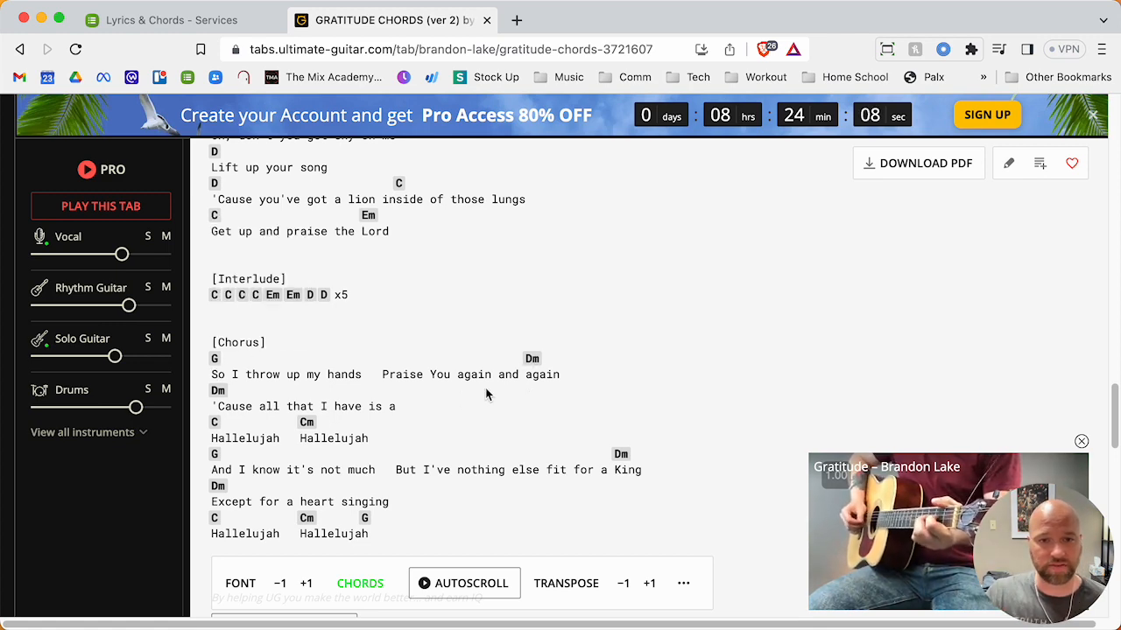
{"action": "left_click", "coordinate": [221, 30]}
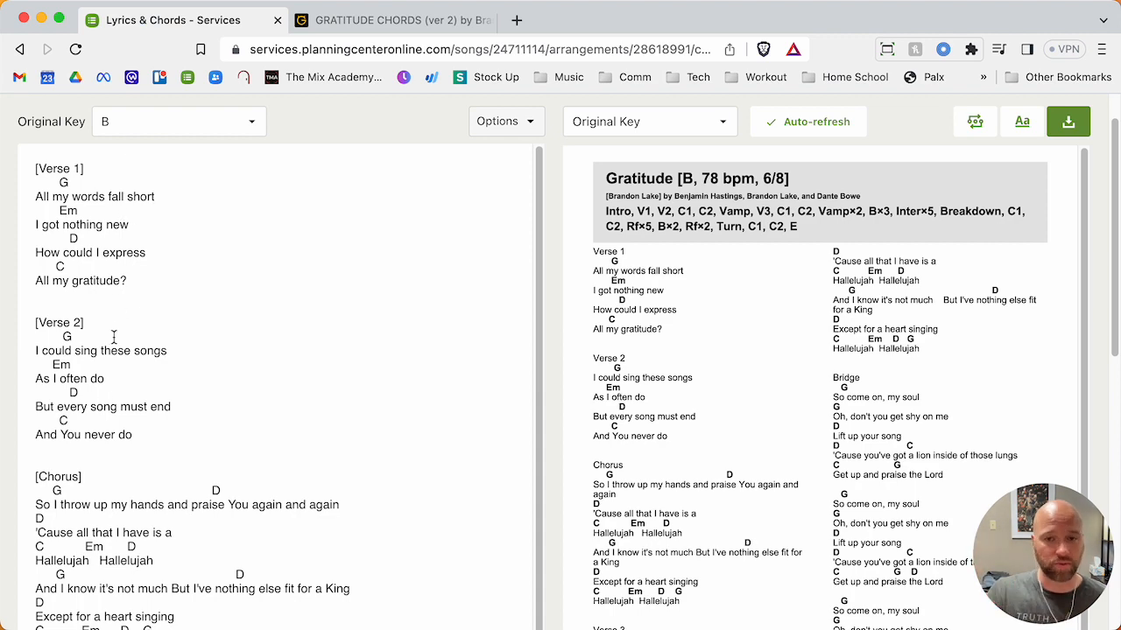
Set this chart's font to Courier, Monospaced and save the chart formatting.
{"action": "left_click", "coordinate": [1022, 125]}
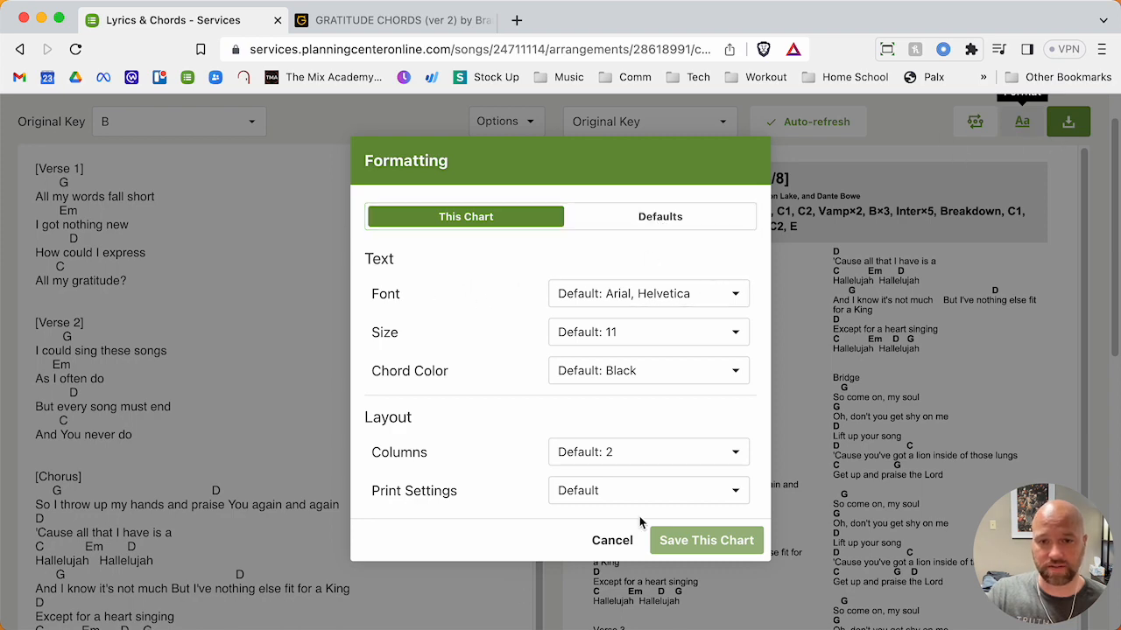
{"action": "left_click", "coordinate": [612, 540]}
{"action": "scroll", "coordinate": [1015, 227], "scroll_direction": "up", "scroll_amount": 1}
{"action": "left_click", "coordinate": [1021, 171]}
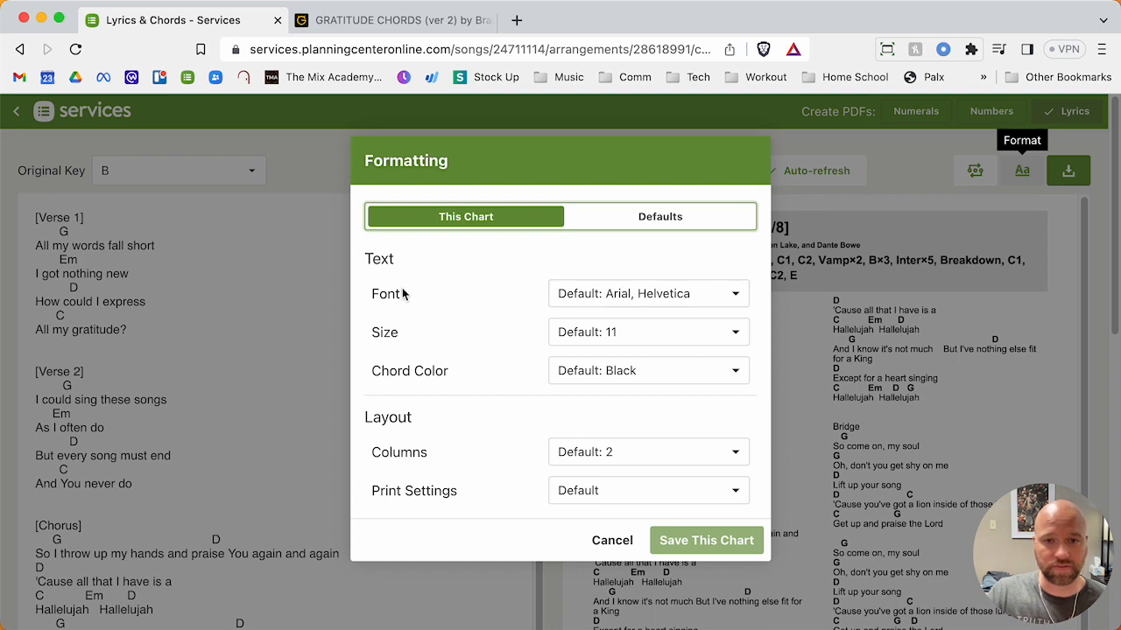
{"action": "left_click", "coordinate": [646, 296]}
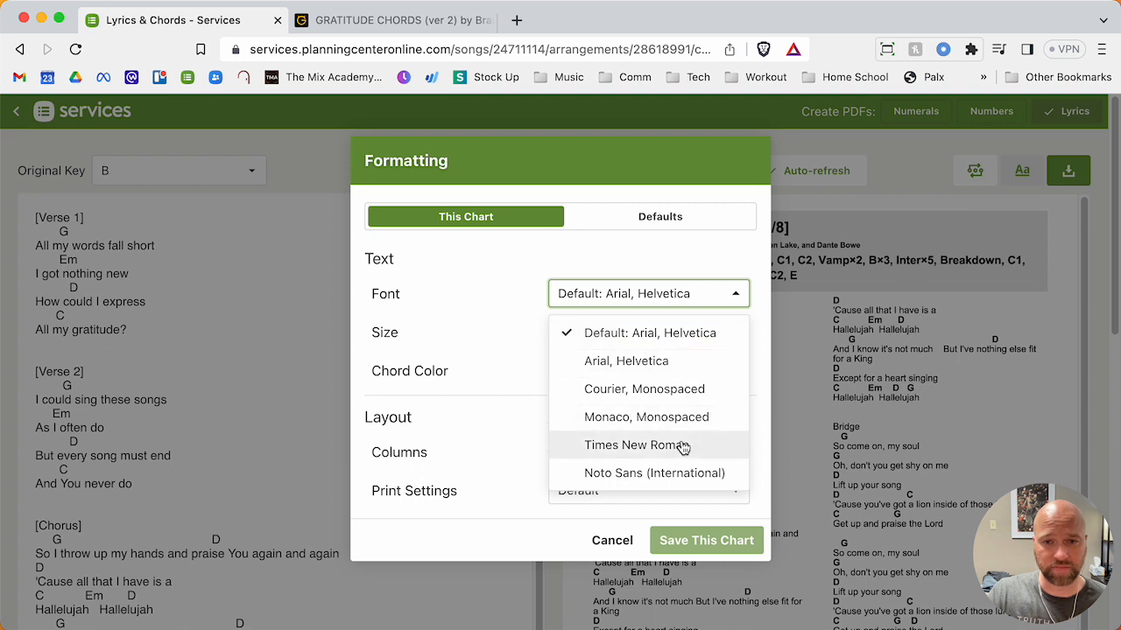
{"action": "left_click", "coordinate": [658, 390]}
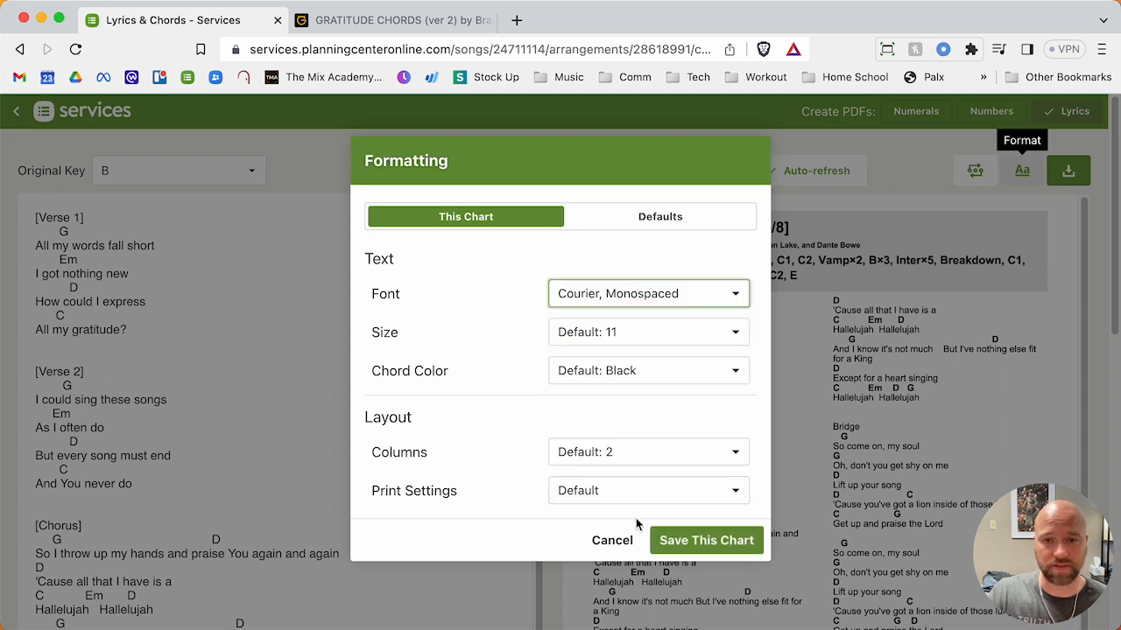
{"action": "left_click", "coordinate": [678, 540]}
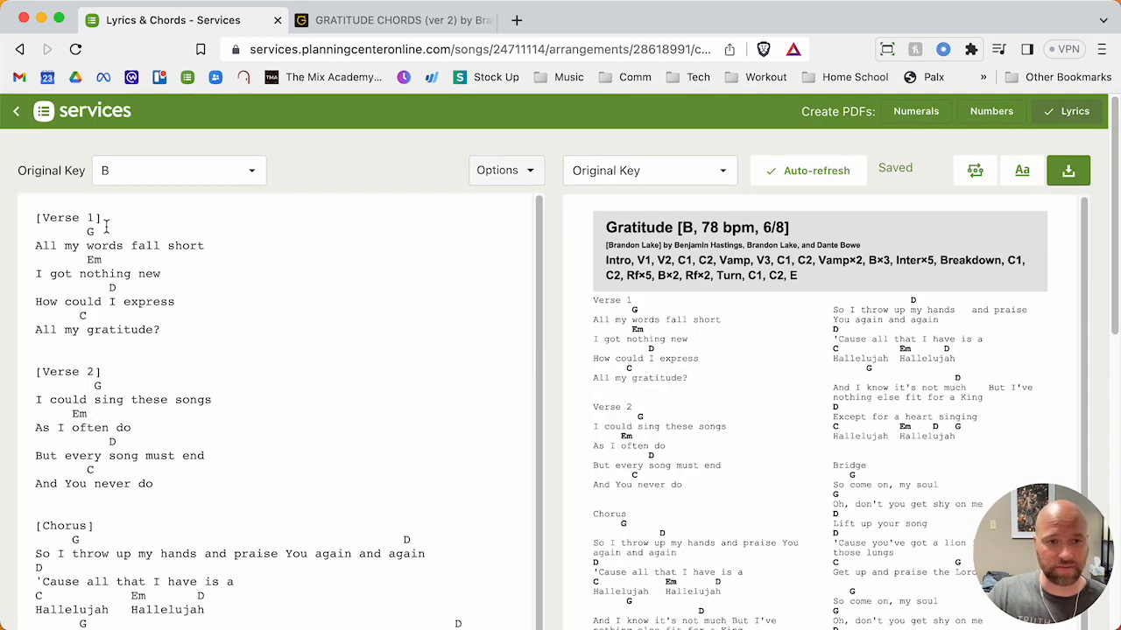
Compare the Ultimate-Guitar chart's chord alignment with the reformatted chart in Planning Center Services.
{"action": "left_click", "coordinate": [359, 19]}
{"action": "scroll", "coordinate": [495, 331], "scroll_direction": "up", "scroll_amount": 15}
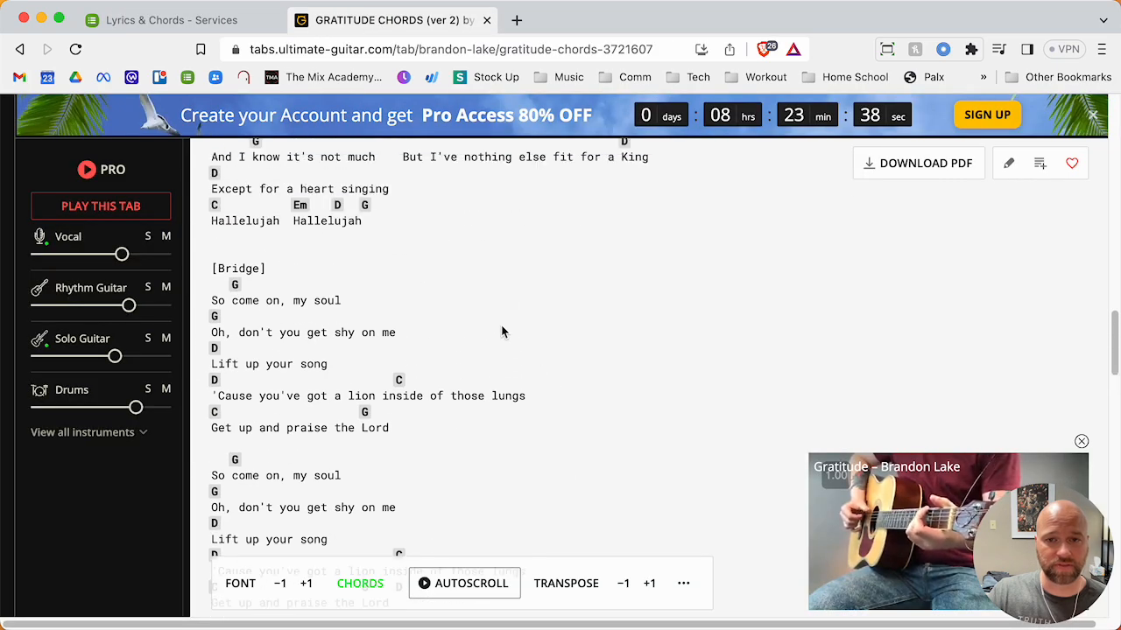
{"action": "scroll", "coordinate": [508, 350], "scroll_direction": "down", "scroll_amount": 5}
{"action": "scroll", "coordinate": [437, 495], "scroll_direction": "down", "scroll_amount": 4}
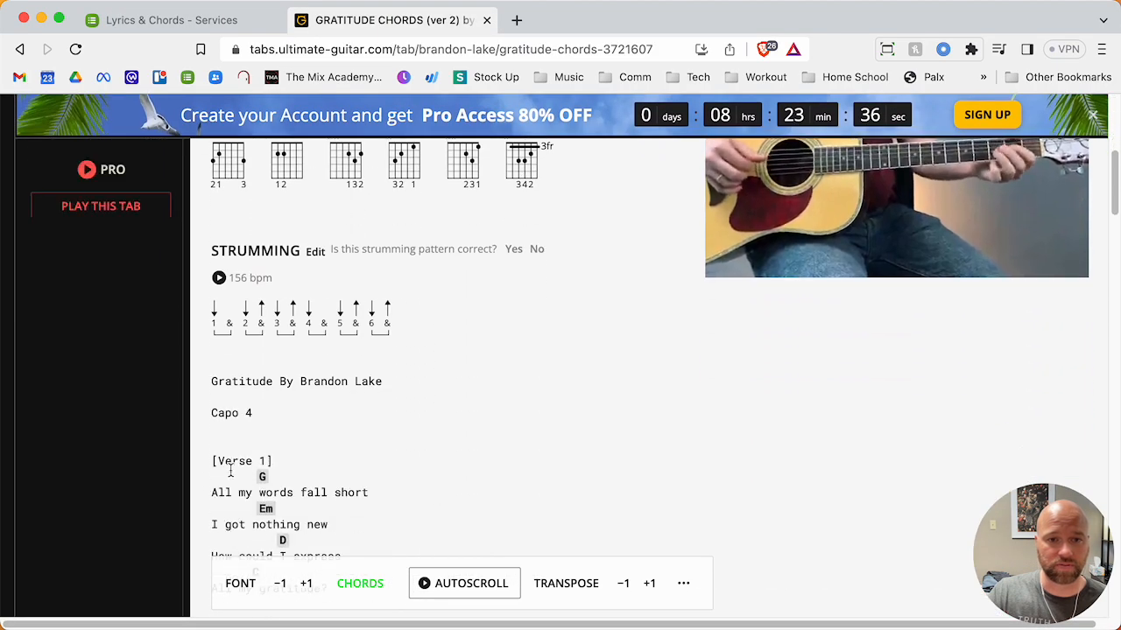
{"action": "left_click", "coordinate": [171, 19]}
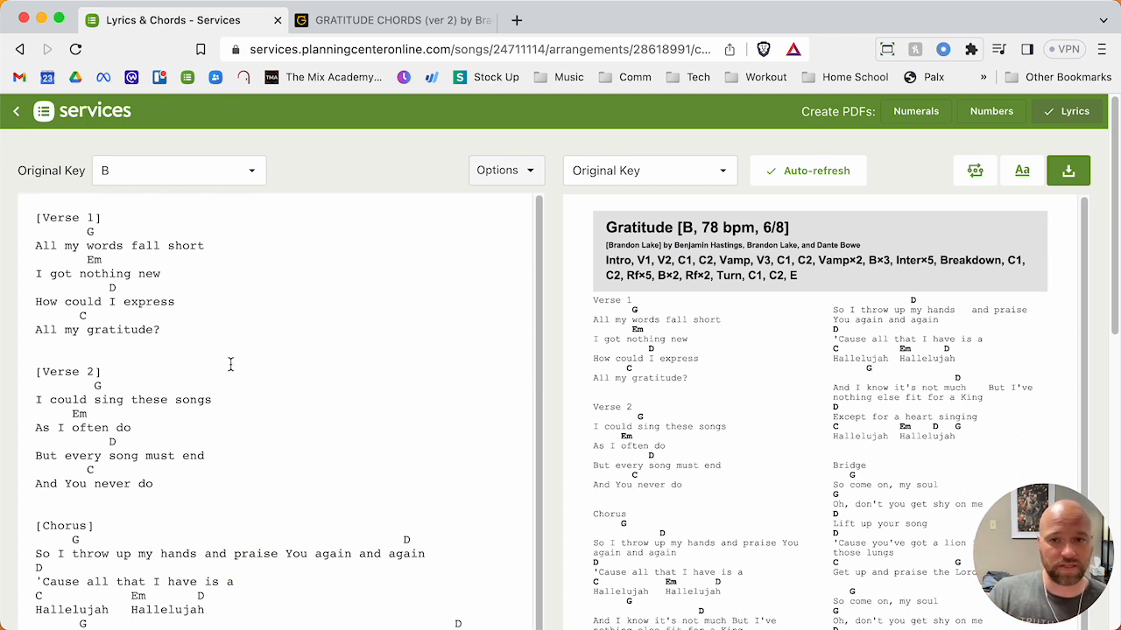
Check the chart's formatting settings without changing them, and examine how the sections split across the preview's columns and pages.
{"action": "left_click", "coordinate": [1023, 172]}
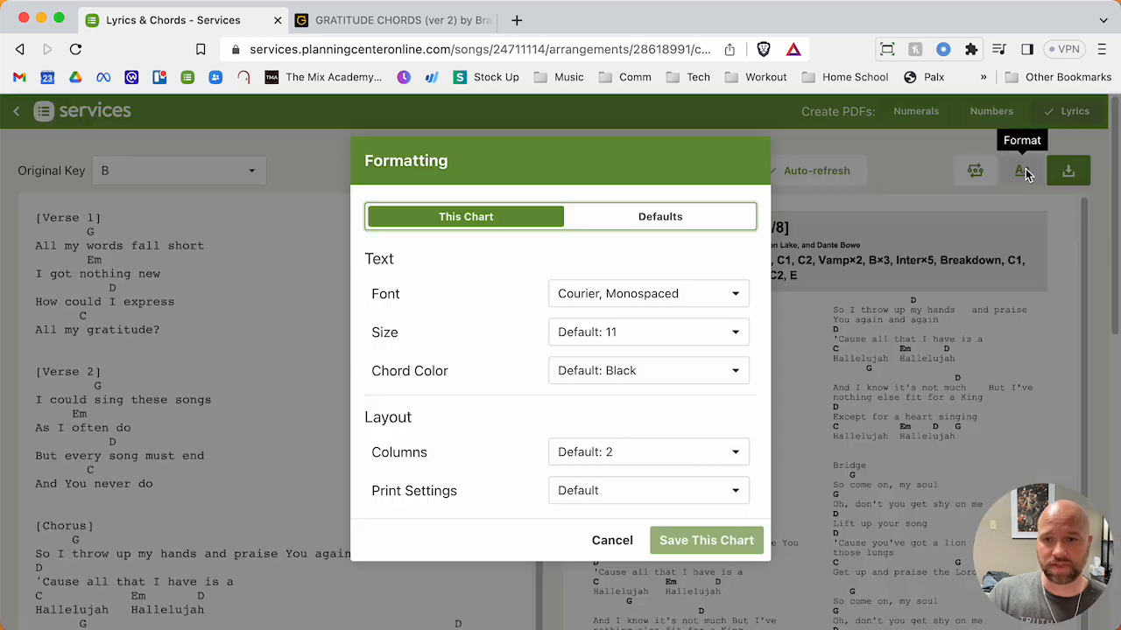
{"action": "left_click", "coordinate": [612, 540]}
{"action": "scroll", "coordinate": [344, 300], "scroll_direction": "down", "scroll_amount": 10}
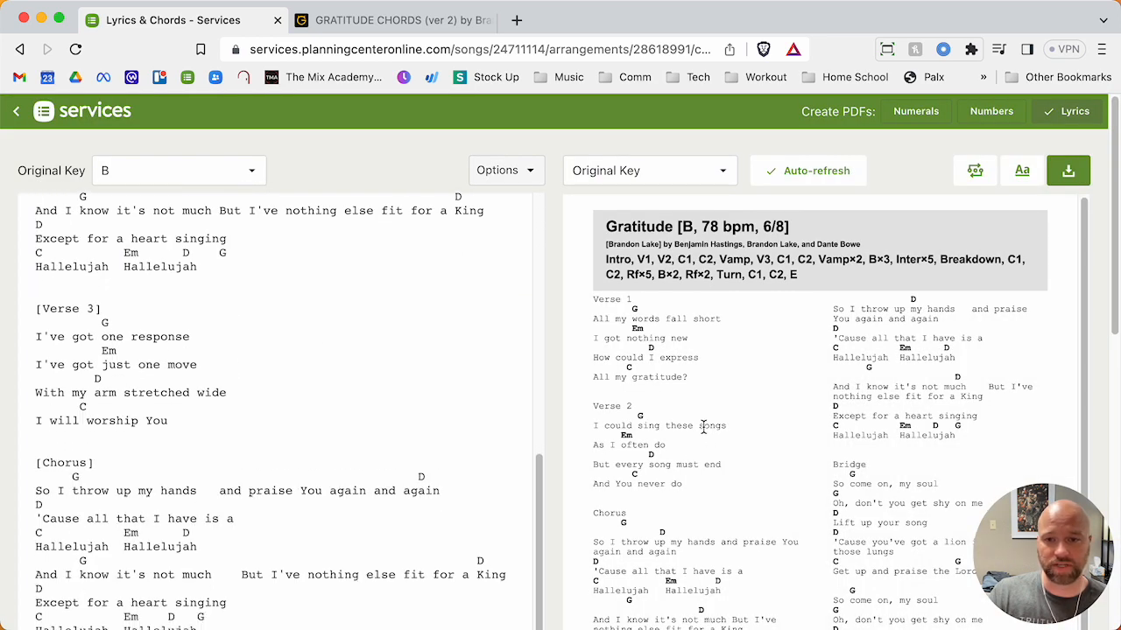
{"action": "scroll", "coordinate": [703, 428], "scroll_direction": "down", "scroll_amount": 2}
{"action": "scroll", "coordinate": [703, 429], "scroll_direction": "down", "scroll_amount": 3}
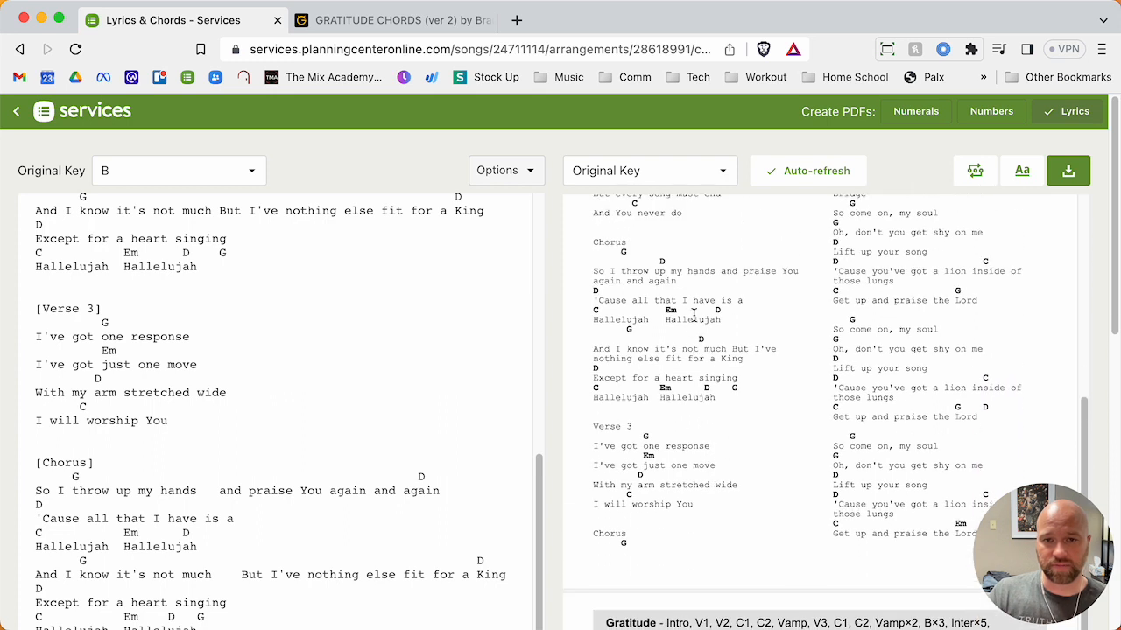
{"action": "scroll", "coordinate": [648, 460], "scroll_direction": "up", "scroll_amount": 6}
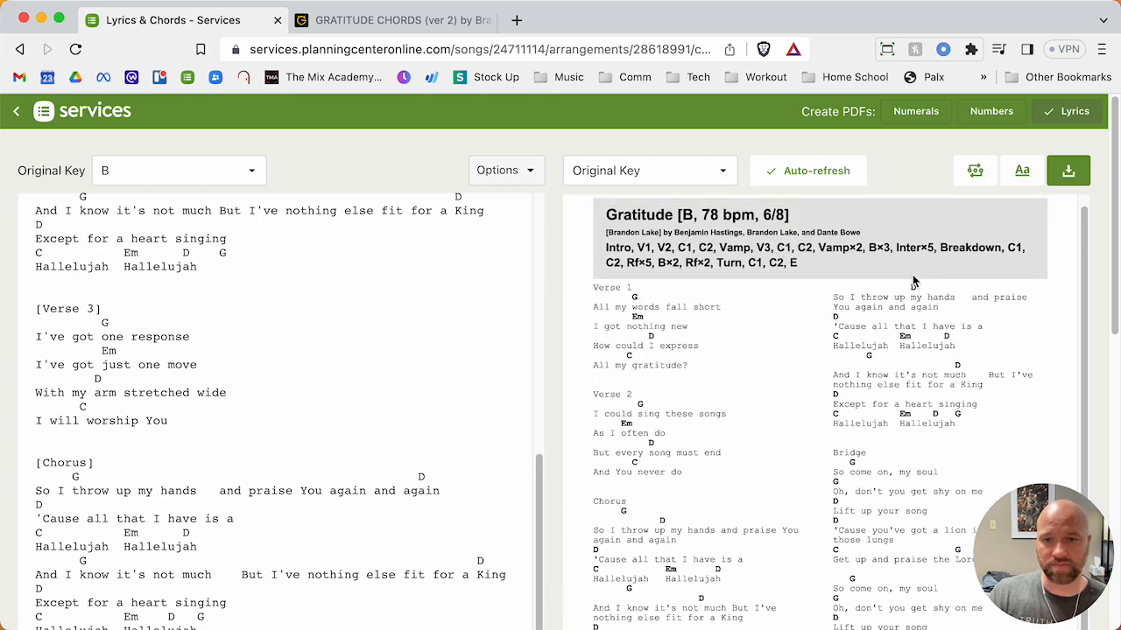
Insert a COLUMN_BREAK code directly above the Verse 3 heading in the lyrics and chords editor.
{"action": "scroll", "coordinate": [219, 333], "scroll_direction": "up", "scroll_amount": 2}
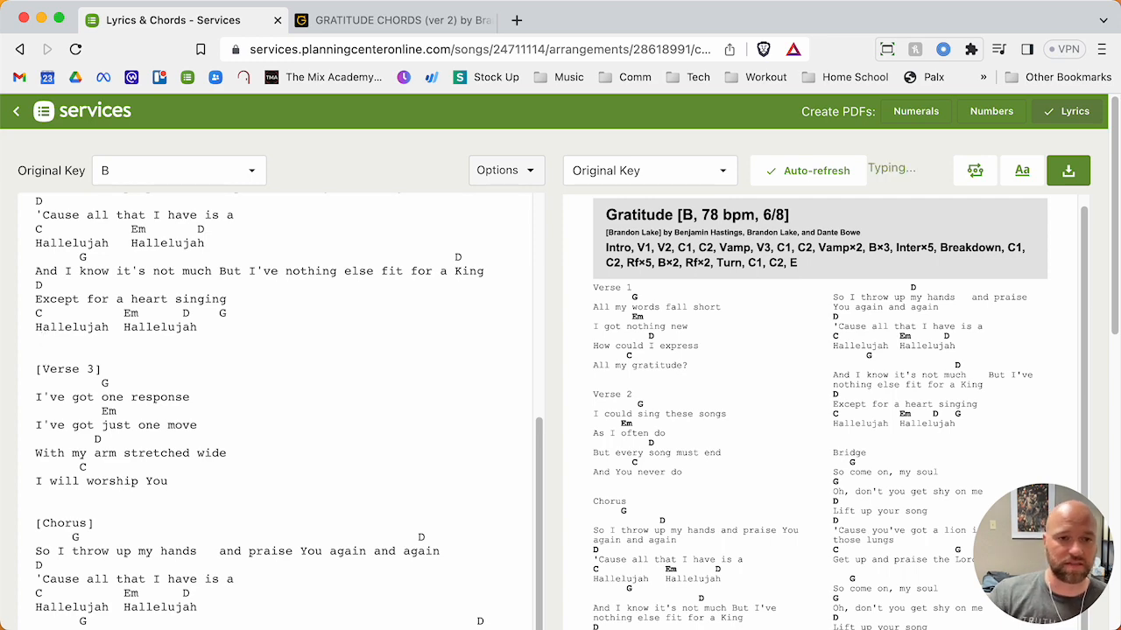
{"action": "left_click", "coordinate": [479, 182]}
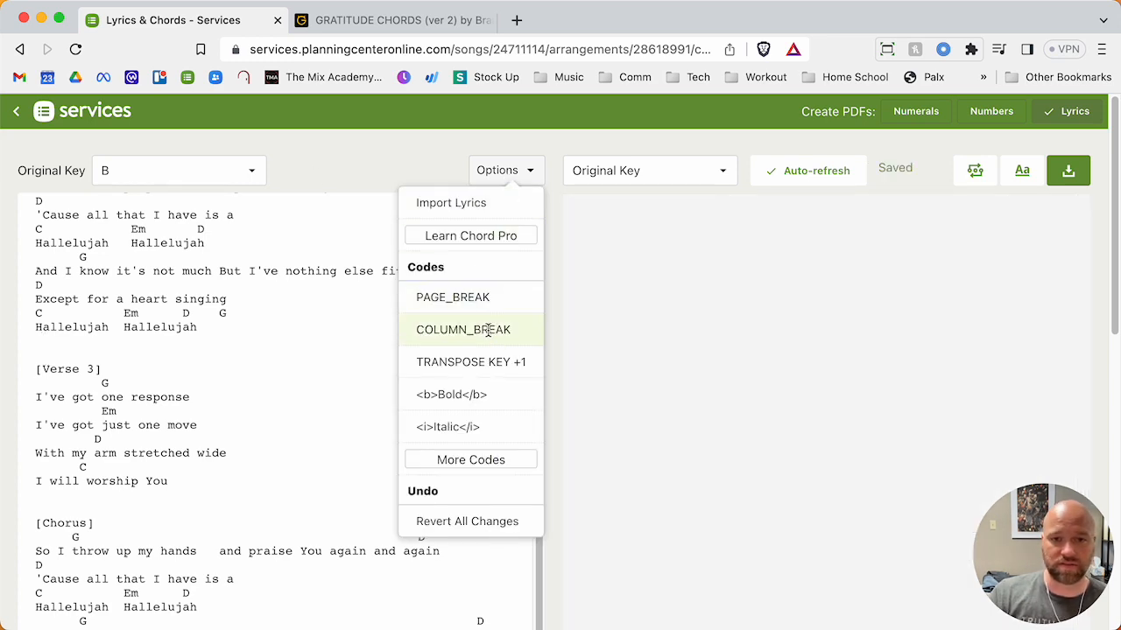
{"action": "left_click", "coordinate": [475, 331]}
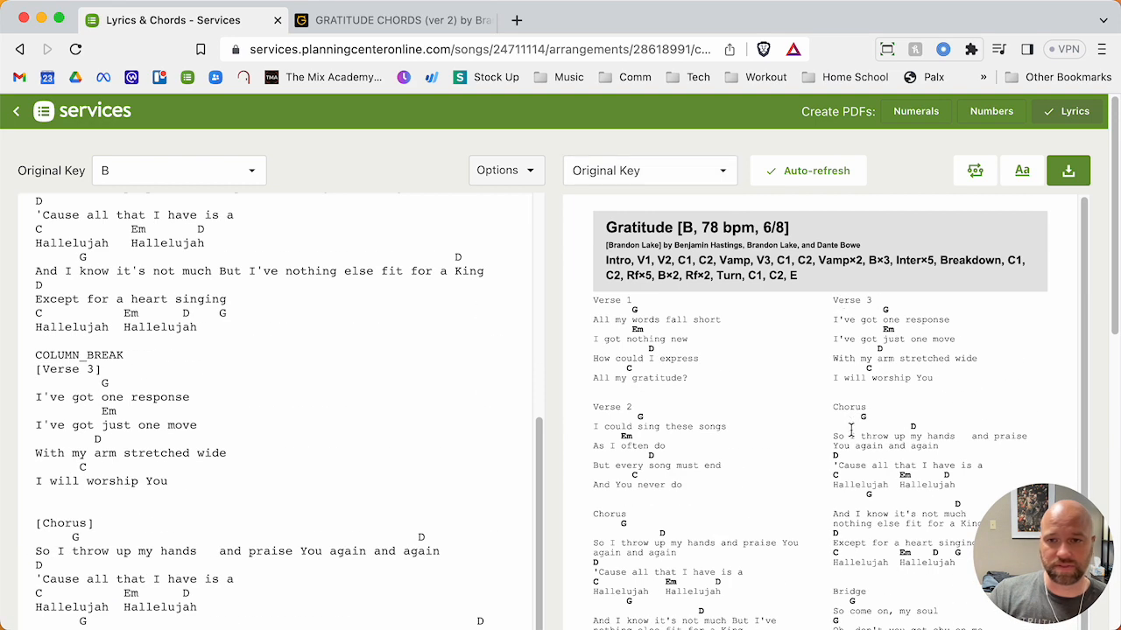
Replace the bracketed Verse 1 heading at the start of the full chart with "VERSE 1:".
{"action": "scroll", "coordinate": [304, 373], "scroll_direction": "up", "scroll_amount": 5}
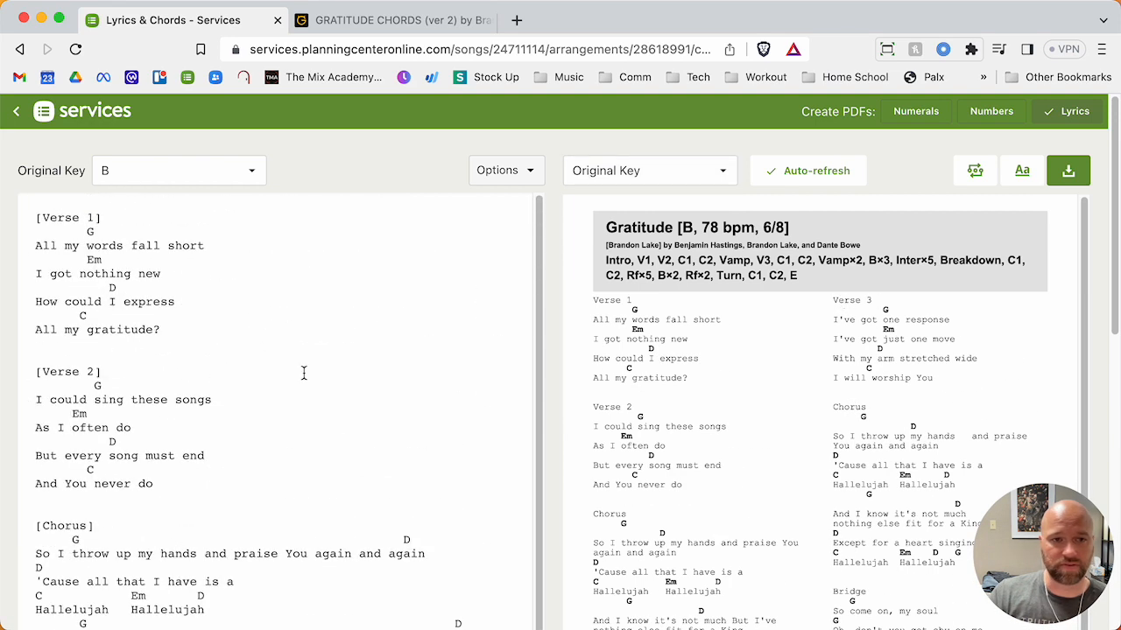
{"action": "left_click", "coordinate": [108, 218]}
{"action": "key", "text": "super+shift+Left"}
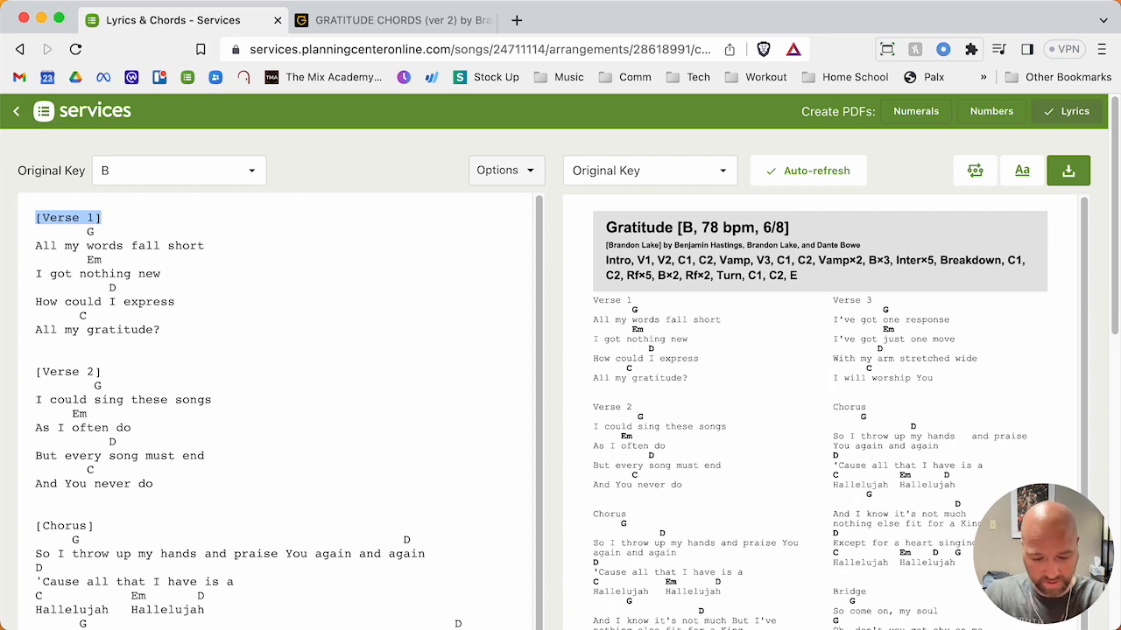
{"action": "type", "text": "VD"}
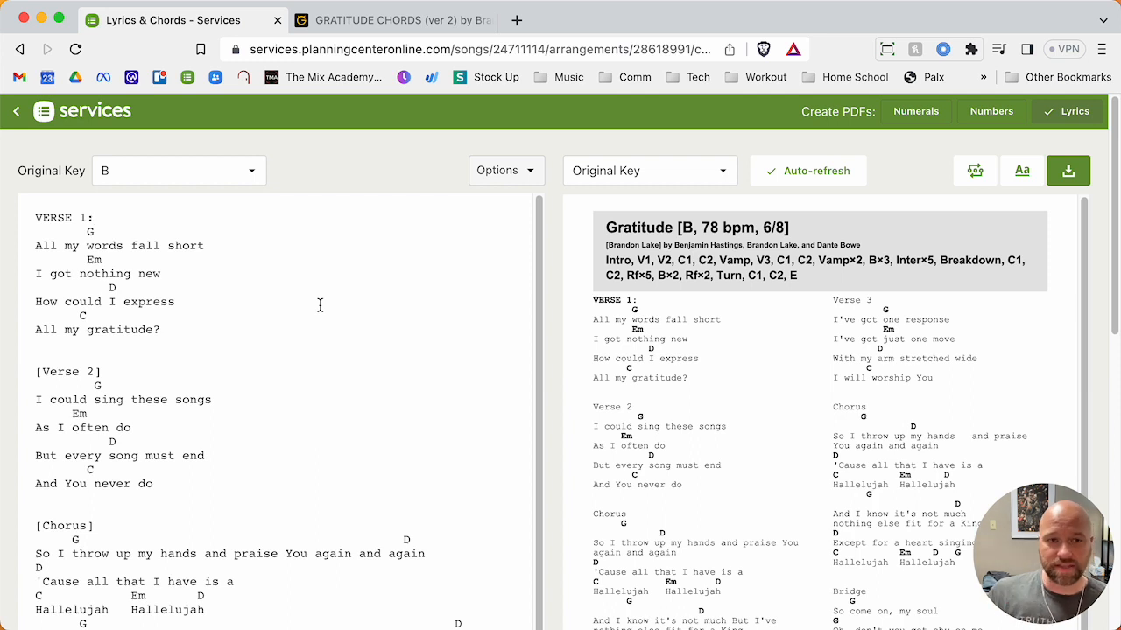
Clear the entire chart, return to Gratitude's arrangement page, and reopen its lyrics and chords editor.
{"action": "key", "text": "ctrl+a"}
{"action": "key", "text": "BackSpace"}
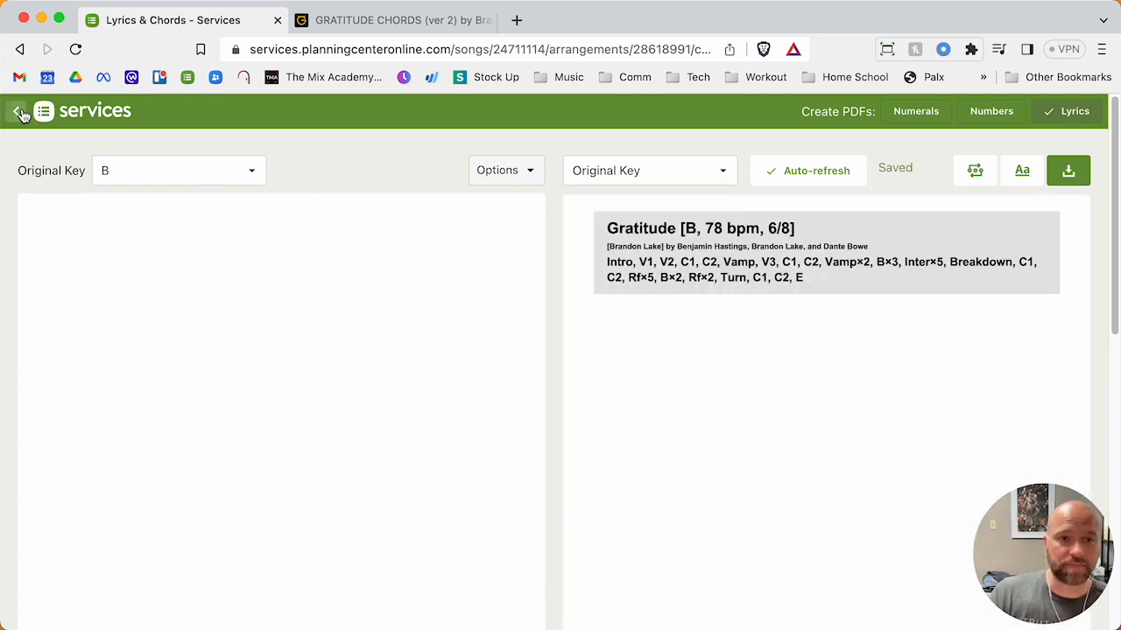
{"action": "left_click", "coordinate": [17, 112]}
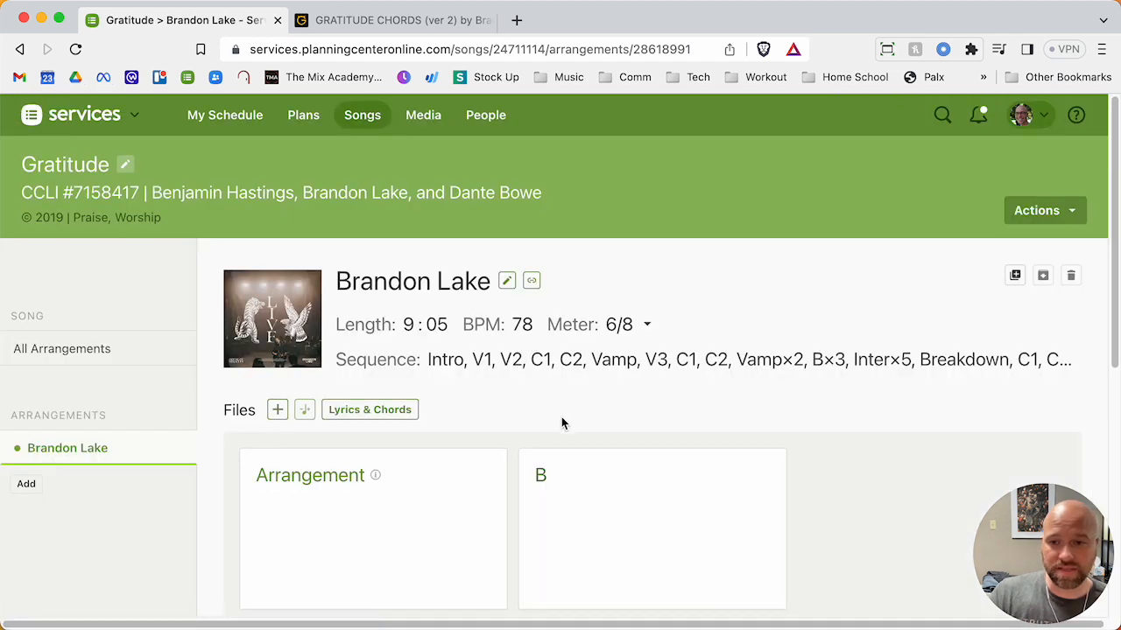
{"action": "left_click", "coordinate": [350, 410]}
Copy only the Verse 1 section from the Ultimate-Guitar chart and paste it into Gratitude's empty lyrics and chords editor.
{"action": "left_click", "coordinate": [390, 19]}
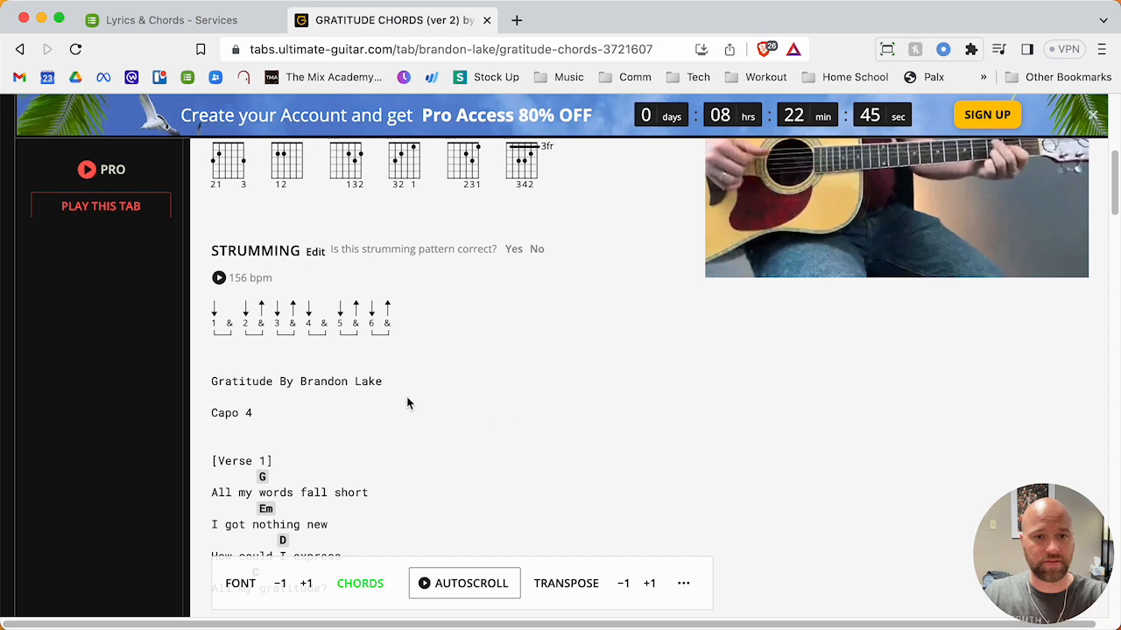
{"action": "scroll", "coordinate": [228, 431], "scroll_direction": "down", "scroll_amount": 1}
{"action": "left_click_drag", "start_coordinate": [210, 407], "coordinate": [336, 354]}
{"action": "key", "text": "super+c"}
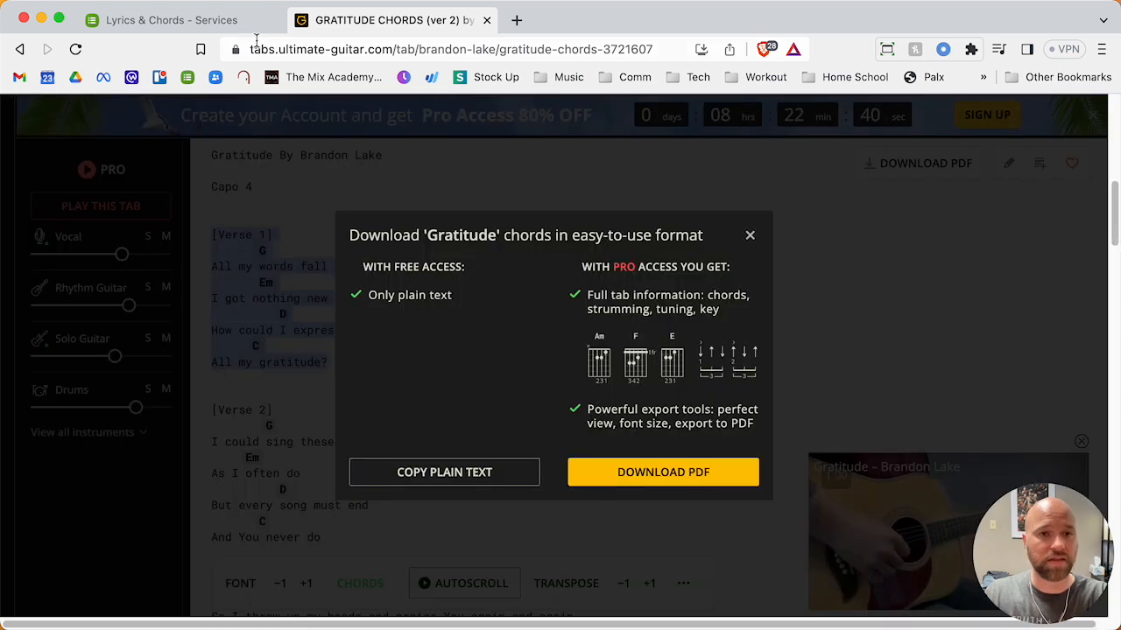
{"action": "left_click", "coordinate": [235, 20]}
{"action": "left_click", "coordinate": [255, 275]}
{"action": "key", "text": "super+v"}
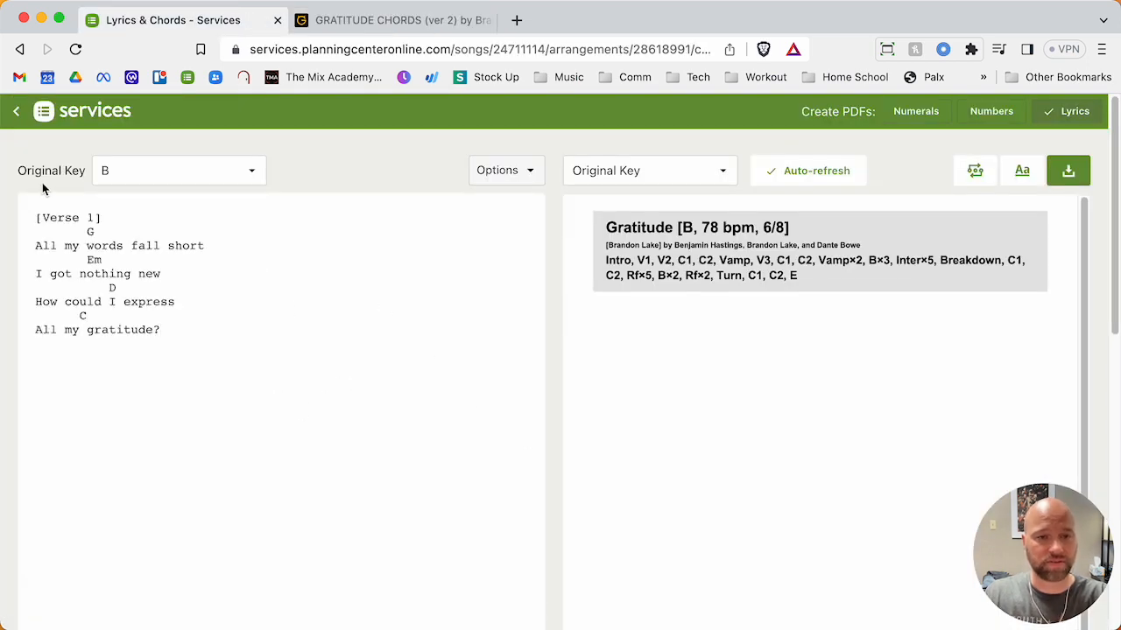
Change the pasted heading to "VERSE 1:" and split the first lyric line before "words" with three blank lines.
{"action": "triple_click", "coordinate": [106, 216]}
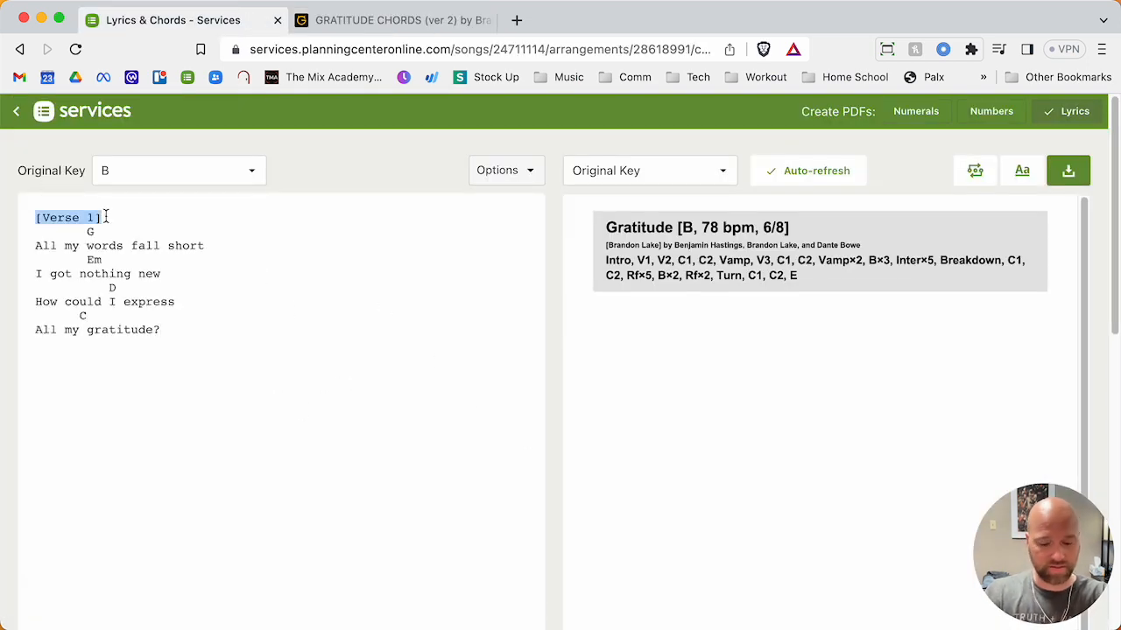
{"action": "type", "text": "VERSE 1:"}
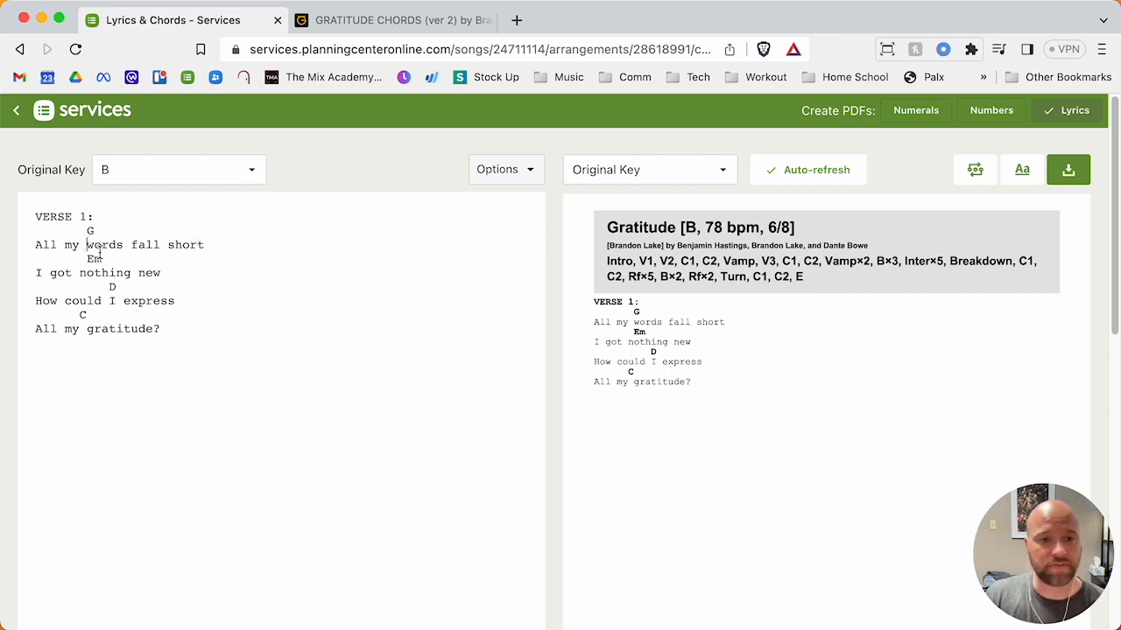
{"action": "key", "text": "Return"}
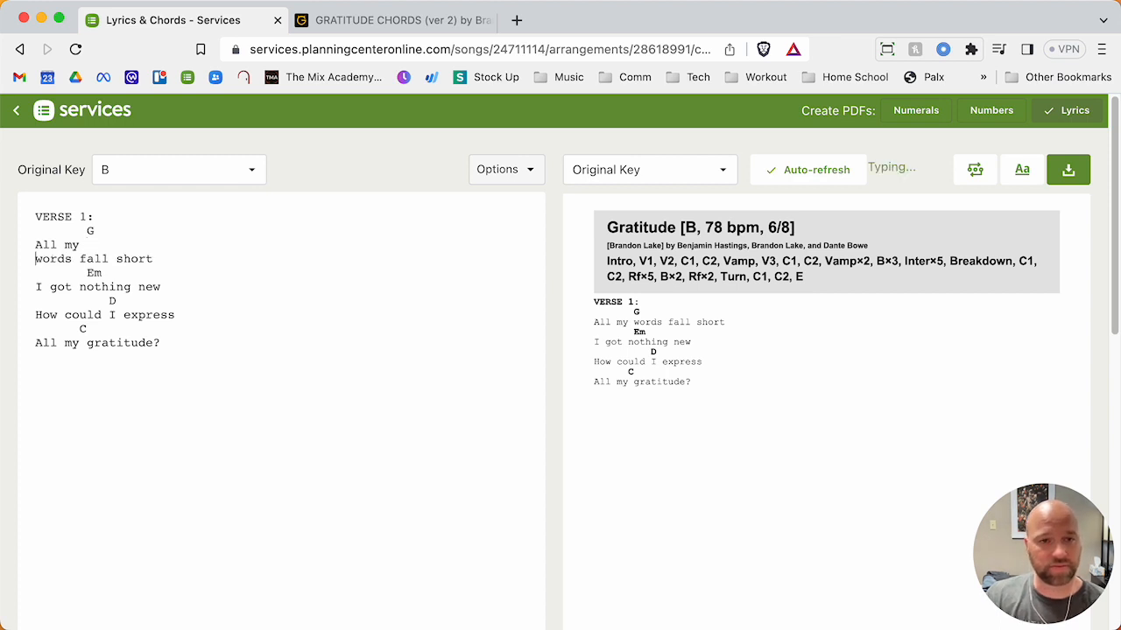
{"action": "key", "text": "Return"}
{"action": "key", "text": "Return"}
{"action": "key", "text": "Return"}
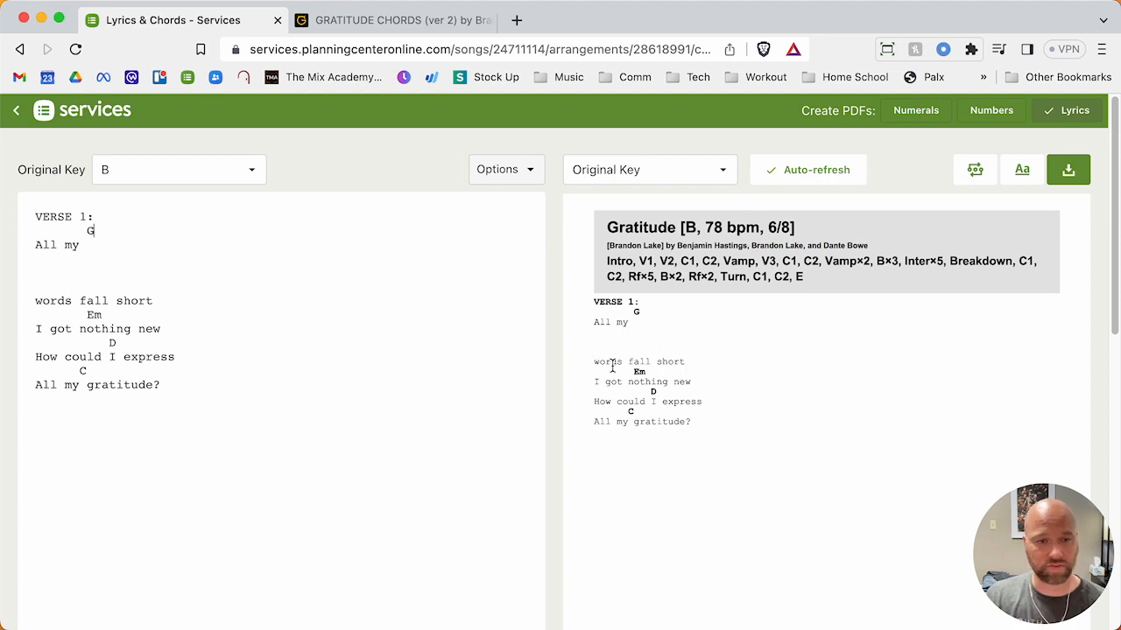
Remove the blank lines before "words" to rejoin "All my words fall short" on a single line.
{"action": "key", "text": "BackSpace"}
{"action": "key", "text": "BackSpace"}
{"action": "key", "text": "BackSpace"}
{"action": "key", "text": "BackSpace"}
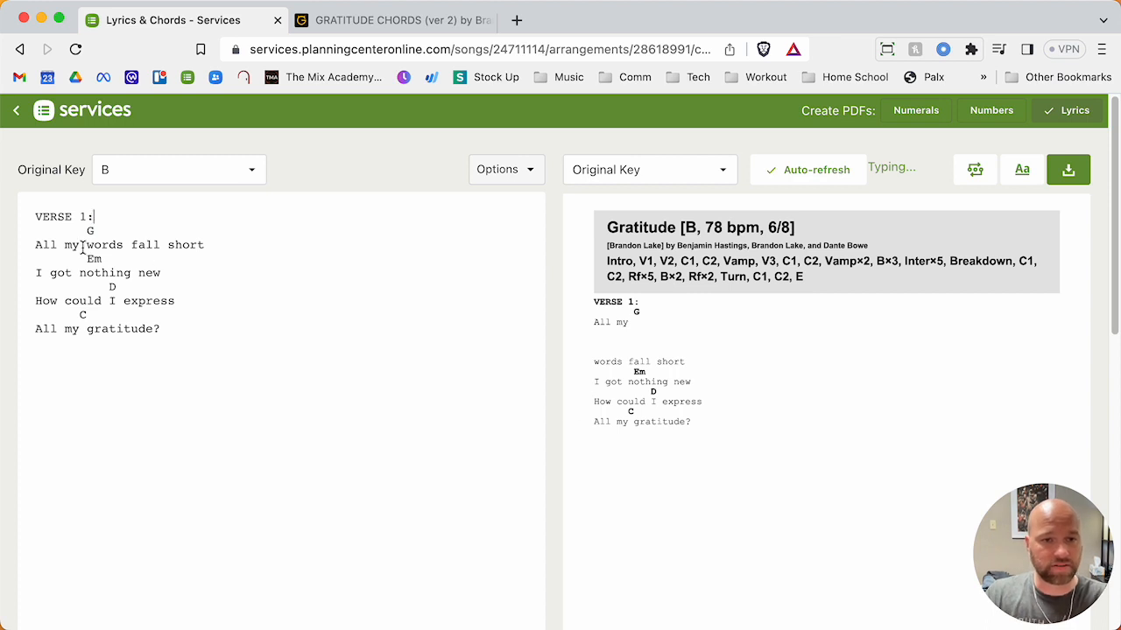
Insert the inline chord [G] before "words" and delete the separate G chord line above that lyric.
{"action": "type", "text": "[G]"}
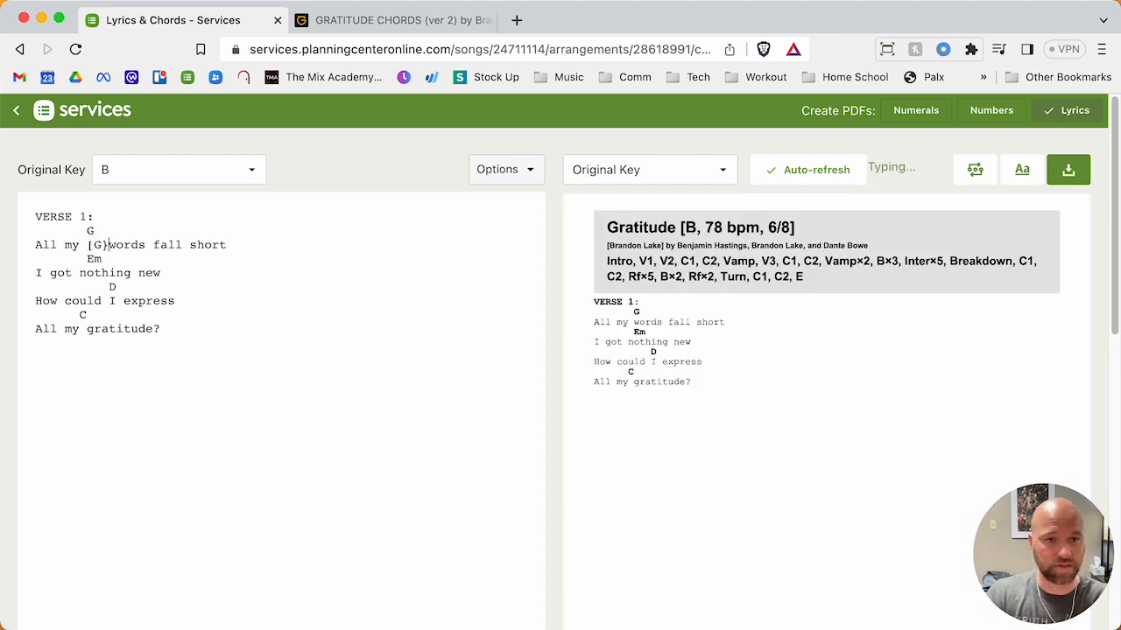
{"action": "key", "text": "BackSpace"}
{"action": "type", "text": "]"}
{"action": "key", "text": "Up"}
{"action": "key", "text": "shift+Home"}
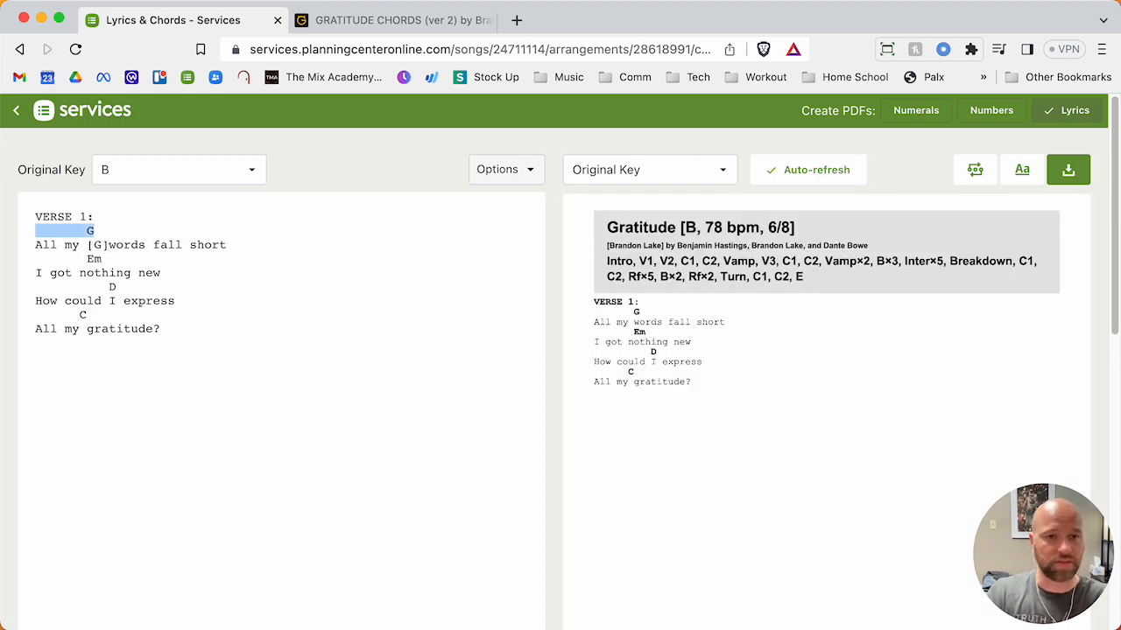
{"action": "key", "text": "BackSpace"}
{"action": "key", "text": "BackSpace"}
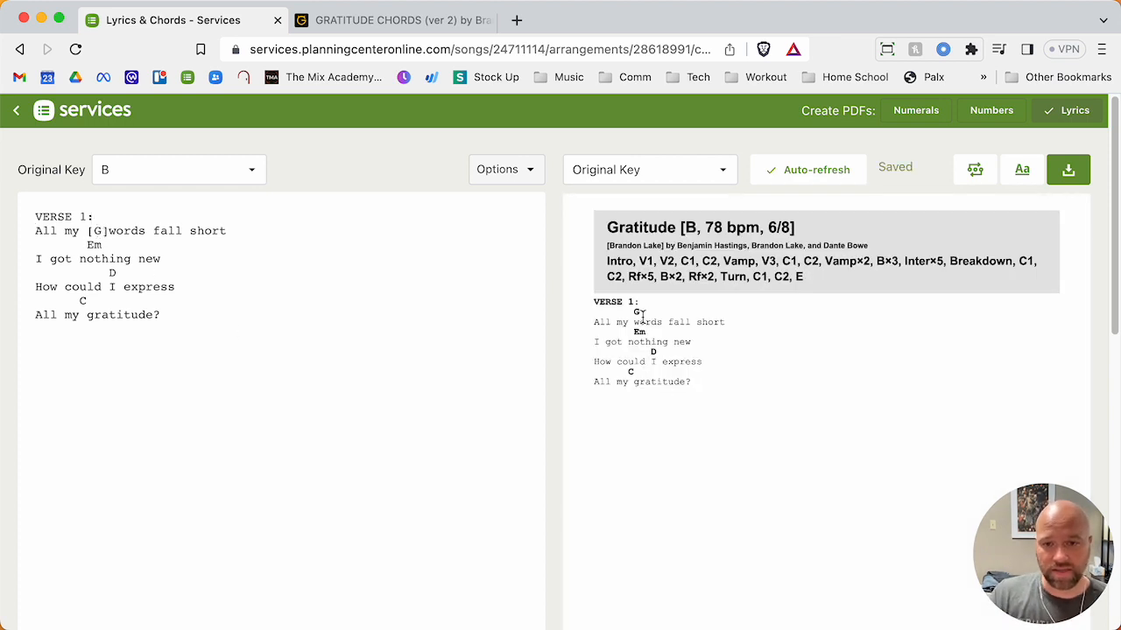
Try splitting the first lyric line before [G] with four blank lines, and undo the split.
{"action": "left_click", "coordinate": [87, 230]}
{"action": "key", "text": "Return"}
{"action": "key", "text": "Return"}
{"action": "key", "text": "Return"}
{"action": "key", "text": "Return"}
{"action": "key", "text": "Return"}
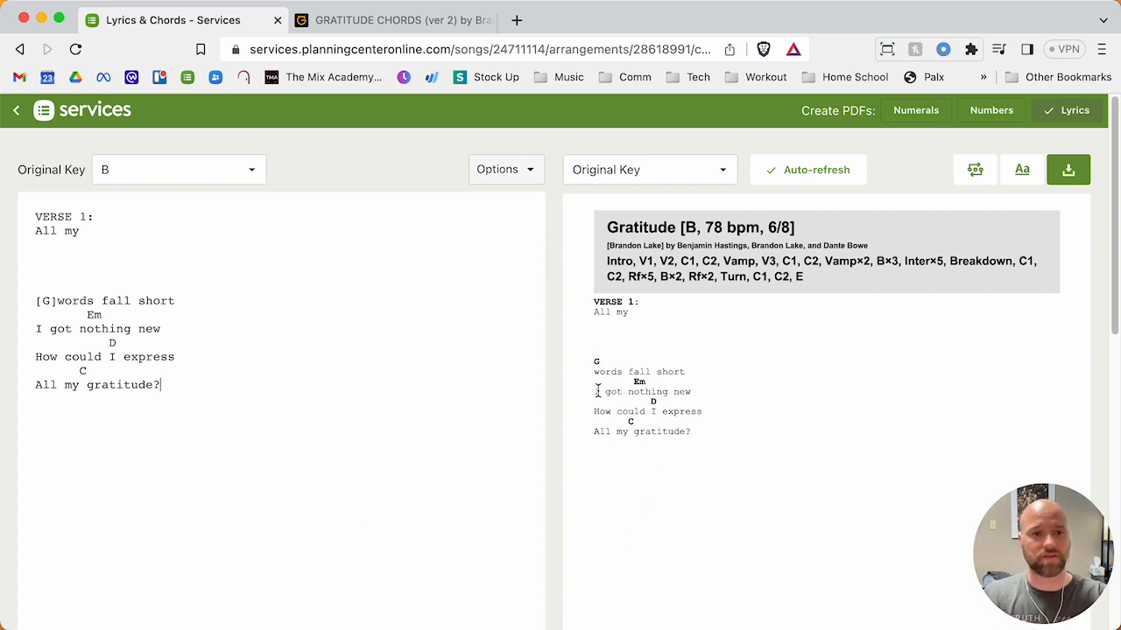
{"action": "key", "text": "super+z"}
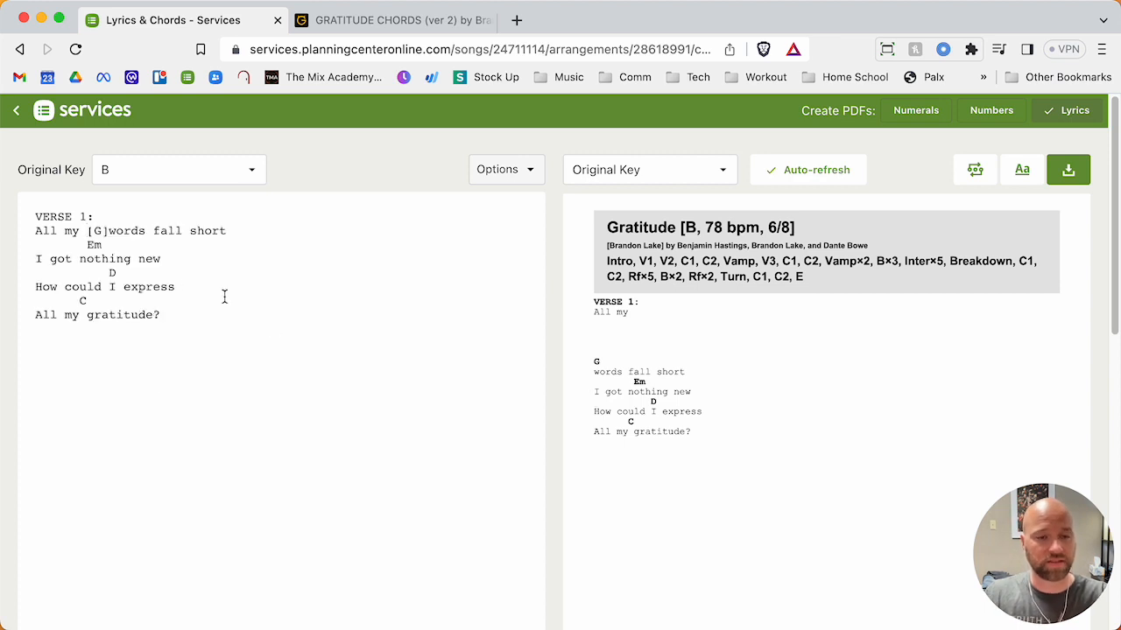
Insert the inline chords [Em] before "nothing", [D] before "I express" and [C] before "gratitude" in Verse 1.
{"action": "key", "text": "super+a"}
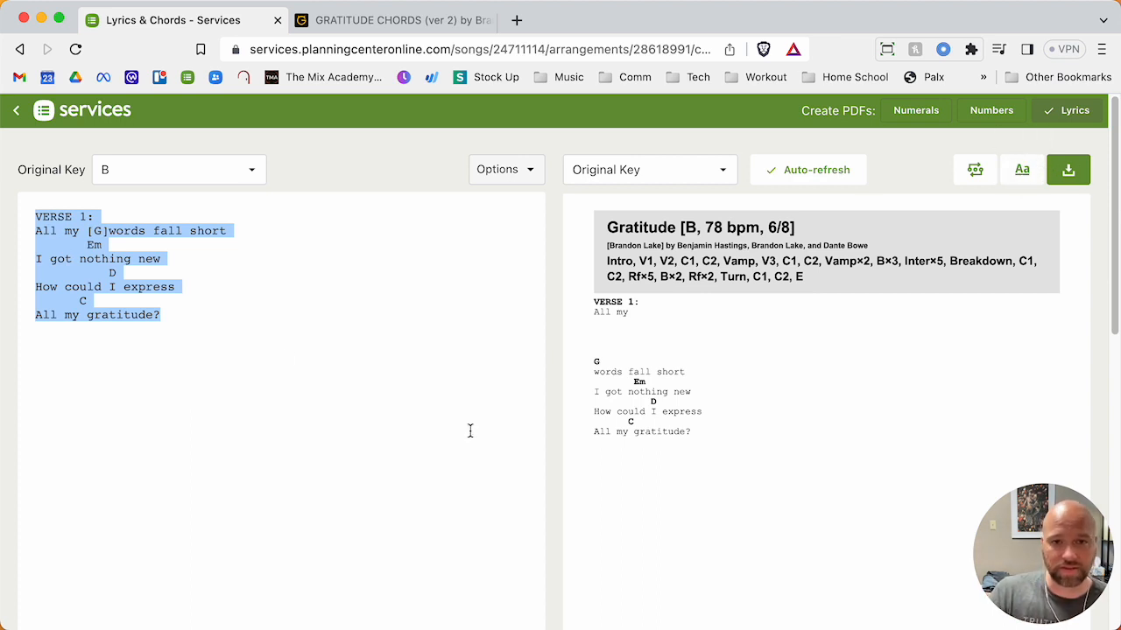
{"action": "left_click", "coordinate": [140, 275]}
{"action": "left_click", "coordinate": [80, 258]}
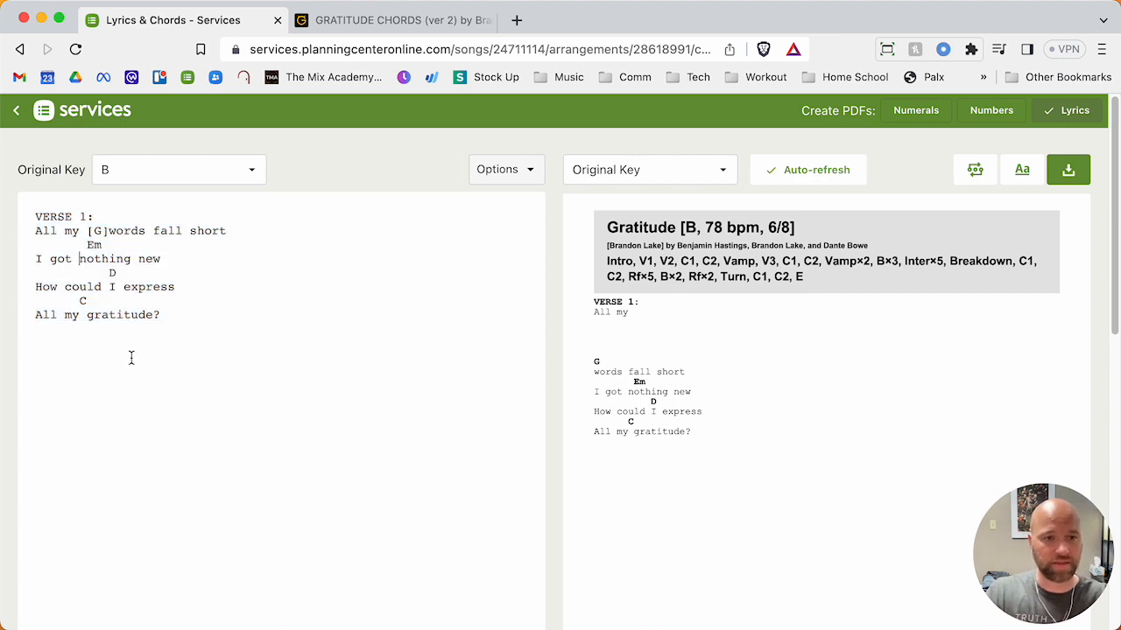
{"action": "type", "text": "[Em"}
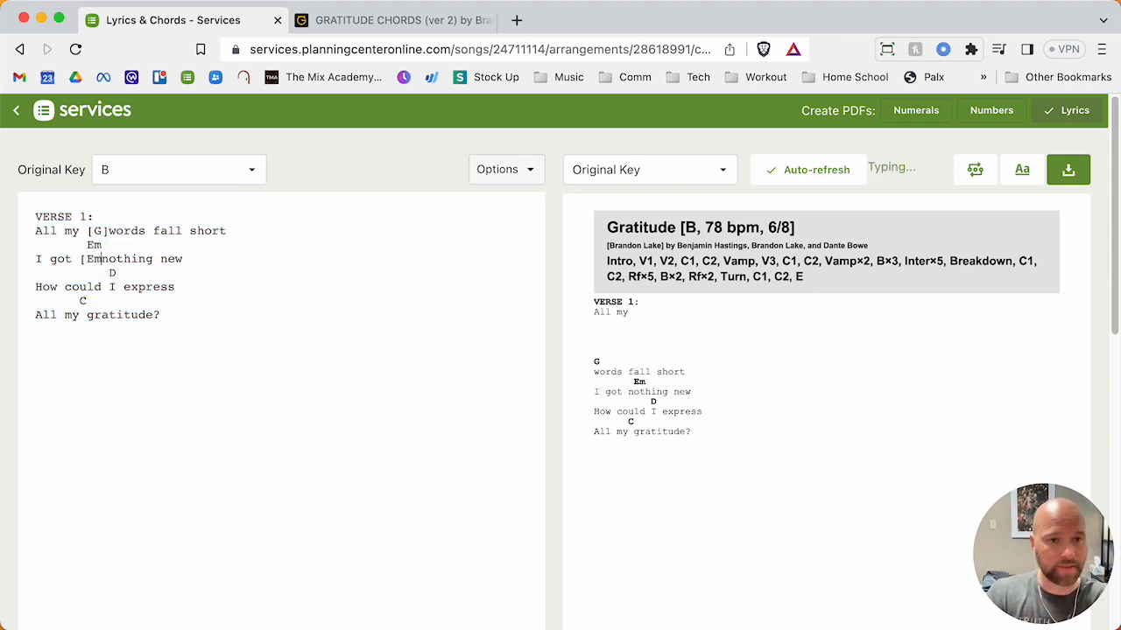
{"action": "type", "text": "]"}
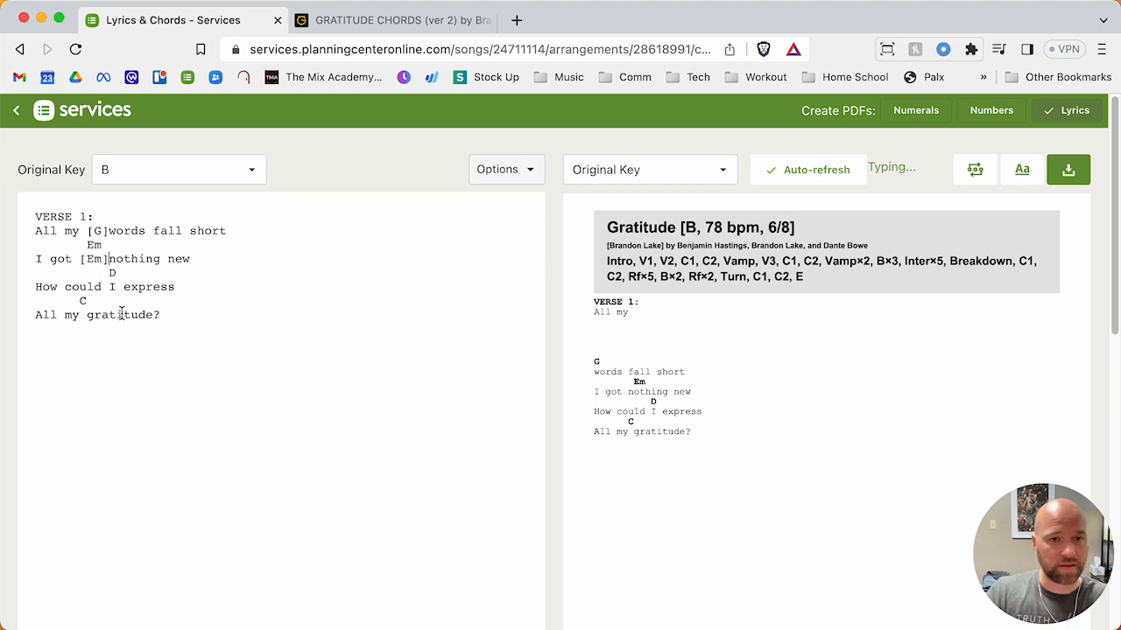
{"action": "type", "text": "[D]"}
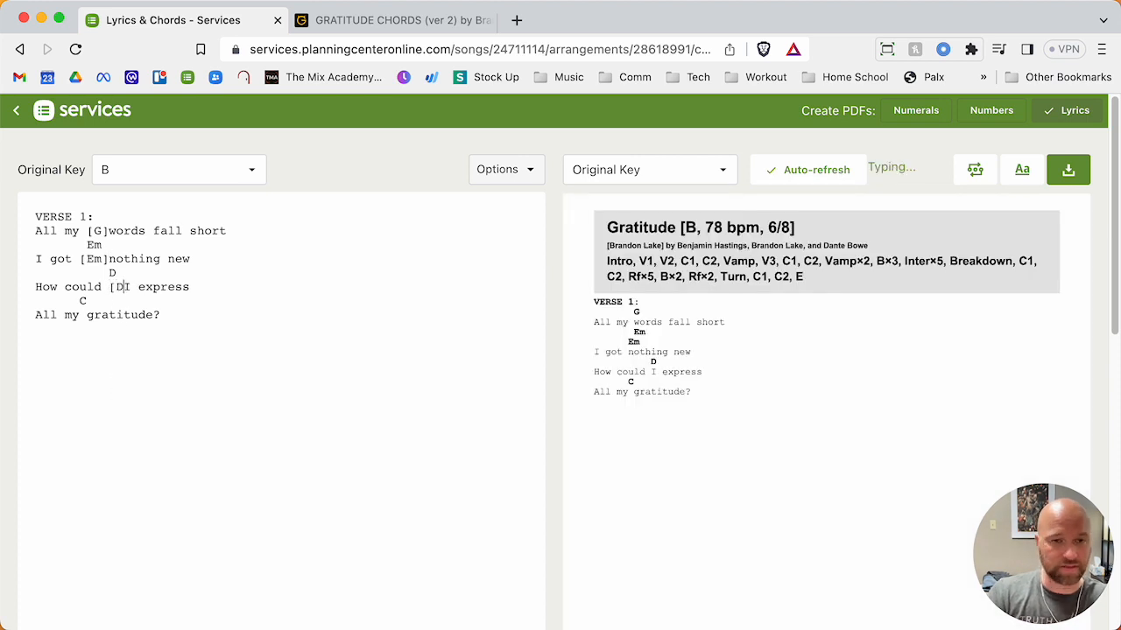
{"action": "left_click", "coordinate": [85, 315]}
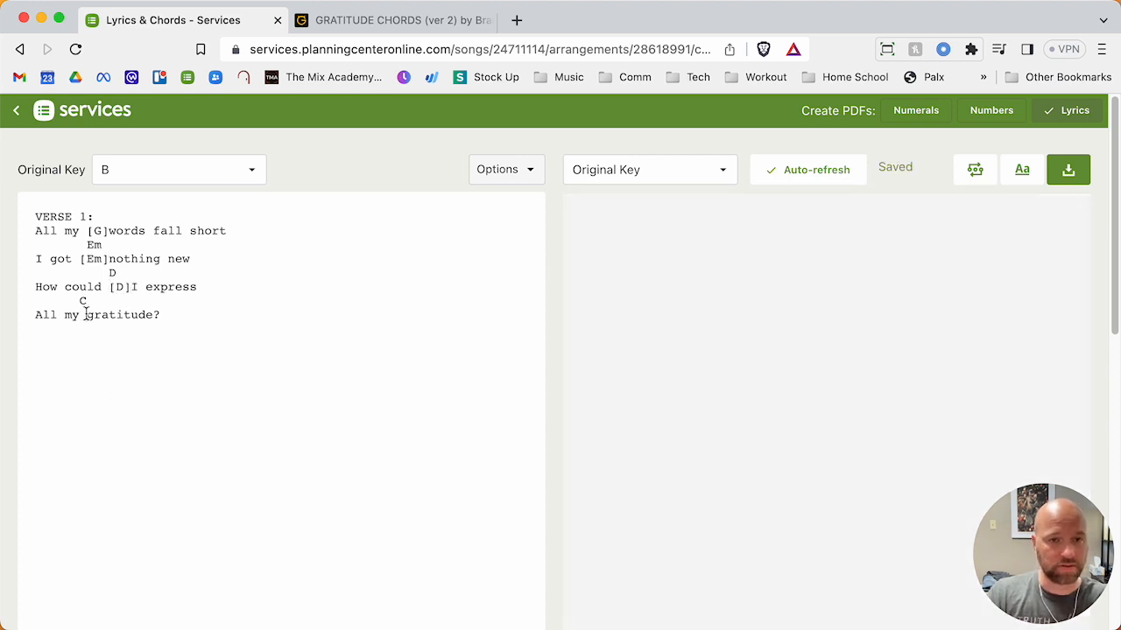
{"action": "type", "text": "[C]"}
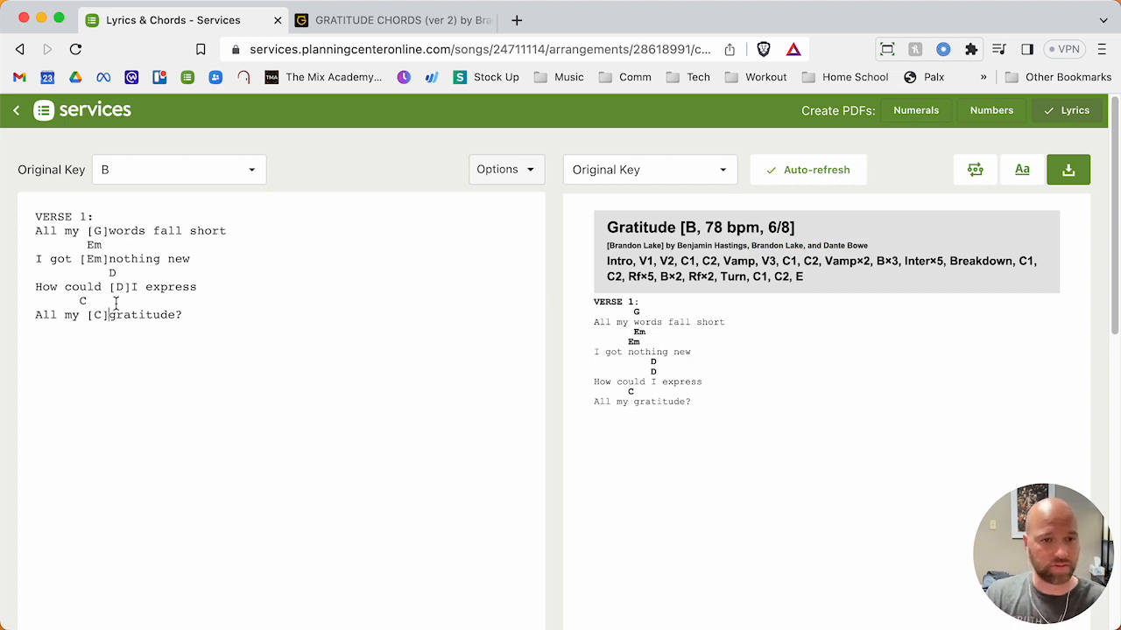
Delete the standalone C, D and Em chord lines from Verse 1, leaving only lyrics with inline chords.
{"action": "left_click_drag", "start_coordinate": [113, 302], "coordinate": [28, 298]}
{"action": "key", "text": "BackSpace"}
{"action": "key", "text": "BackSpace"}
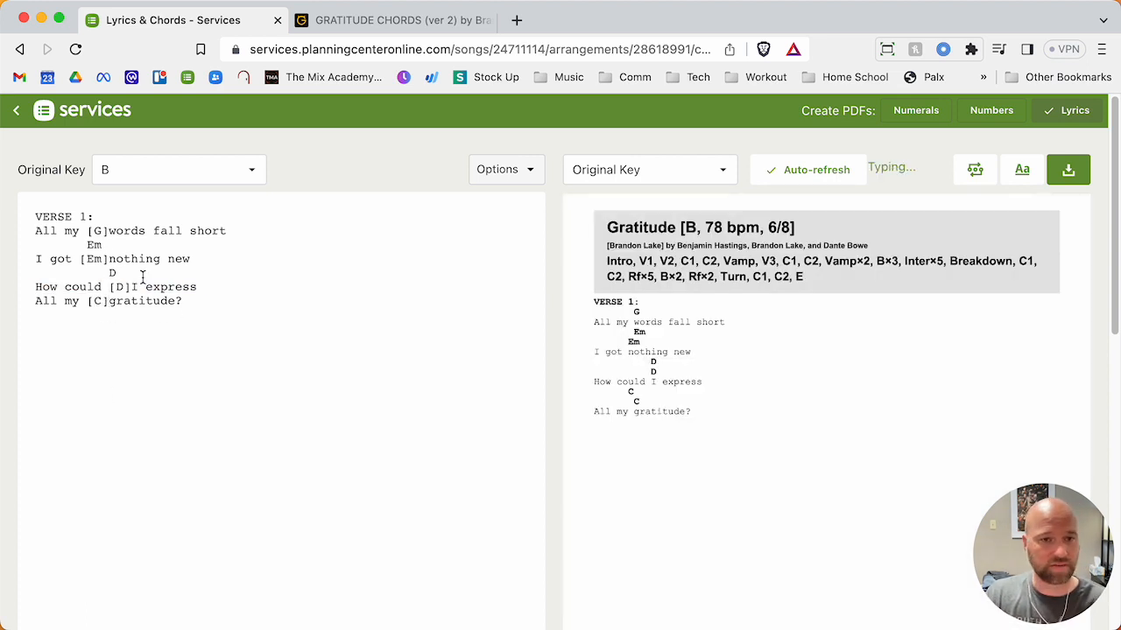
{"action": "left_click_drag", "start_coordinate": [143, 272], "coordinate": [35, 273]}
{"action": "key", "text": "BackSpace"}
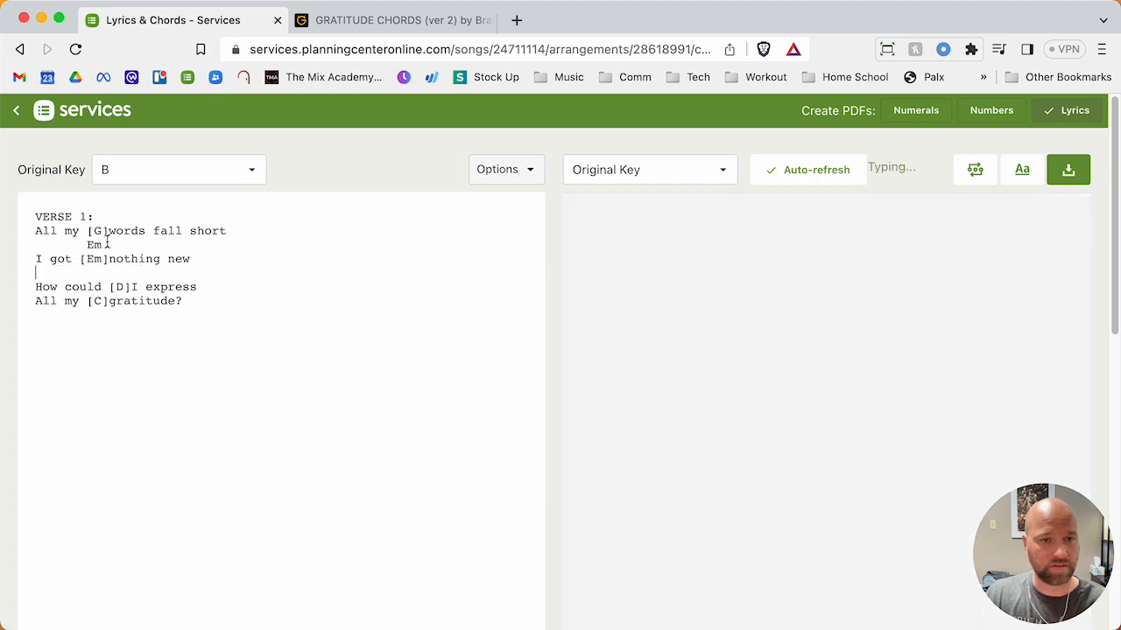
{"action": "key", "text": "BackSpace"}
{"action": "left_click_drag", "start_coordinate": [110, 244], "coordinate": [7, 251]}
{"action": "key", "text": "BackSpace"}
{"action": "key", "text": "BackSpace"}
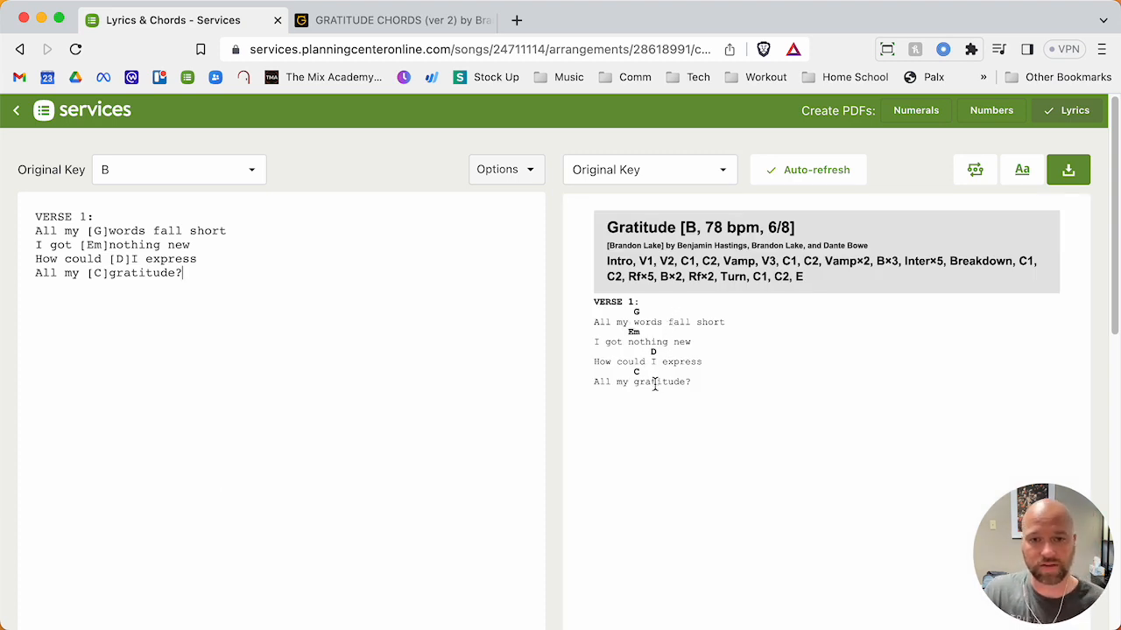
Set this chart's font to Default: Arial, Helvetica and save the chart formatting.
{"action": "left_click", "coordinate": [1022, 170]}
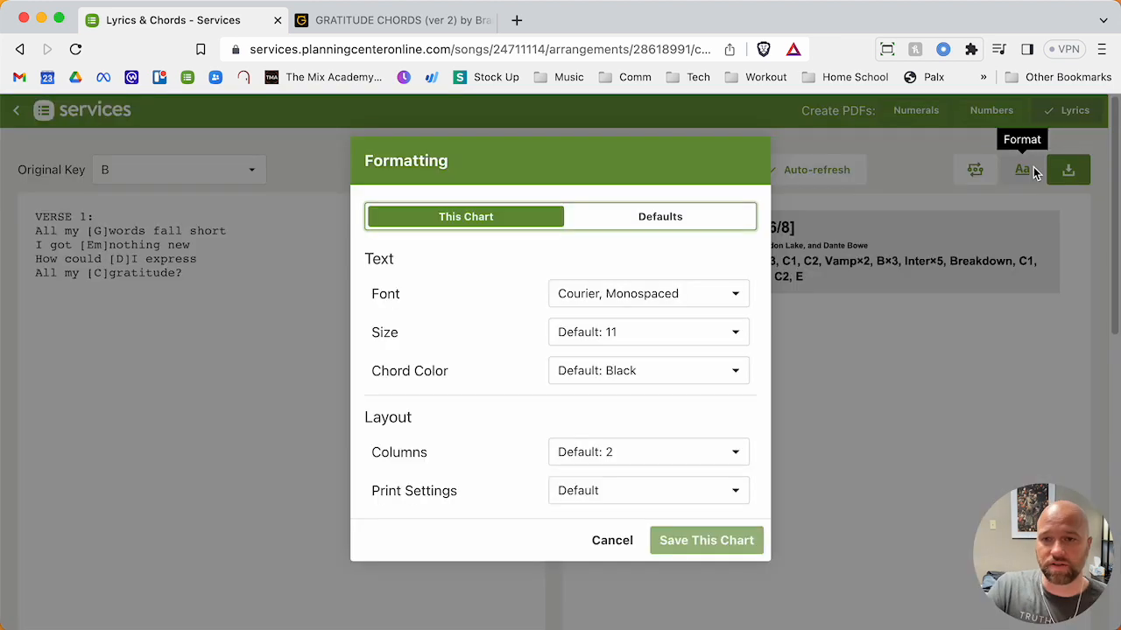
{"action": "left_click", "coordinate": [649, 298]}
{"action": "left_click", "coordinate": [648, 335]}
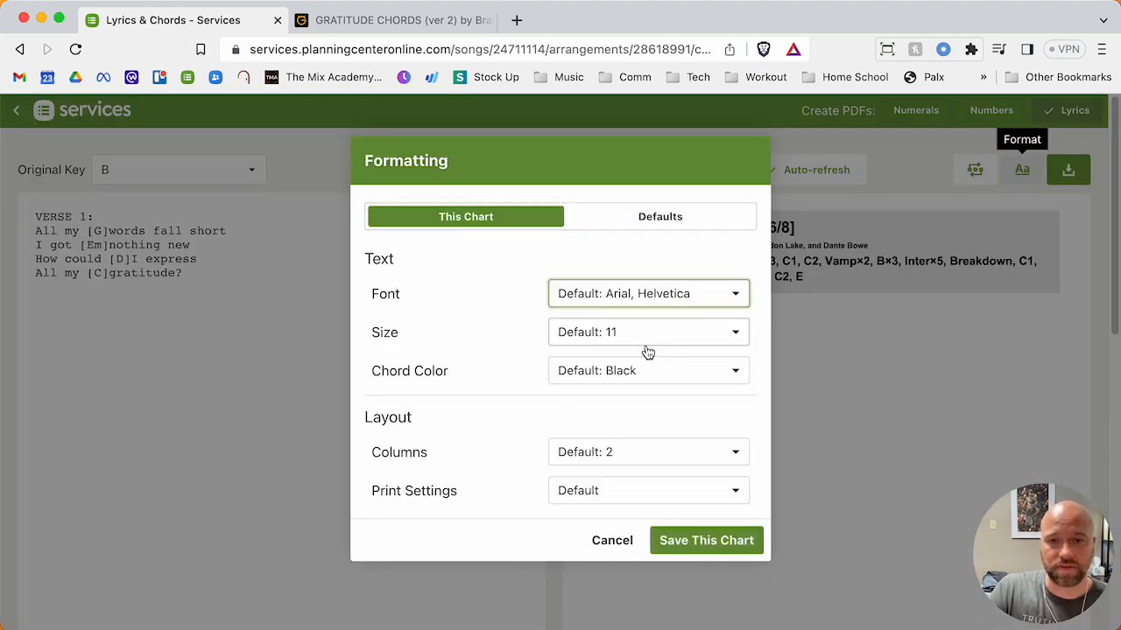
{"action": "left_click", "coordinate": [705, 542]}
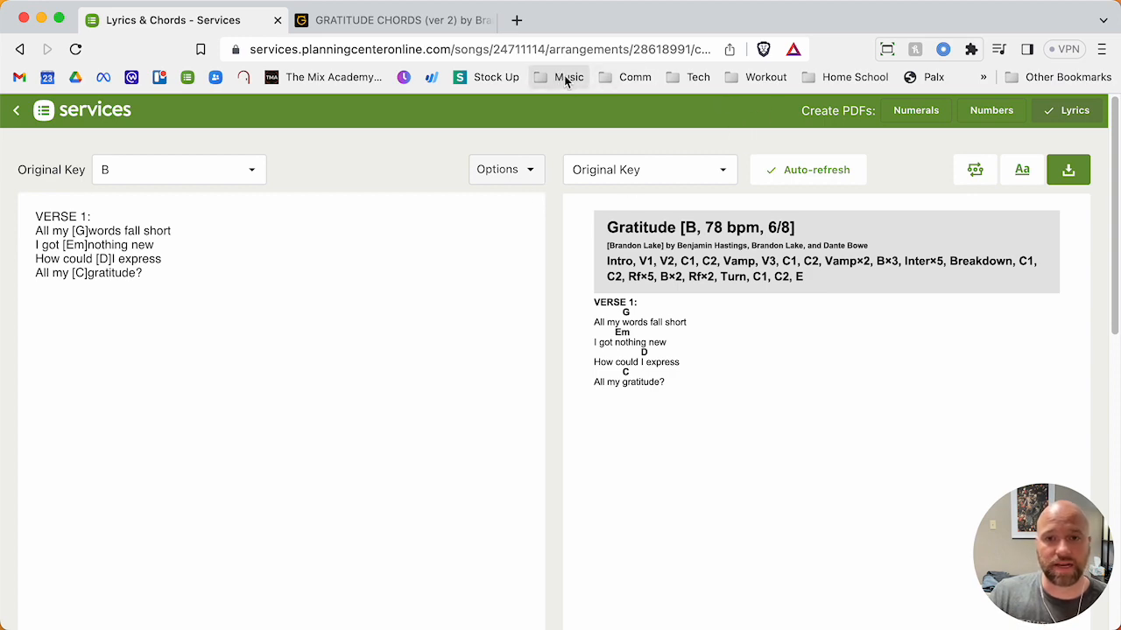
Open the bookmarked Chord Pro Translator page in a new browser tab.
{"action": "left_click", "coordinate": [515, 21]}
{"action": "left_click", "coordinate": [568, 77]}
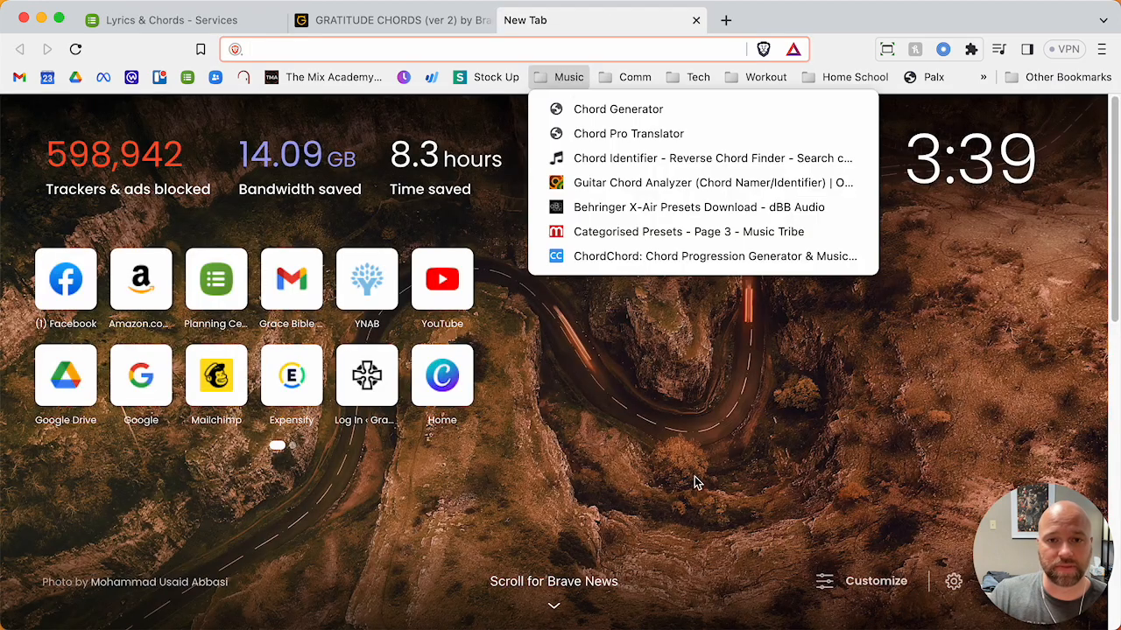
{"action": "left_click", "coordinate": [672, 109]}
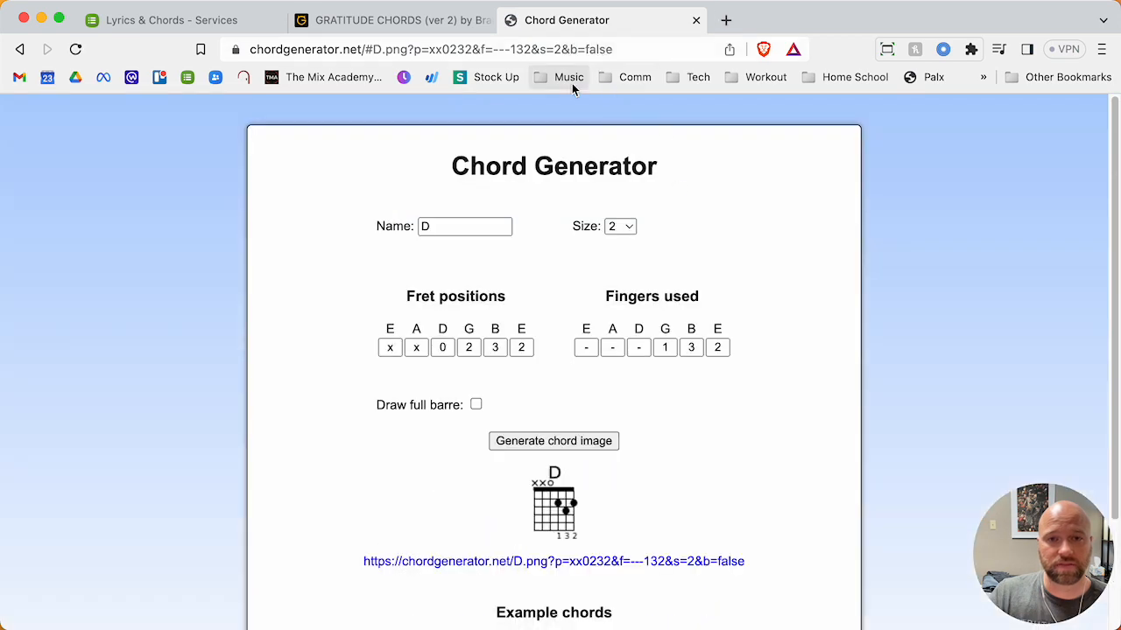
{"action": "left_click", "coordinate": [637, 79]}
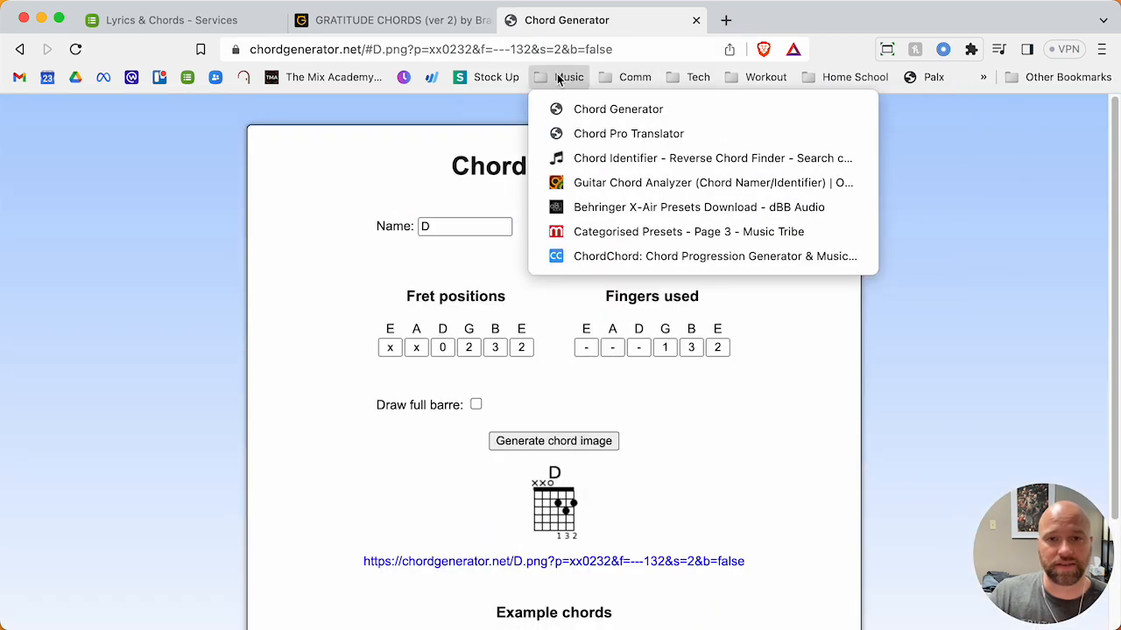
{"action": "left_click", "coordinate": [639, 137]}
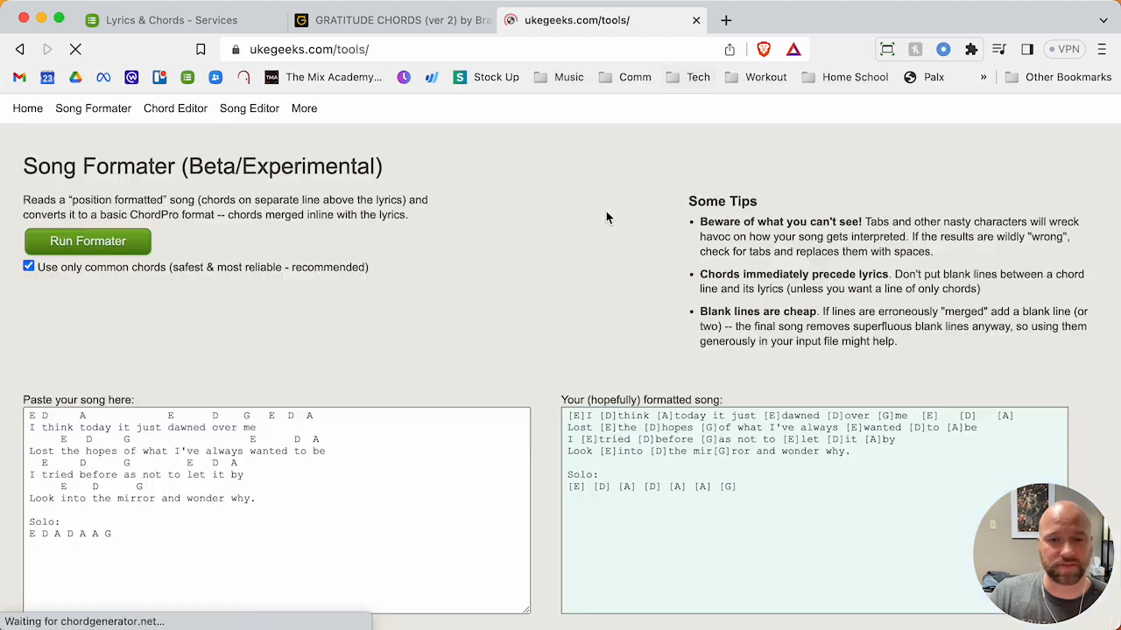
Copy Verse 1 from the Ultimate-Guitar chart and paste it over the sample song in the Song Formater's input.
{"action": "left_click", "coordinate": [394, 19]}
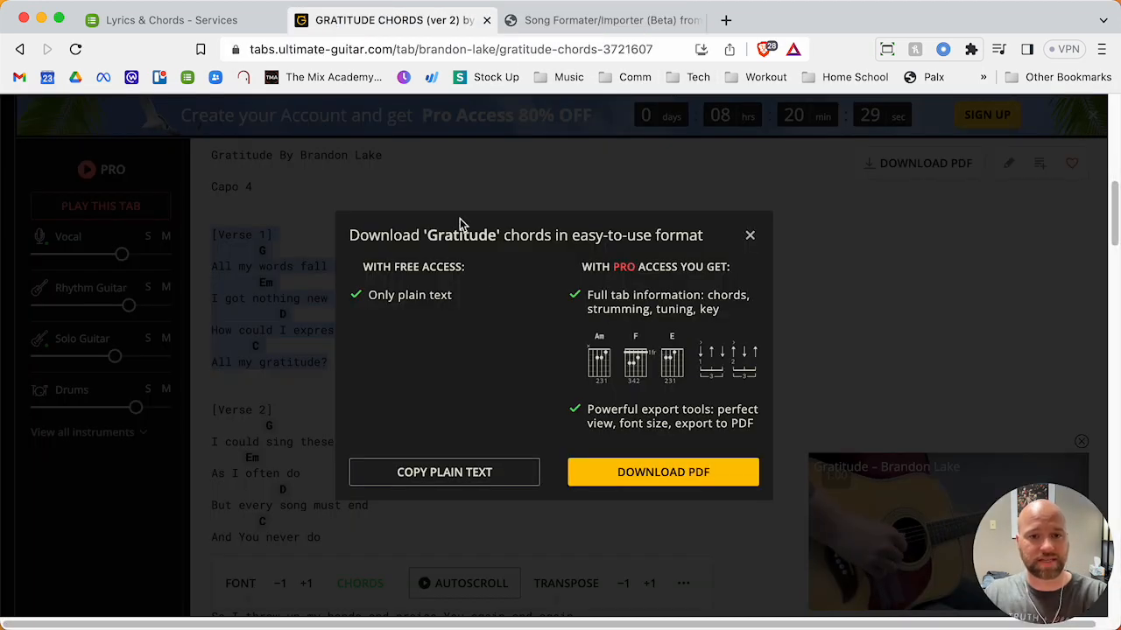
{"action": "left_click", "coordinate": [748, 237]}
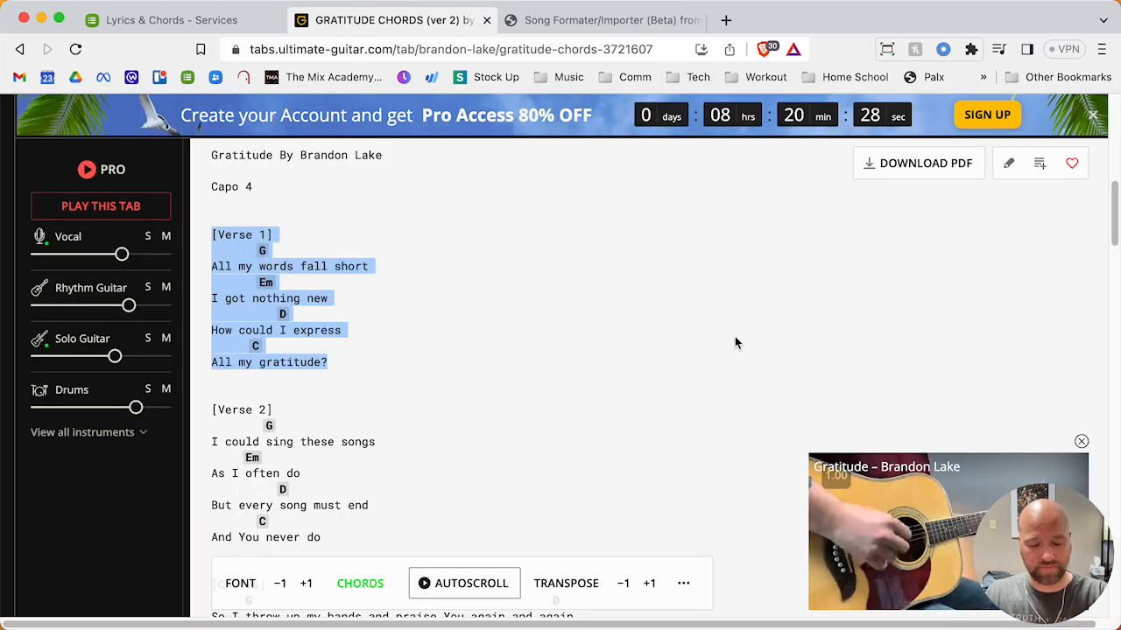
{"action": "key", "text": "super+c"}
{"action": "left_click", "coordinate": [630, 20]}
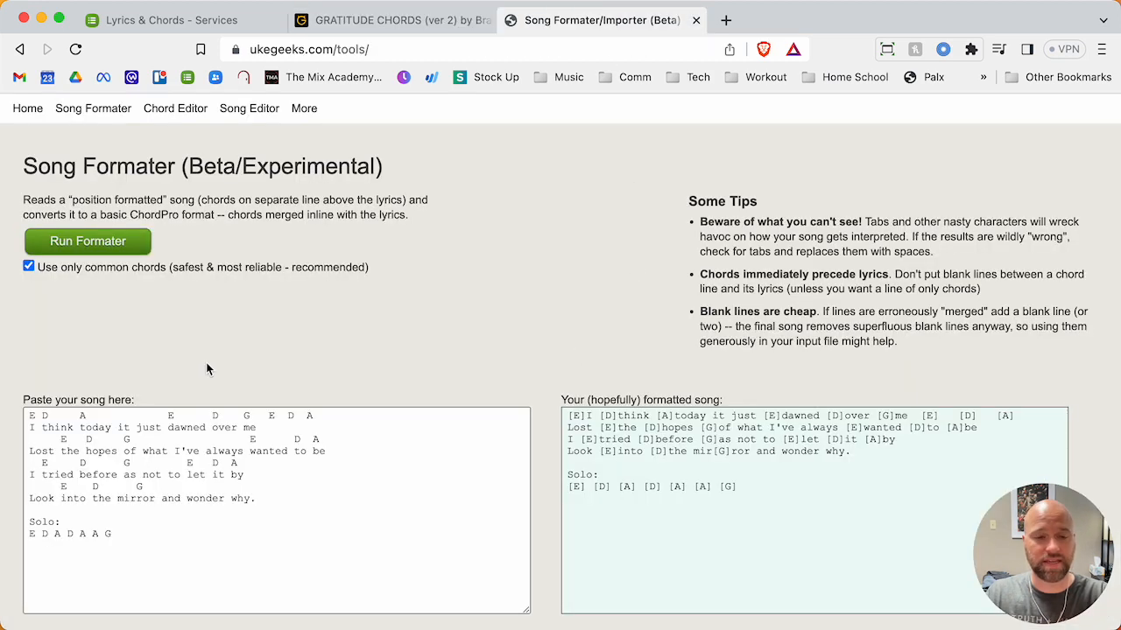
{"action": "left_click_drag", "start_coordinate": [185, 528], "coordinate": [29, 412]}
{"action": "key", "text": "super+a"}
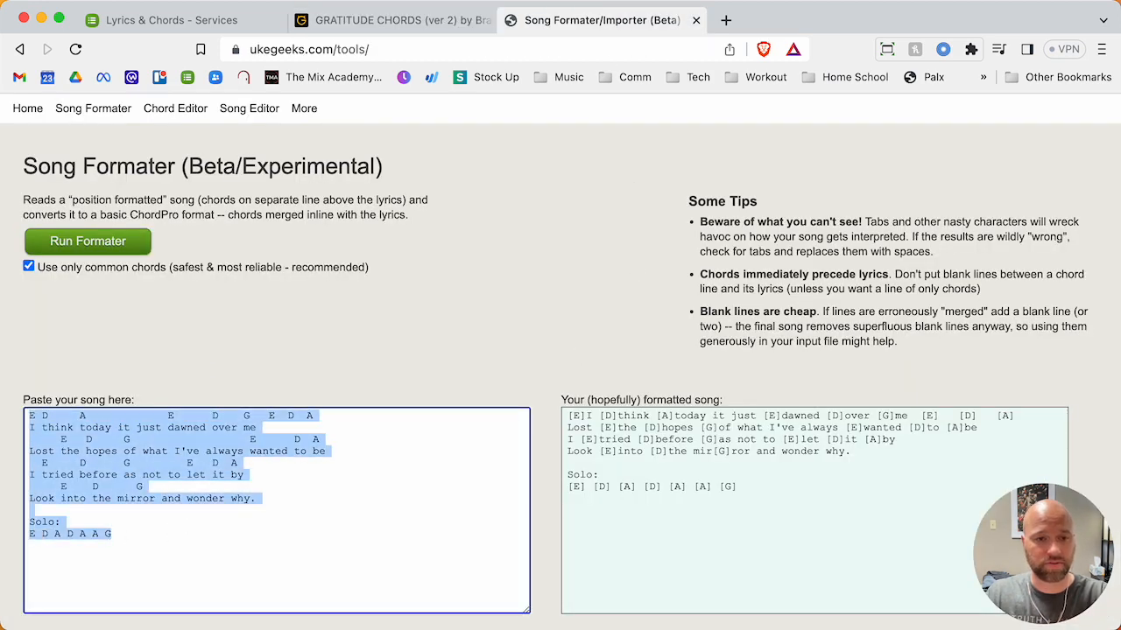
{"action": "key", "text": "super+v"}
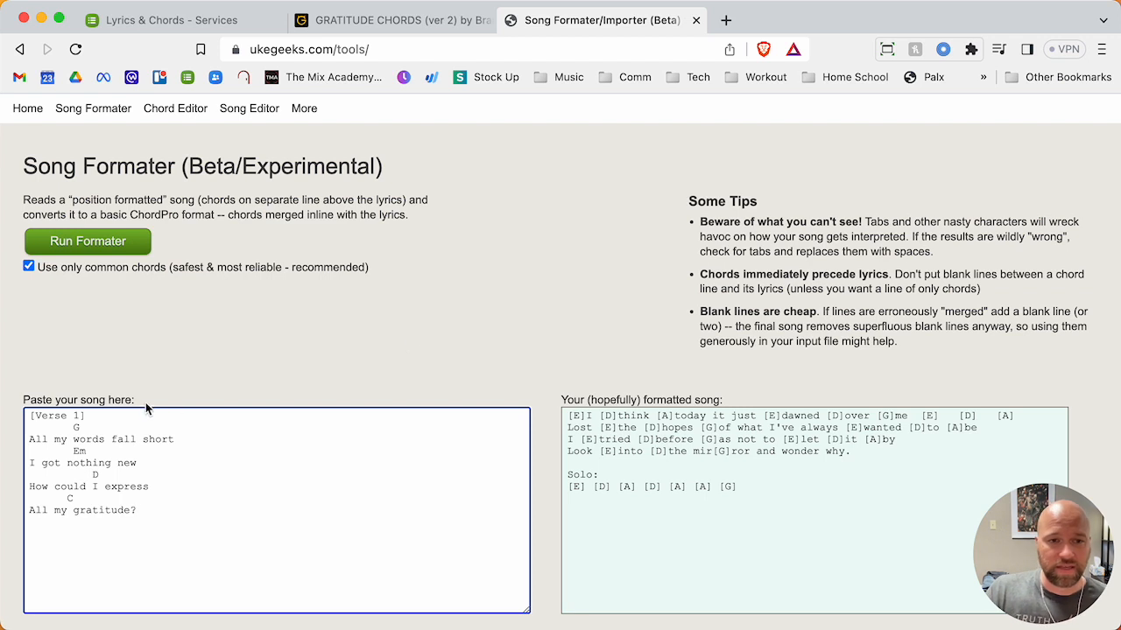
Change the pasted heading to "Verse 1:" and run the formatter on the song.
{"action": "key", "text": "BackSpace"}
{"action": "type", "text": "}"}
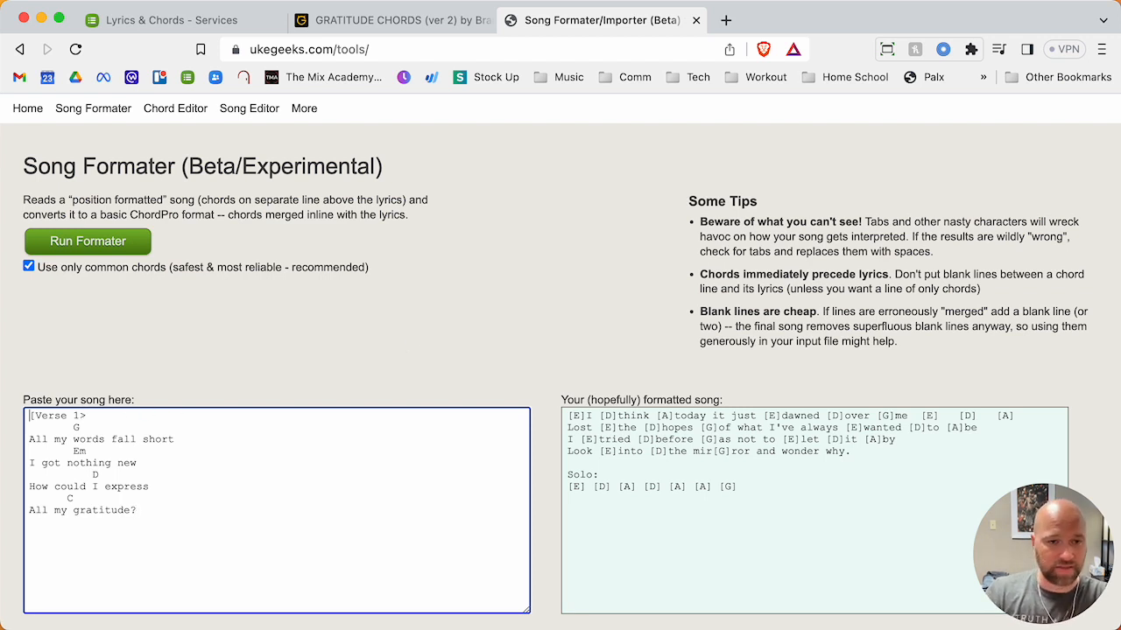
{"action": "key", "text": "BackSpace"}
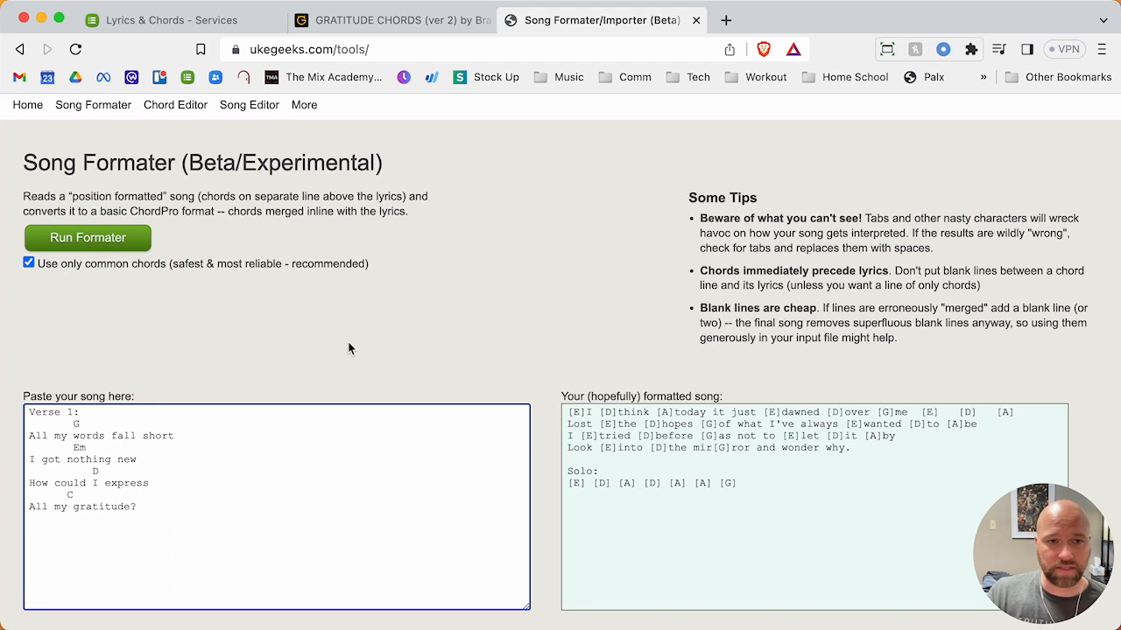
{"action": "left_click", "coordinate": [76, 253]}
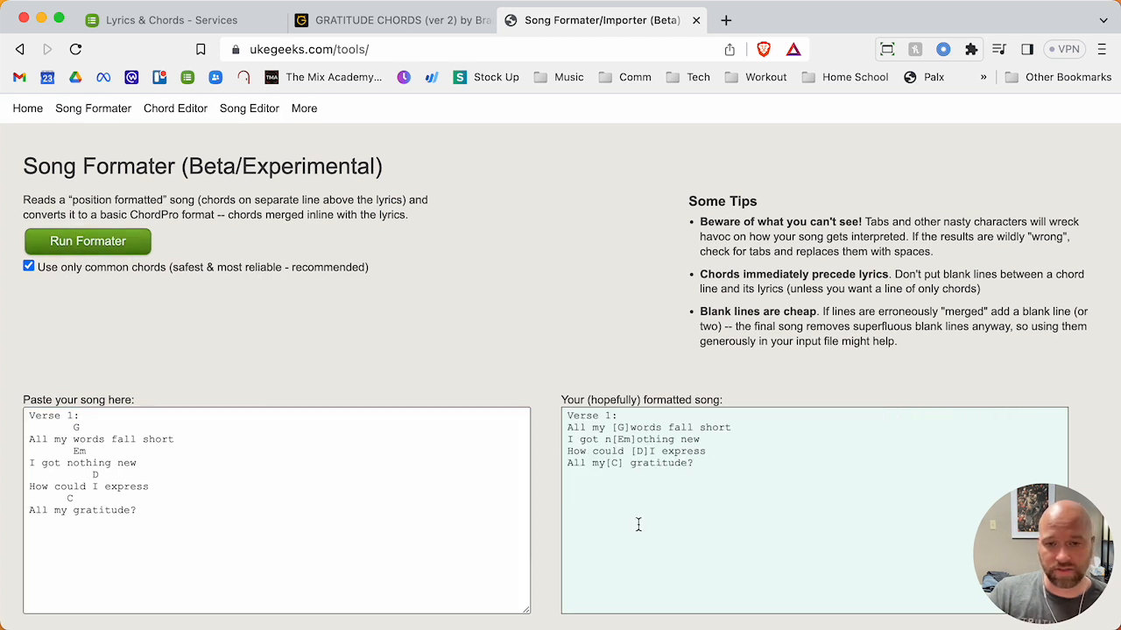
Align the Em chord above "nothing" and the C chord above "gratitude" in the input, and rerun the formatter.
{"action": "left_click_drag", "start_coordinate": [612, 441], "coordinate": [601, 441]}
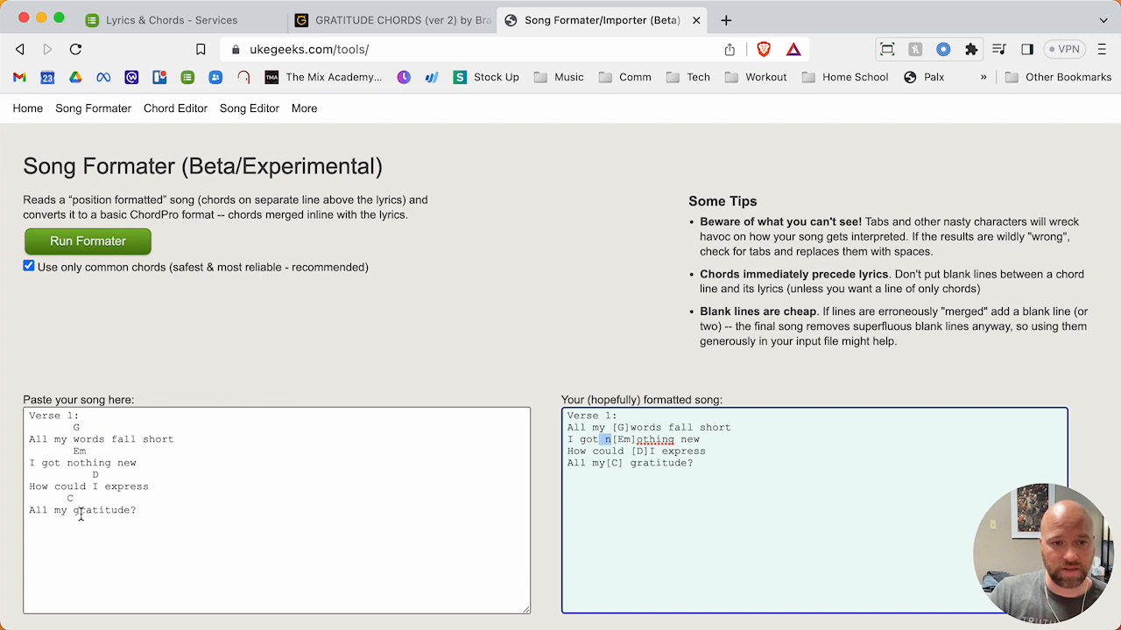
{"action": "left_click", "coordinate": [78, 451]}
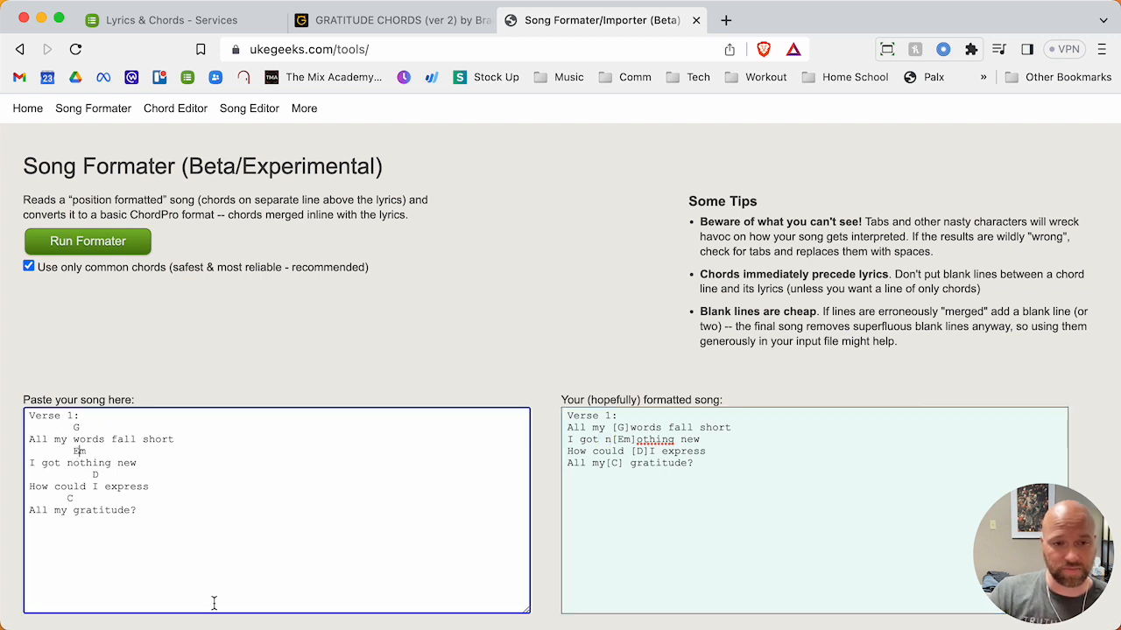
{"action": "key", "text": "BackSpace"}
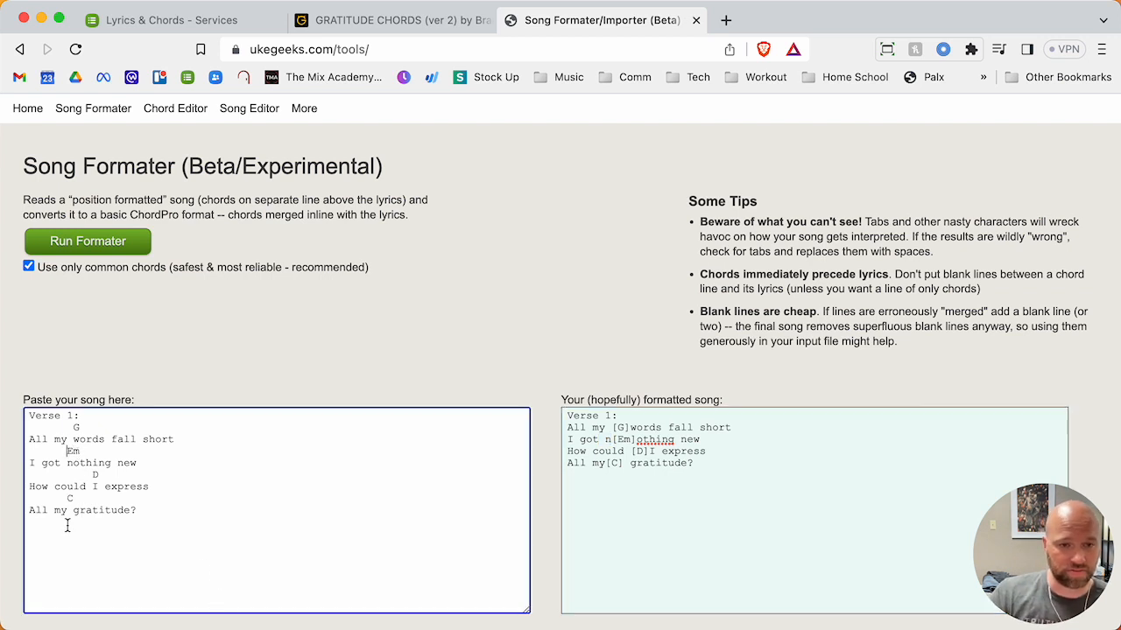
{"action": "double_click", "coordinate": [70, 498]}
{"action": "key", "text": "Left"}
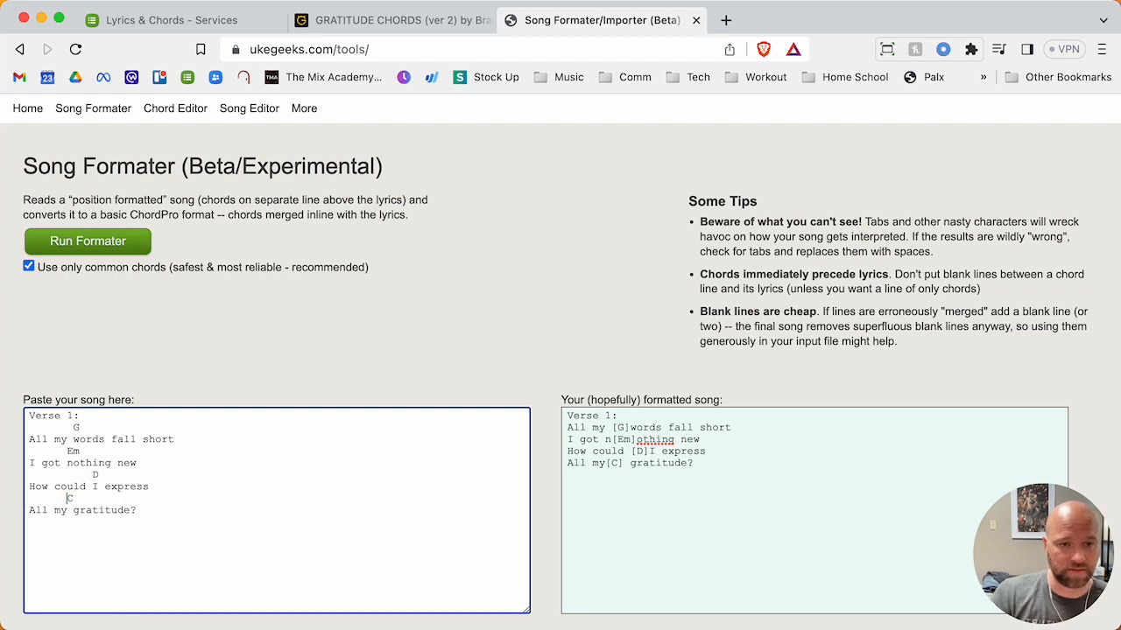
{"action": "left_click", "coordinate": [88, 241]}
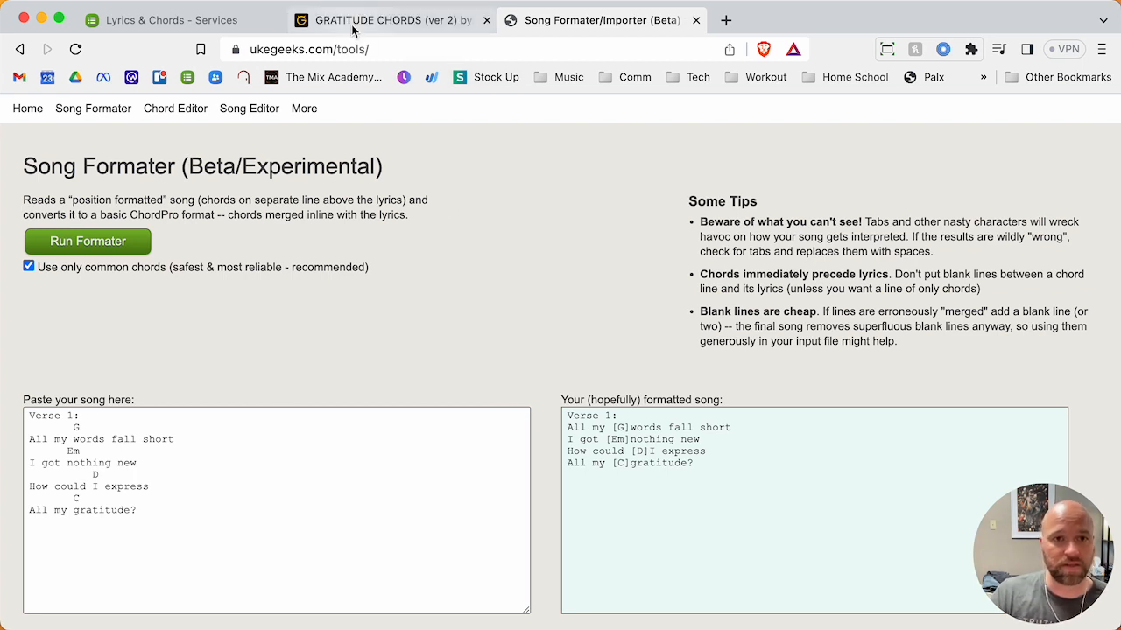
Copy the full Gratitude chord chart, from Verse 1 through the final Chorus, from the Ultimate-Guitar page.
{"action": "left_click", "coordinate": [214, 21]}
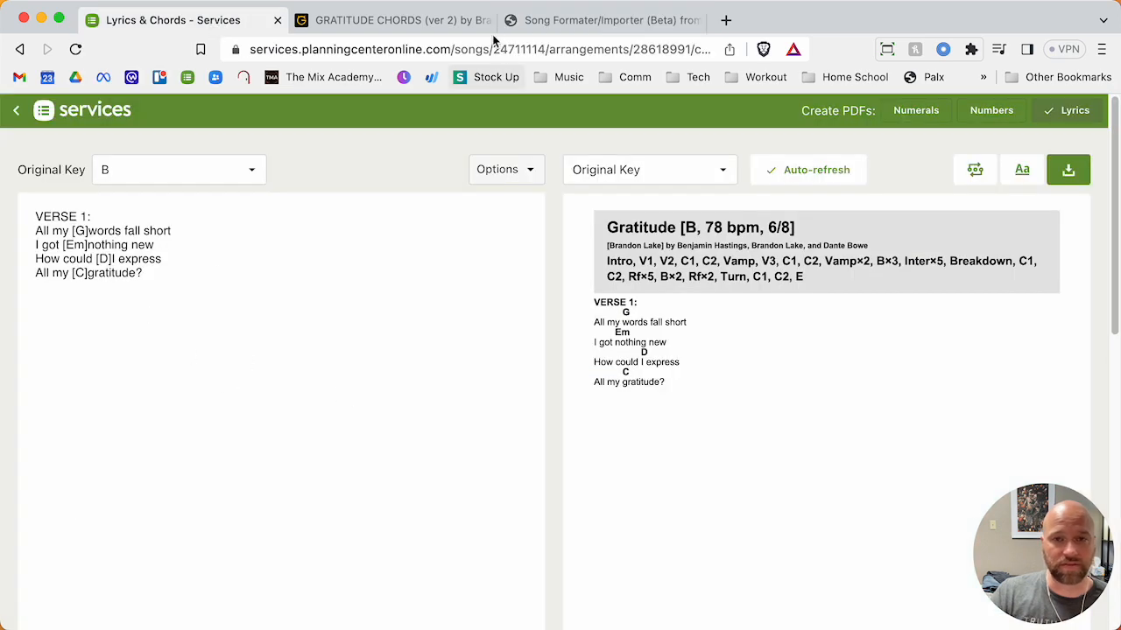
{"action": "left_click", "coordinate": [420, 20]}
{"action": "left_click", "coordinate": [747, 235]}
{"action": "left_click", "coordinate": [429, 245]}
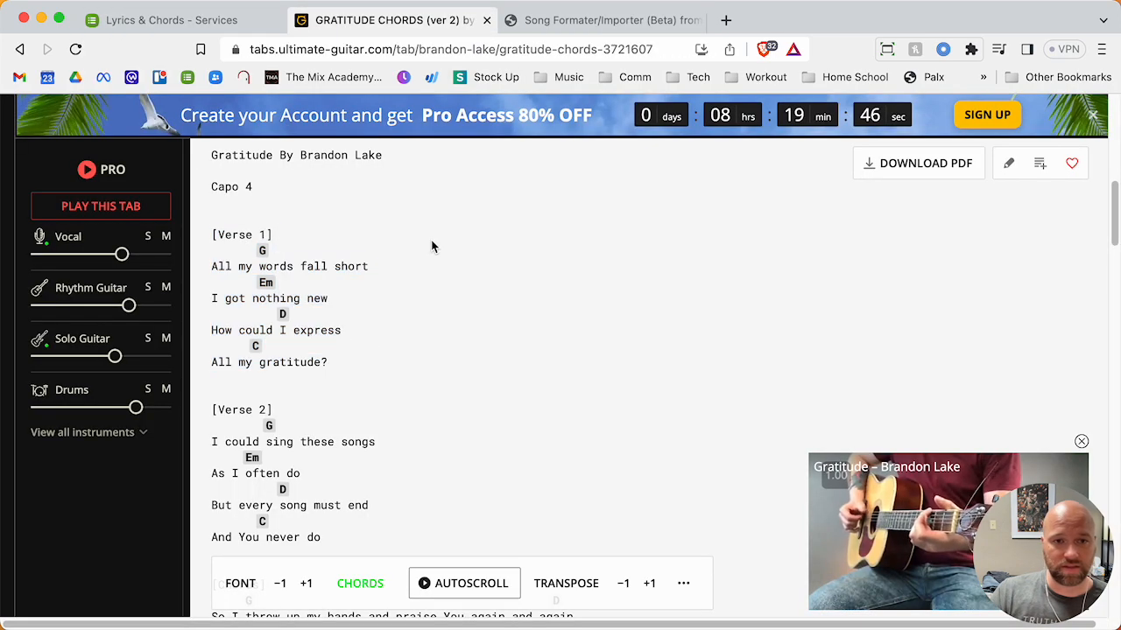
{"action": "scroll", "coordinate": [567, 595], "scroll_direction": "down", "scroll_amount": 15}
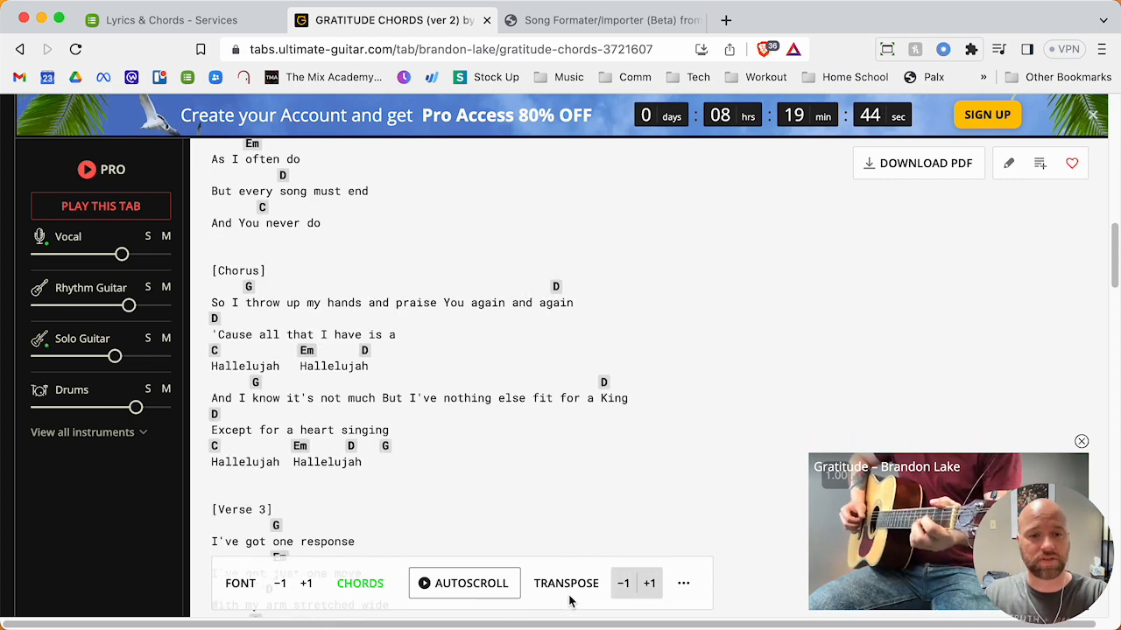
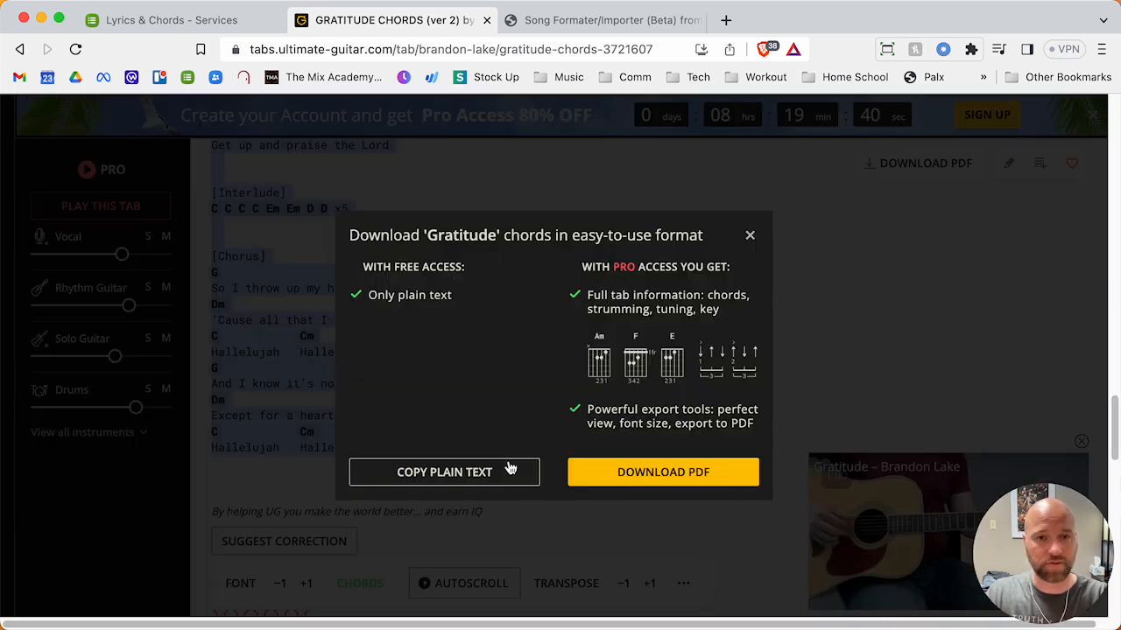
Replace the Song Formater's input with the copied full song and run the formatter.
{"action": "left_click", "coordinate": [149, 21]}
{"action": "key", "text": "super+a"}
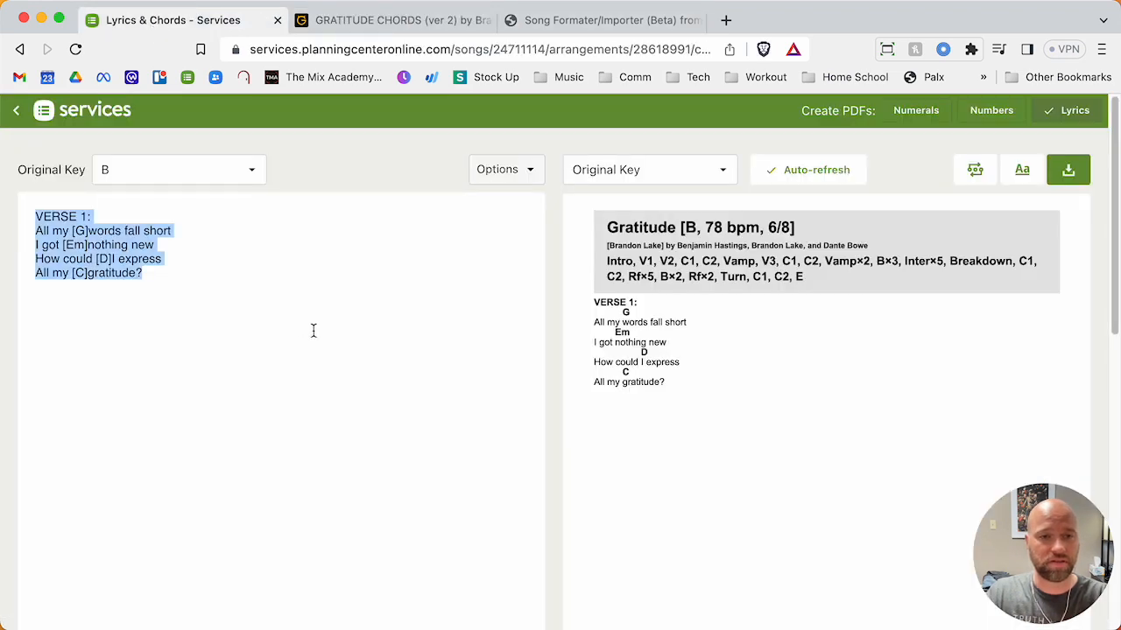
{"action": "key", "text": "ctrl+Tab"}
{"action": "left_click", "coordinate": [317, 470]}
{"action": "key", "text": "super+a"}
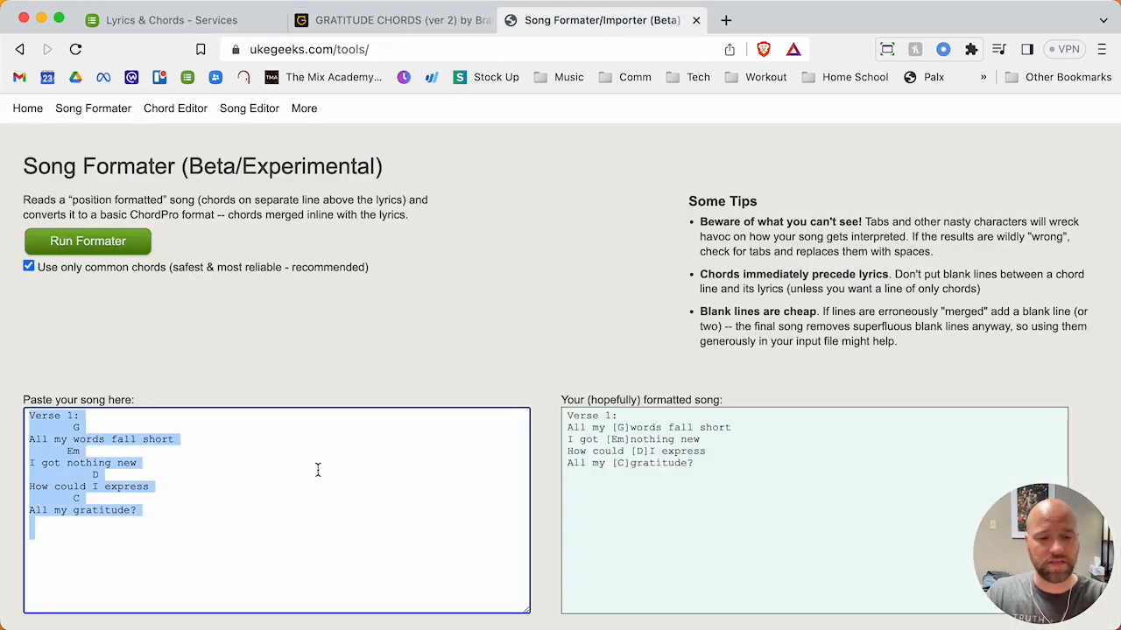
{"action": "key", "text": "super+v"}
{"action": "left_click", "coordinate": [84, 245]}
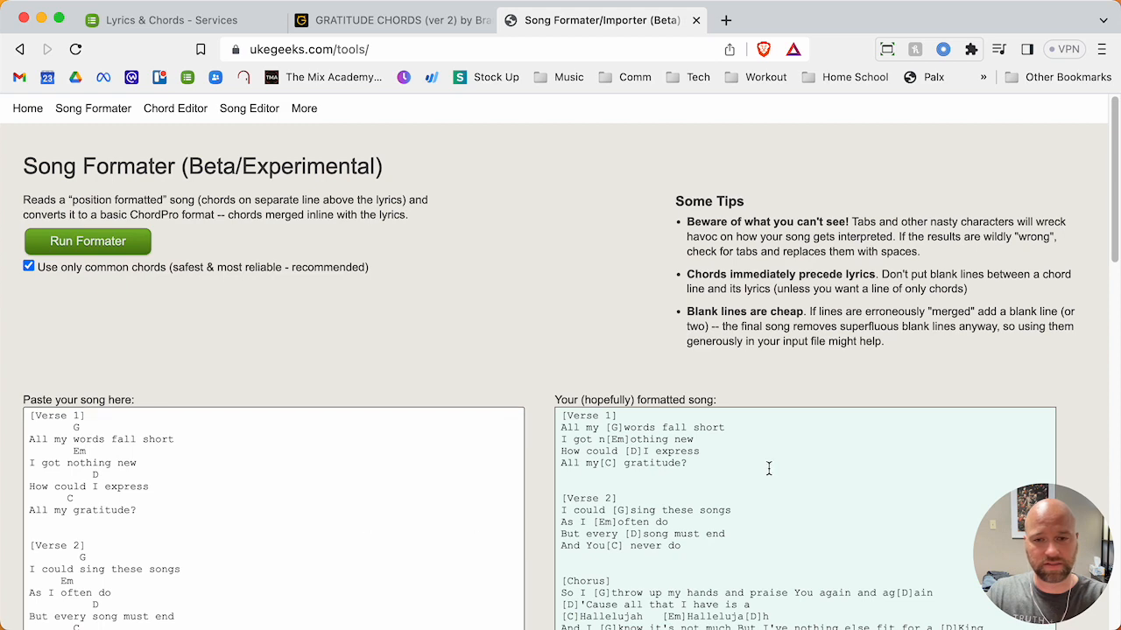
Copy the entire formatted song, paste it over the Lyrics & Chords text in Planning Center Services, and refresh the chart preview.
{"action": "left_click", "coordinate": [659, 443]}
{"action": "key", "text": "super+a"}
{"action": "key", "text": "super+c"}
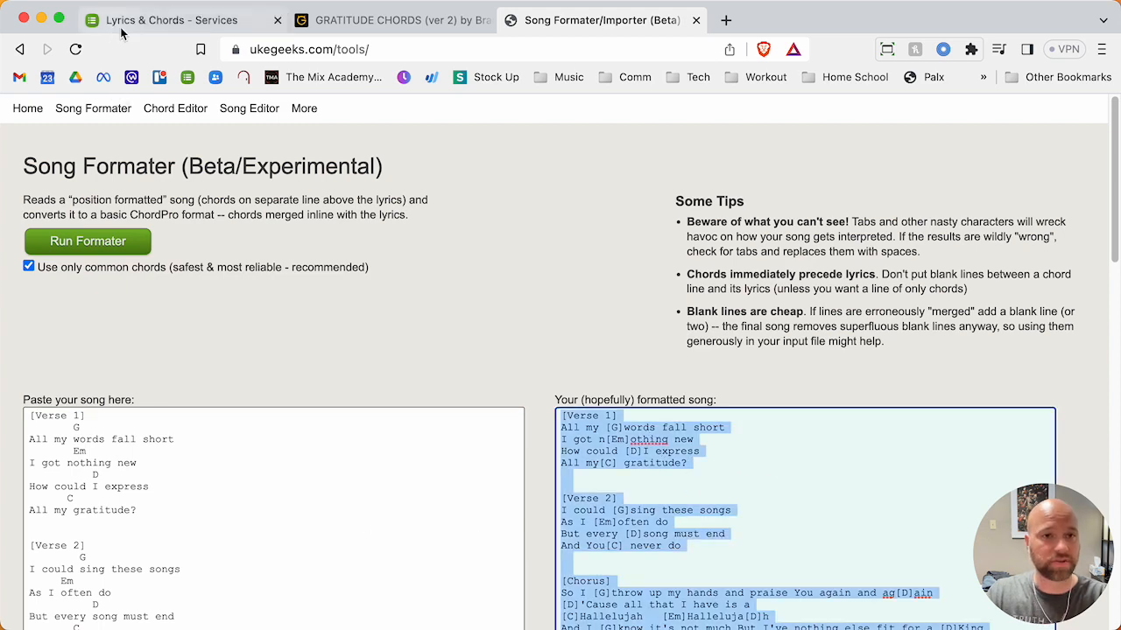
{"action": "left_click", "coordinate": [171, 20]}
{"action": "left_click", "coordinate": [313, 388]}
{"action": "key", "text": "super+a"}
{"action": "key", "text": "super+v"}
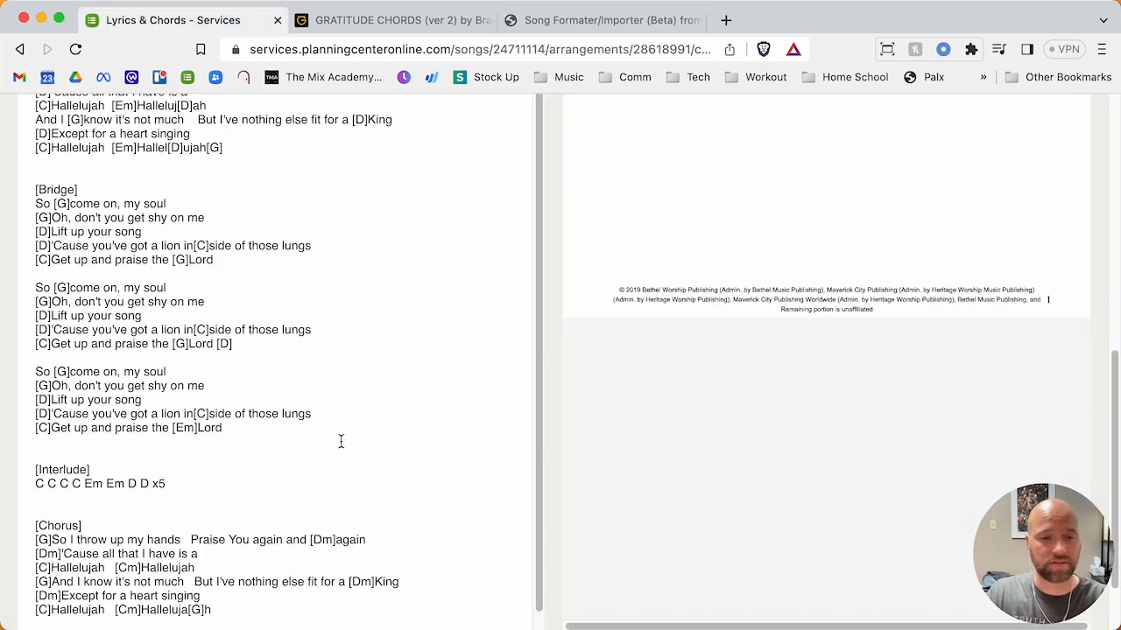
{"action": "scroll", "coordinate": [423, 438], "scroll_direction": "up", "scroll_amount": 15}
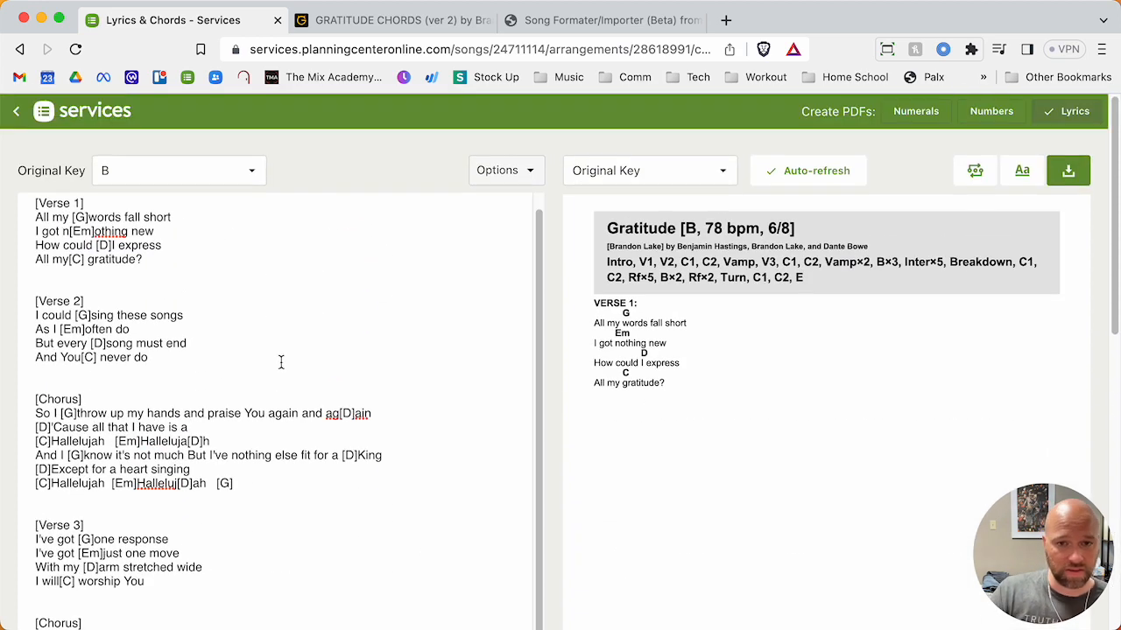
{"action": "left_click", "coordinate": [801, 172]}
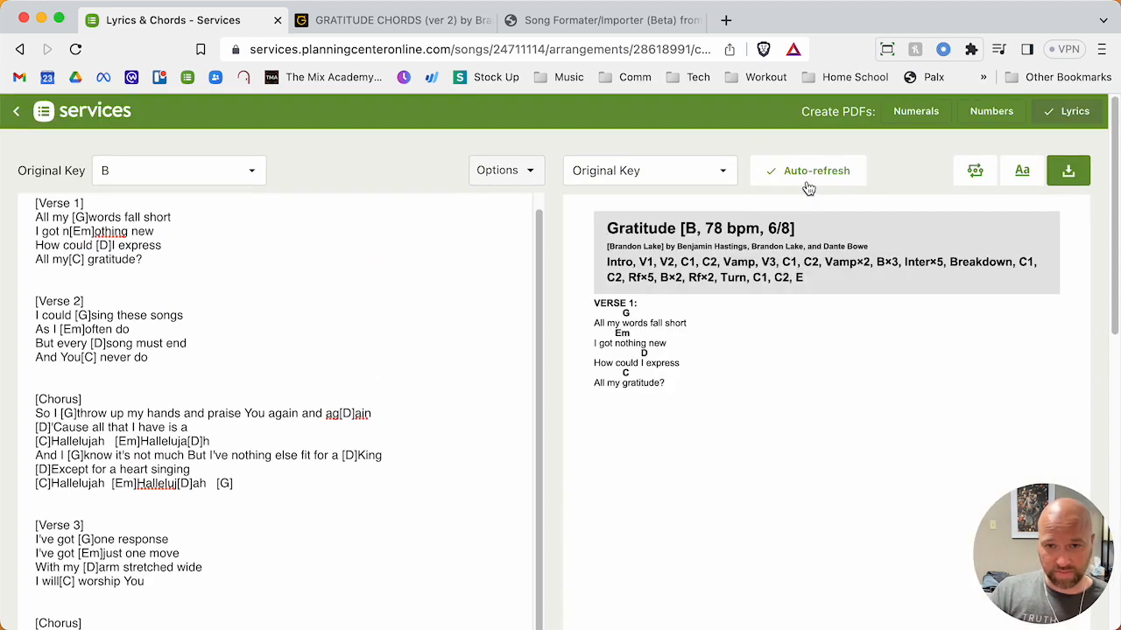
Join Verse 1's four lines into two with " / " separators and leave a single blank line before Verse 2.
{"action": "left_click", "coordinate": [245, 242]}
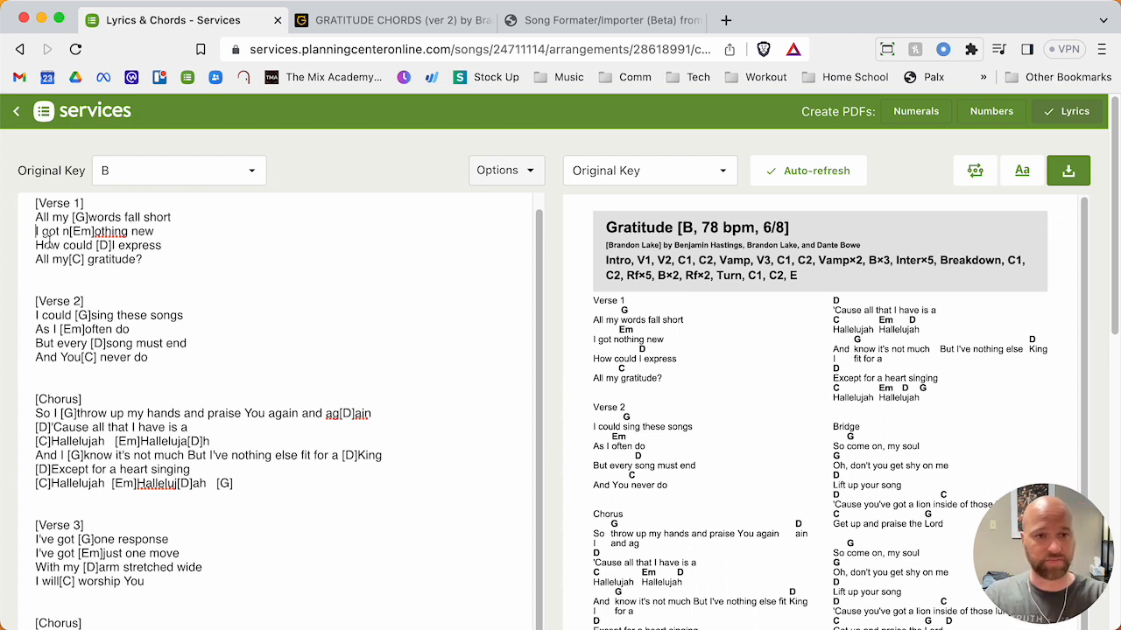
{"action": "key", "text": "BackSpace"}
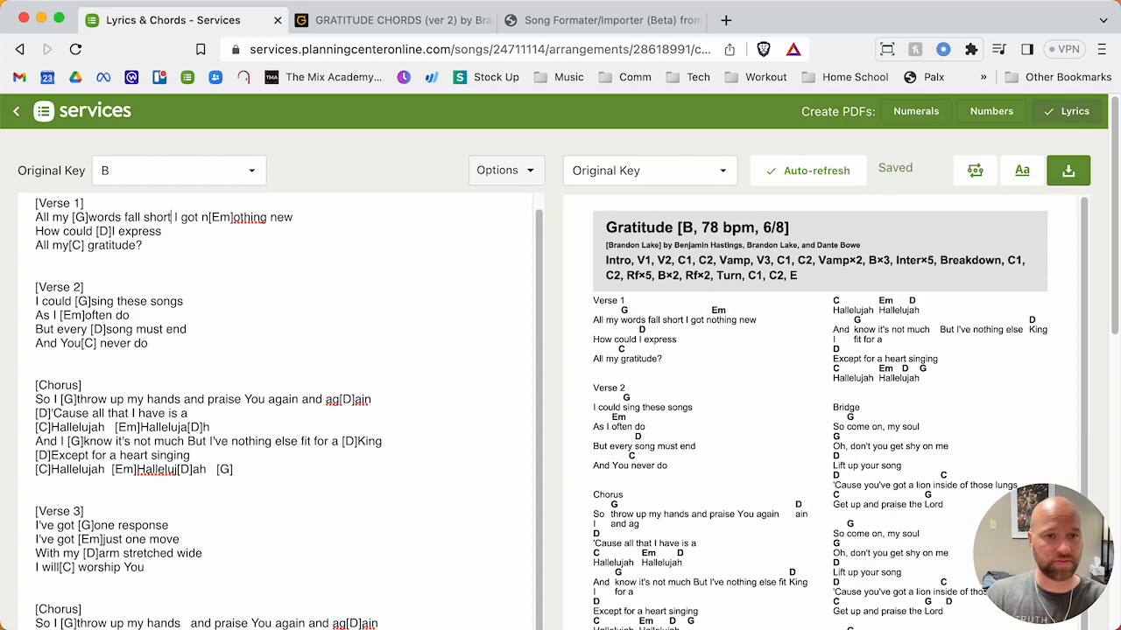
{"action": "type", "text": "/"}
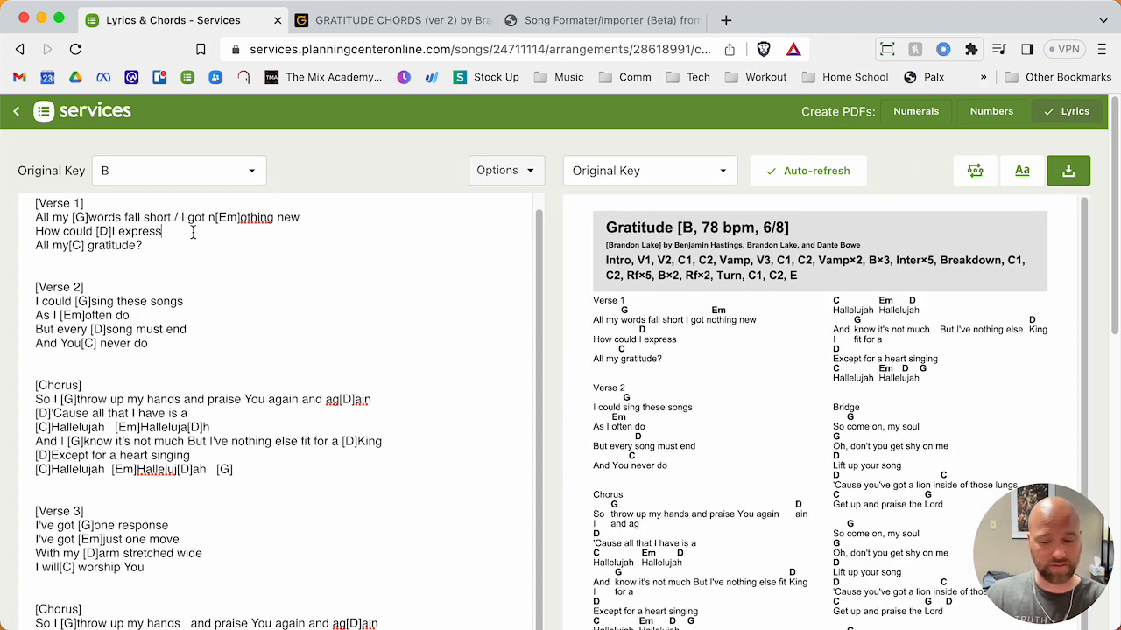
{"action": "type", "text": " /"}
{"action": "key", "text": "Delete"}
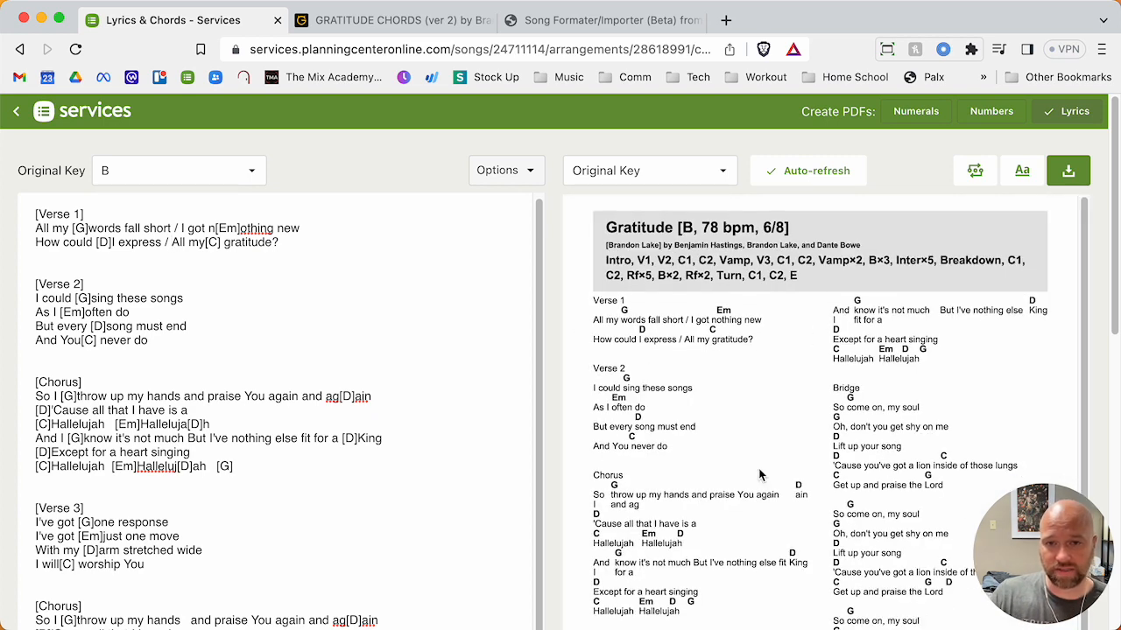
{"action": "left_click", "coordinate": [81, 252]}
{"action": "key", "text": "BackSpace"}
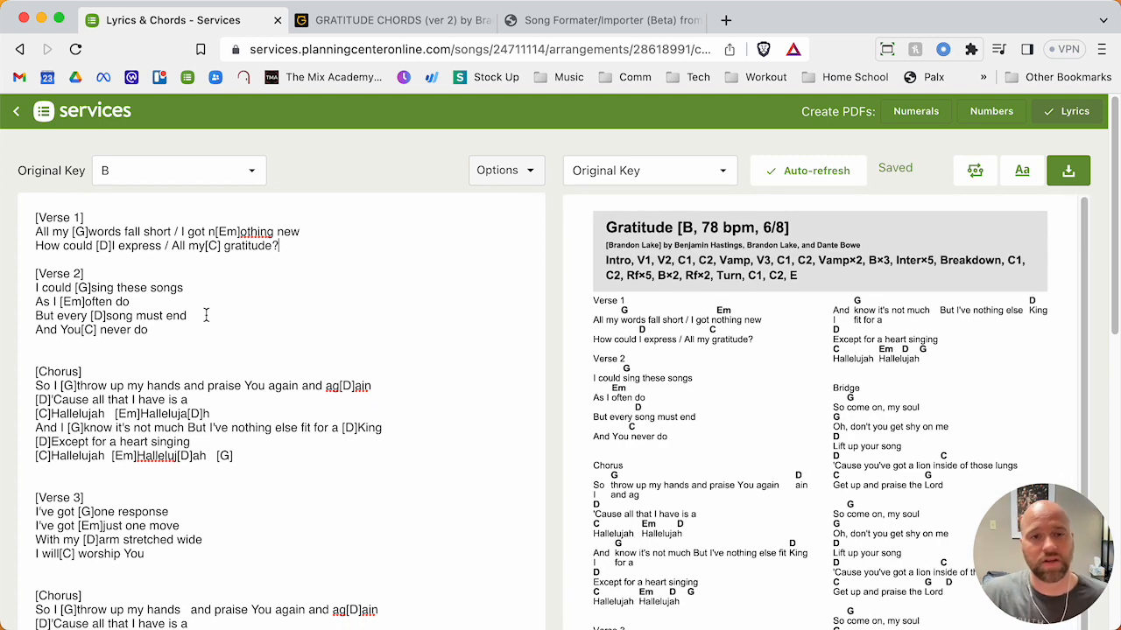
Search the web for "gratitude brandon lake" in a new browser tab and look through the results.
{"action": "left_click", "coordinate": [725, 20]}
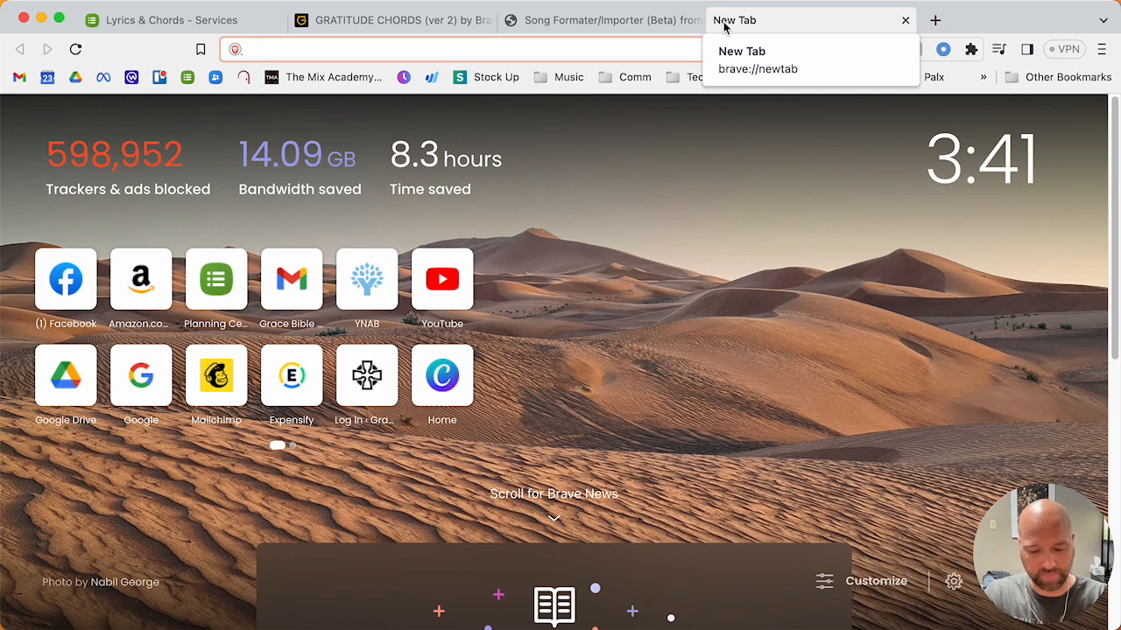
{"action": "type", "text": "grat"}
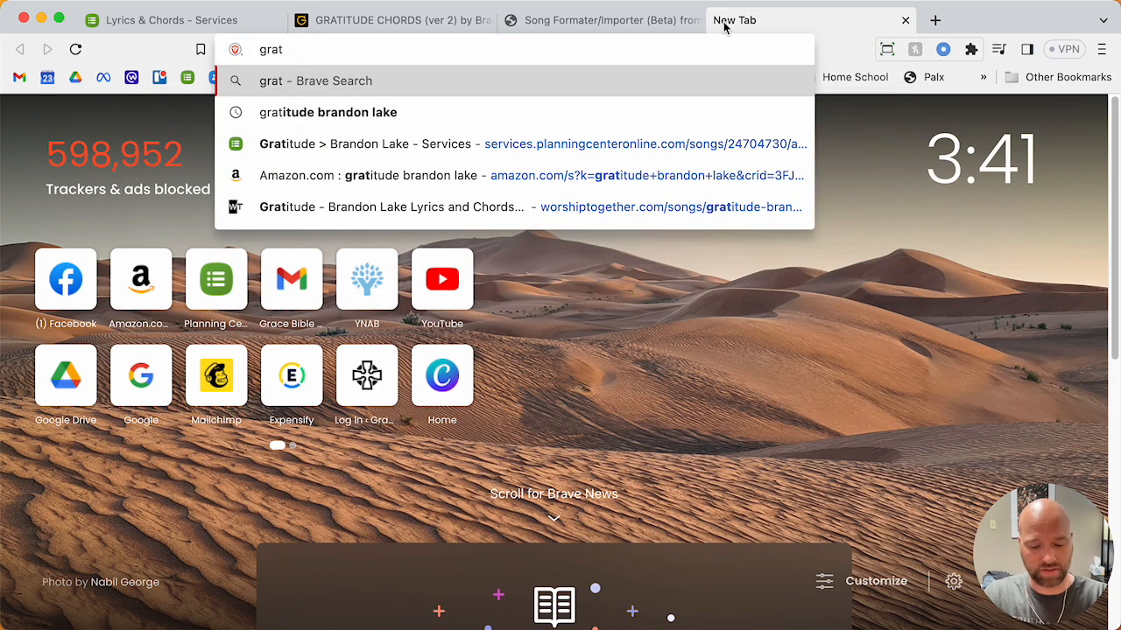
{"action": "type", "text": "itude brandon"}
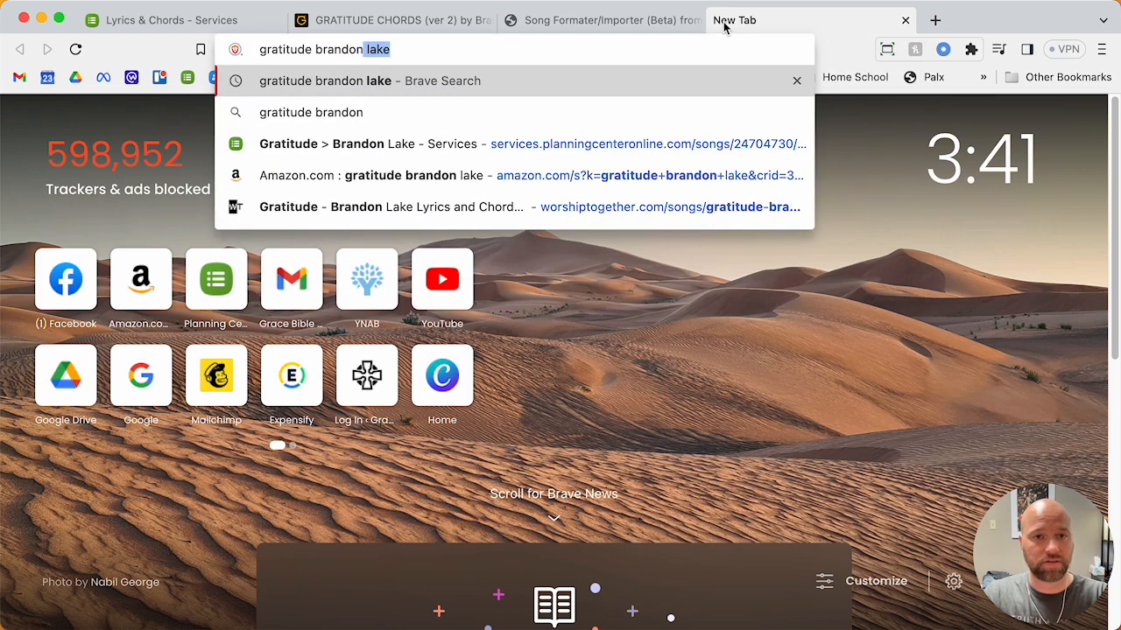
{"action": "type", "text": " lak"}
{"action": "key", "text": "Return"}
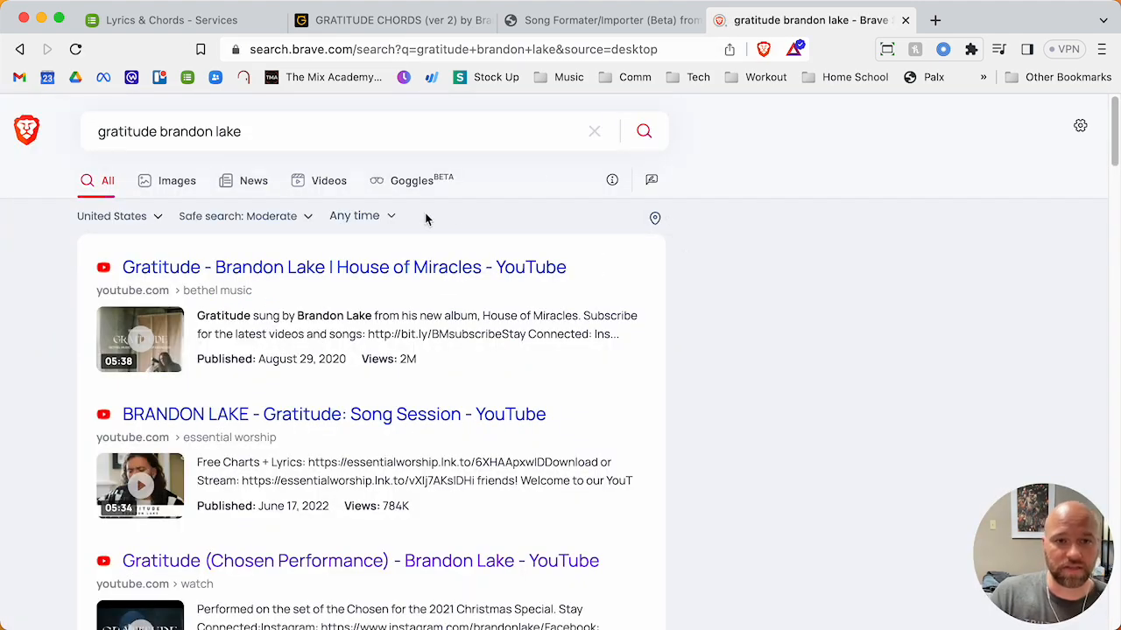
{"action": "scroll", "coordinate": [698, 392], "scroll_direction": "down", "scroll_amount": 5}
{"action": "scroll", "coordinate": [657, 346], "scroll_direction": "up", "scroll_amount": 5}
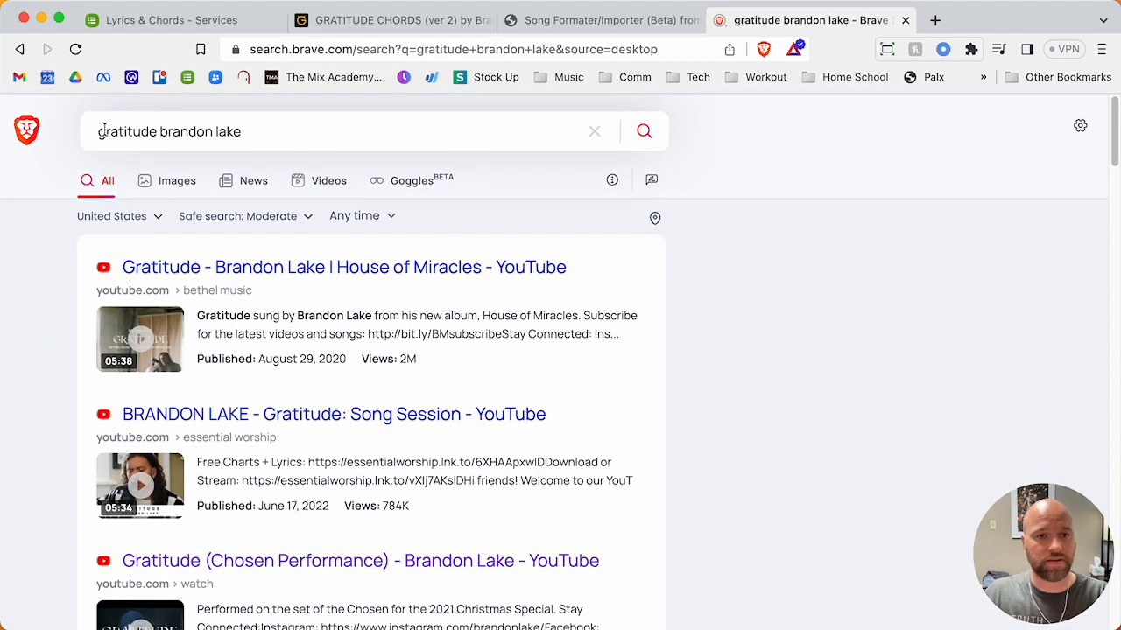
Refine the search to "chord pro gratitude brandon lake" and open the Worship Together song page.
{"action": "left_click", "coordinate": [103, 130]}
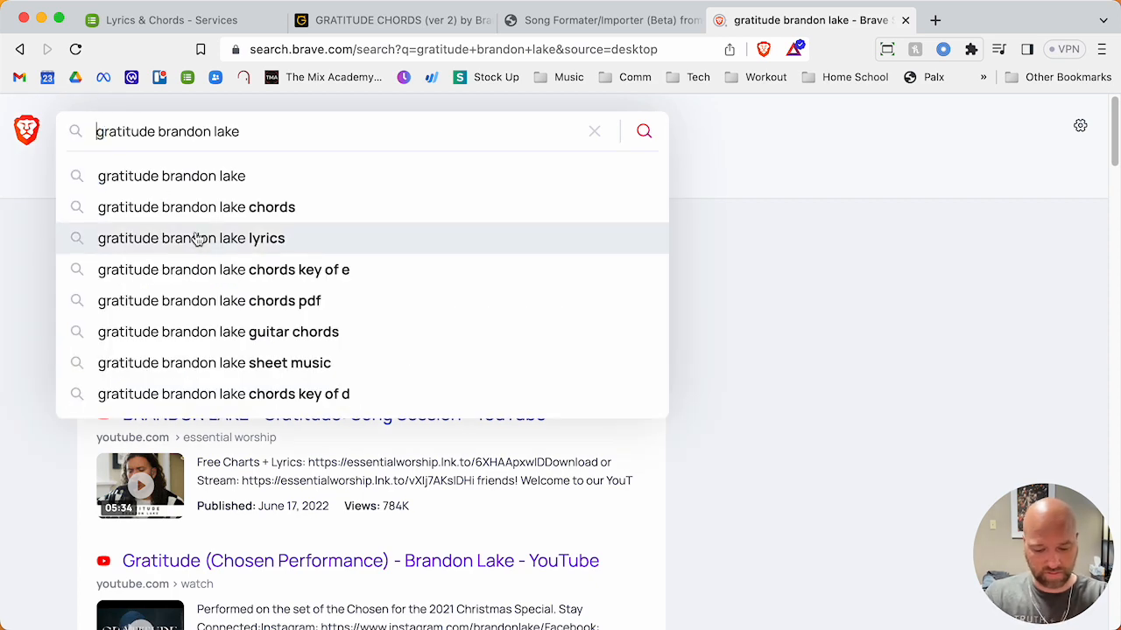
{"action": "type", "text": "chord pro"}
{"action": "key", "text": "Return"}
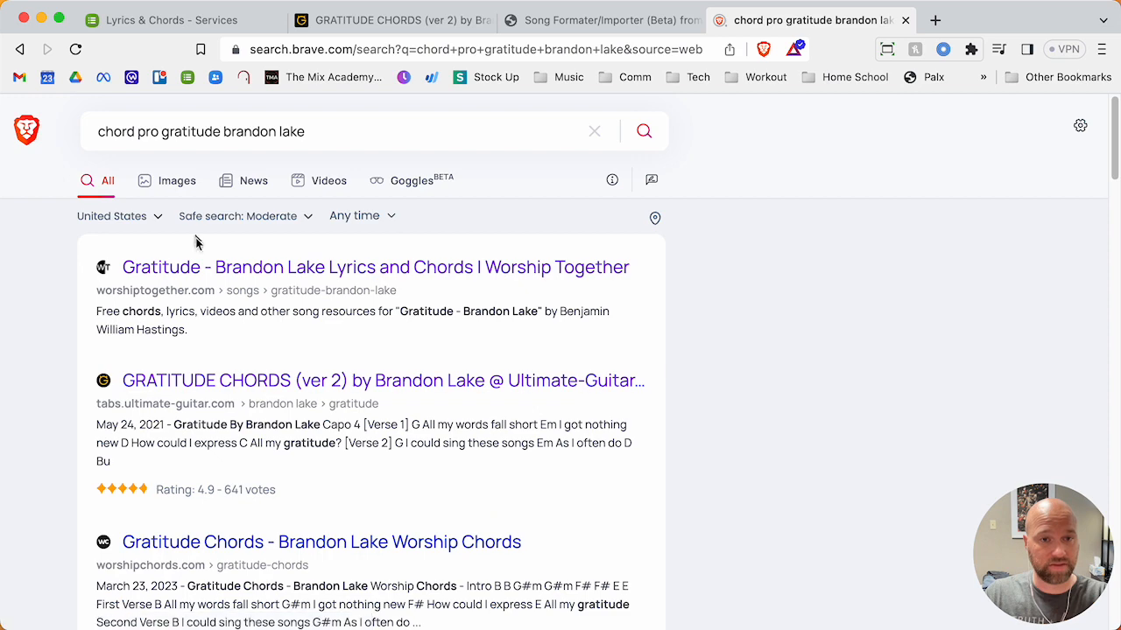
{"action": "left_click", "coordinate": [377, 270]}
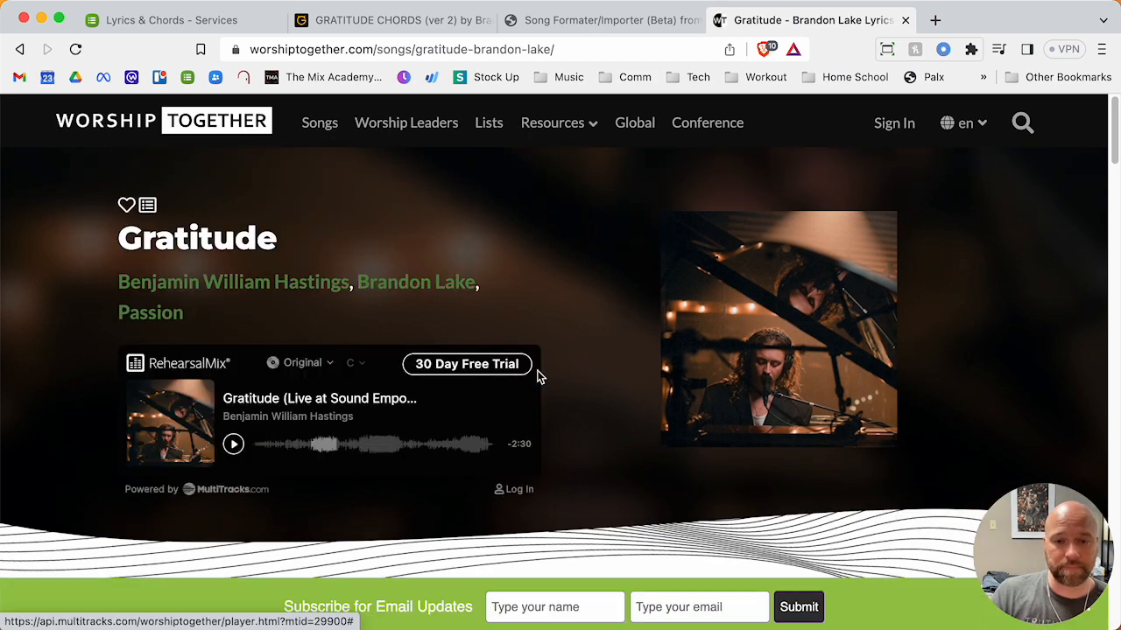
Request adding the song to Planning Center and sign in to Worship Together with the account email and password.
{"action": "scroll", "coordinate": [609, 382], "scroll_direction": "down", "scroll_amount": 5}
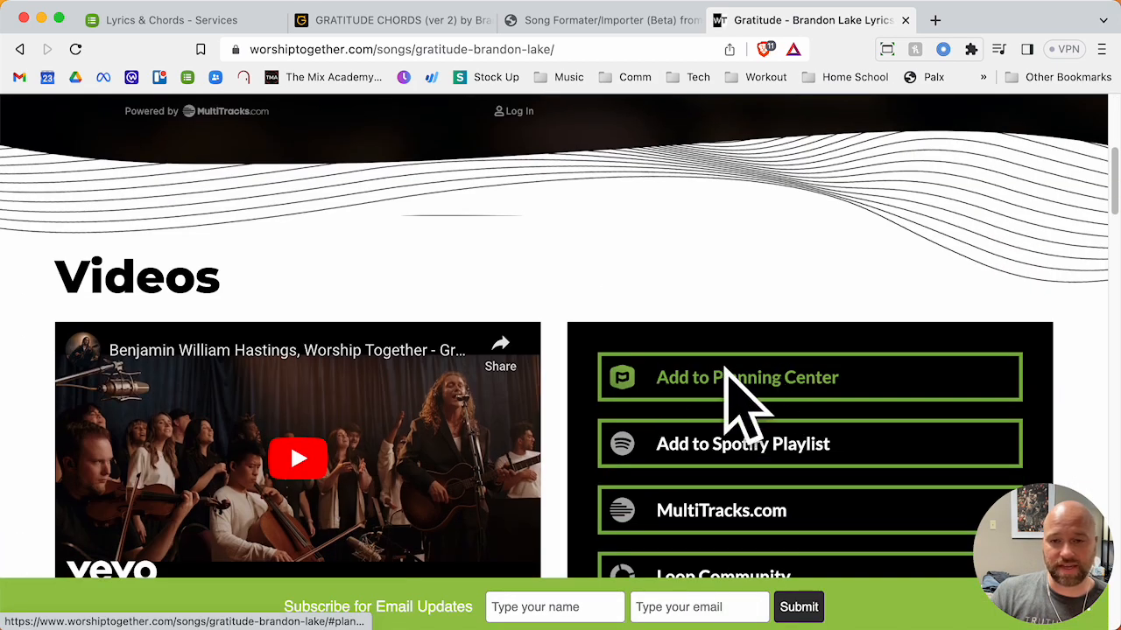
{"action": "left_click", "coordinate": [751, 376]}
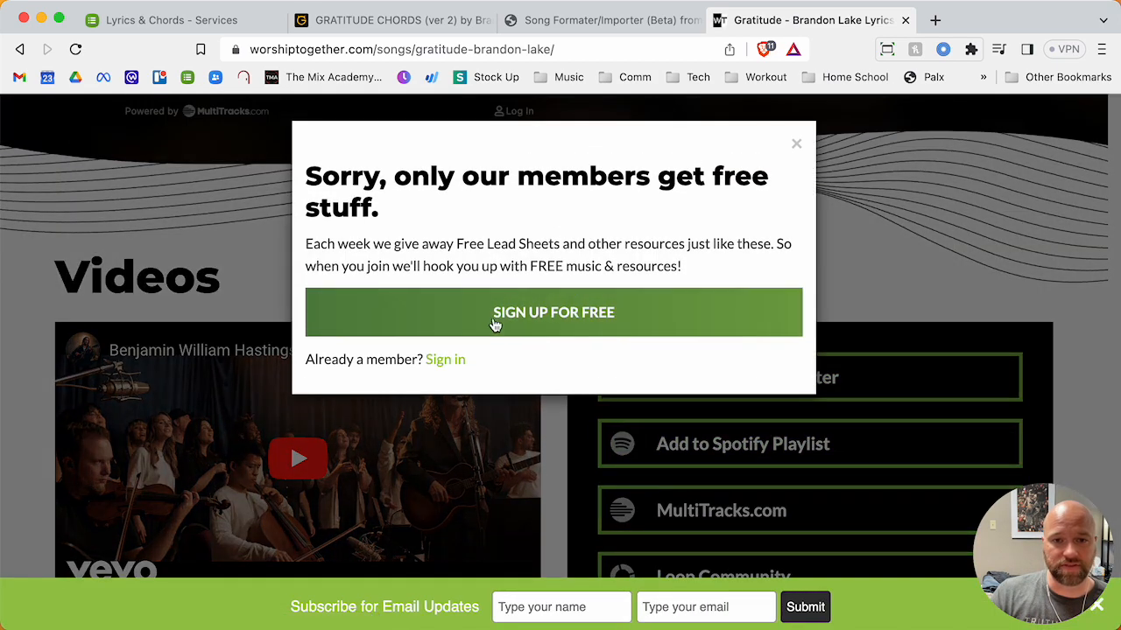
{"action": "left_click", "coordinate": [442, 360]}
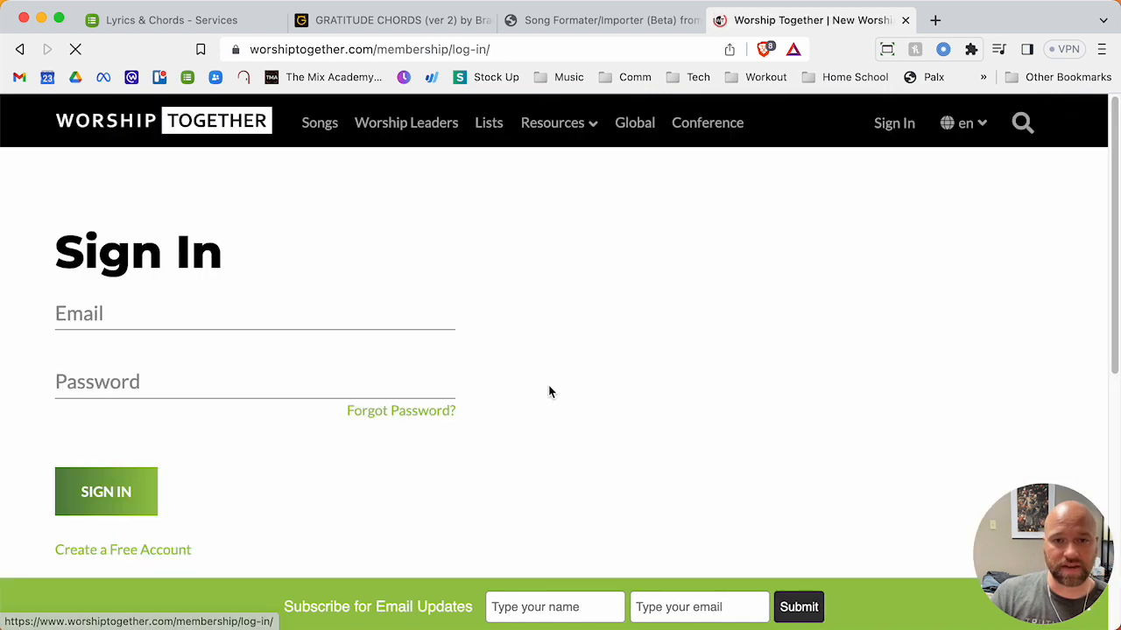
{"action": "left_click", "coordinate": [174, 309]}
{"action": "left_click", "coordinate": [228, 378]}
{"action": "left_click", "coordinate": [106, 491]}
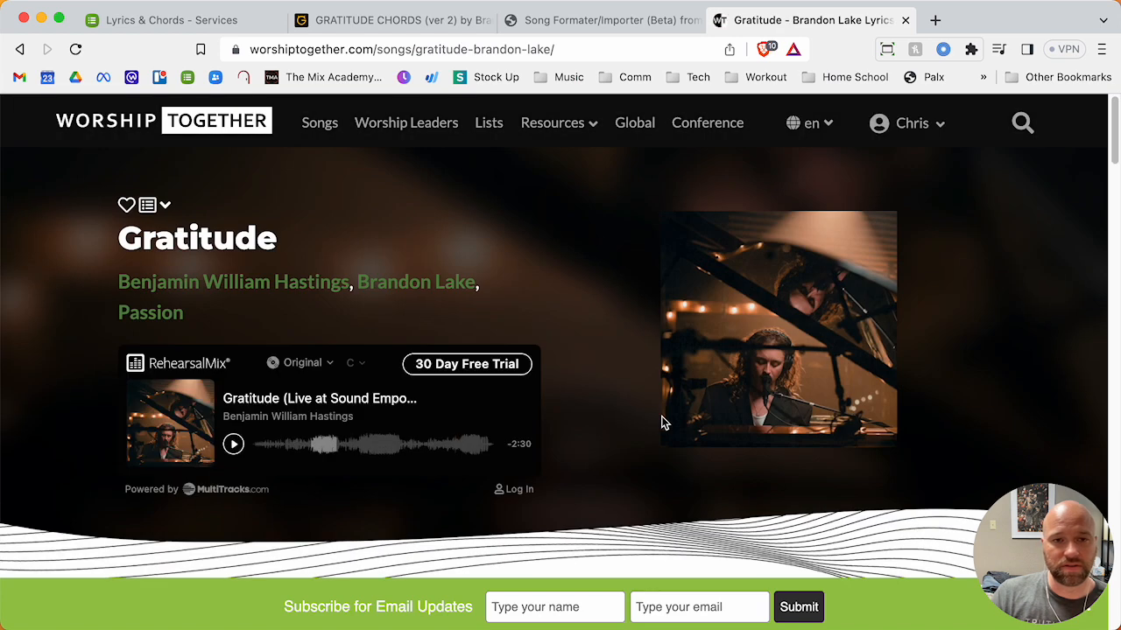
Add Gratitude to Planning Center from its Worship Together song page.
{"action": "scroll", "coordinate": [630, 418], "scroll_direction": "down", "scroll_amount": 5}
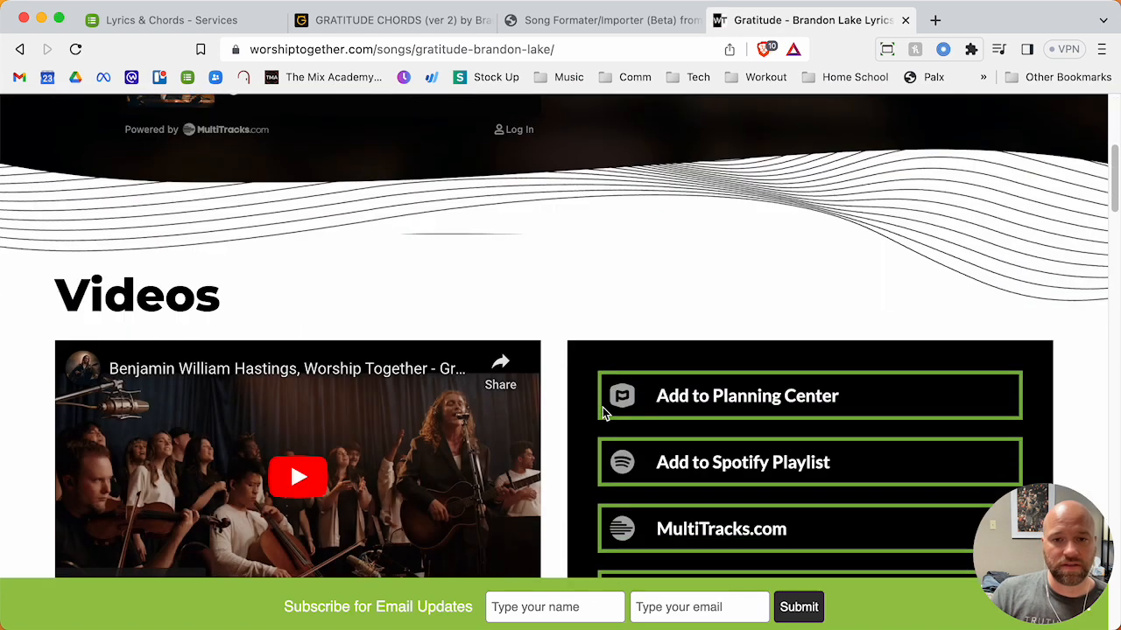
{"action": "left_click", "coordinate": [796, 395]}
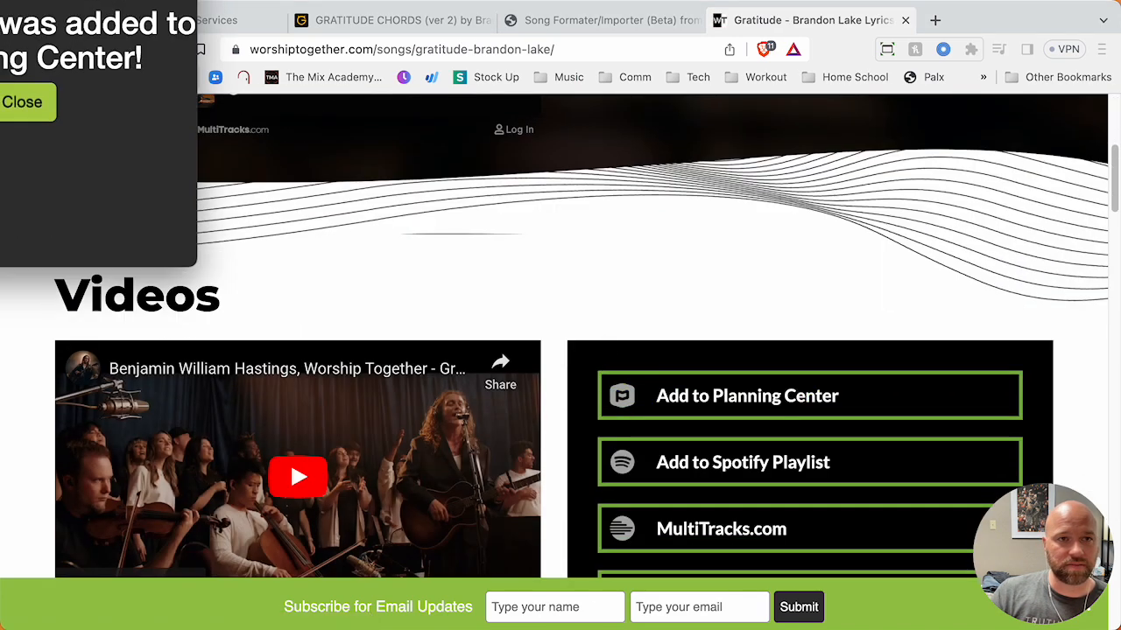
Close the Planning Center confirmation window and switch back to Gratitude's Brandon Lake arrangement page in Planning Center Services.
{"action": "left_click_drag", "start_coordinate": [130, 9], "coordinate": [640, 77]}
{"action": "left_click", "coordinate": [603, 396]}
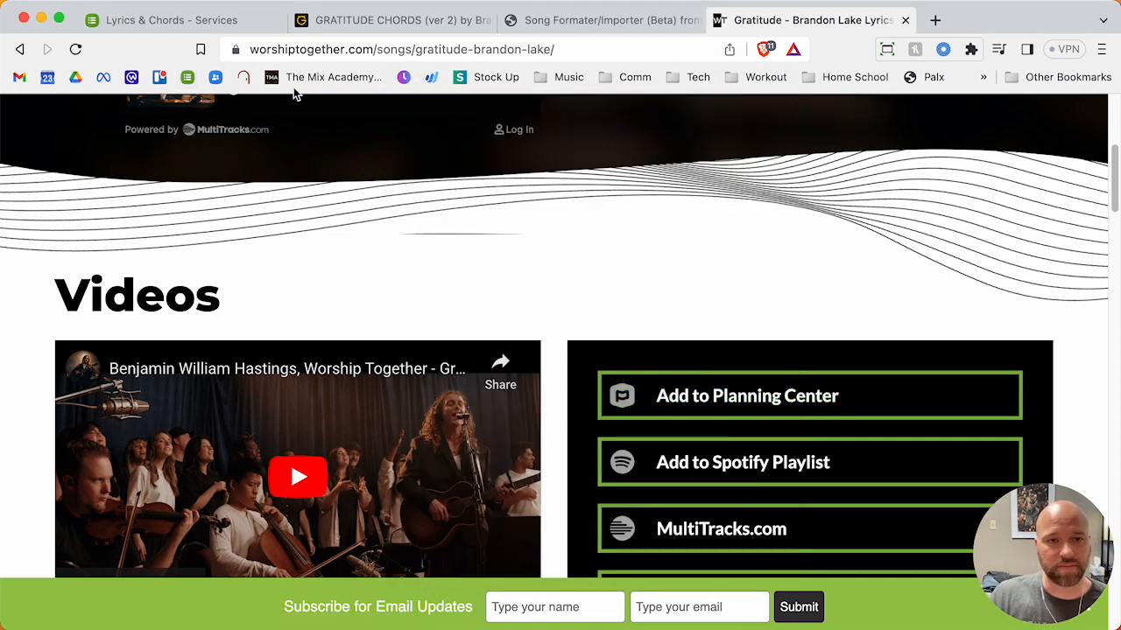
{"action": "left_click", "coordinate": [174, 21]}
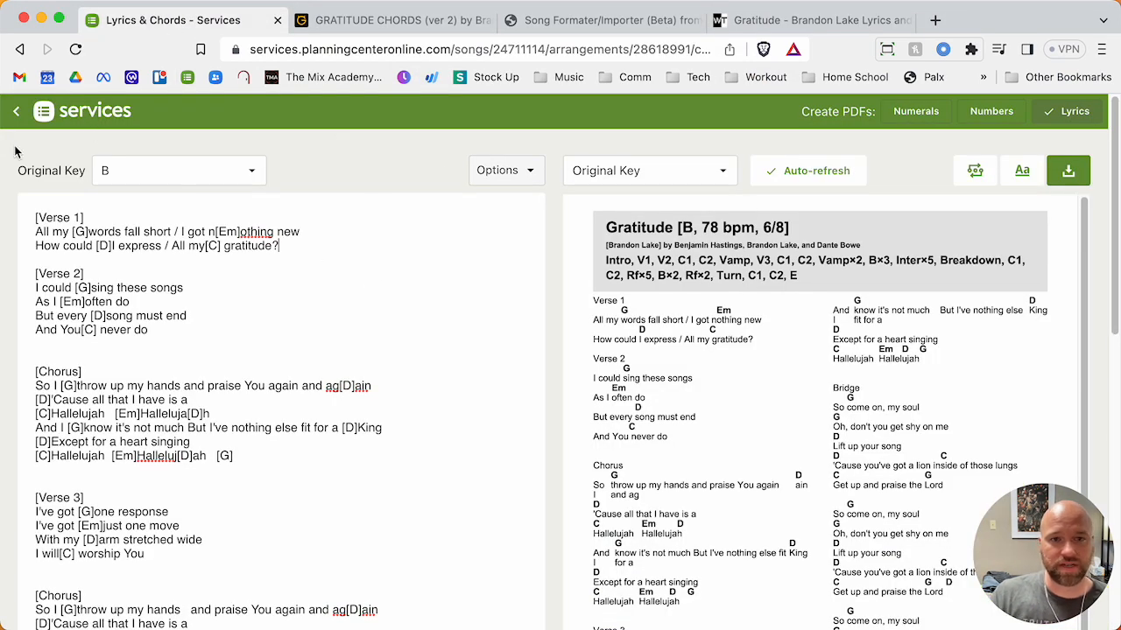
{"action": "left_click", "coordinate": [16, 116]}
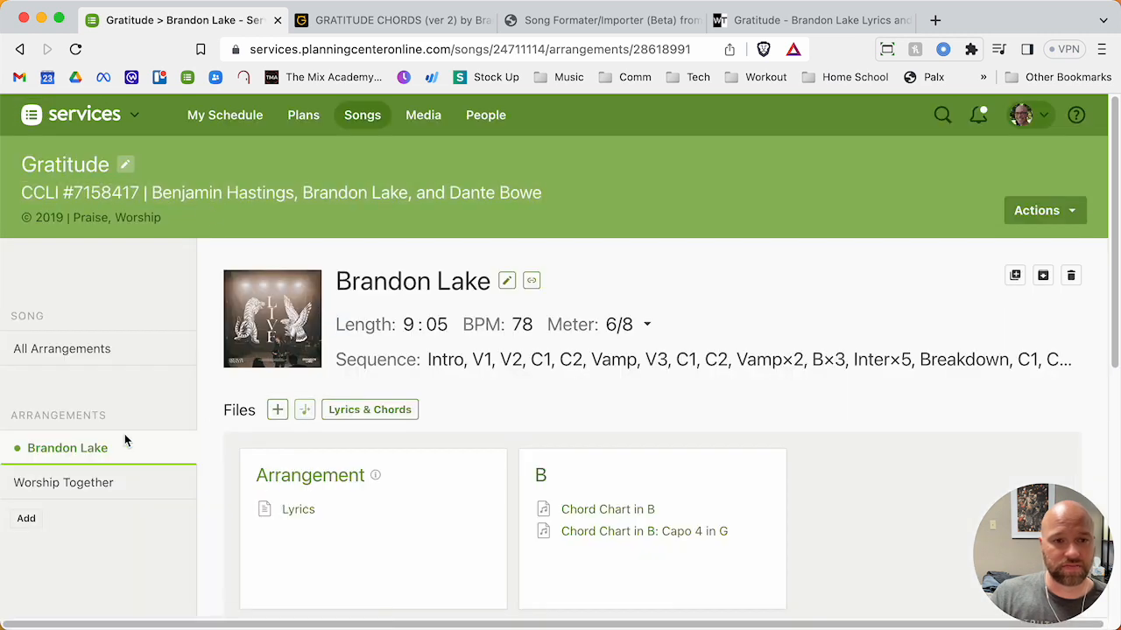
Open the lyrics and chords of Gratitude's Worship Together arrangement and review the imported chord chart from intro to alt chorus.
{"action": "left_click", "coordinate": [71, 493]}
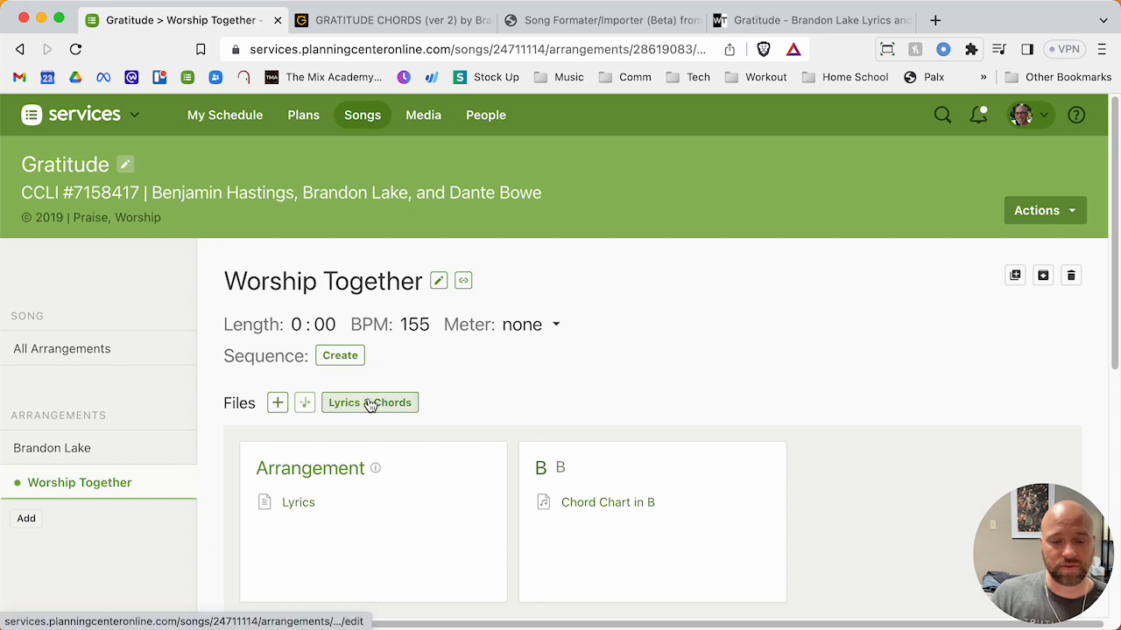
{"action": "left_click", "coordinate": [370, 403]}
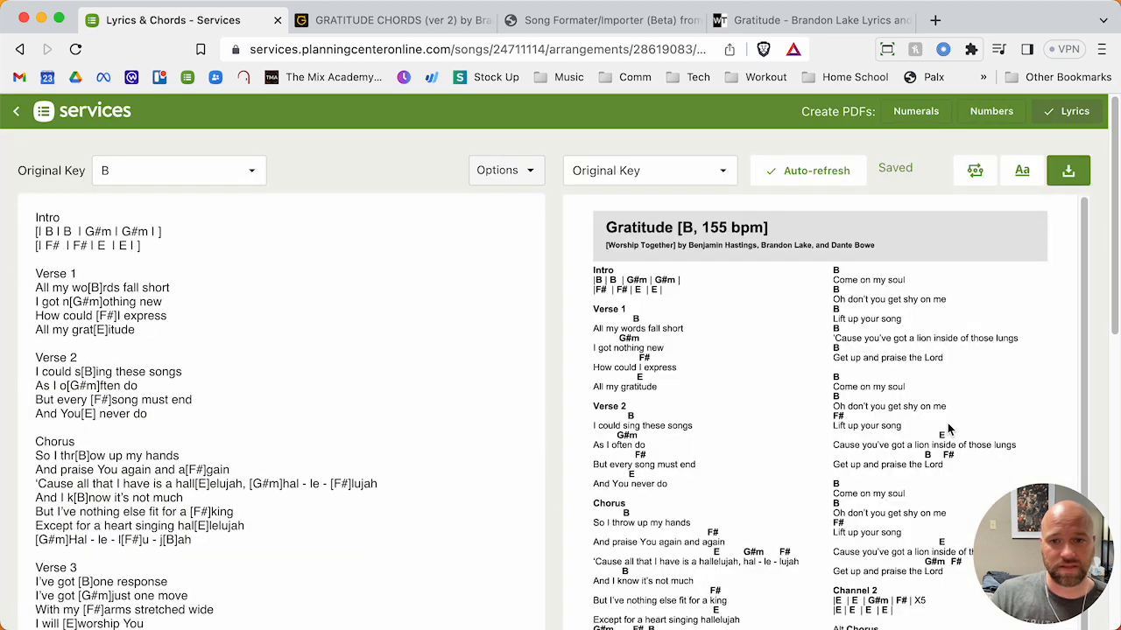
{"action": "scroll", "coordinate": [947, 426], "scroll_direction": "down", "scroll_amount": 5}
{"action": "scroll", "coordinate": [947, 426], "scroll_direction": "down", "scroll_amount": 10}
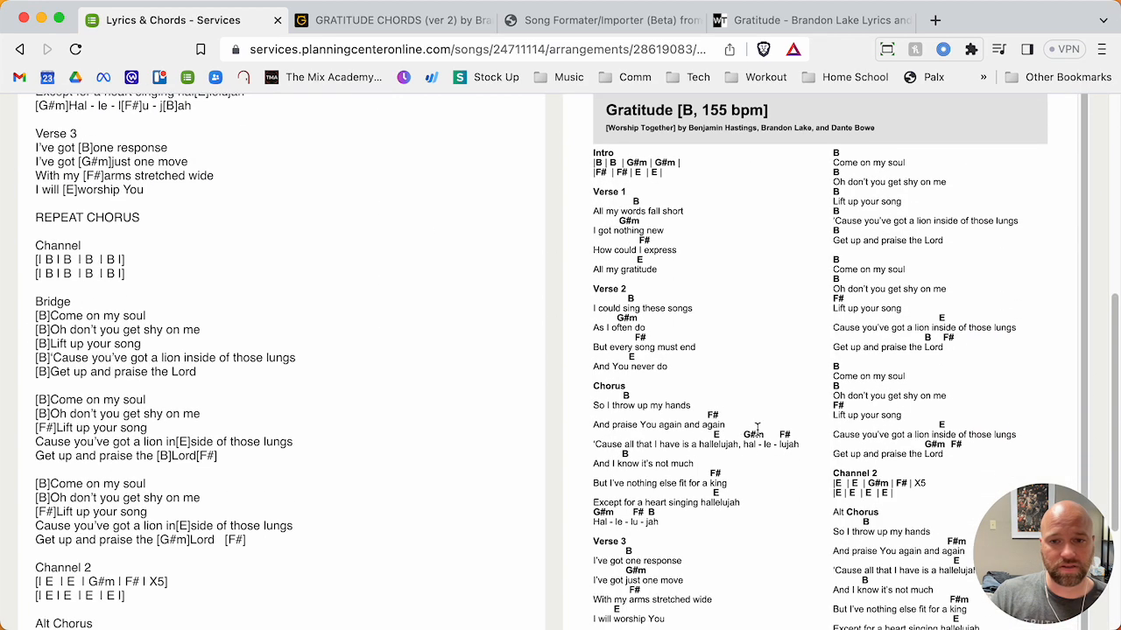
{"action": "scroll", "coordinate": [753, 429], "scroll_direction": "up", "scroll_amount": 10}
{"action": "scroll", "coordinate": [175, 308], "scroll_direction": "up", "scroll_amount": 10}
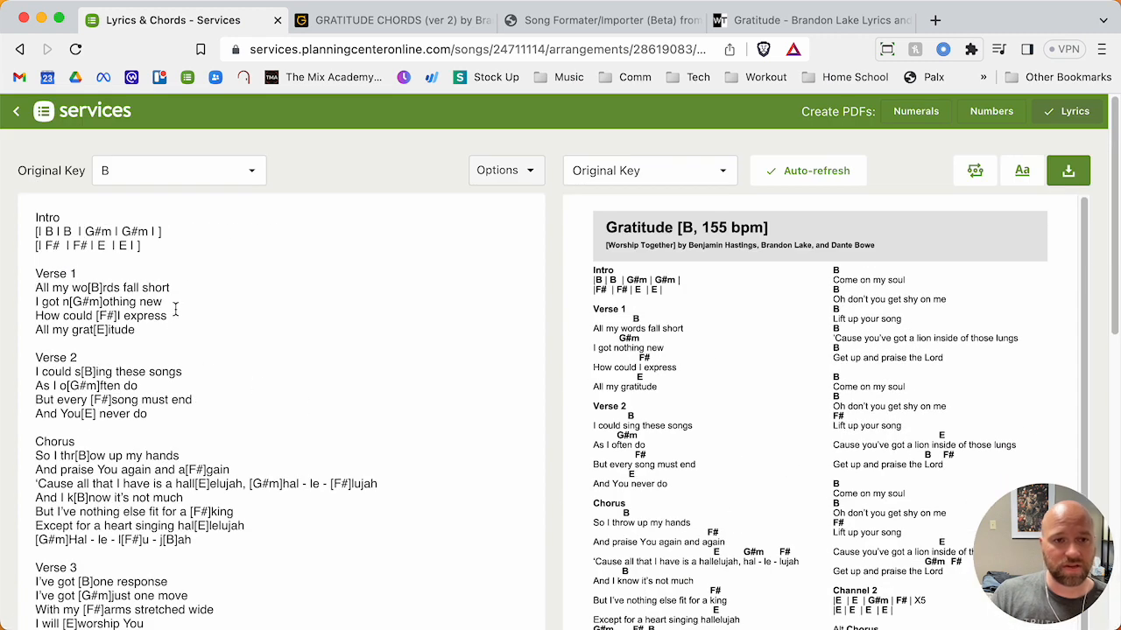
Copy the whole Worship Together chart and paste it over the Brandon Lake arrangement's existing lyrics and chords.
{"action": "key", "text": "super+a"}
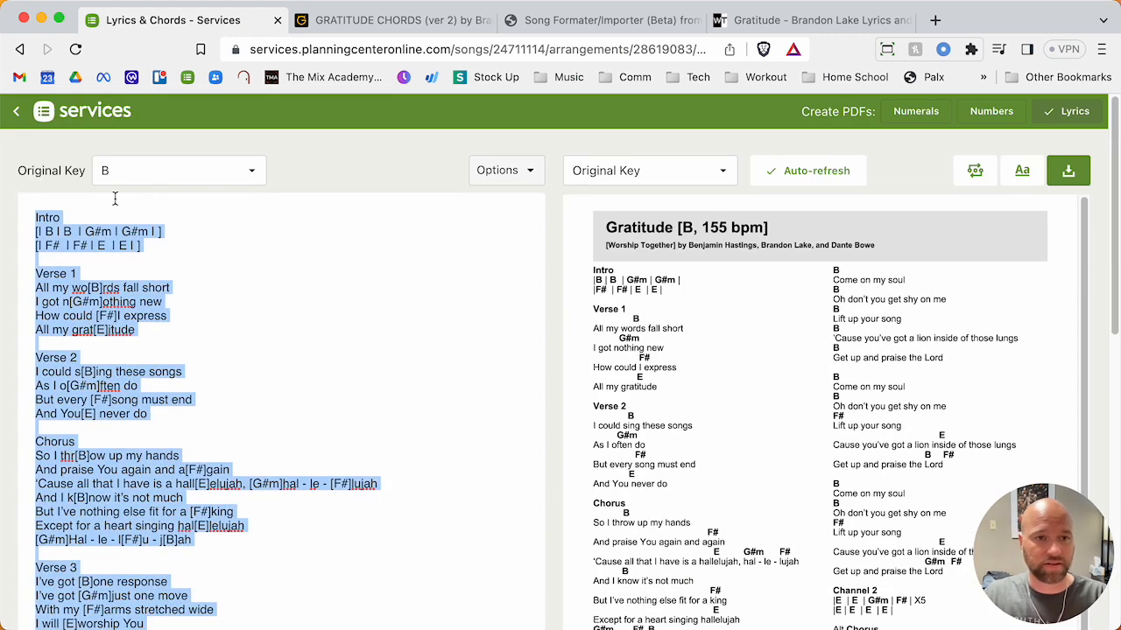
{"action": "left_click", "coordinate": [17, 111]}
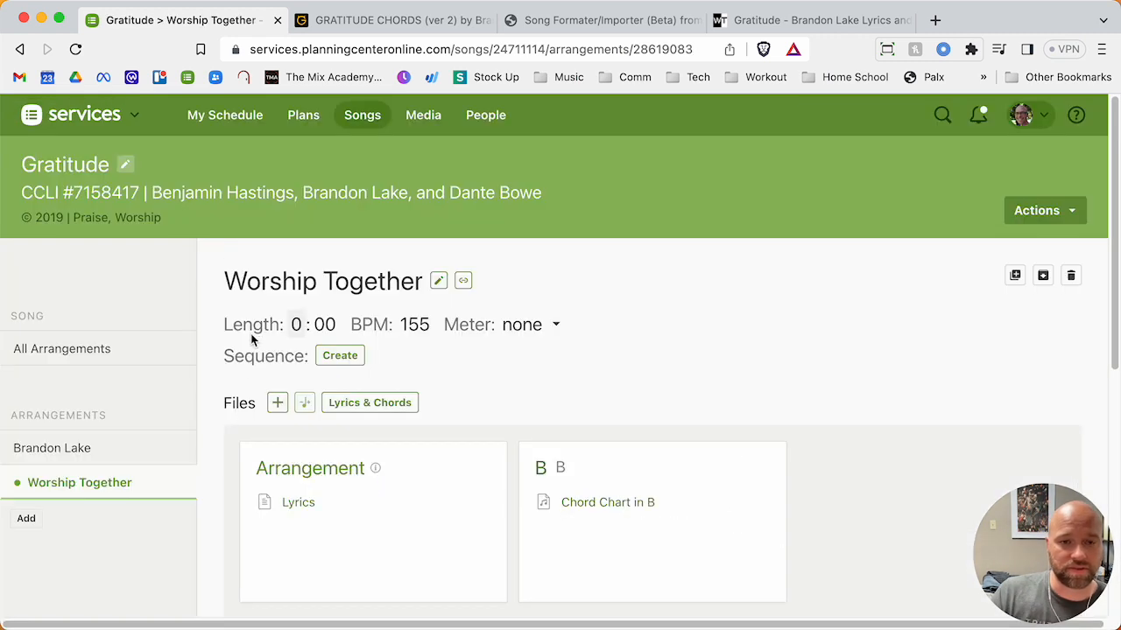
{"action": "left_click", "coordinate": [79, 459]}
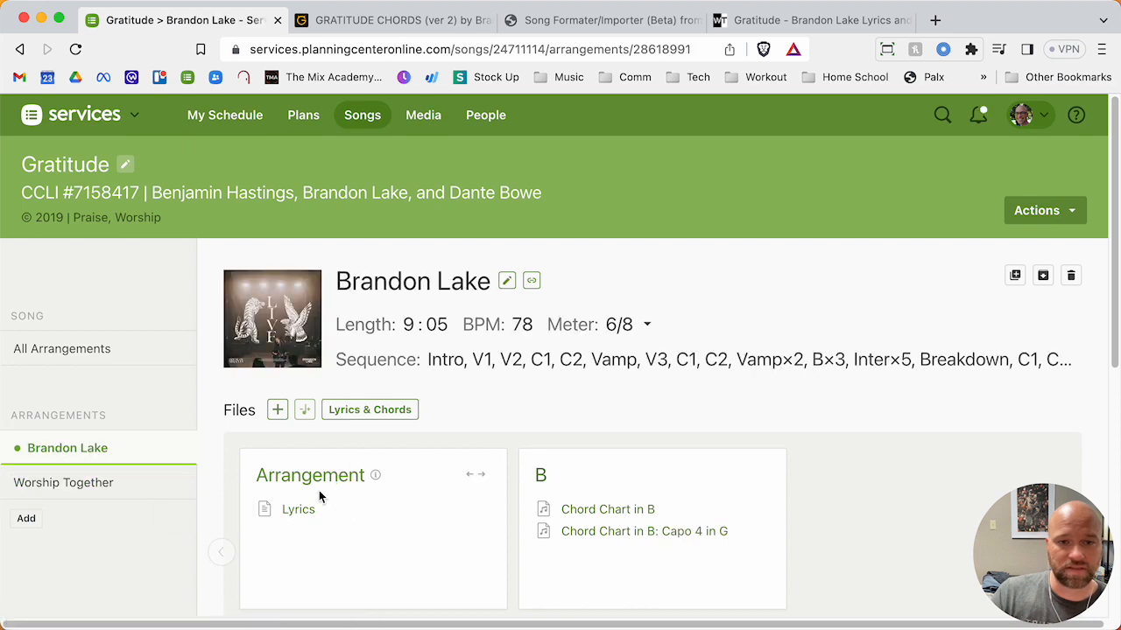
{"action": "left_click", "coordinate": [390, 412]}
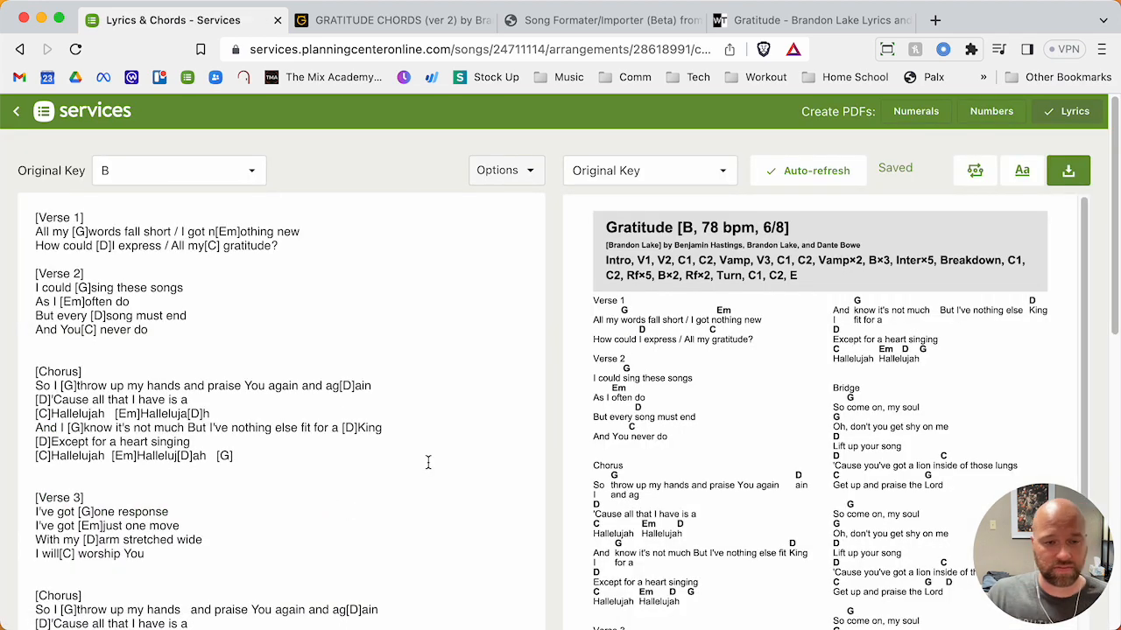
{"action": "key", "text": "super+Down"}
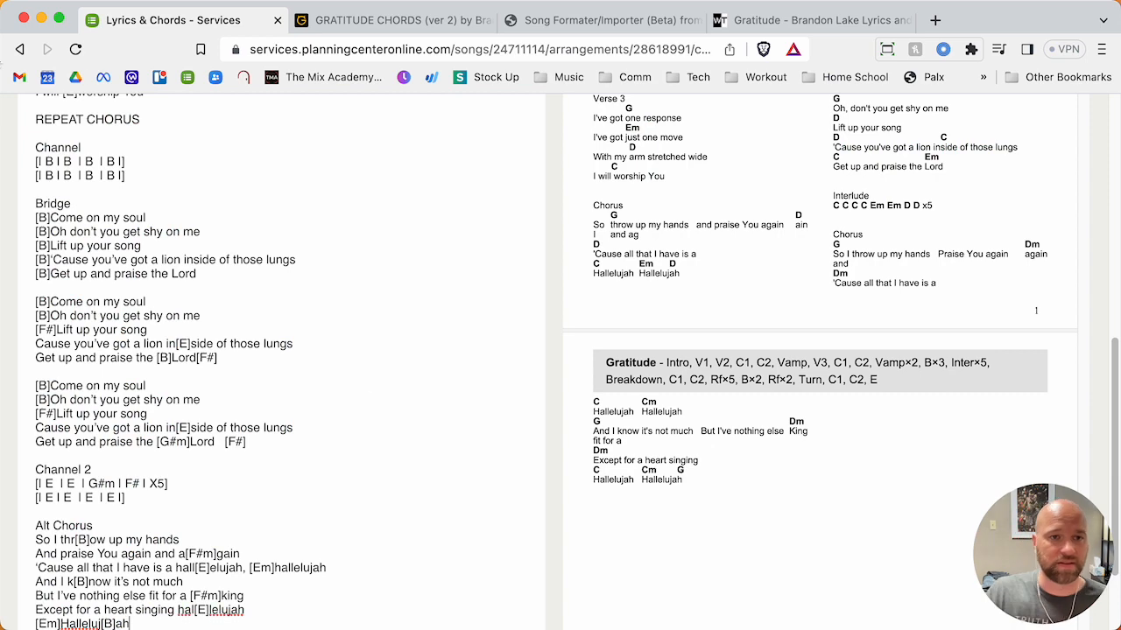
{"action": "scroll", "coordinate": [222, 242], "scroll_direction": "up", "scroll_amount": 6}
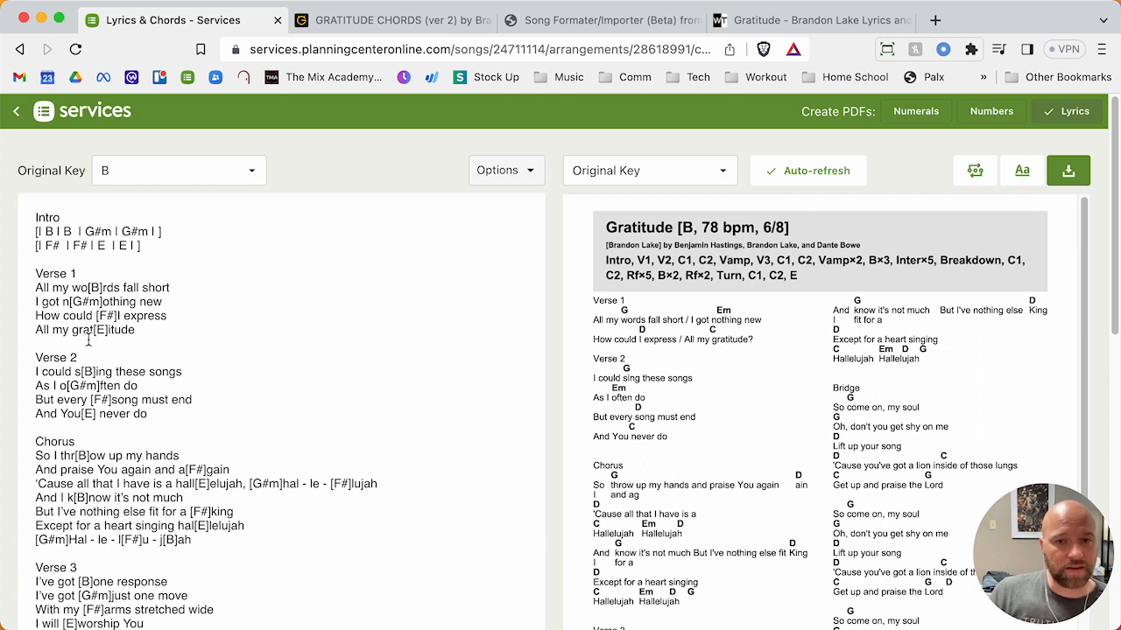
{"action": "left_click", "coordinate": [266, 329]}
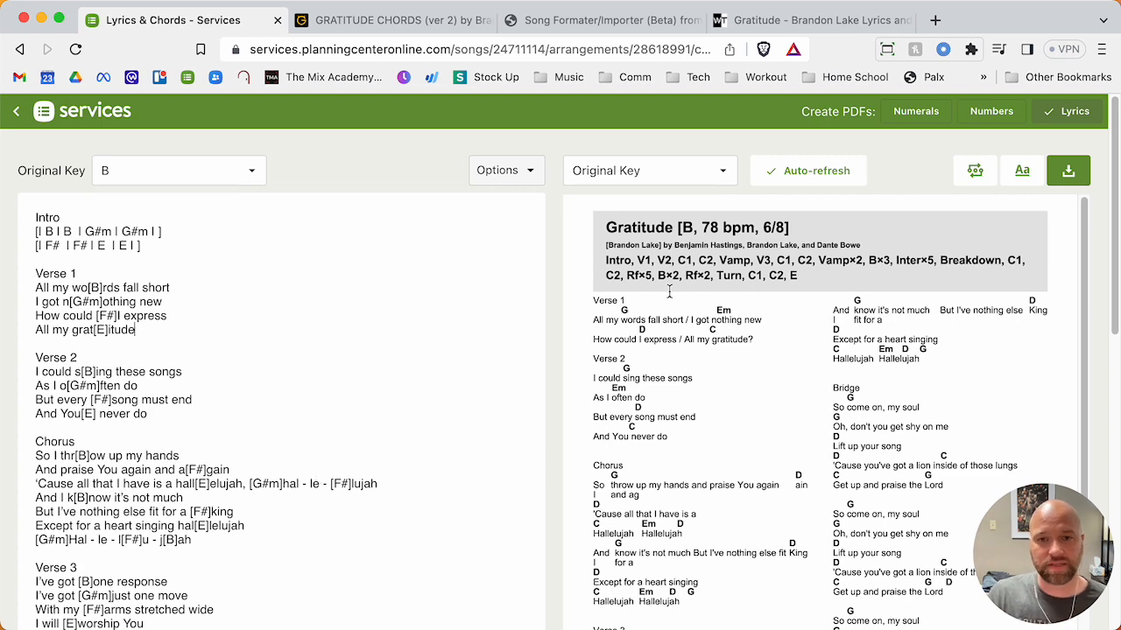
Refresh the chart preview by reselecting Original Key for it, and switch the song's original key to D and back to B.
{"action": "left_click", "coordinate": [671, 183]}
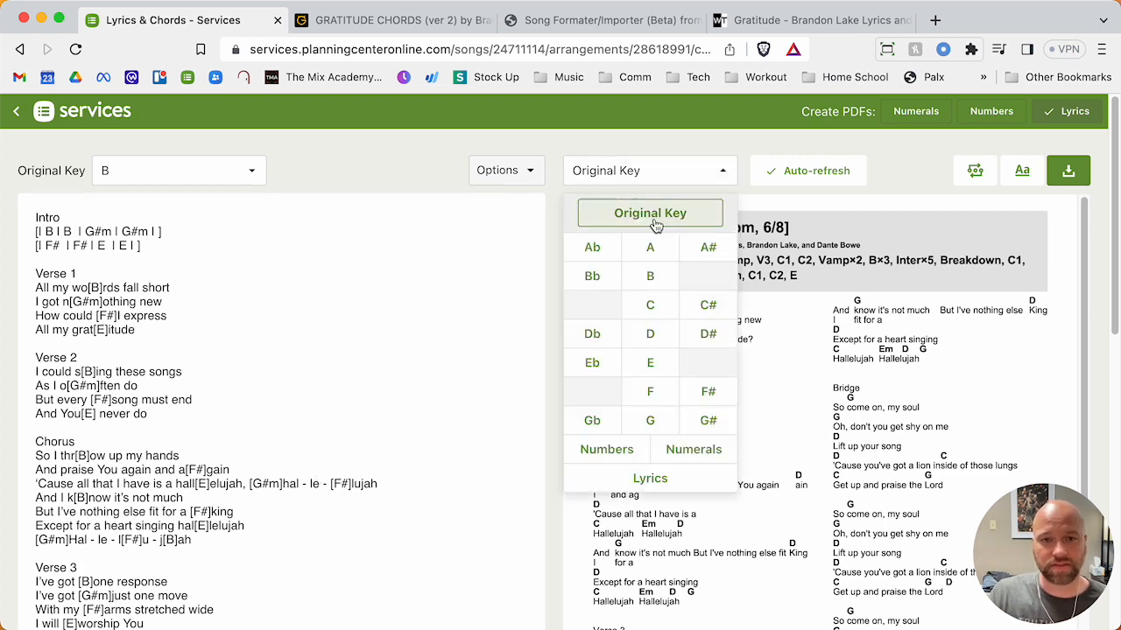
{"action": "left_click", "coordinate": [661, 217]}
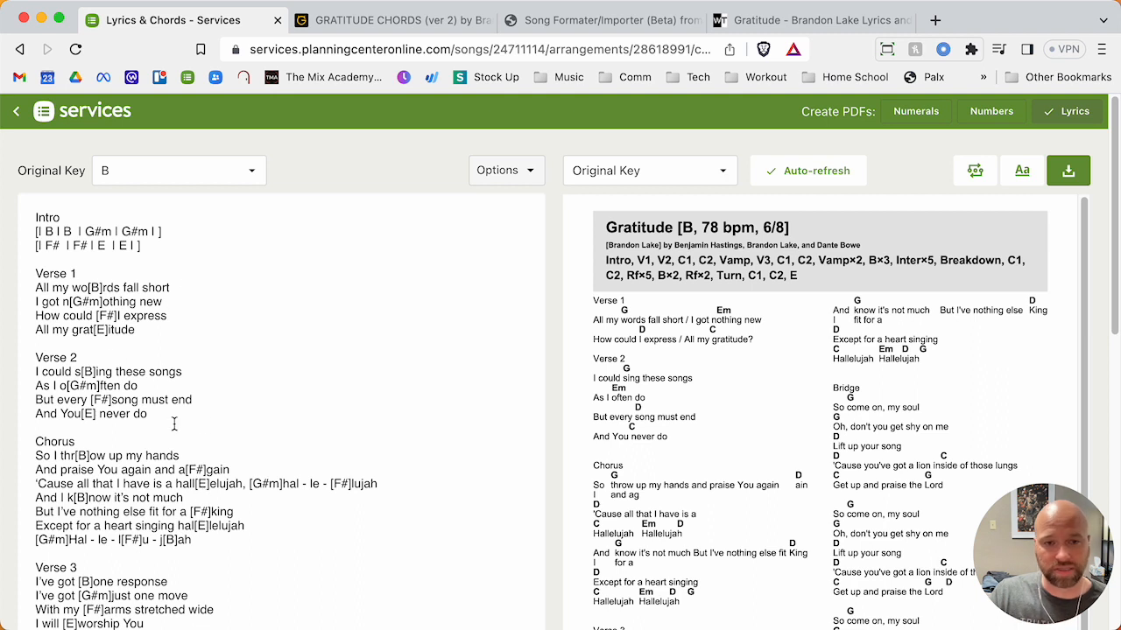
{"action": "left_click", "coordinate": [218, 175]}
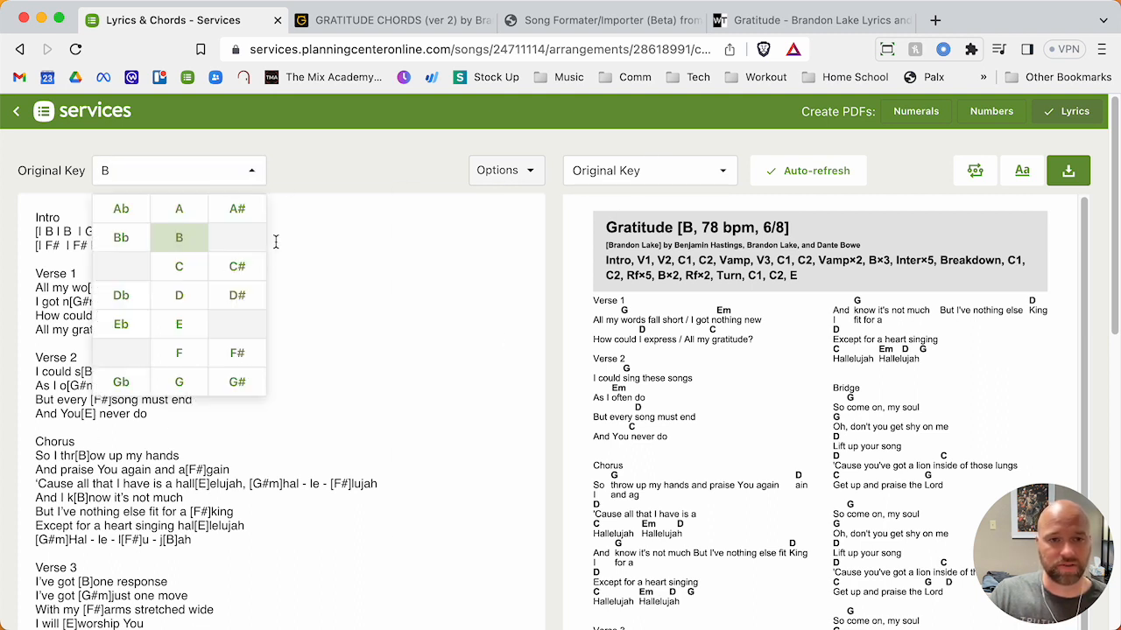
{"action": "left_click", "coordinate": [178, 294]}
{"action": "left_click", "coordinate": [249, 173]}
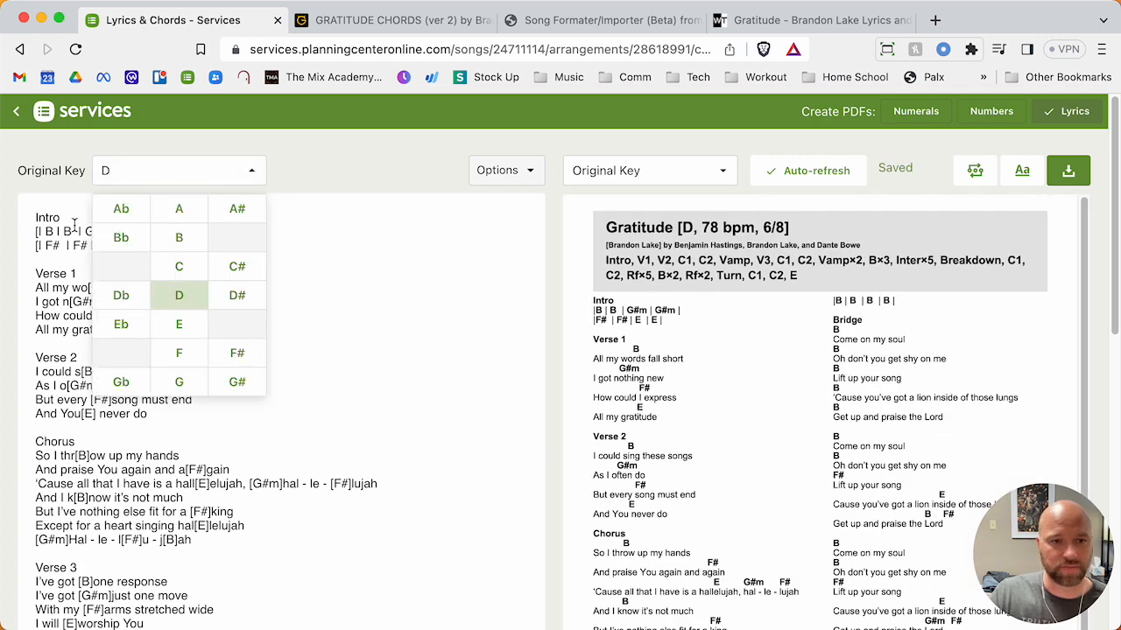
{"action": "left_click", "coordinate": [178, 237]}
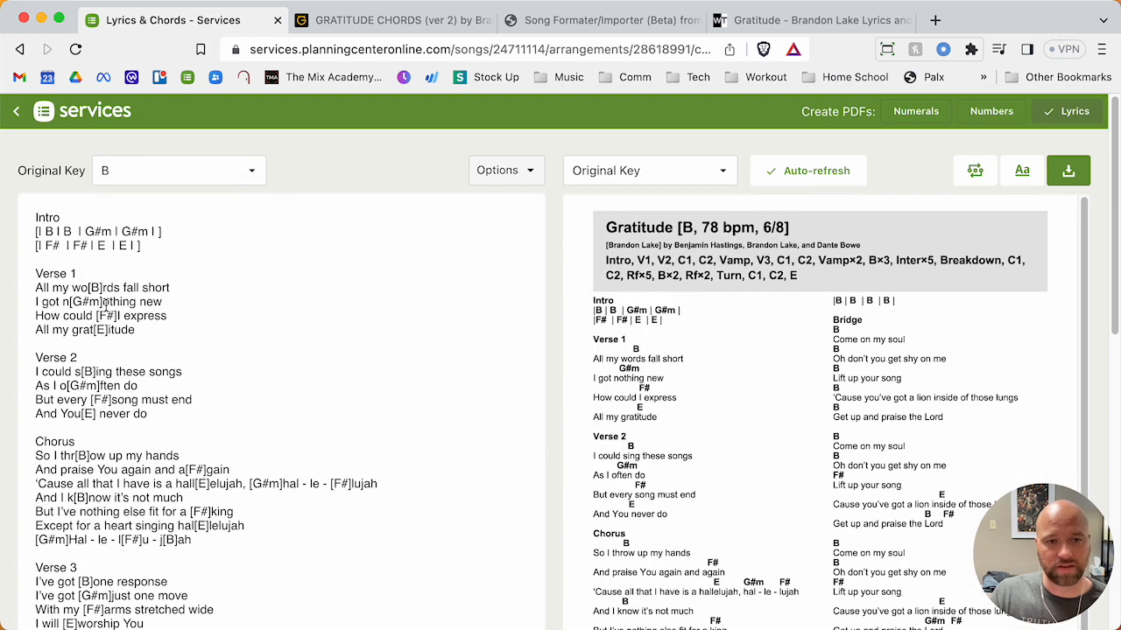
Transpose the chart preview to G and check how the song spreads over the pages.
{"action": "left_click", "coordinate": [662, 169]}
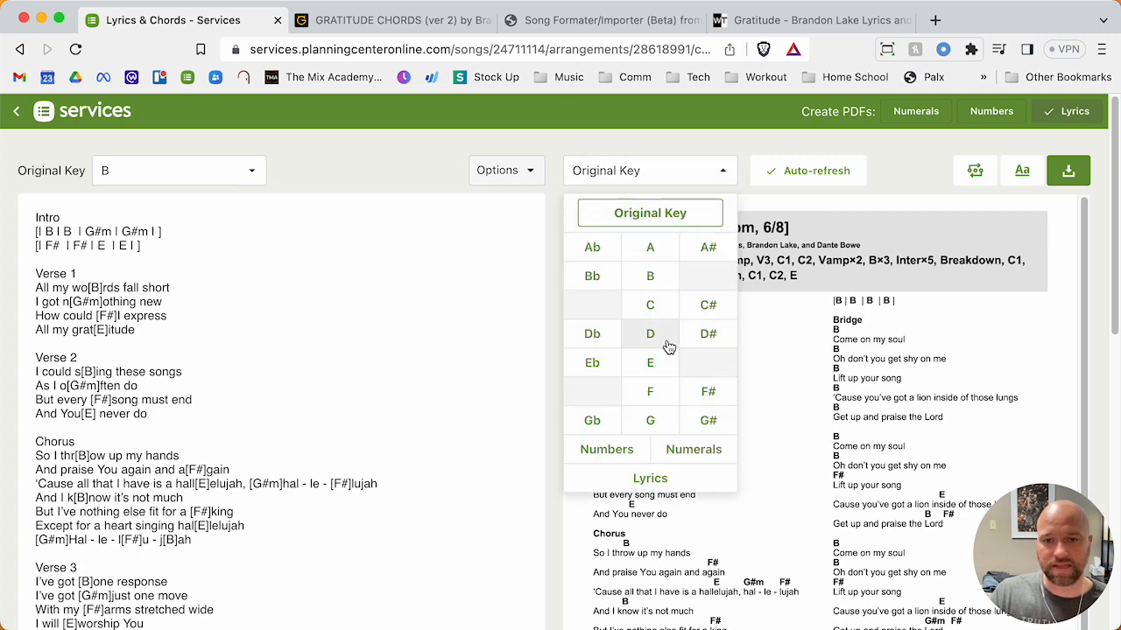
{"action": "left_click", "coordinate": [649, 422]}
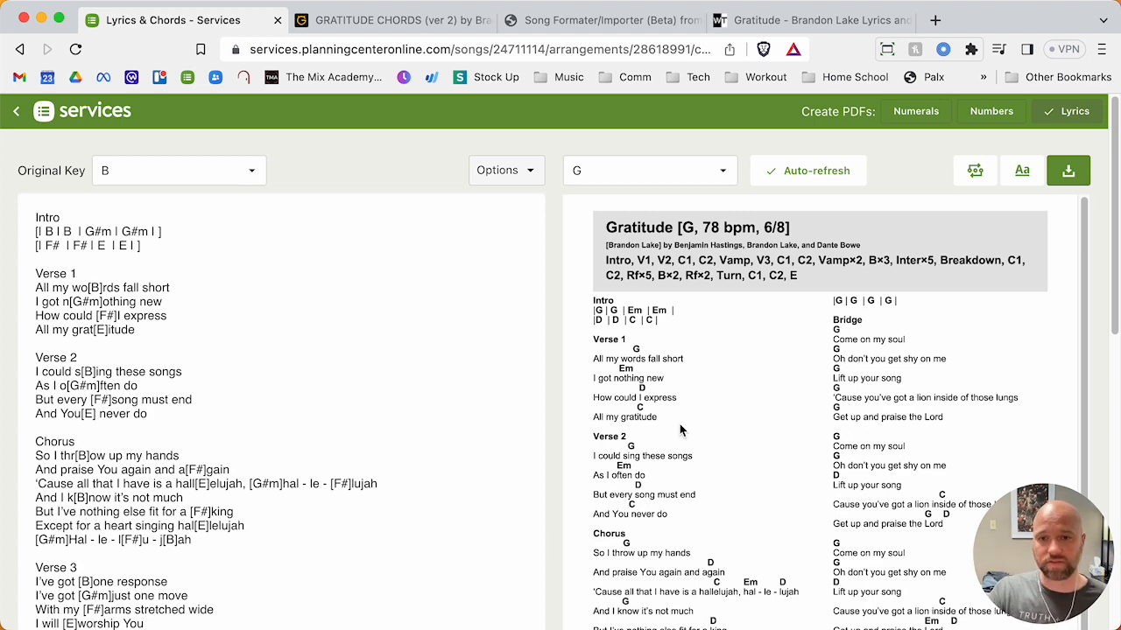
{"action": "scroll", "coordinate": [680, 427], "scroll_direction": "down", "scroll_amount": 10}
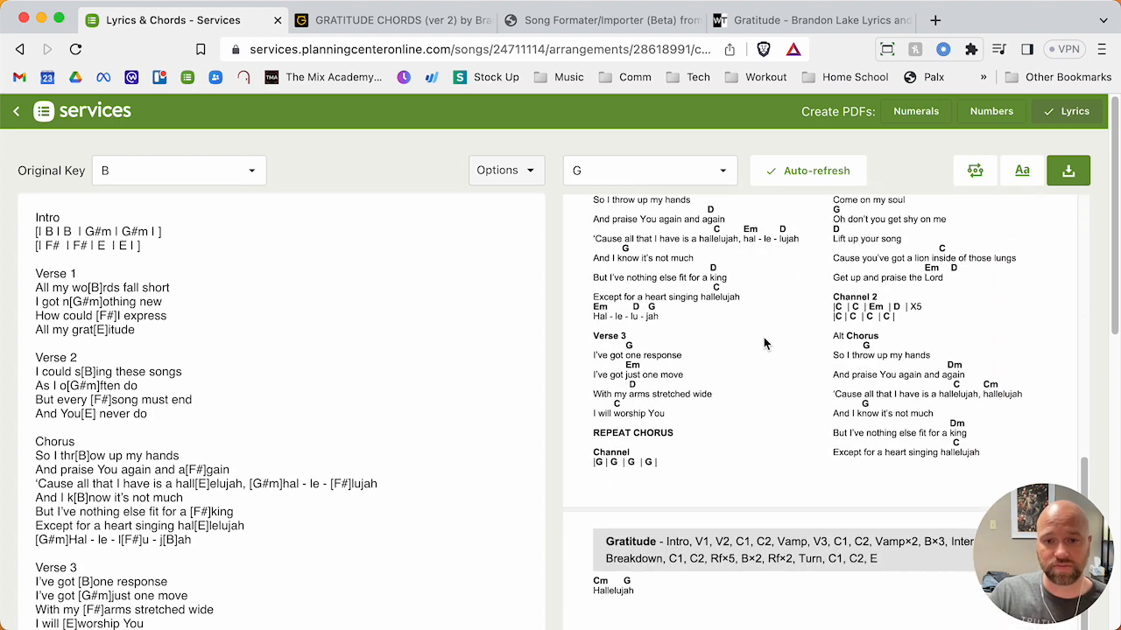
{"action": "scroll", "coordinate": [764, 342], "scroll_direction": "down", "scroll_amount": 5}
{"action": "scroll", "coordinate": [760, 354], "scroll_direction": "down", "scroll_amount": 3}
{"action": "scroll", "coordinate": [758, 355], "scroll_direction": "up", "scroll_amount": 15}
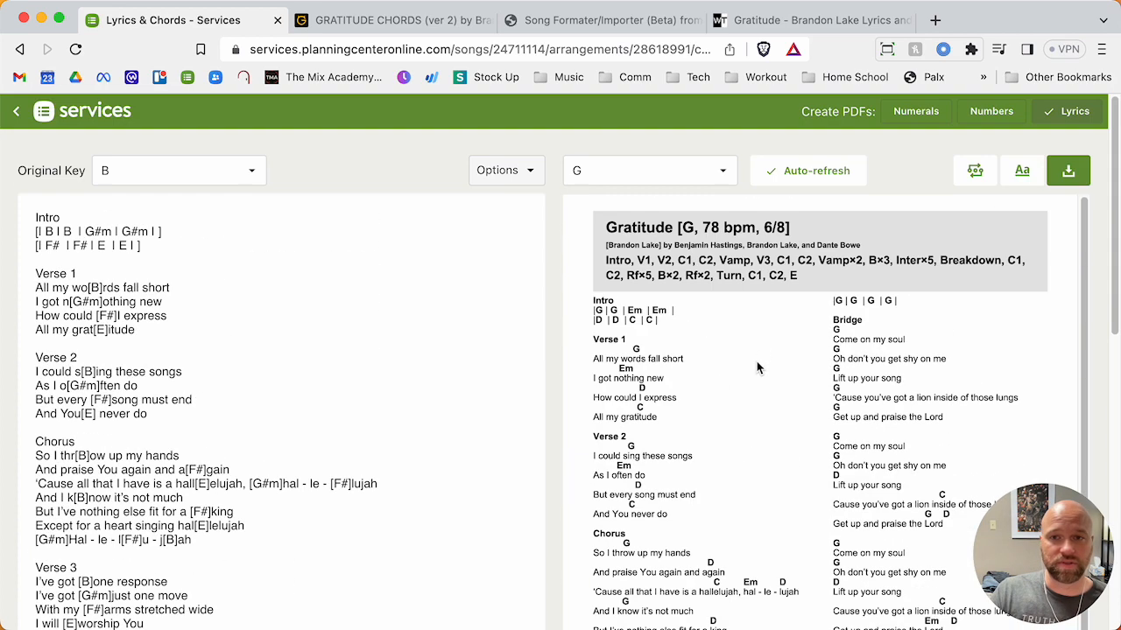
{"action": "scroll", "coordinate": [774, 421], "scroll_direction": "down", "scroll_amount": 10}
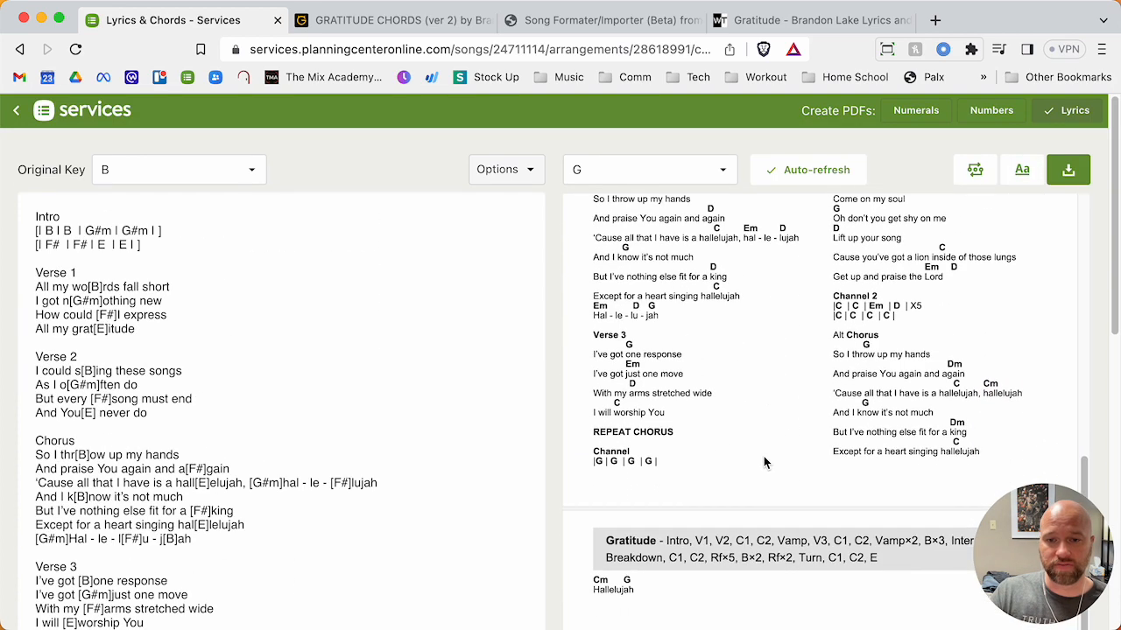
Set the text size to 10 for this chart only and save the formatting.
{"action": "left_click", "coordinate": [1018, 131]}
{"action": "left_click", "coordinate": [670, 332]}
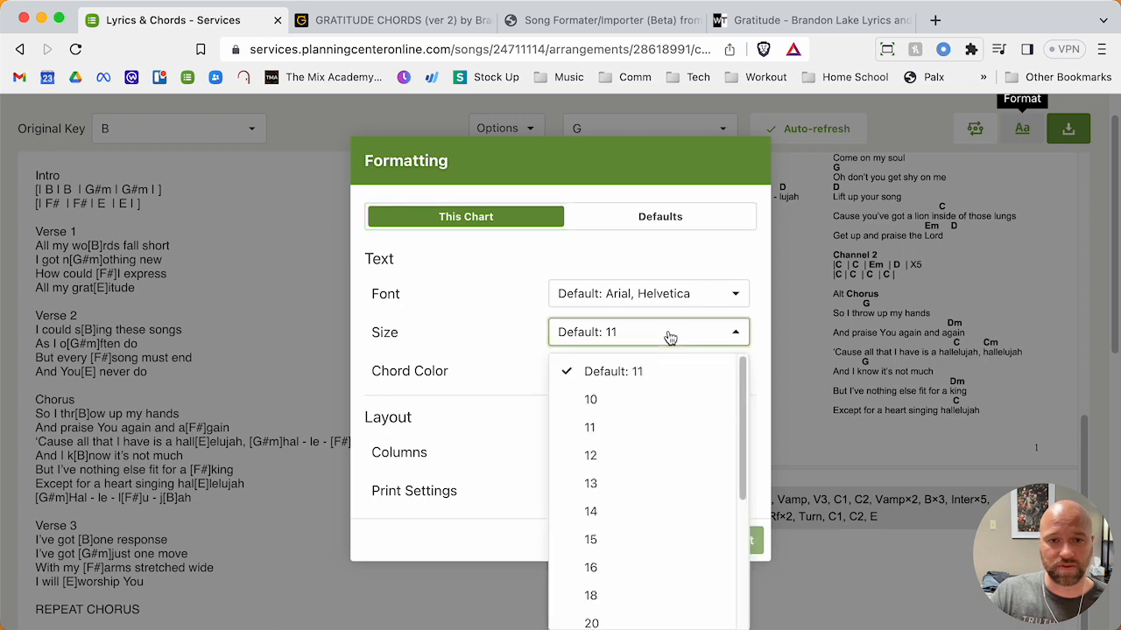
{"action": "left_click", "coordinate": [626, 411]}
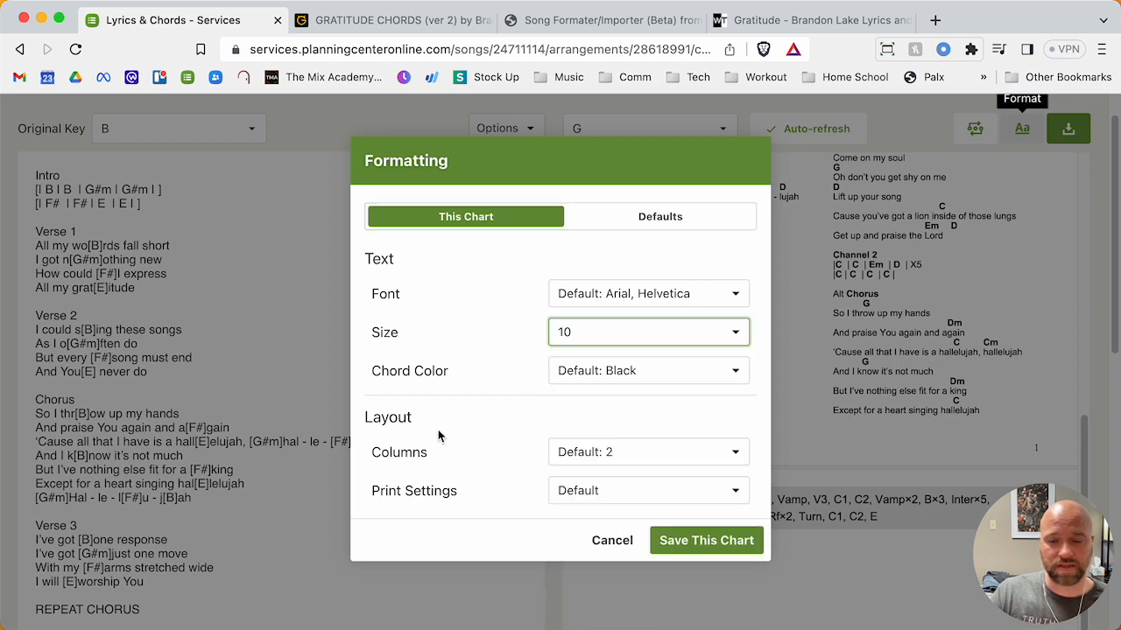
{"action": "left_click", "coordinate": [696, 550]}
{"action": "scroll", "coordinate": [887, 409], "scroll_direction": "down", "scroll_amount": 10}
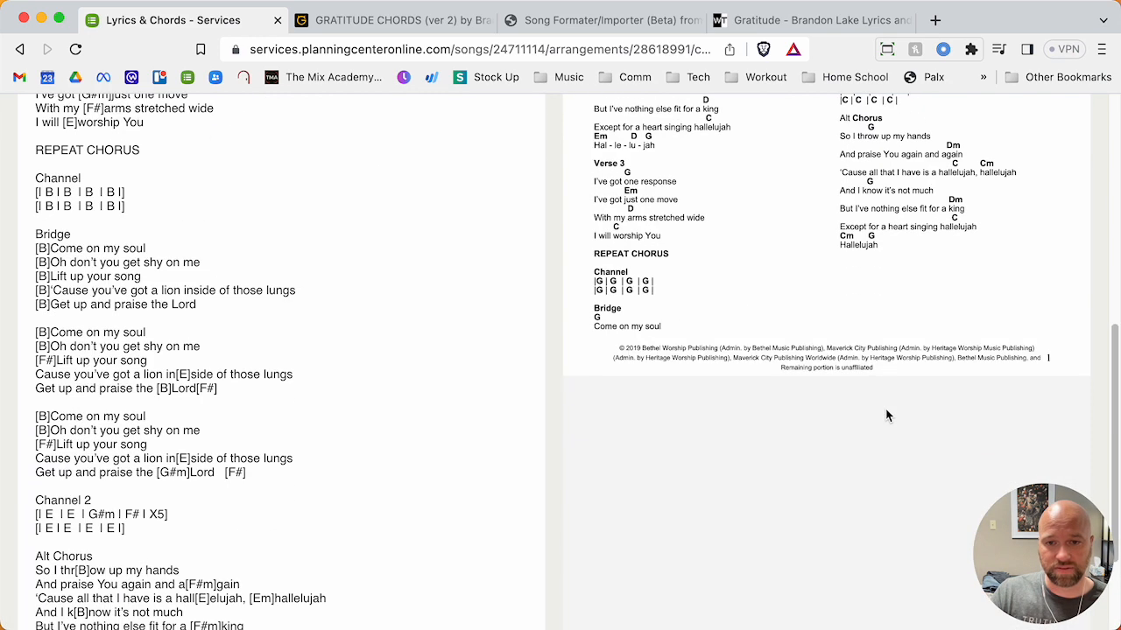
{"action": "scroll", "coordinate": [879, 203], "scroll_direction": "up", "scroll_amount": 10}
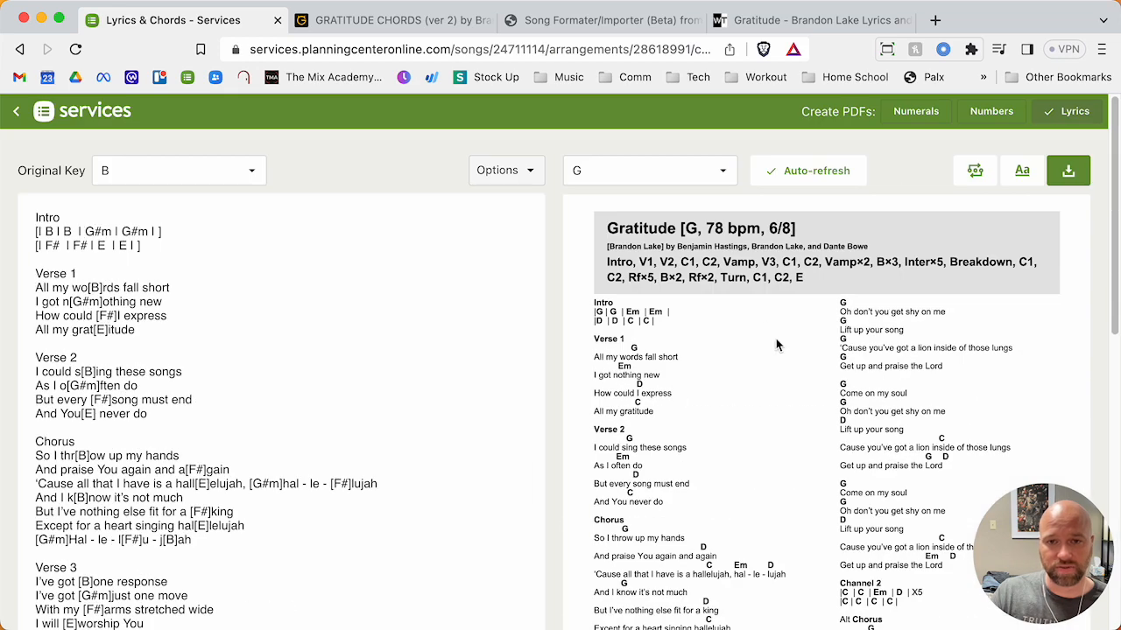
Insert a COLUMN_BREAK code between the Channel section and the Bridge heading.
{"action": "scroll", "coordinate": [788, 359], "scroll_direction": "down", "scroll_amount": 4}
{"action": "scroll", "coordinate": [789, 359], "scroll_direction": "down", "scroll_amount": 2}
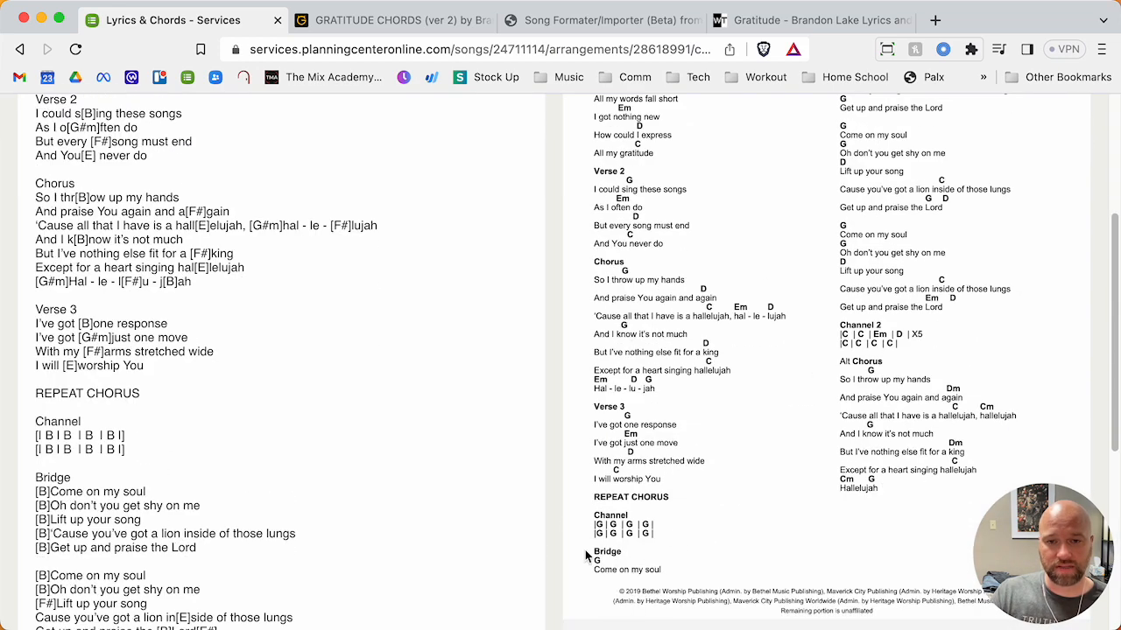
{"action": "scroll", "coordinate": [271, 527], "scroll_direction": "down", "scroll_amount": 6}
{"action": "scroll", "coordinate": [622, 285], "scroll_direction": "up", "scroll_amount": 12}
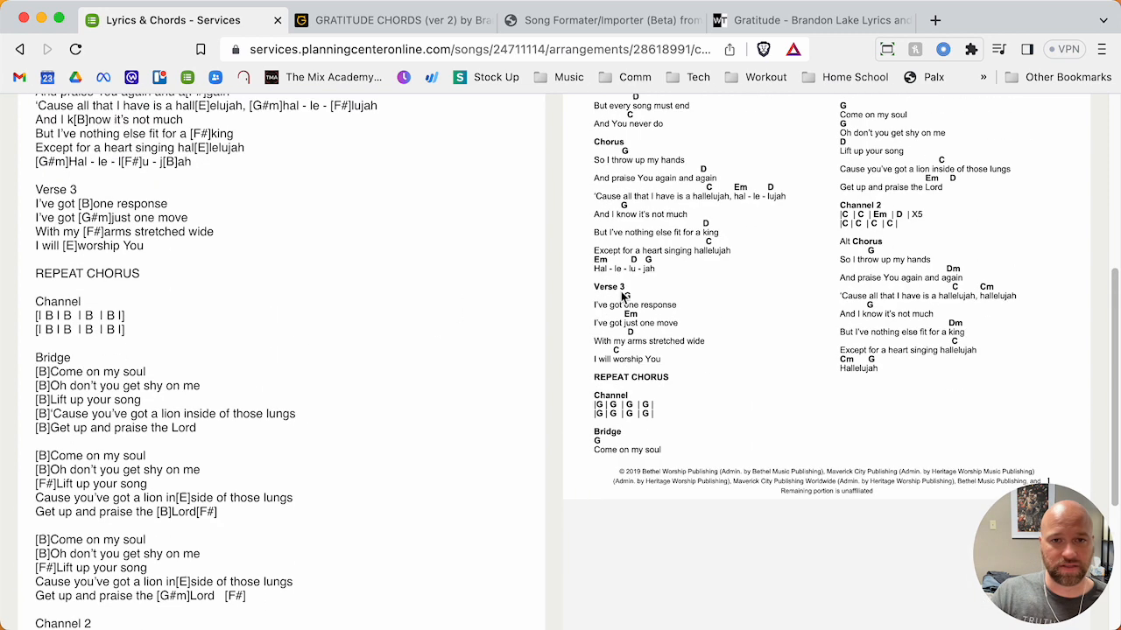
{"action": "left_click", "coordinate": [518, 177]}
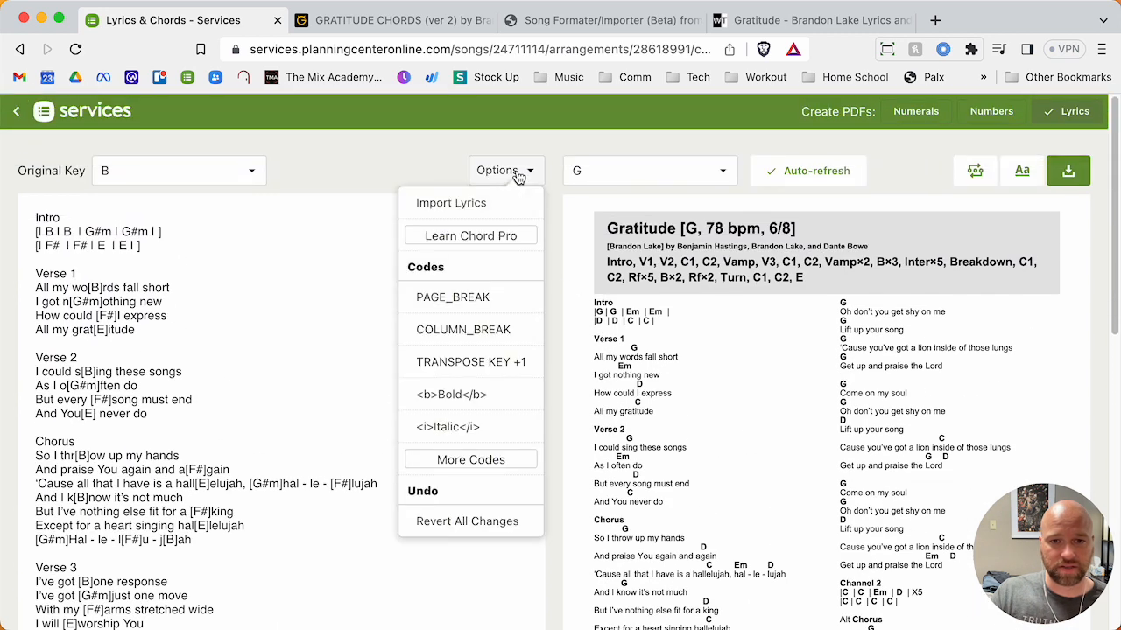
{"action": "left_click", "coordinate": [485, 325]}
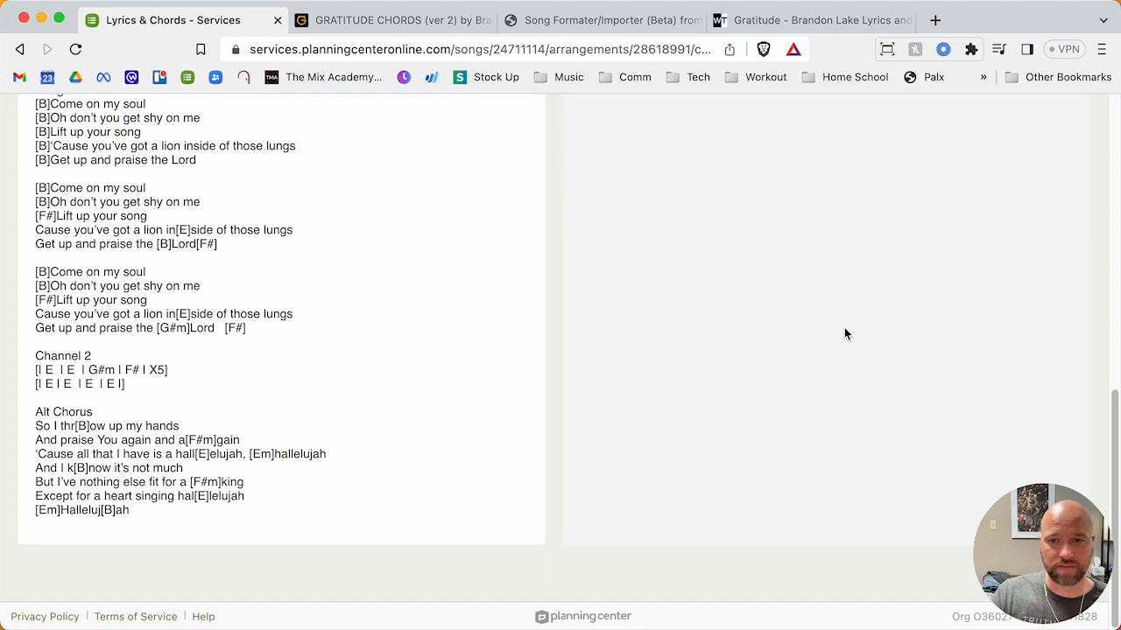
{"action": "scroll", "coordinate": [862, 338], "scroll_direction": "up", "scroll_amount": 10}
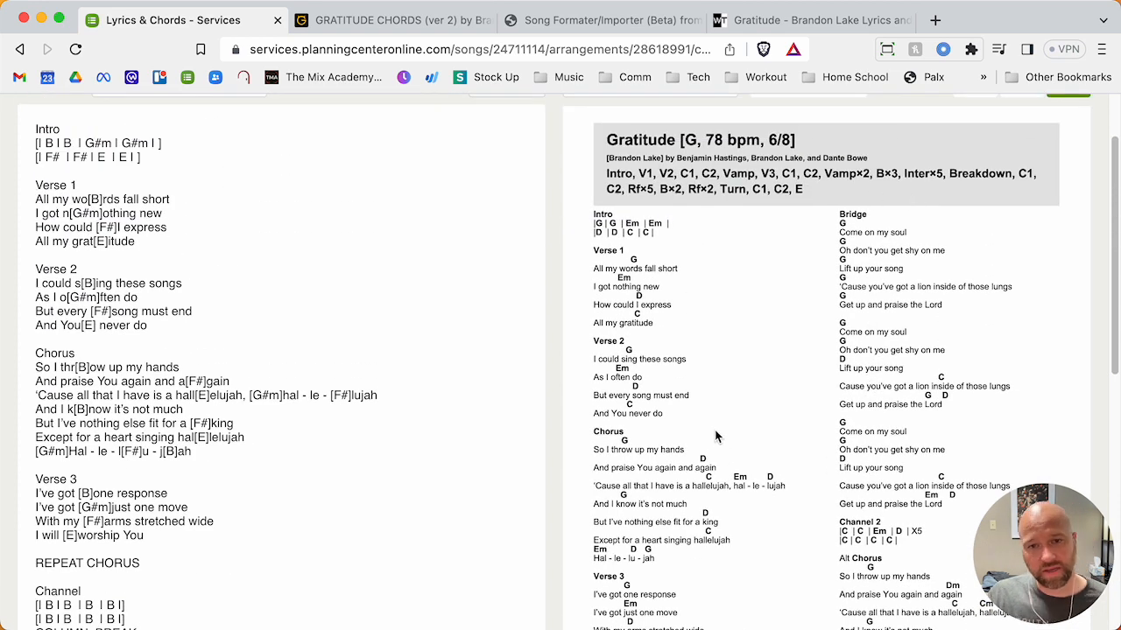
{"action": "scroll", "coordinate": [354, 383], "scroll_direction": "up", "scroll_amount": 2}
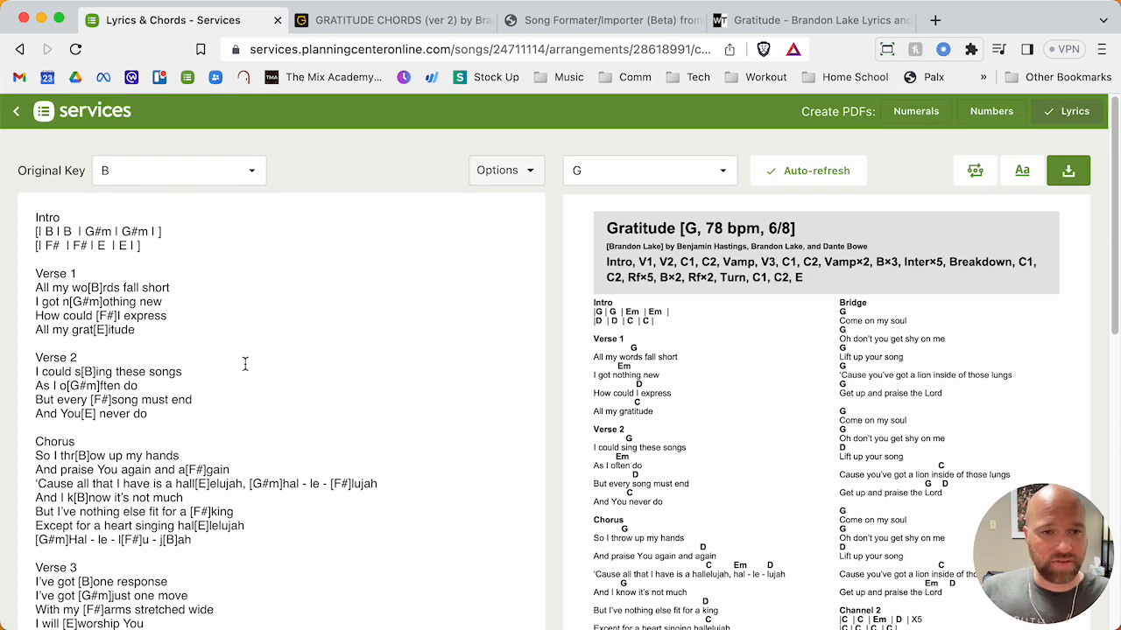
Change the F# chord at the end of the last Bridge line to [| F# / / / / /] and check the preview.
{"action": "left_click", "coordinate": [63, 301]}
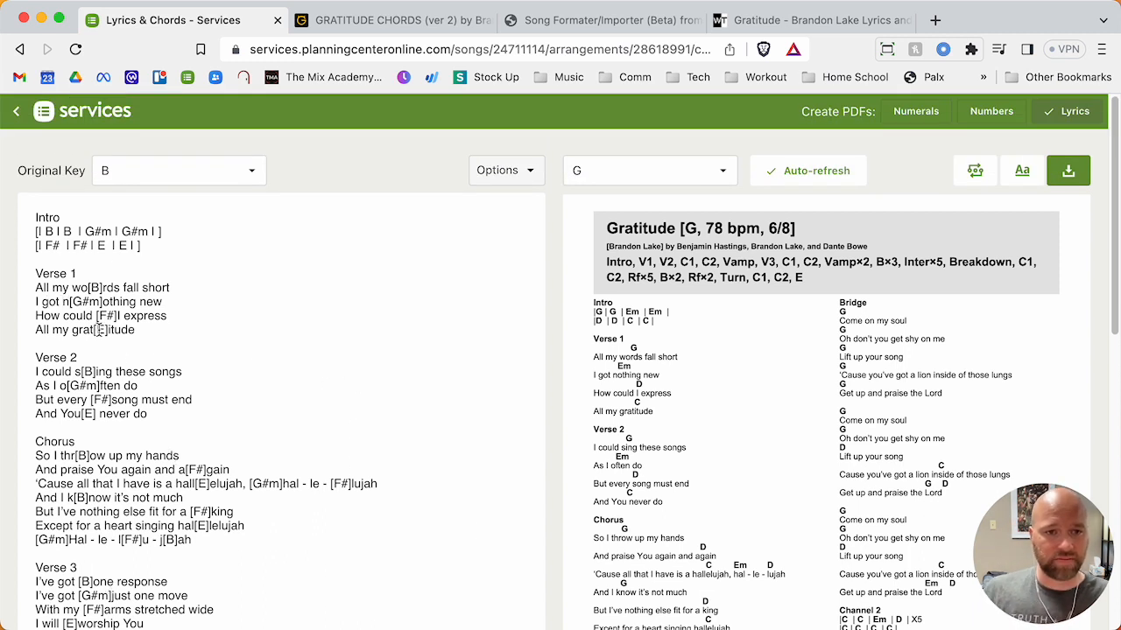
{"action": "scroll", "coordinate": [240, 520], "scroll_direction": "down", "scroll_amount": 10}
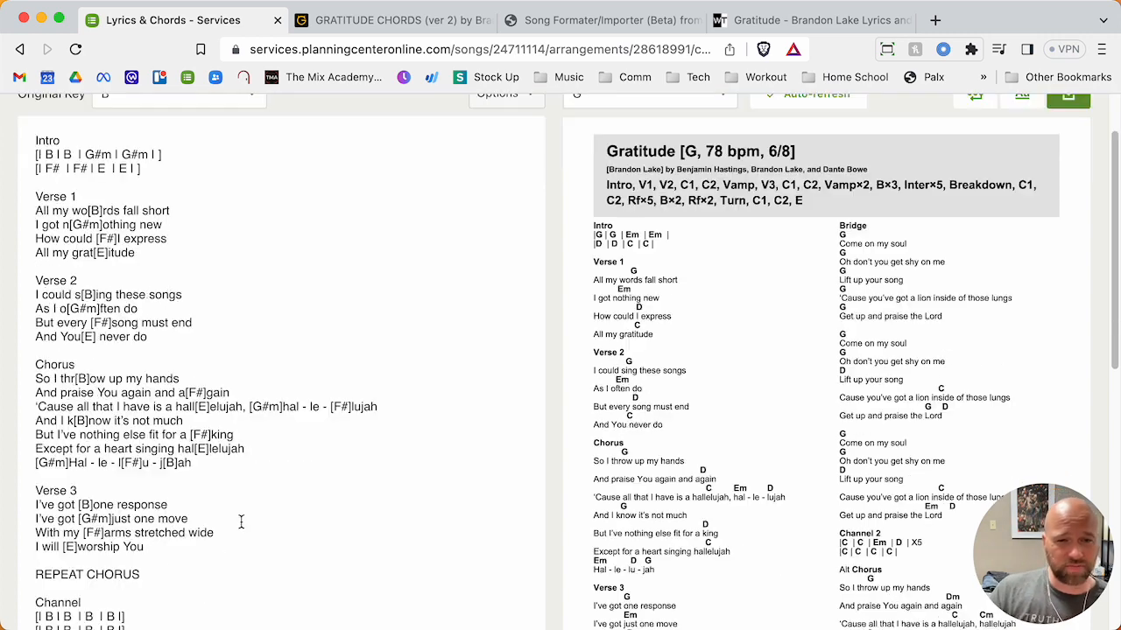
{"action": "scroll", "coordinate": [240, 520], "scroll_direction": "down", "scroll_amount": 5}
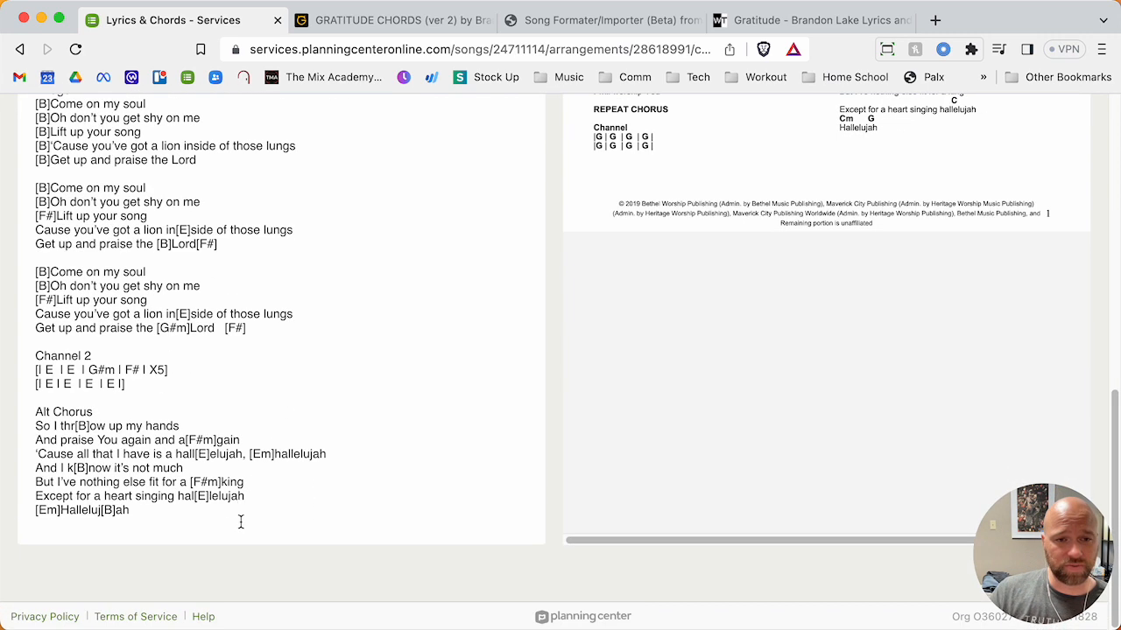
{"action": "scroll", "coordinate": [241, 522], "scroll_direction": "up", "scroll_amount": 1}
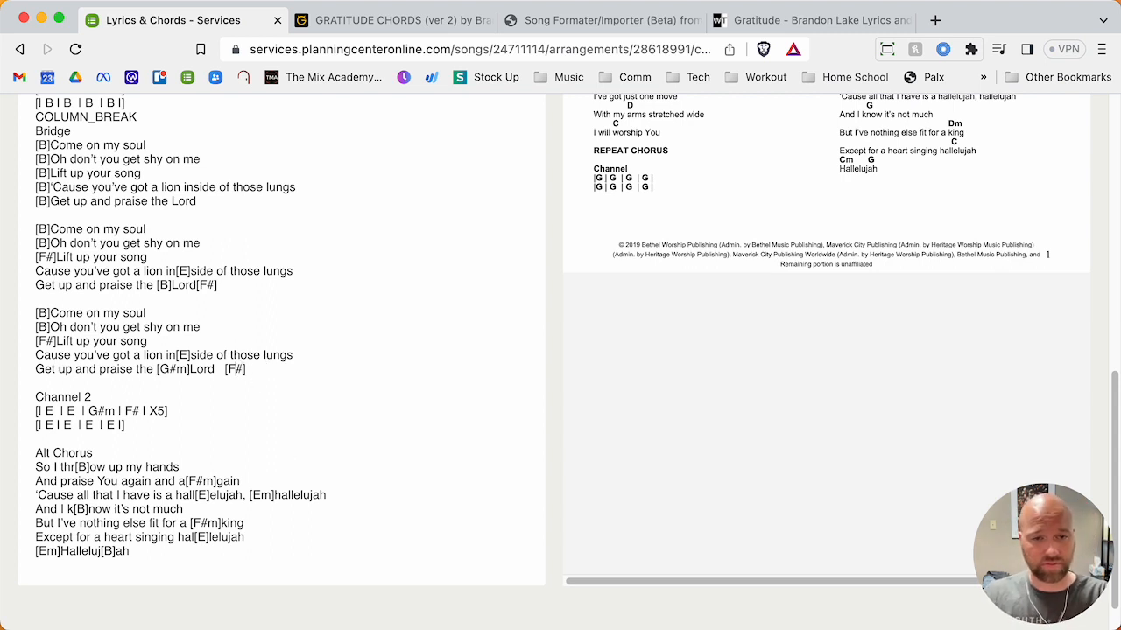
{"action": "type", "text": "|"}
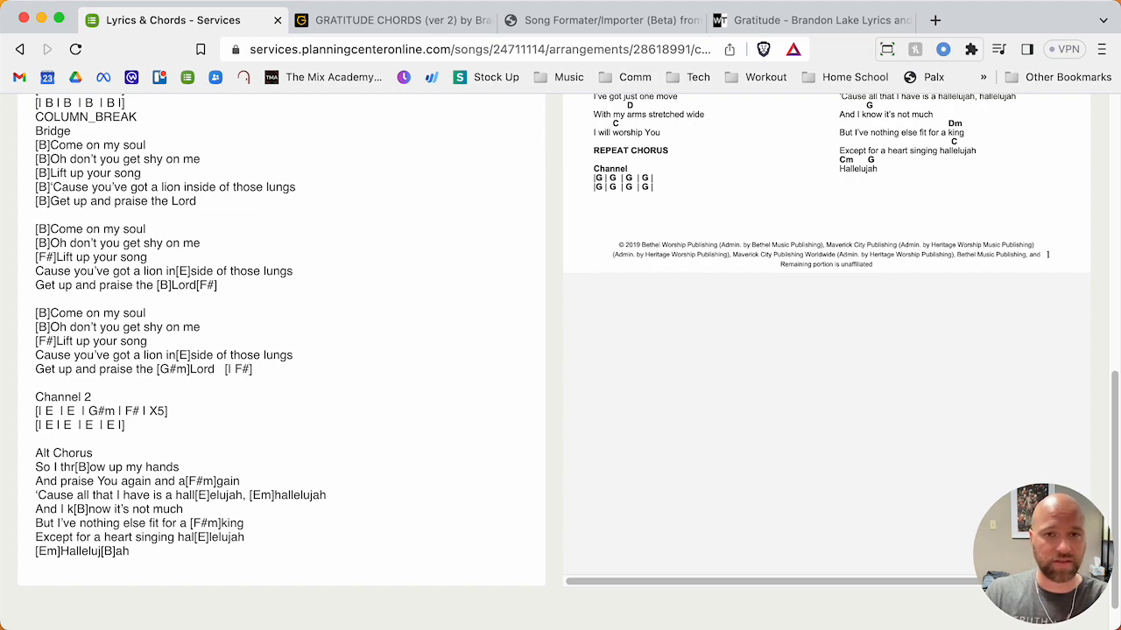
{"action": "scroll", "coordinate": [389, 345], "scroll_direction": "up", "scroll_amount": 15}
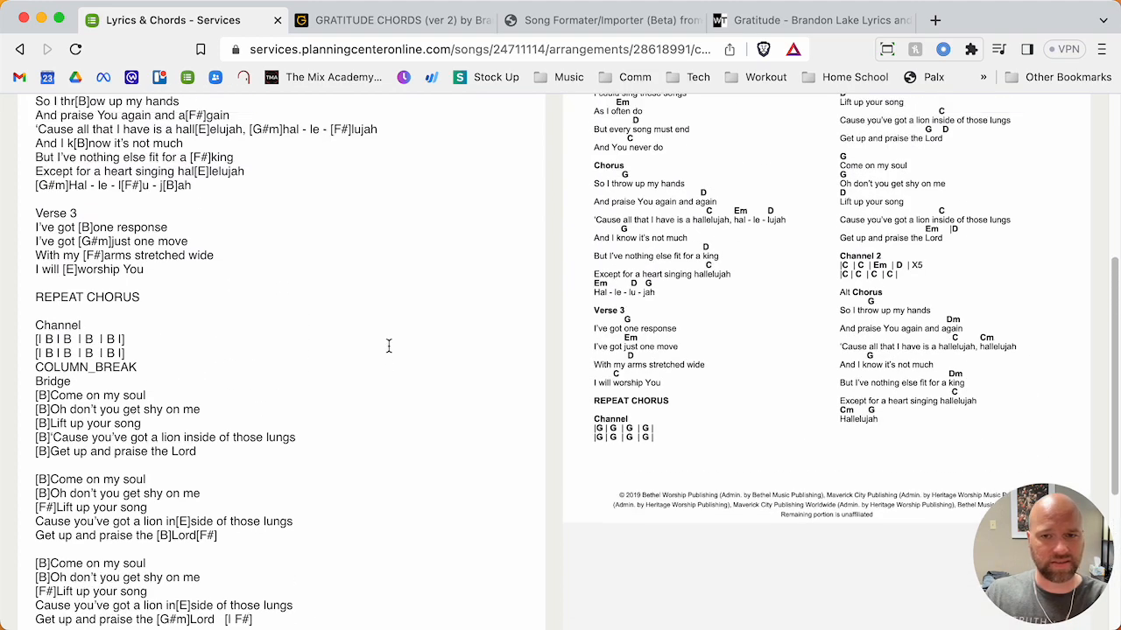
{"action": "scroll", "coordinate": [403, 477], "scroll_direction": "down", "scroll_amount": 15}
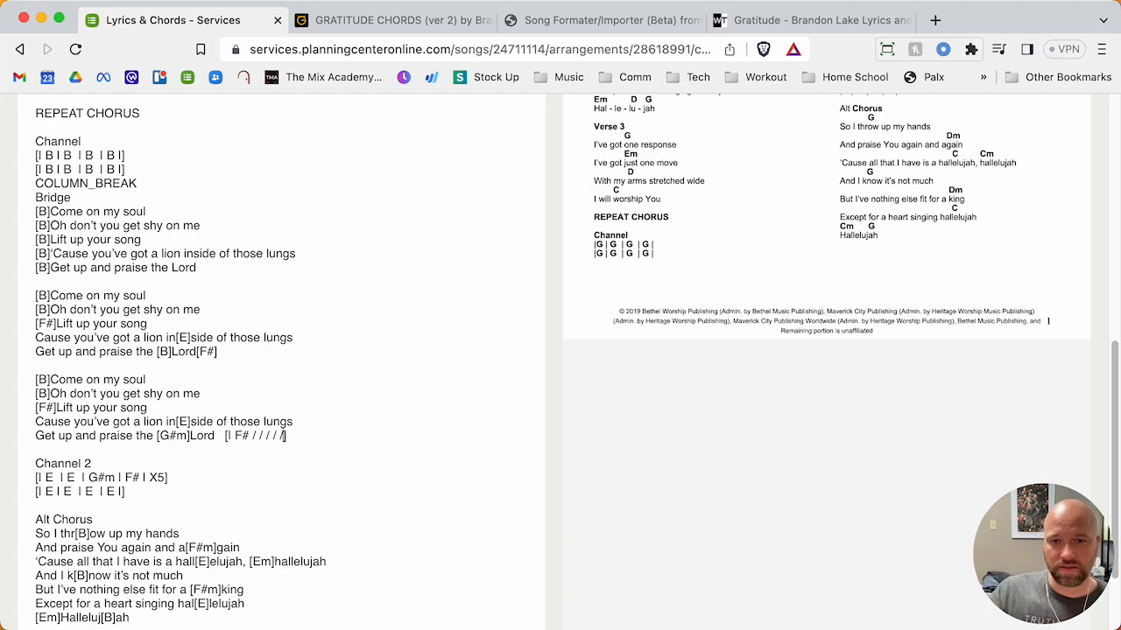
{"action": "scroll", "coordinate": [717, 390], "scroll_direction": "up", "scroll_amount": 5}
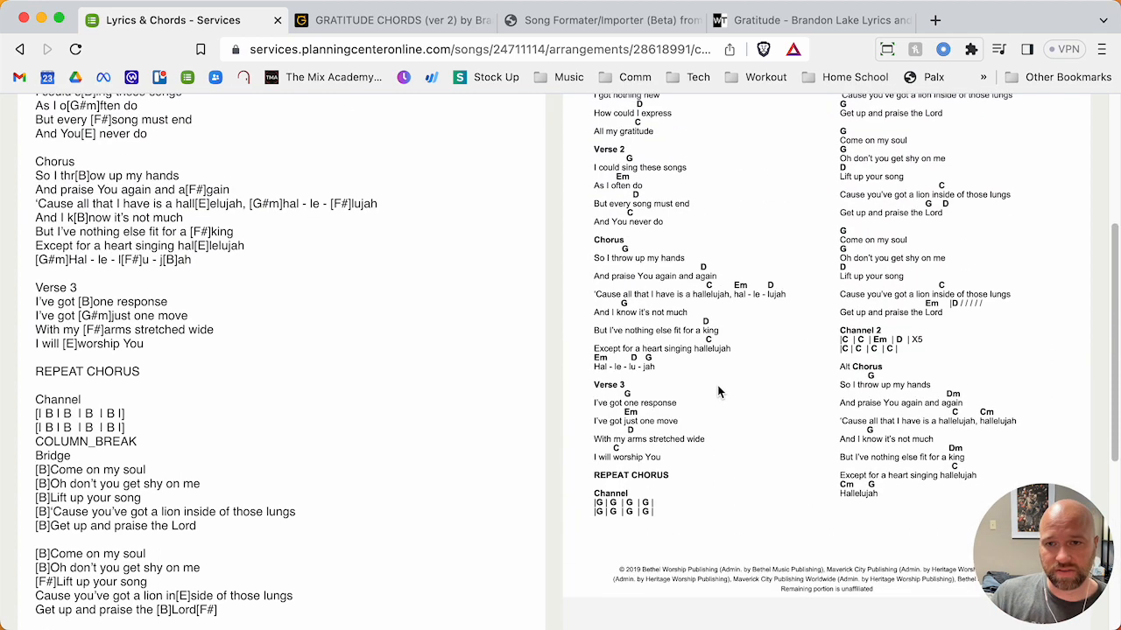
Set the chart preview back to Original Key and check the two-column layout down to the end of the song.
{"action": "scroll", "coordinate": [964, 316], "scroll_direction": "up", "scroll_amount": 5}
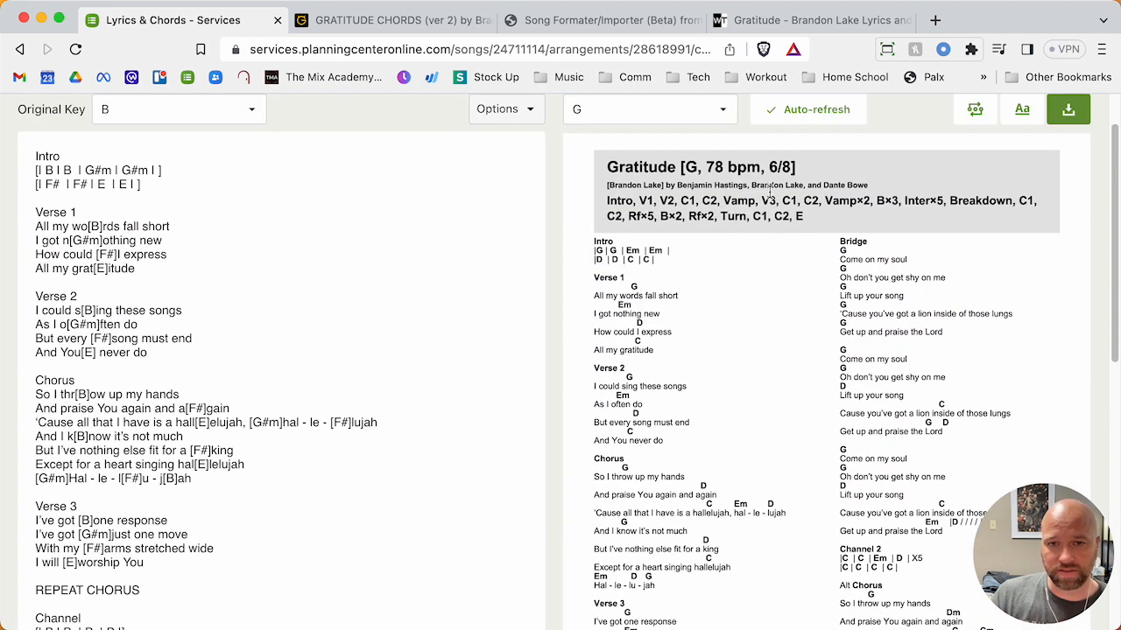
{"action": "left_click", "coordinate": [713, 113]}
{"action": "left_click", "coordinate": [656, 159]}
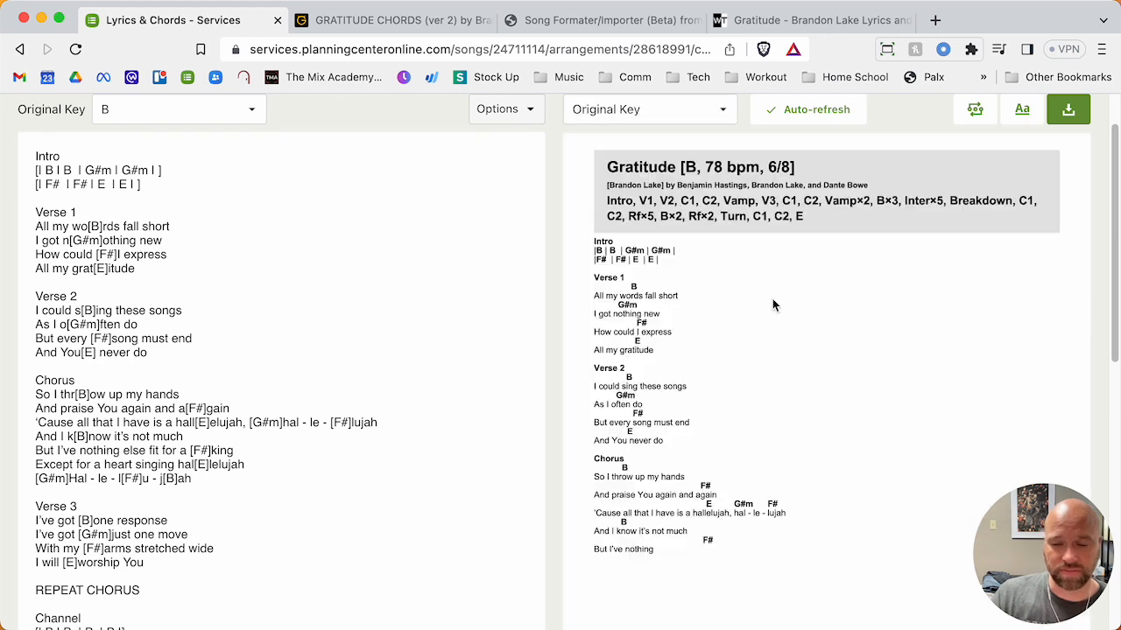
{"action": "scroll", "coordinate": [785, 331], "scroll_direction": "down", "scroll_amount": 3}
{"action": "scroll", "coordinate": [785, 330], "scroll_direction": "down", "scroll_amount": 3}
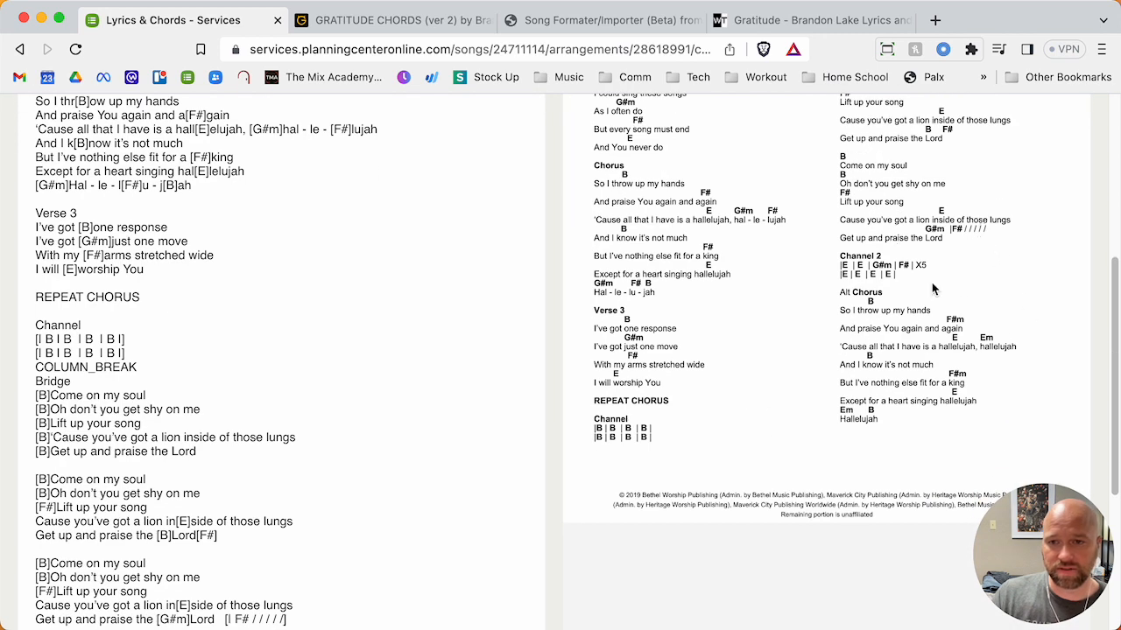
Remove the bar line and slashes around the F# chord in the last Bridge line, leaving [F#].
{"action": "scroll", "coordinate": [282, 516], "scroll_direction": "down", "scroll_amount": 2}
{"action": "left_click_drag", "start_coordinate": [283, 536], "coordinate": [261, 535]}
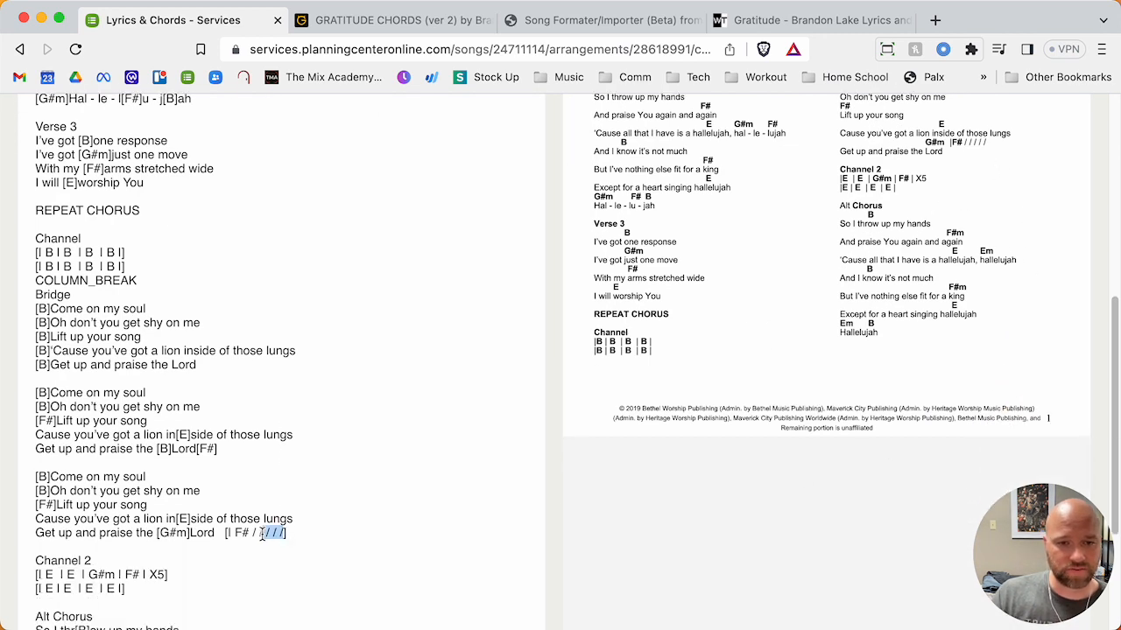
{"action": "key", "text": "BackSpace"}
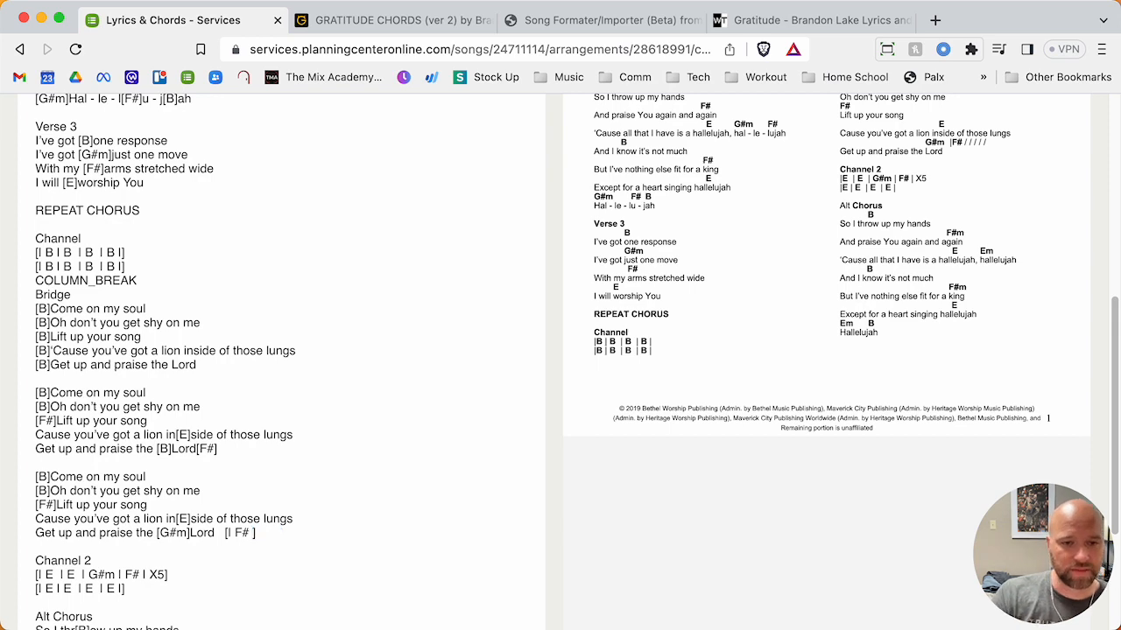
{"action": "key", "text": "BackSpace"}
{"action": "key", "text": "BackSpace"}
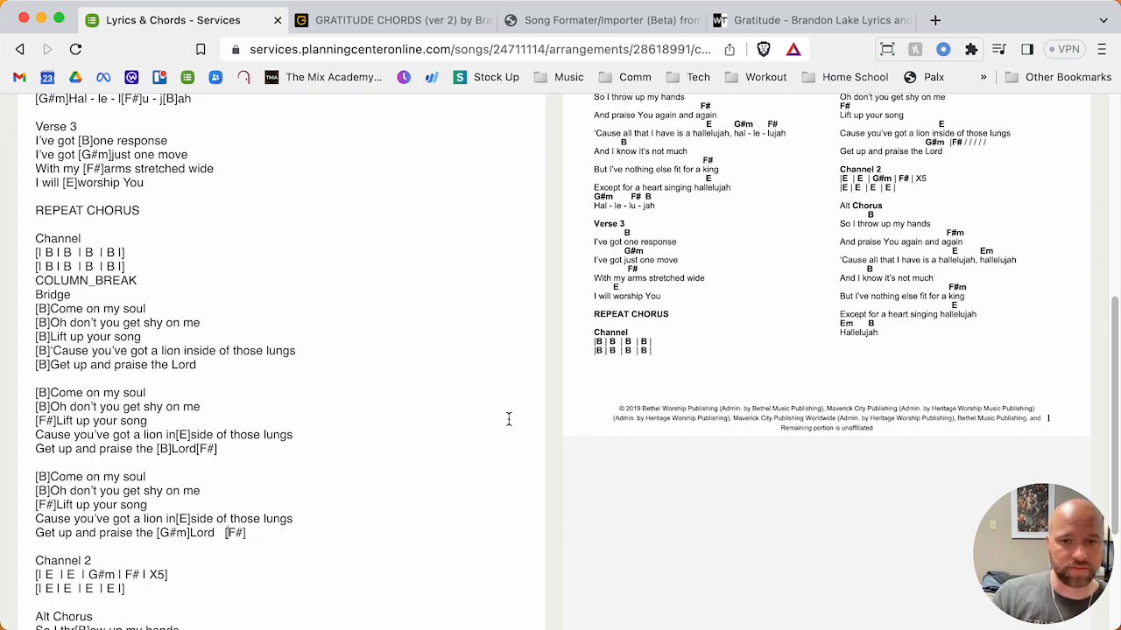
Leave the chart editor, delete the Worship Together arrangement forever and open the Brandon Lake arrangement.
{"action": "scroll", "coordinate": [508, 419], "scroll_direction": "up", "scroll_amount": 5}
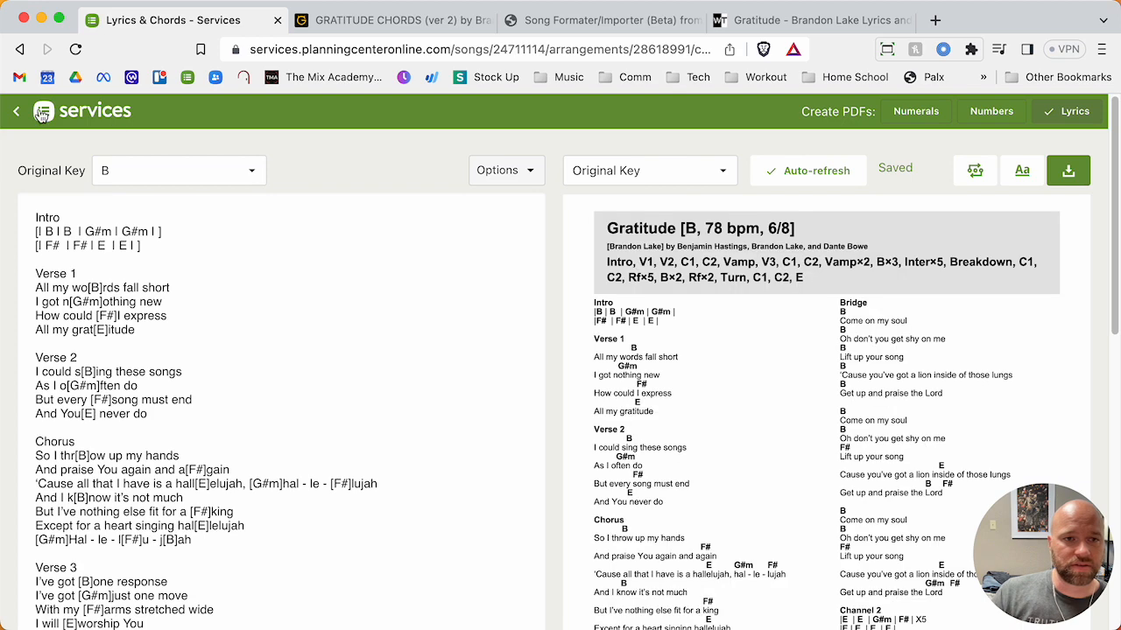
{"action": "left_click", "coordinate": [41, 115]}
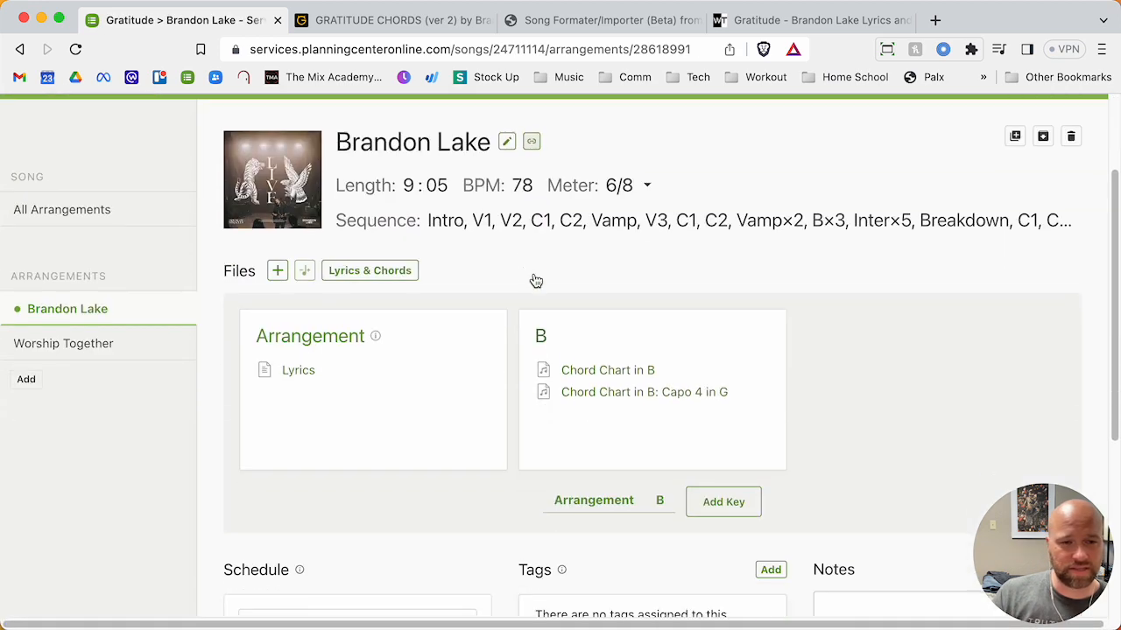
{"action": "left_click", "coordinate": [108, 345]}
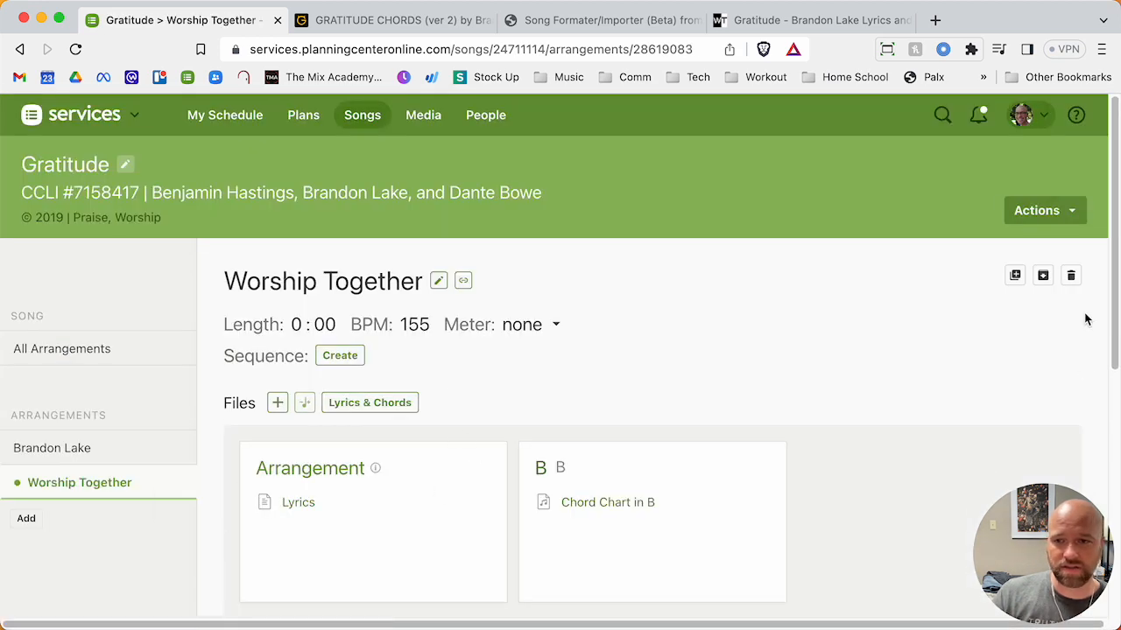
{"action": "left_click", "coordinate": [1070, 277]}
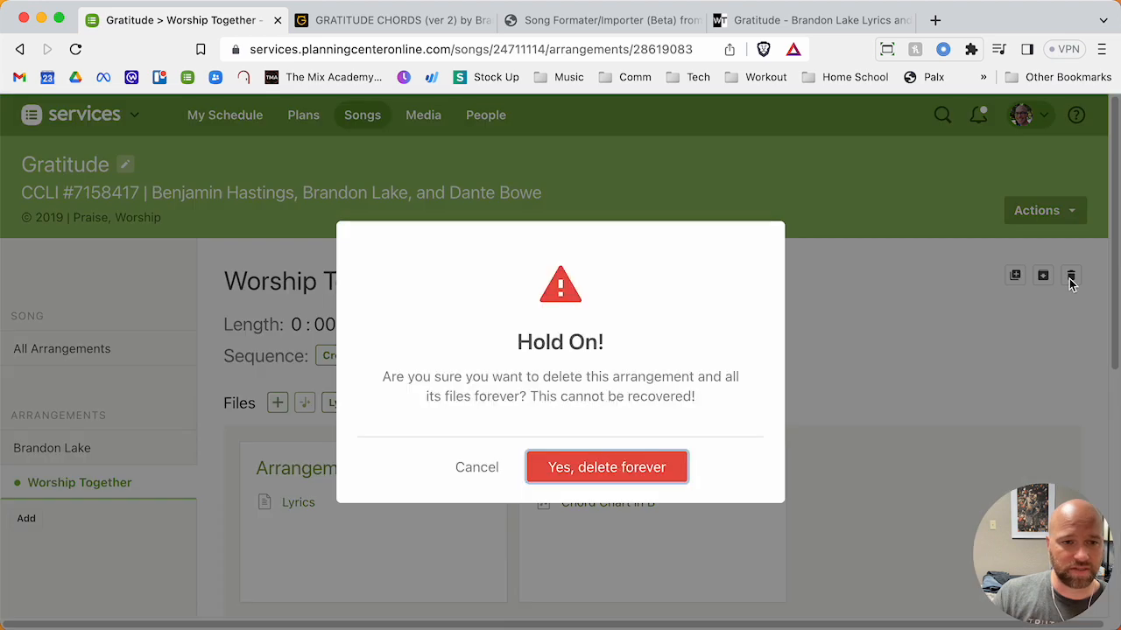
{"action": "left_click", "coordinate": [594, 469]}
{"action": "left_click", "coordinate": [26, 447]}
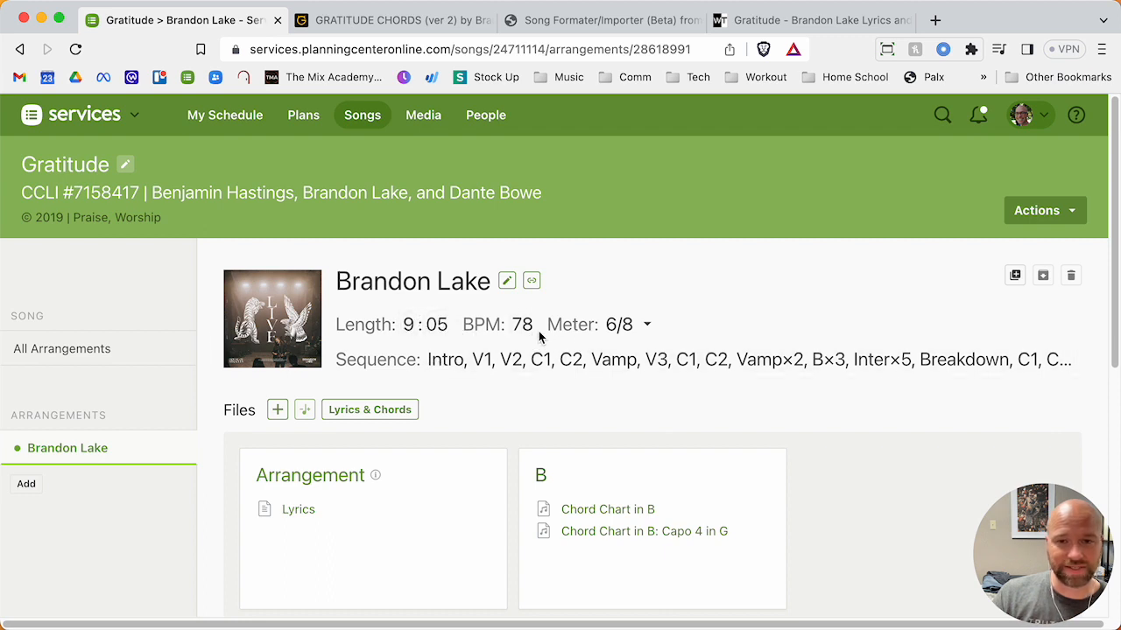
{"action": "scroll", "coordinate": [538, 331], "scroll_direction": "down", "scroll_amount": 2}
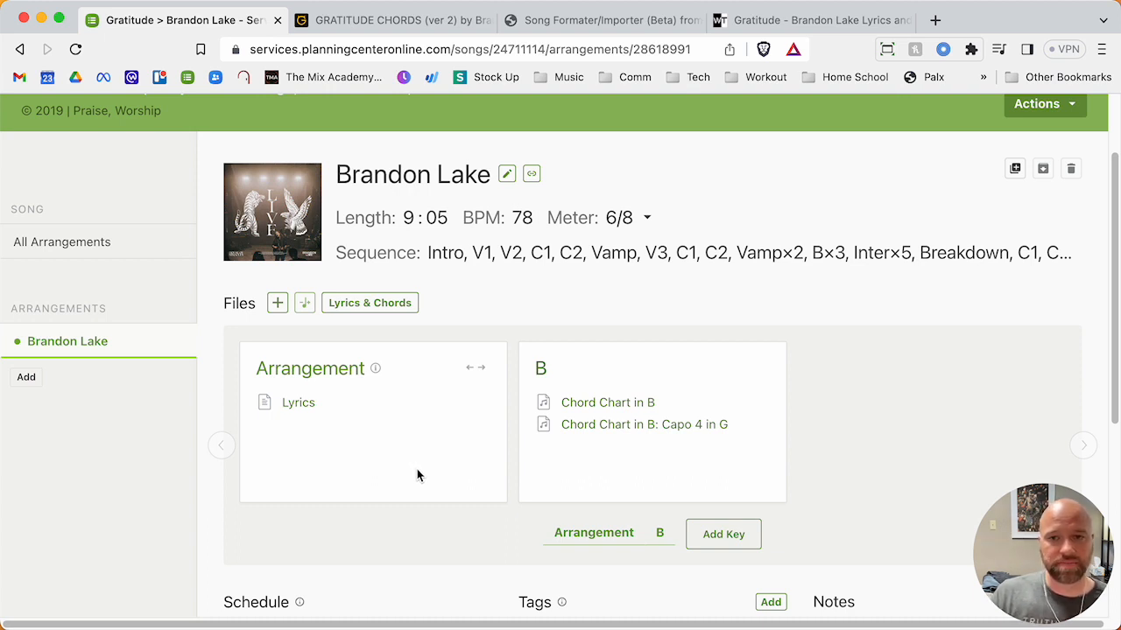
Open amazon.com in a new browser tab.
{"action": "left_click", "coordinate": [935, 20]}
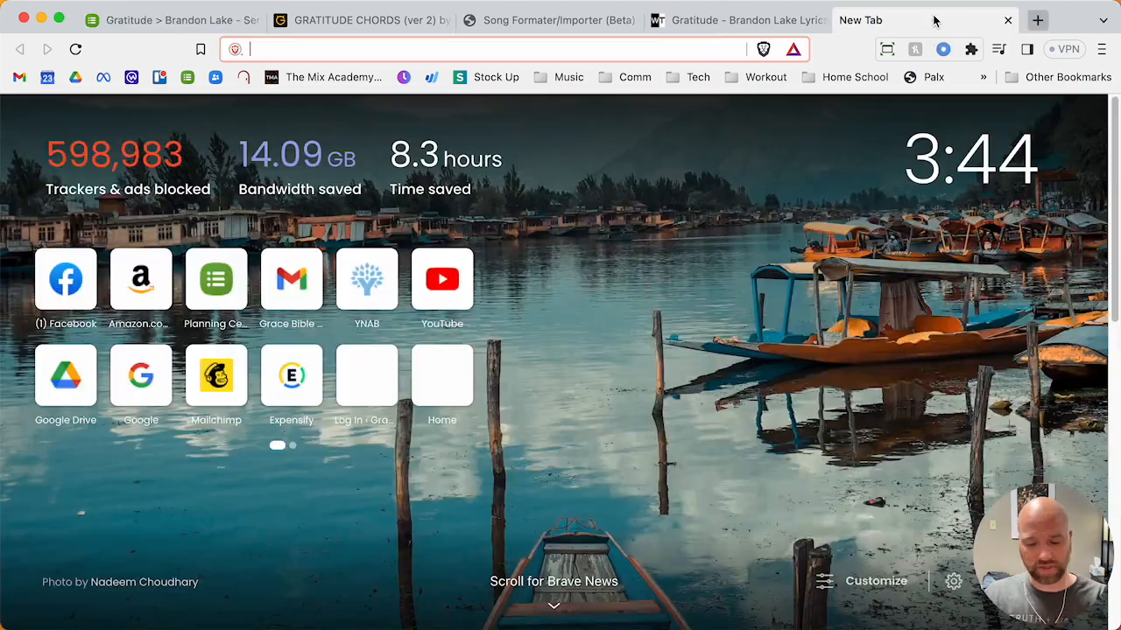
{"action": "type", "text": "amaxon"}
{"action": "key", "text": "BackSpace"}
{"action": "key", "text": "BackSpace"}
{"action": "key", "text": "BackSpace"}
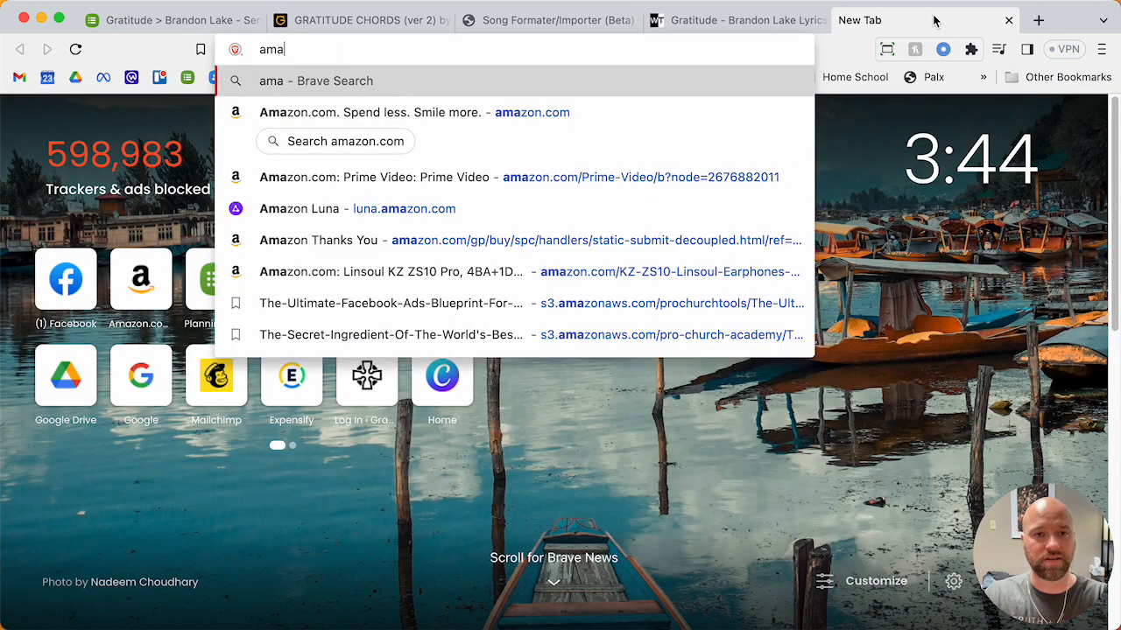
{"action": "type", "text": "zon.com"}
{"action": "key", "text": "Return"}
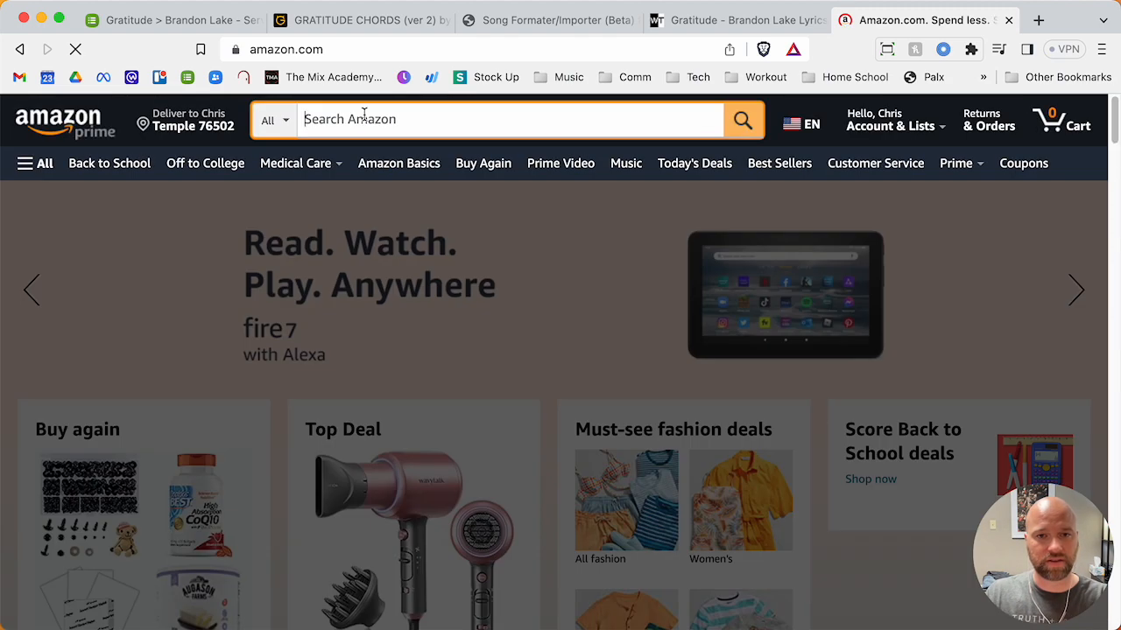
Search Amazon for "gratitude brandon lake" and open the House Of Miracles album from the results.
{"action": "left_click", "coordinate": [364, 119]}
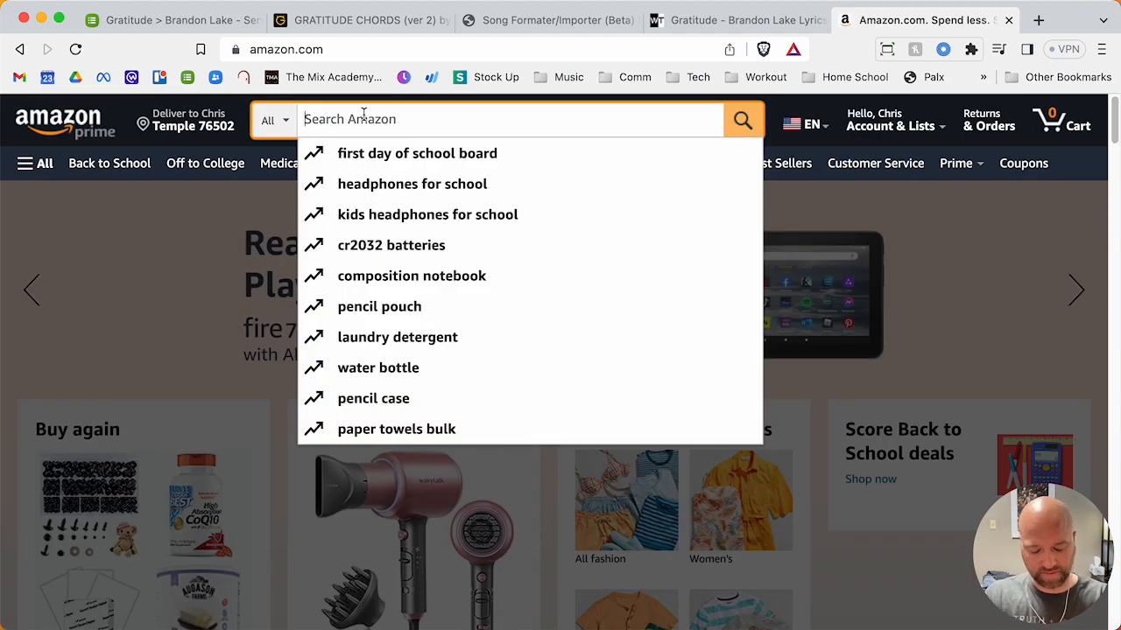
{"action": "type", "text": "gratitude brano"}
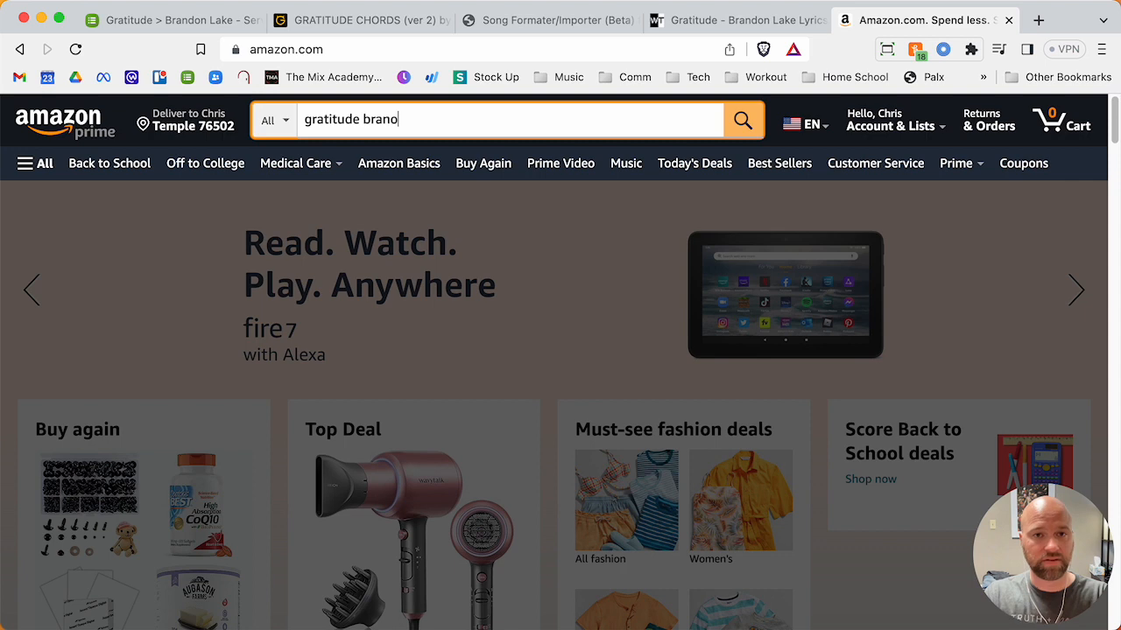
{"action": "key", "text": "BackSpace"}
{"action": "type", "text": "don lake"}
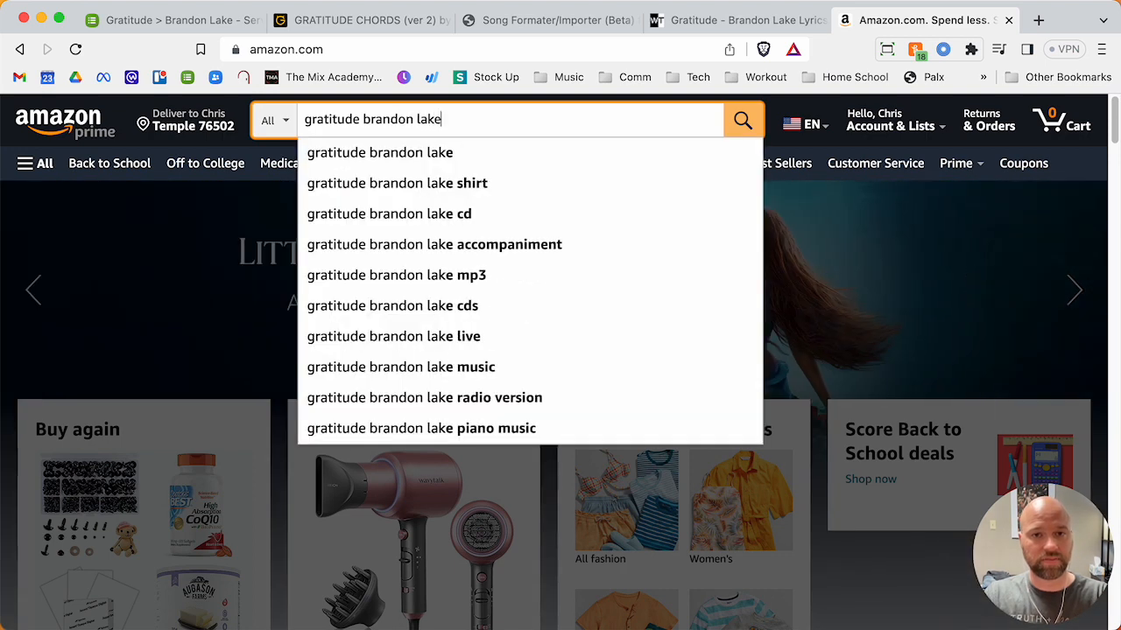
{"action": "key", "text": "Return"}
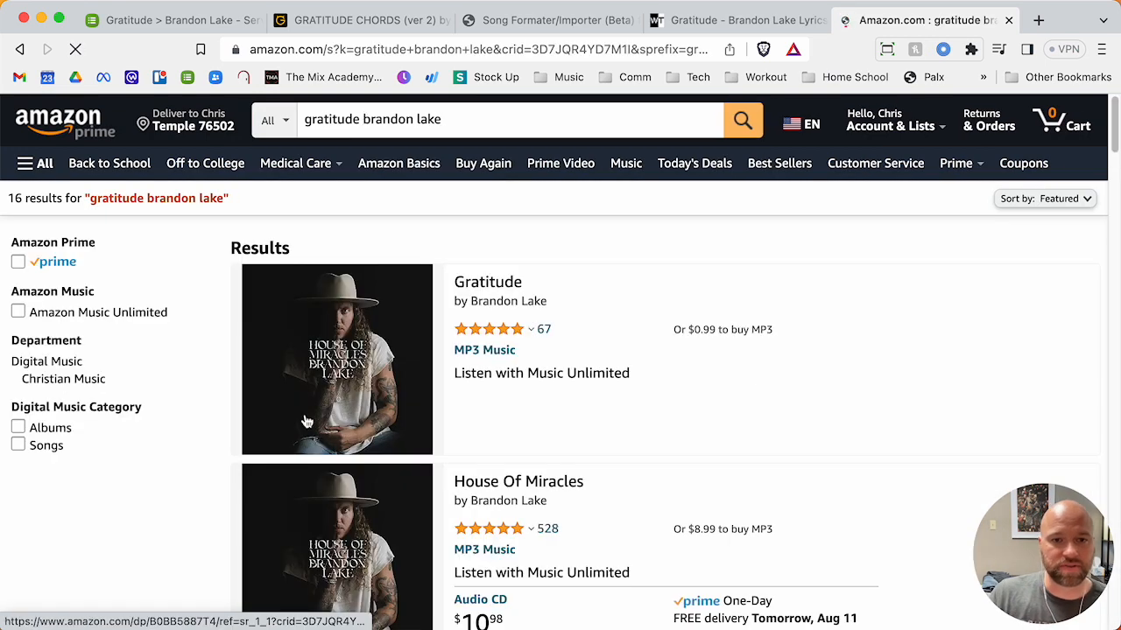
{"action": "left_click", "coordinate": [520, 490]}
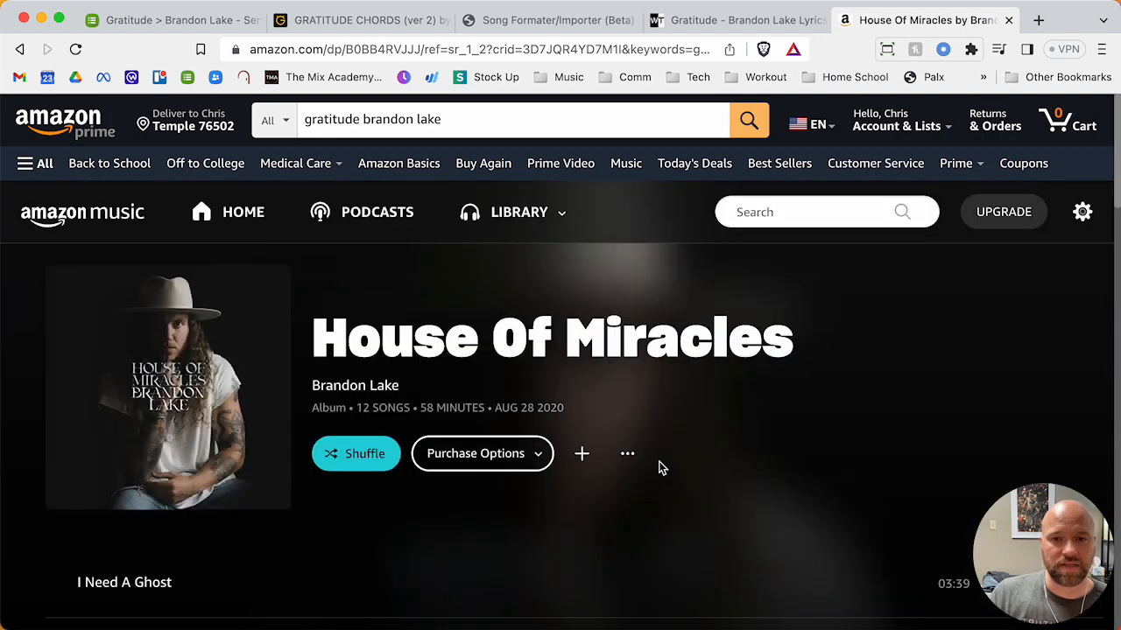
Bring up the MP3 purchase review for the song Gratitude on the album page, then close the Amazon tab without buying.
{"action": "scroll", "coordinate": [675, 461], "scroll_direction": "down", "scroll_amount": 5}
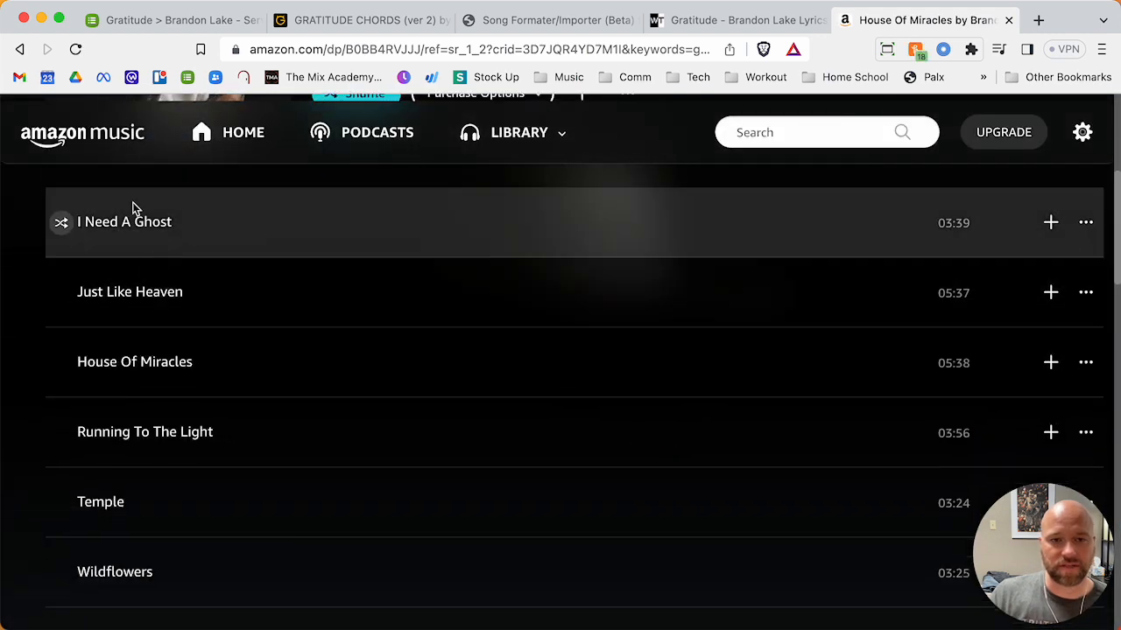
{"action": "scroll", "coordinate": [803, 327], "scroll_direction": "up", "scroll_amount": 1}
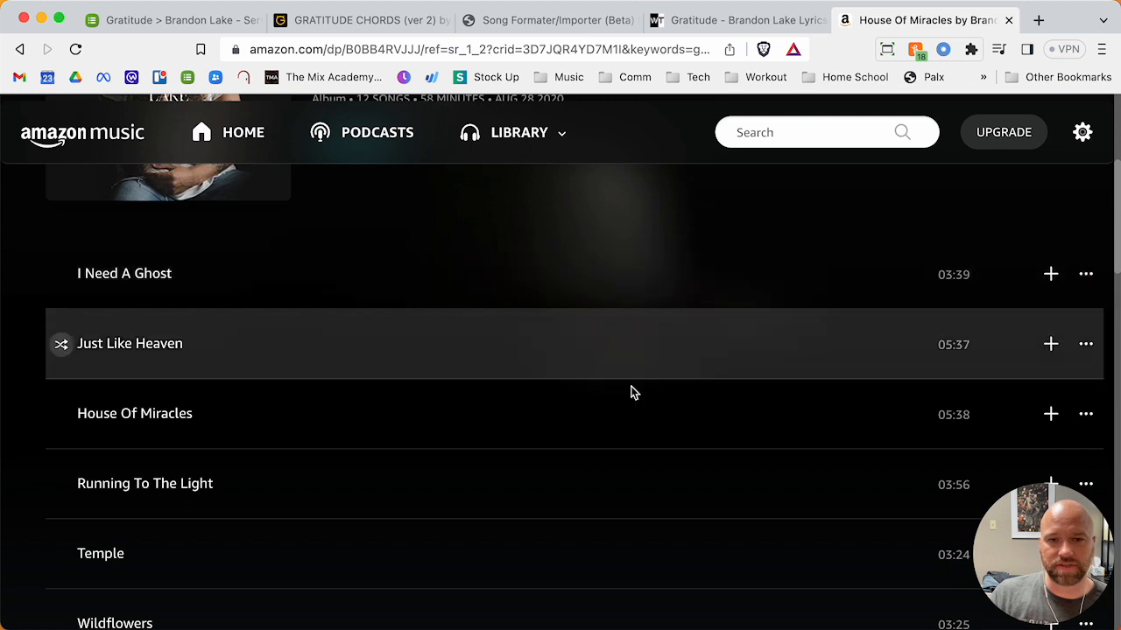
{"action": "scroll", "coordinate": [596, 411], "scroll_direction": "down", "scroll_amount": 2}
{"action": "scroll", "coordinate": [537, 441], "scroll_direction": "down", "scroll_amount": 4}
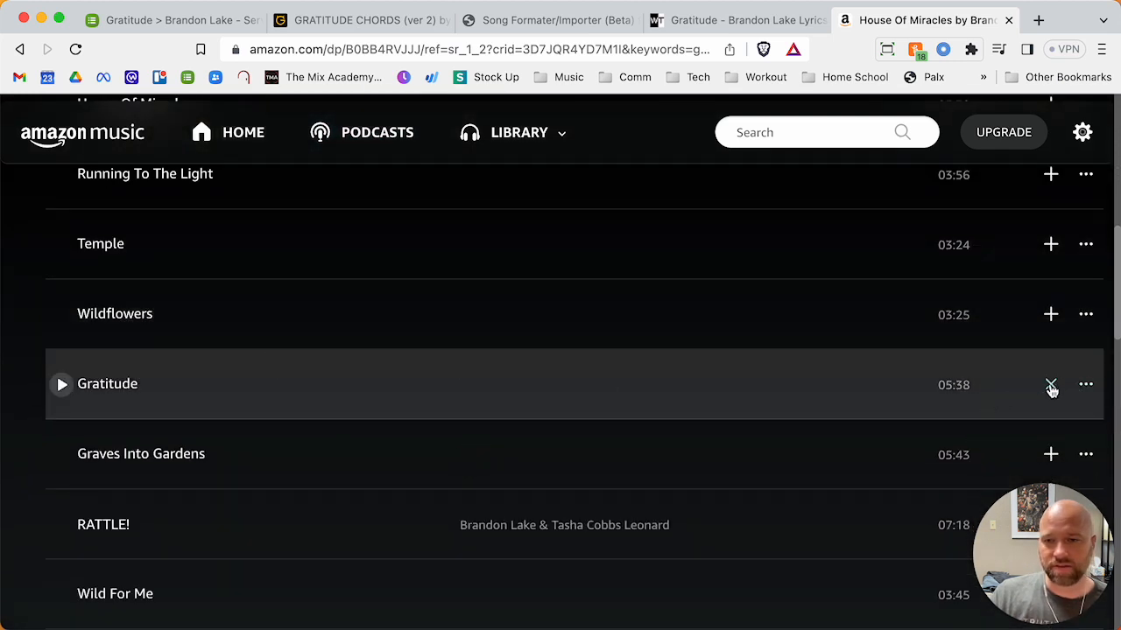
{"action": "left_click", "coordinate": [1086, 384]}
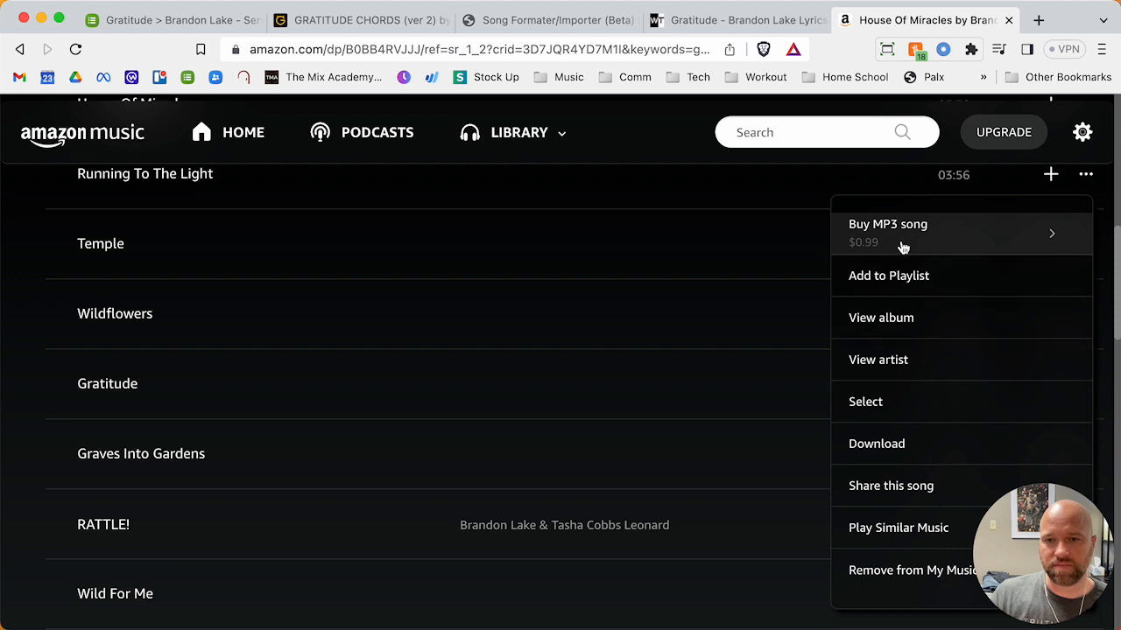
{"action": "left_click", "coordinate": [978, 238]}
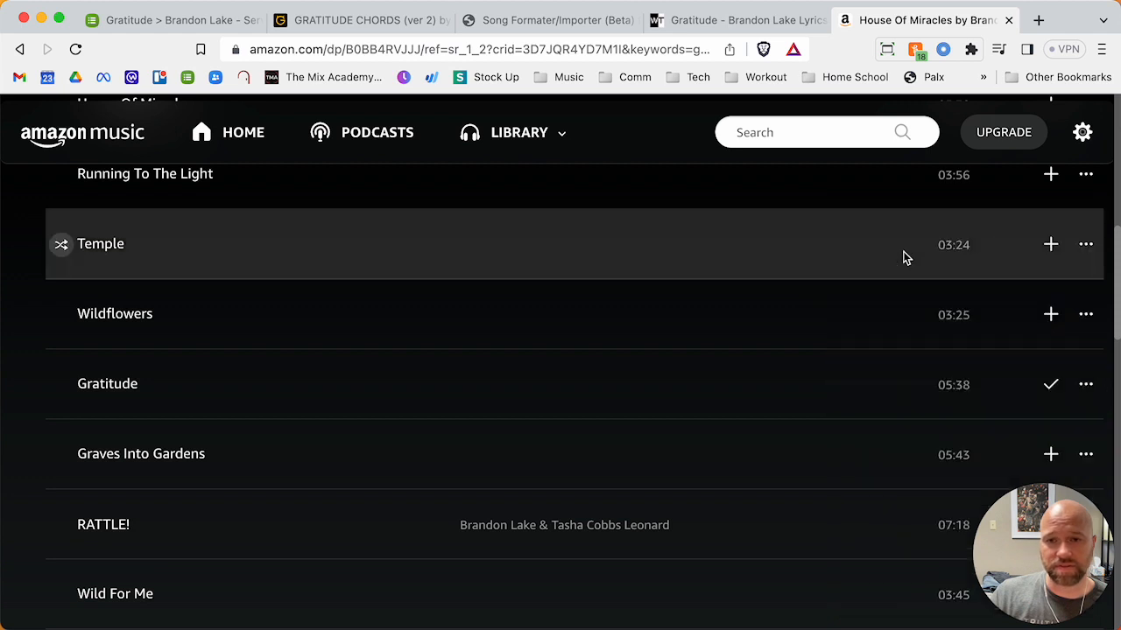
{"action": "left_click", "coordinate": [553, 353]}
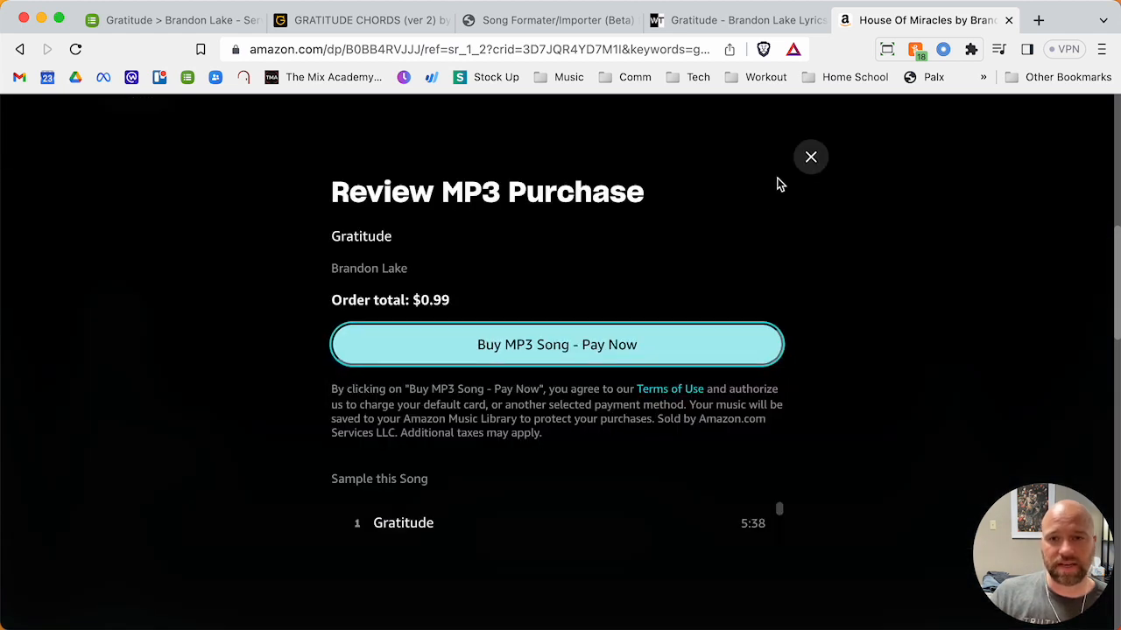
{"action": "left_click", "coordinate": [1010, 20]}
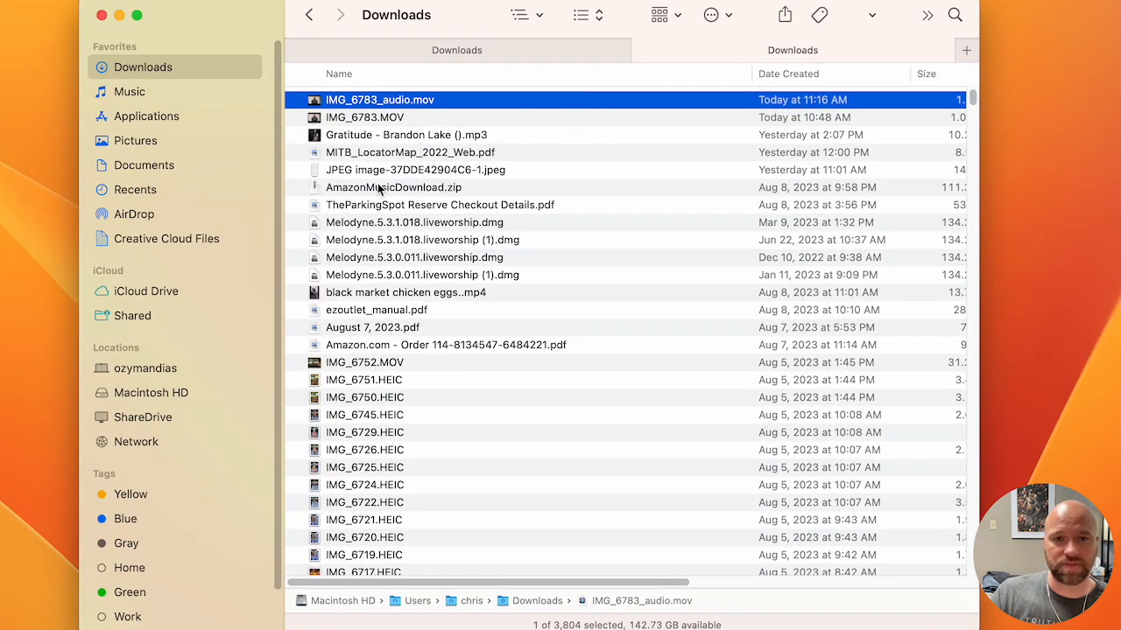
In Finder's Downloads folder, rename the Gratitude MP3 as "Gratitude - Brandon Lake (B).mp3" to include its key.
{"action": "left_click", "coordinate": [419, 189]}
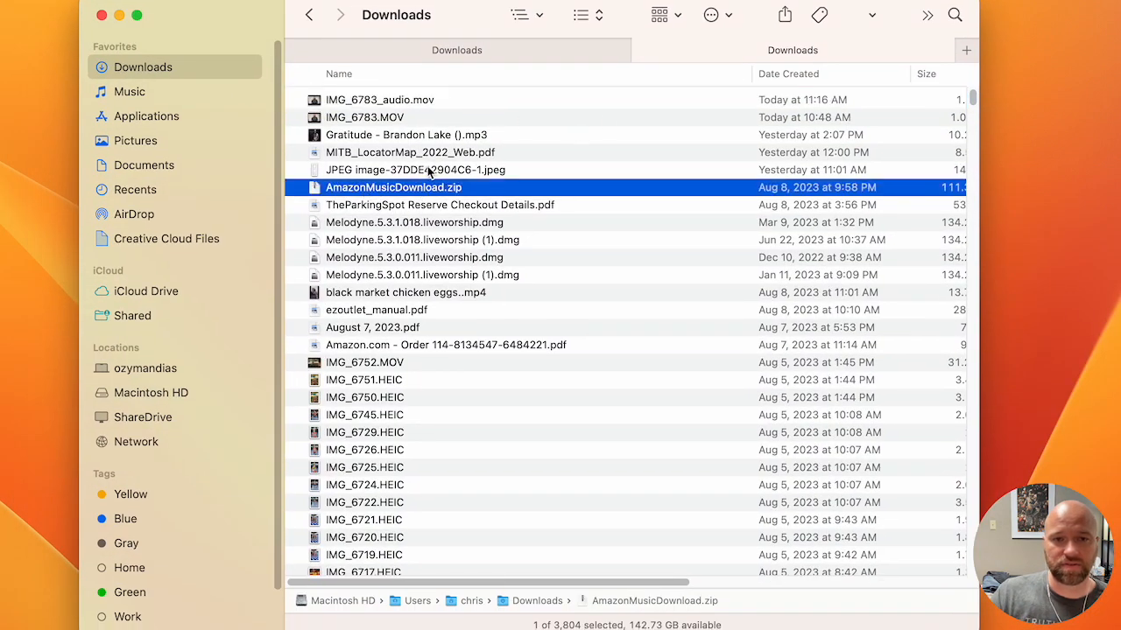
{"action": "left_click", "coordinate": [398, 142]}
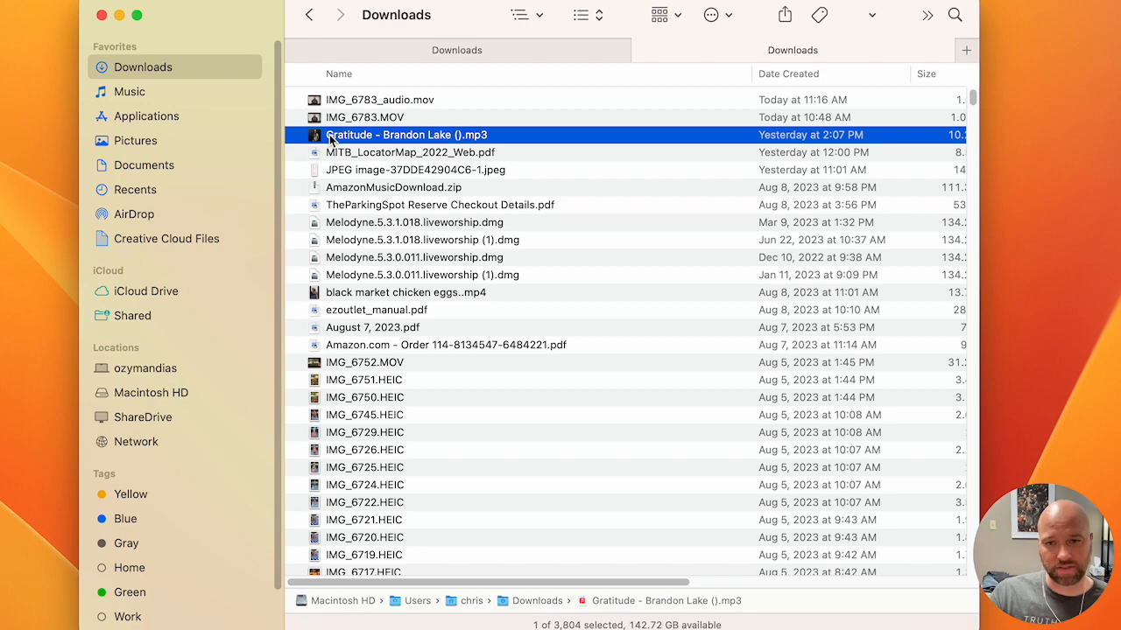
{"action": "scroll", "coordinate": [415, 160], "scroll_direction": "right", "scroll_amount": 3}
{"action": "scroll", "coordinate": [409, 166], "scroll_direction": "left", "scroll_amount": 3}
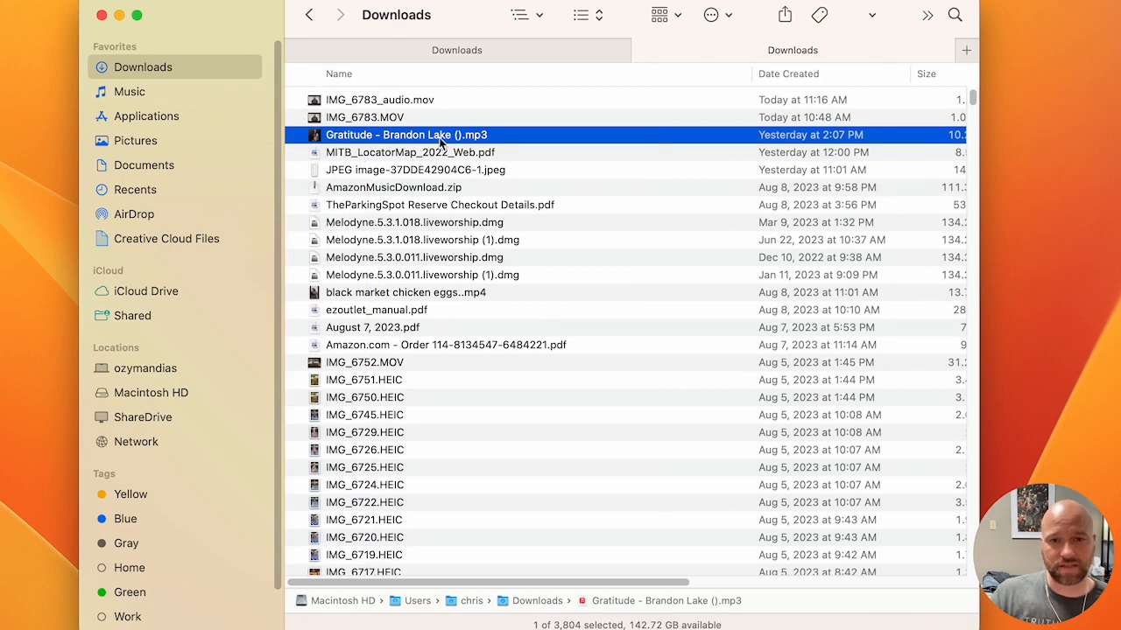
{"action": "left_click", "coordinate": [438, 137]}
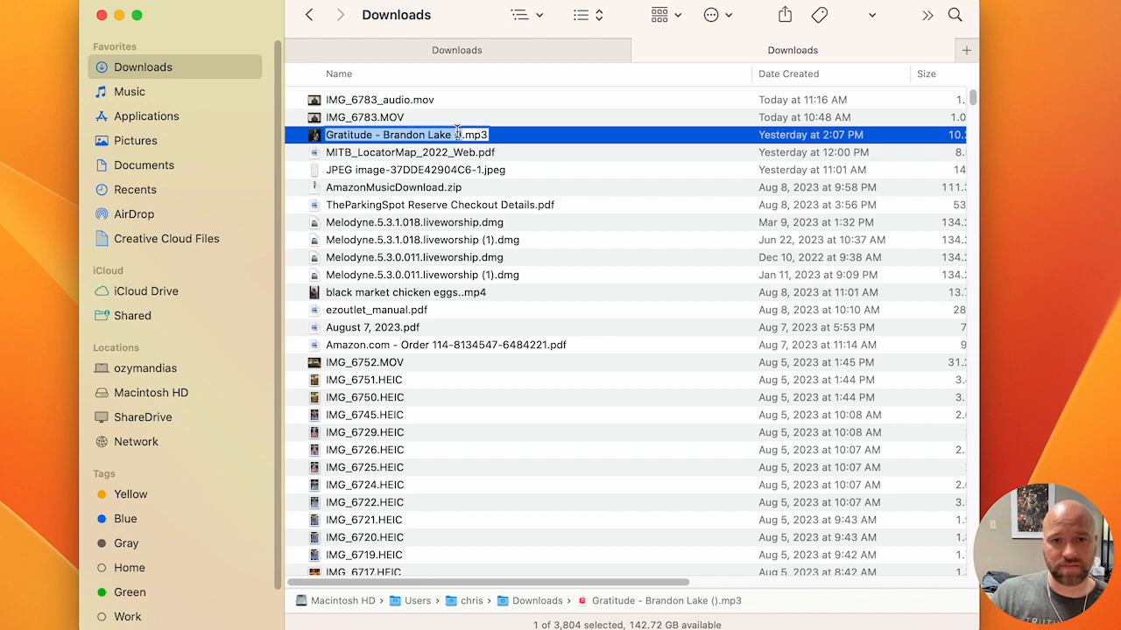
{"action": "left_click", "coordinate": [457, 134]}
{"action": "type", "text": "B"}
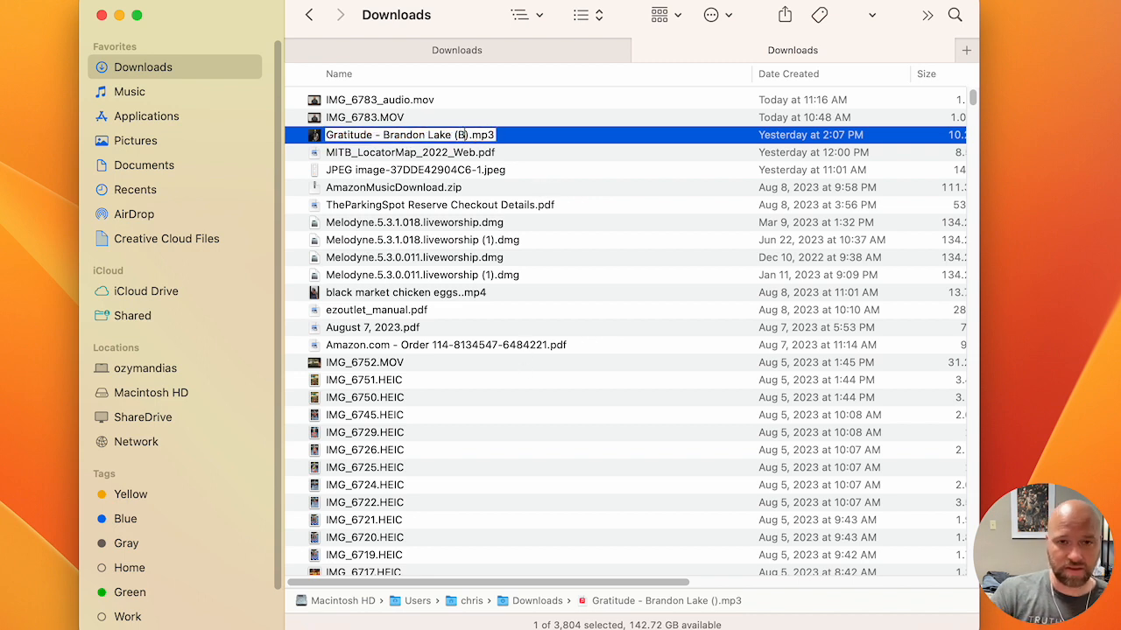
{"action": "key", "text": "Return"}
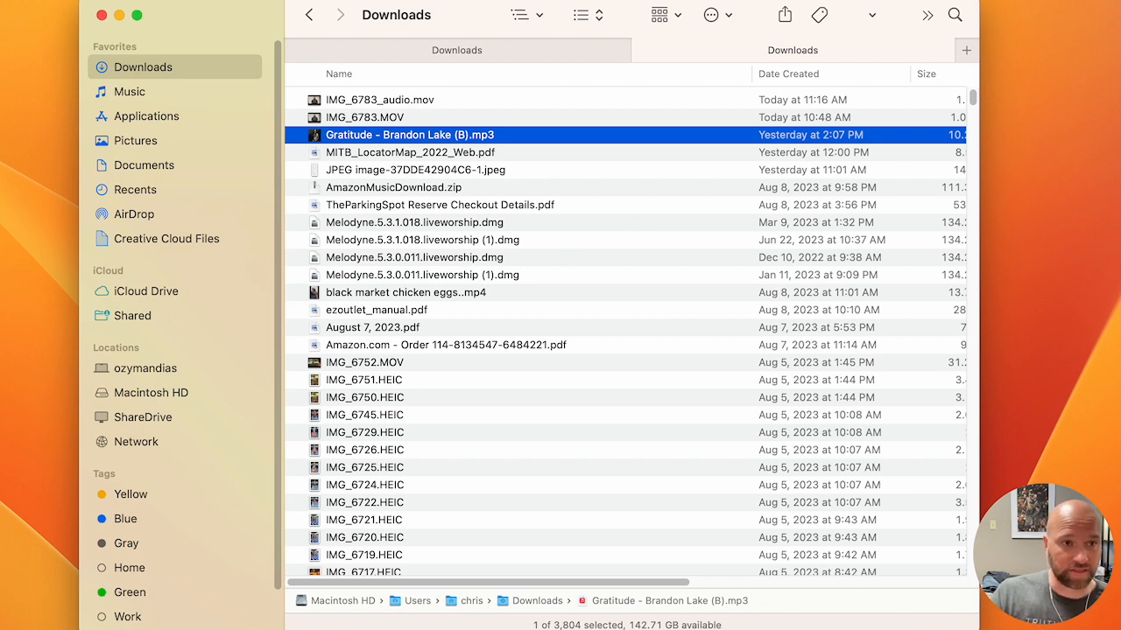
Preview the renamed Gratitude MP3 with Quick Look and skip ahead to about 2:10 in the song.
{"action": "key", "text": "space"}
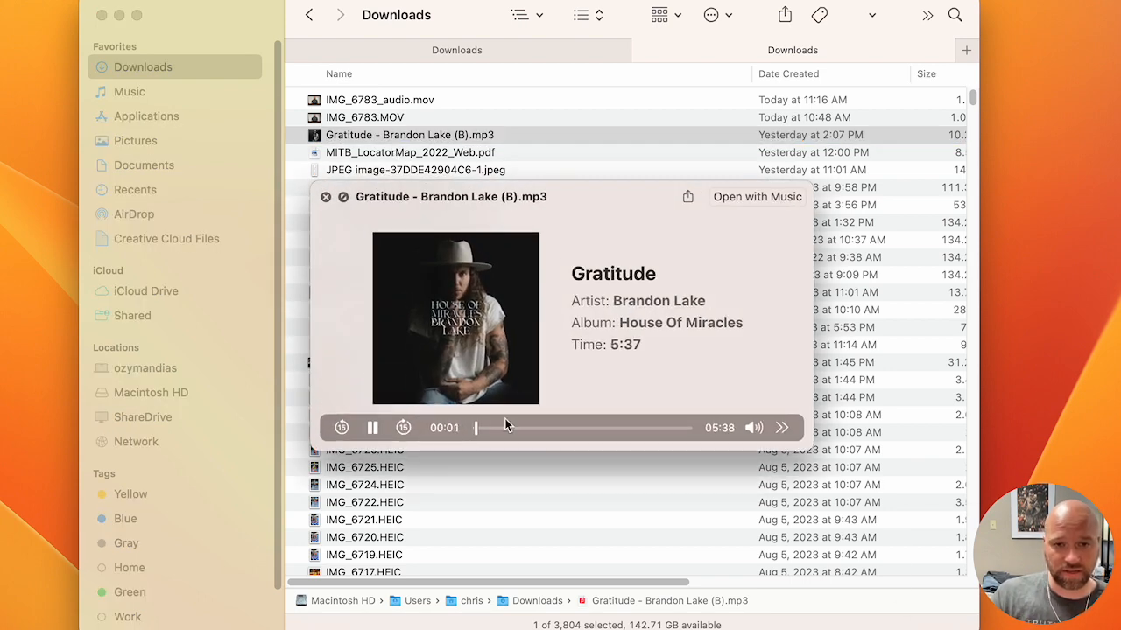
{"action": "left_click", "coordinate": [533, 426]}
{"action": "left_click", "coordinate": [557, 429]}
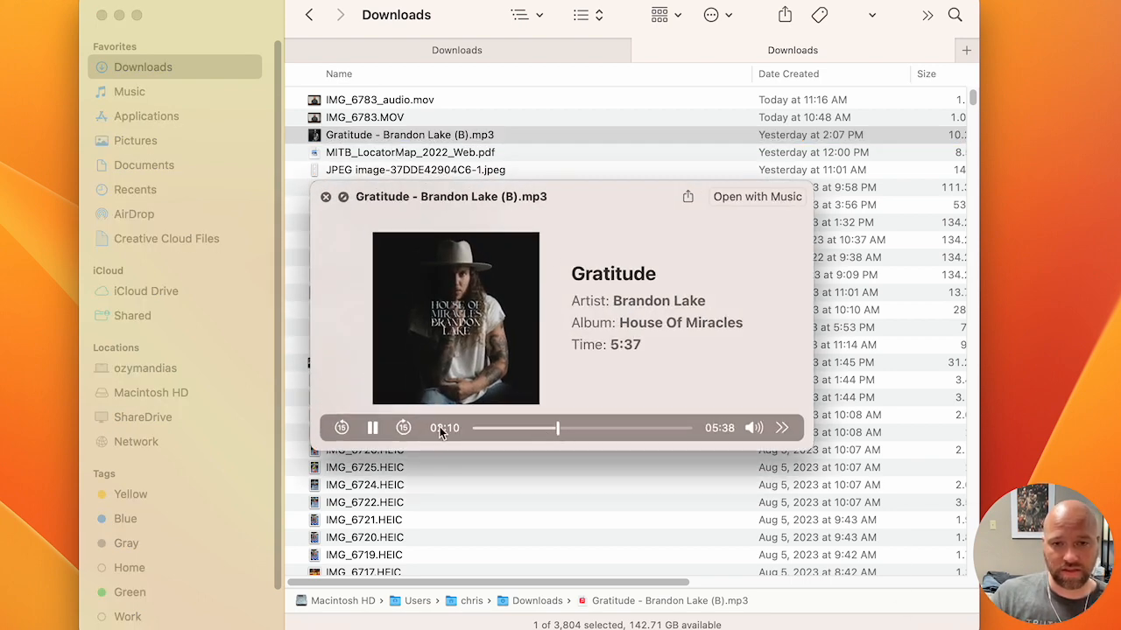
Pause the Gratitude MP3 and close its preview window.
{"action": "left_click", "coordinate": [373, 427]}
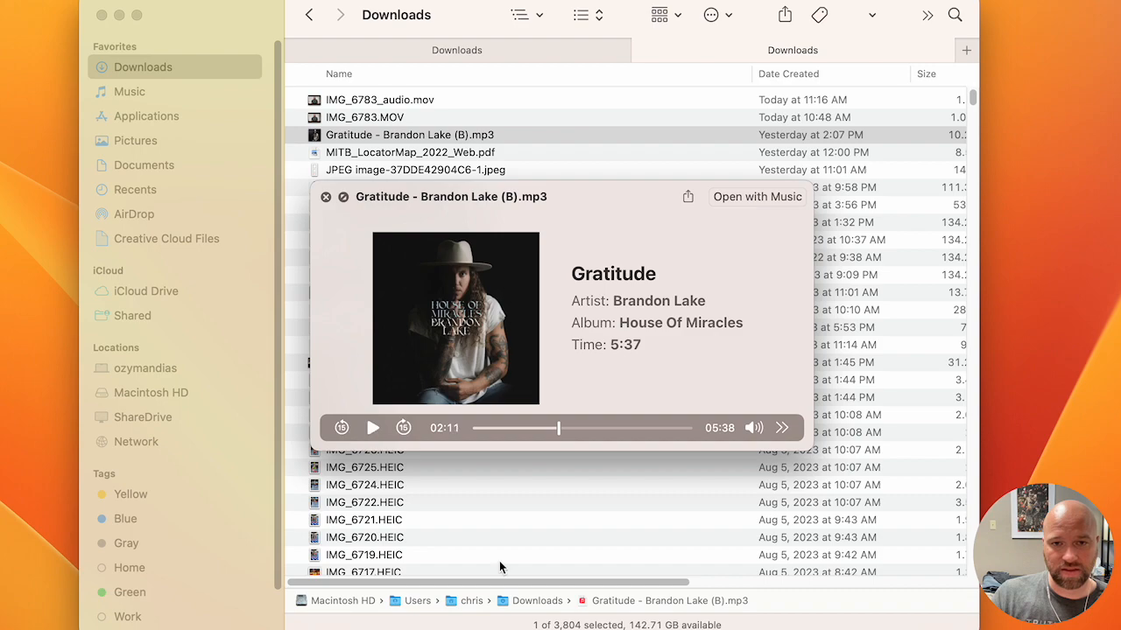
{"action": "left_click", "coordinate": [326, 197]}
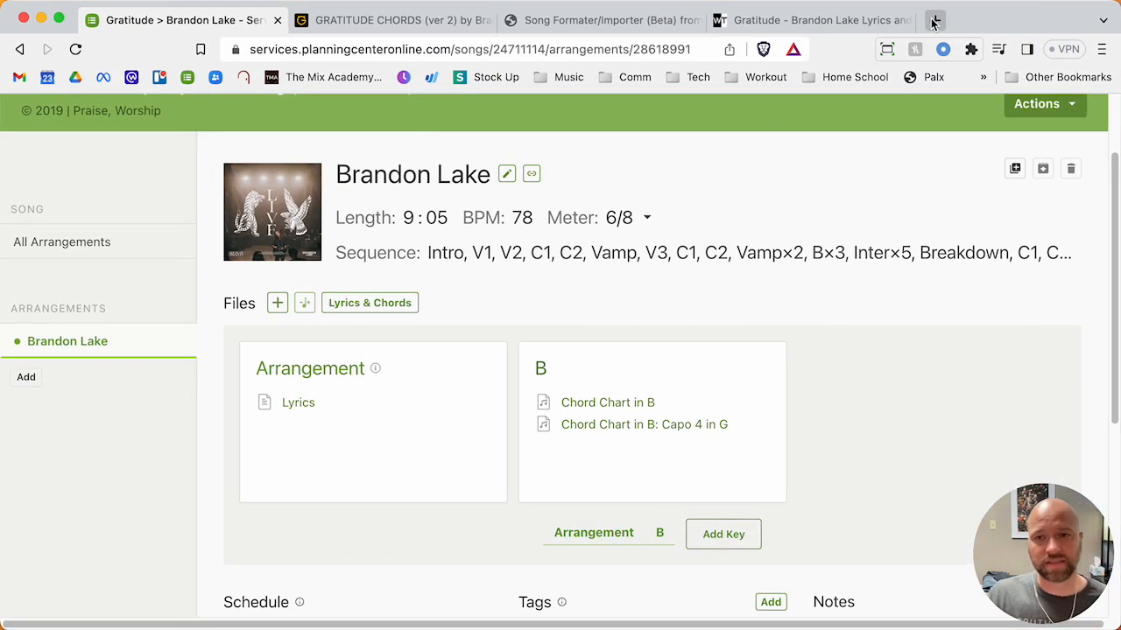
Search the web in a new browser tab for "online keyboard" and open the OnlinePianist virtual piano.
{"action": "left_click", "coordinate": [934, 21]}
{"action": "type", "text": "online "}
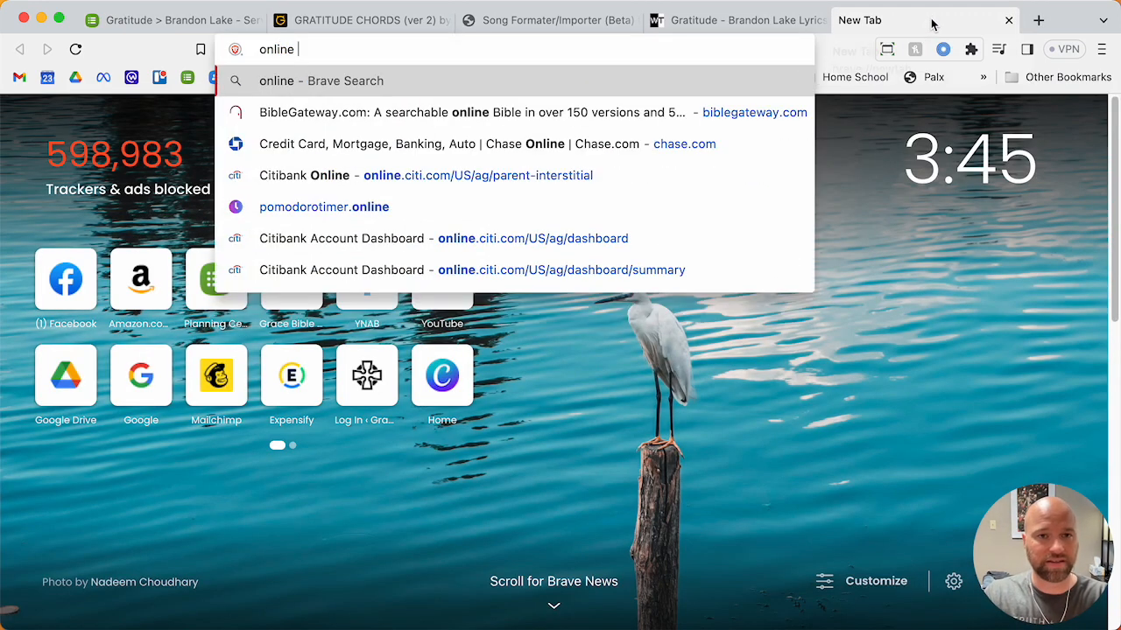
{"action": "type", "text": "keyboard"}
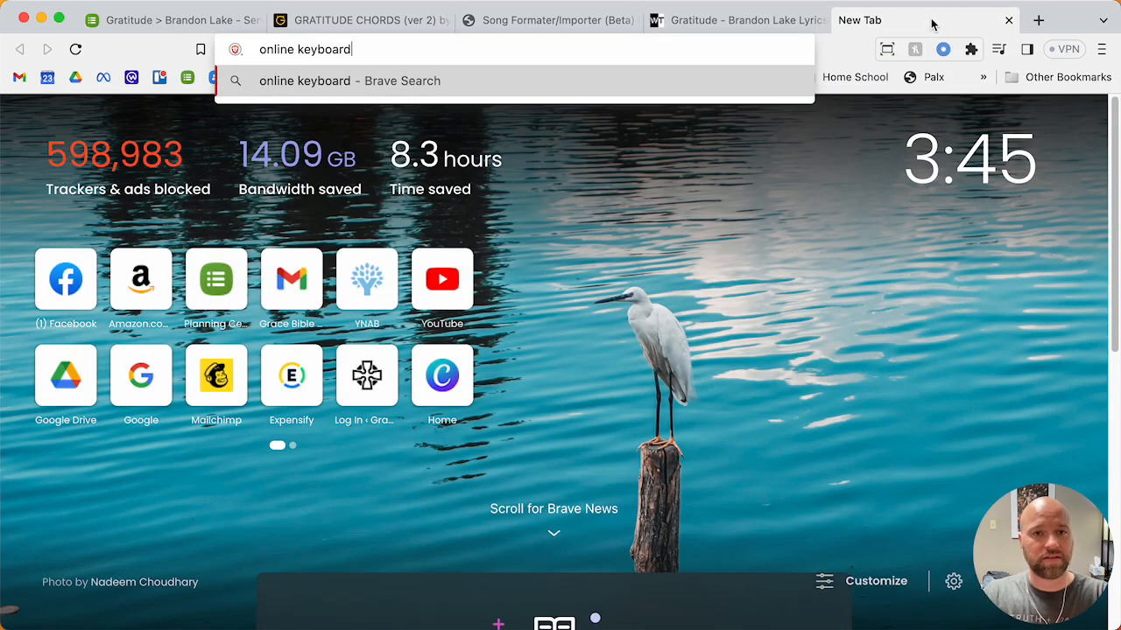
{"action": "key", "text": "Return"}
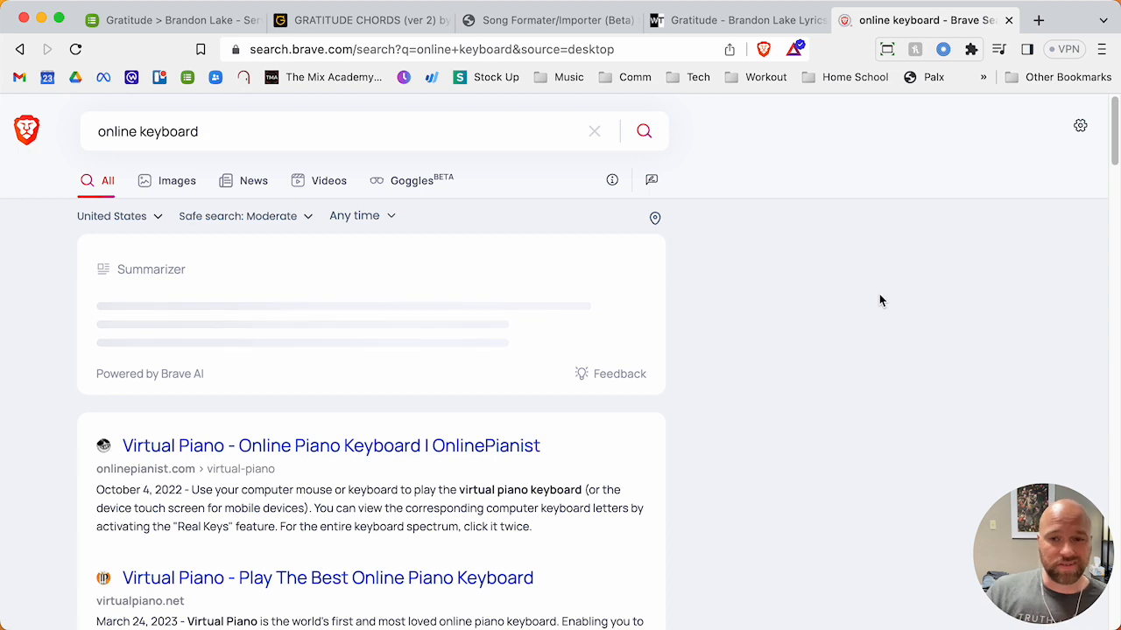
{"action": "scroll", "coordinate": [308, 348], "scroll_direction": "down", "scroll_amount": 5}
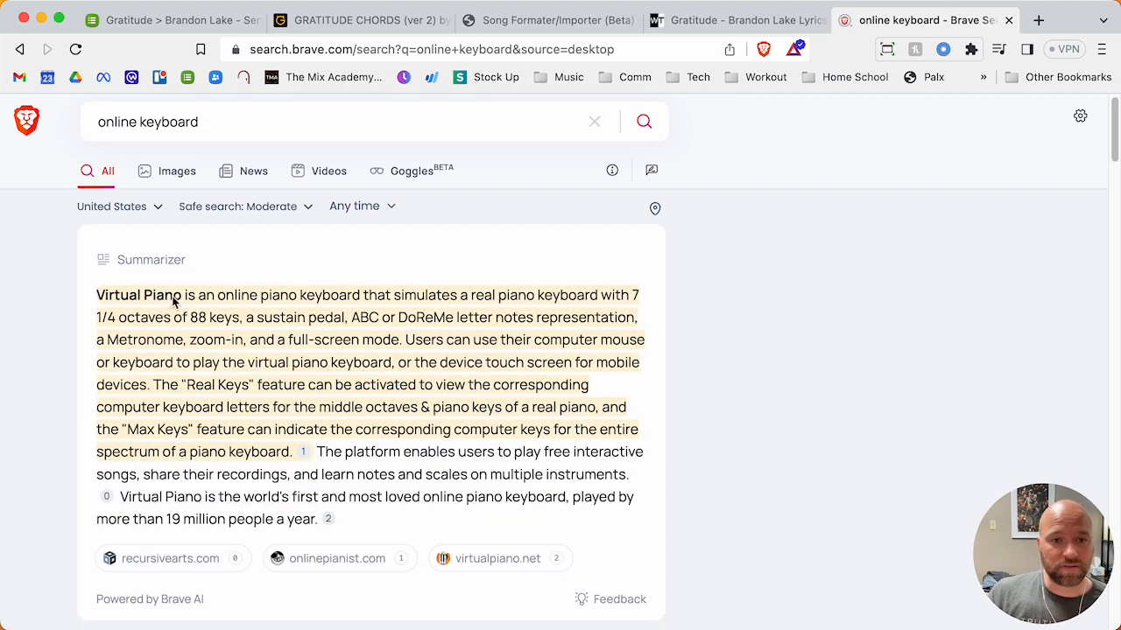
{"action": "left_click", "coordinate": [185, 300]}
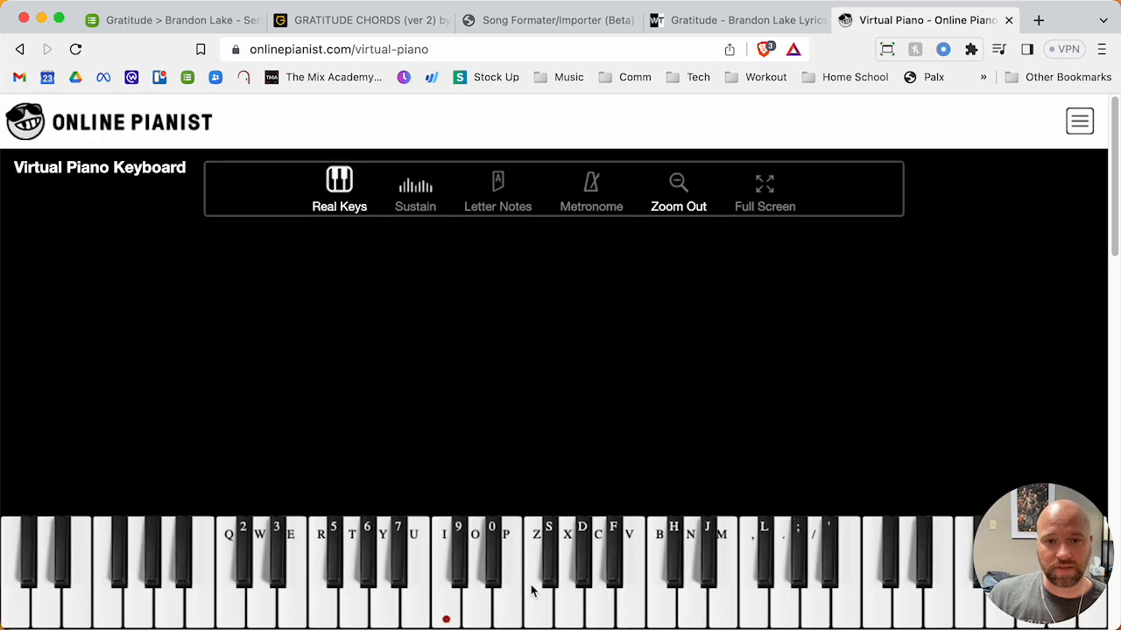
Play a run of notes up to C5 on the virtual piano, then close its tab.
{"action": "mouse_move", "coordinate": [507, 599]}
{"action": "left_mouse_down"}
{"action": "mouse_move", "coordinate": [274, 608]}
{"action": "mouse_move", "coordinate": [632, 615]}
{"action": "left_mouse_up"}
{"action": "left_click", "coordinate": [657, 610]}
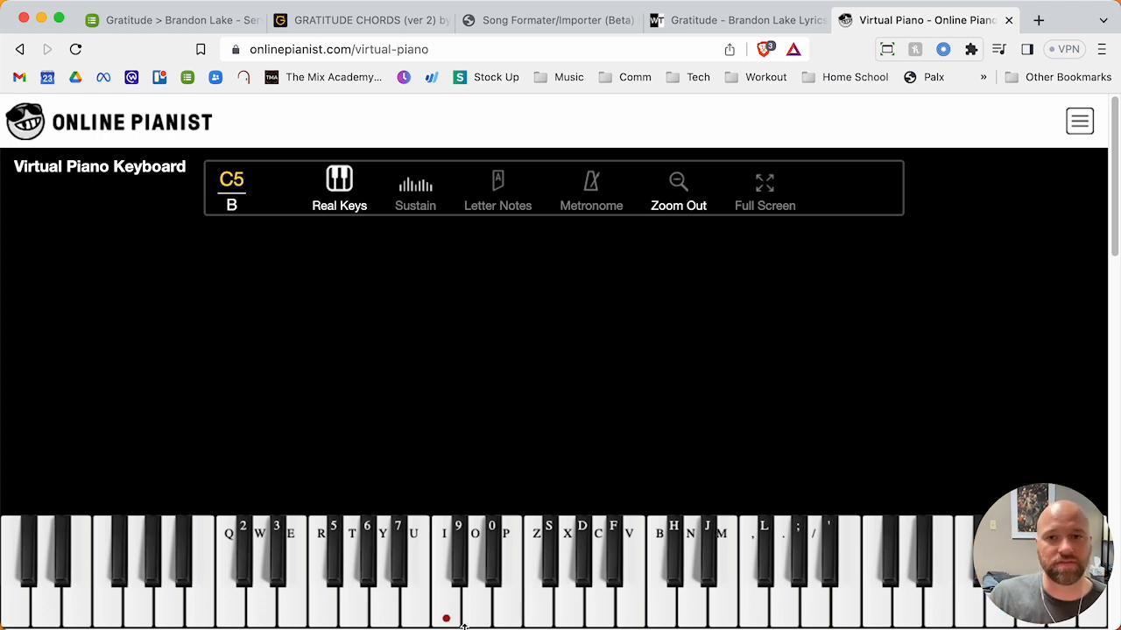
{"action": "left_click", "coordinate": [1009, 19]}
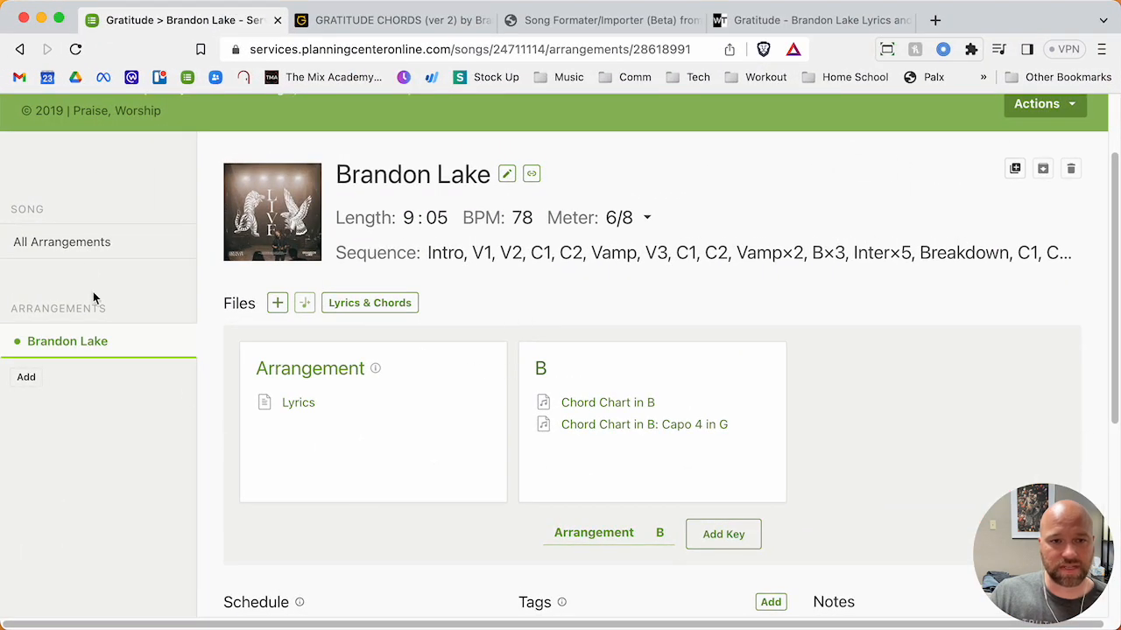
Upload "Gratitude - Brandon Lake (B).mp3" from Downloads to the Brandon Lake arrangement's files.
{"action": "left_click", "coordinate": [279, 304]}
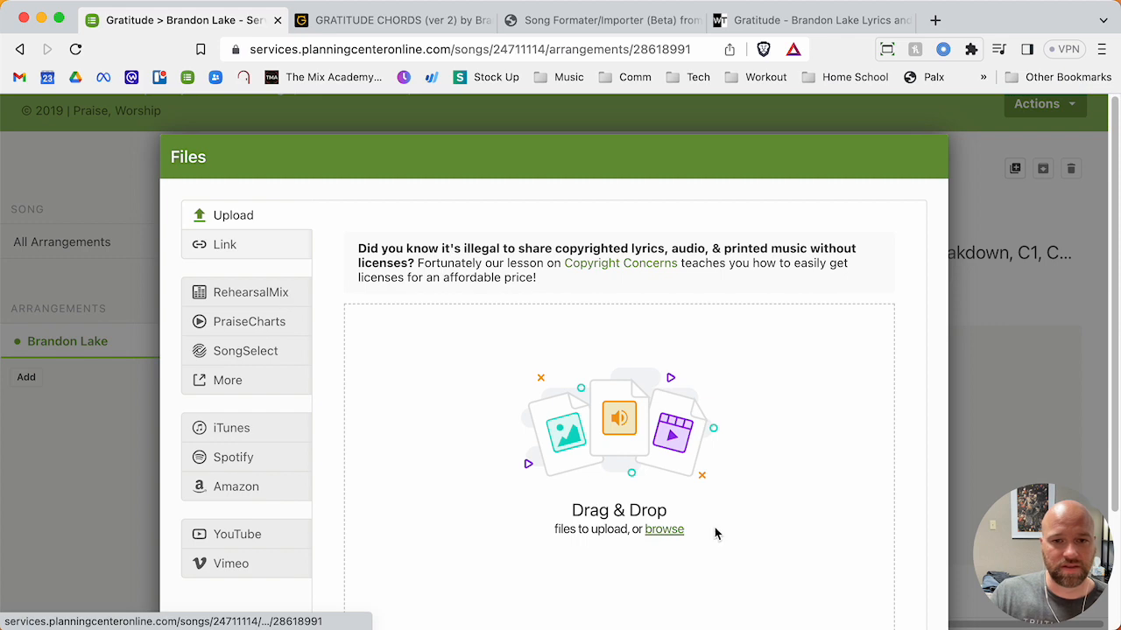
{"action": "left_click", "coordinate": [662, 530]}
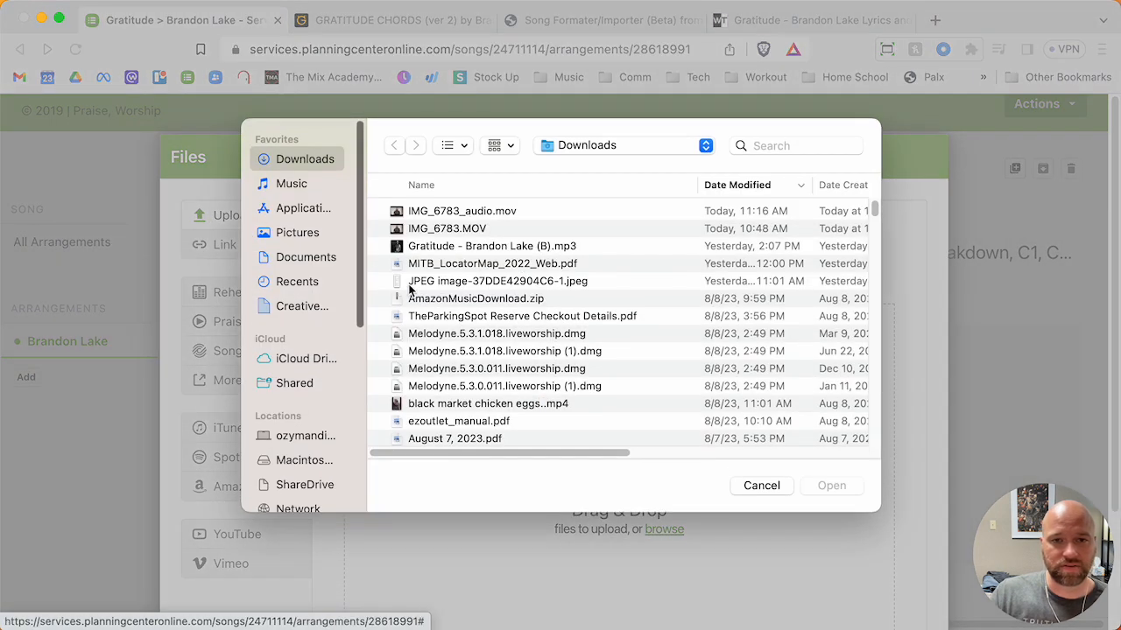
{"action": "double_click", "coordinate": [491, 247]}
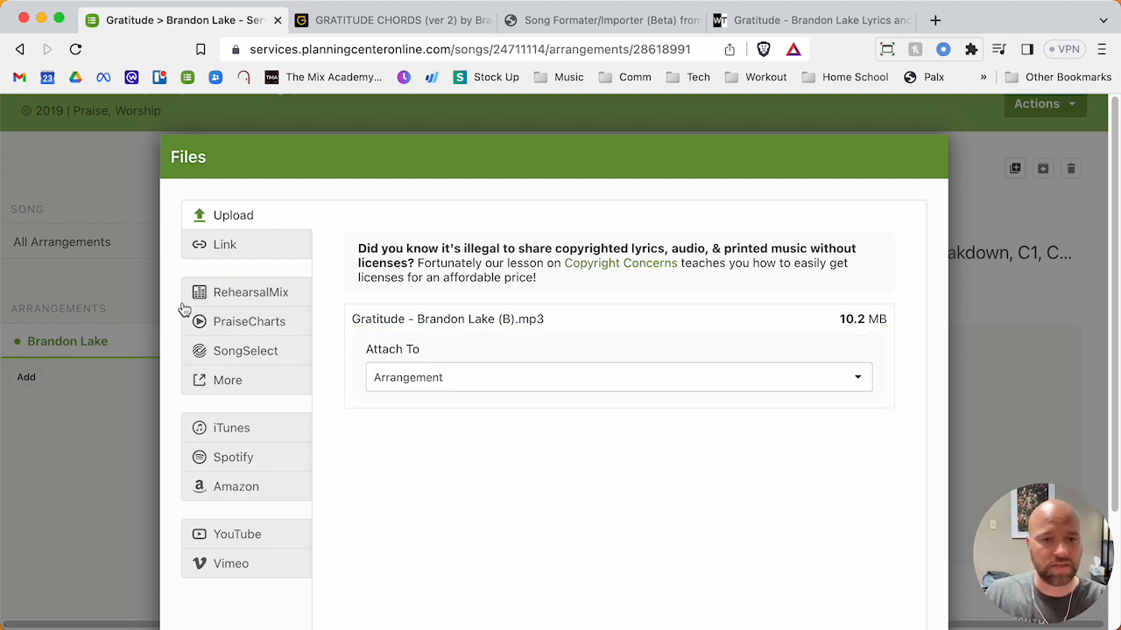
Add iTunes and Spotify links for Gratitude to the arrangement's files, using the first Brandon Lake result for iTunes.
{"action": "left_click", "coordinate": [246, 429]}
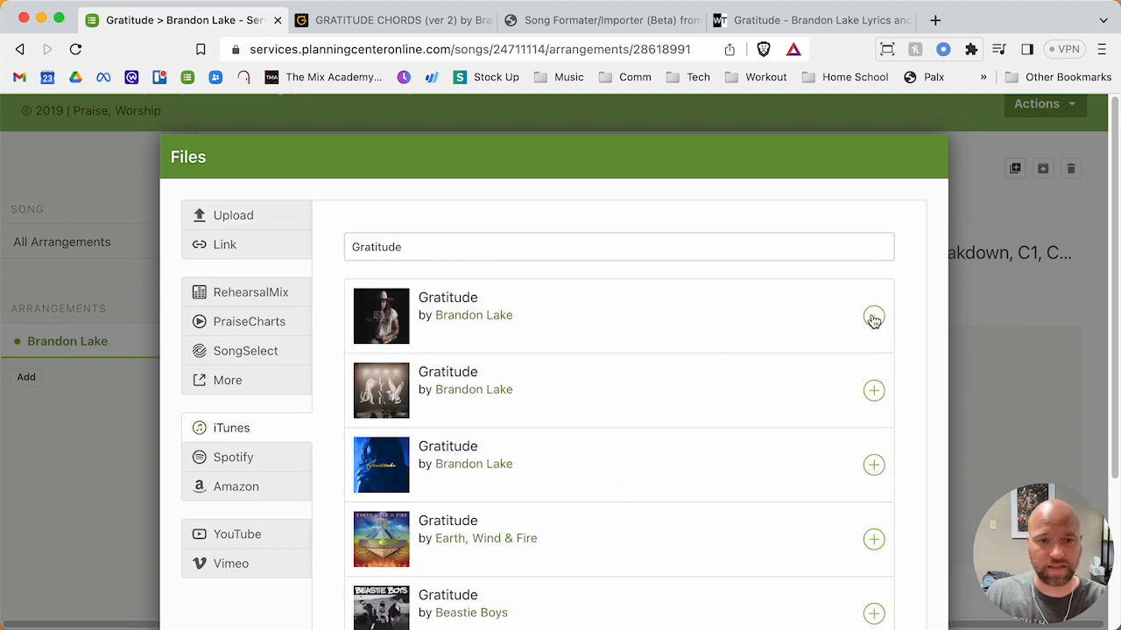
{"action": "key", "text": "Escape"}
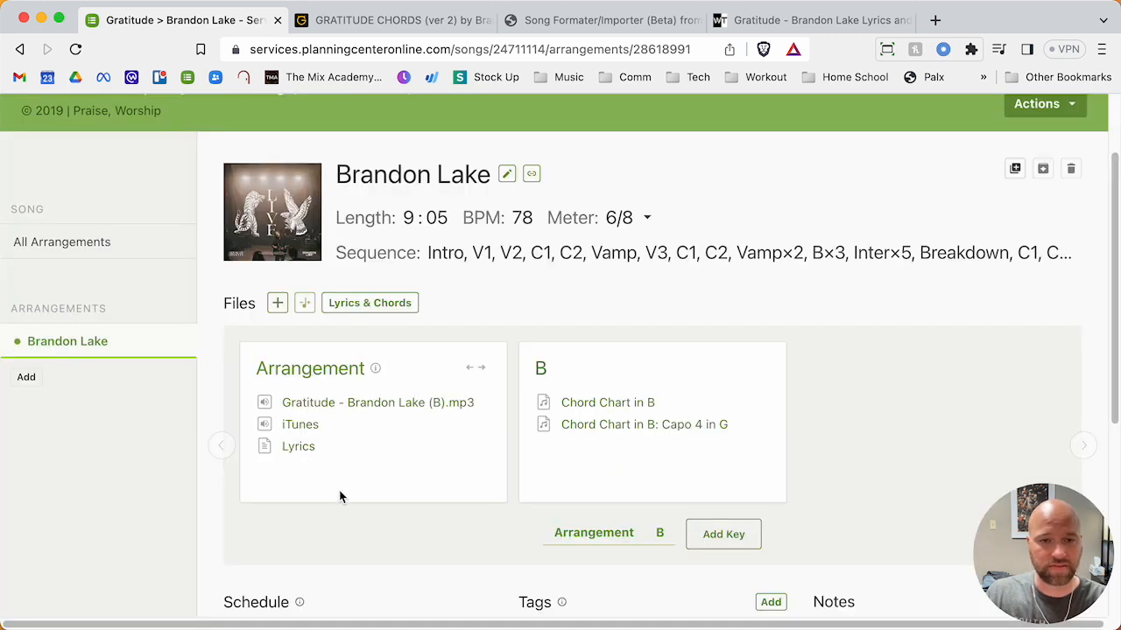
{"action": "left_click", "coordinate": [272, 300]}
{"action": "left_click", "coordinate": [250, 464]}
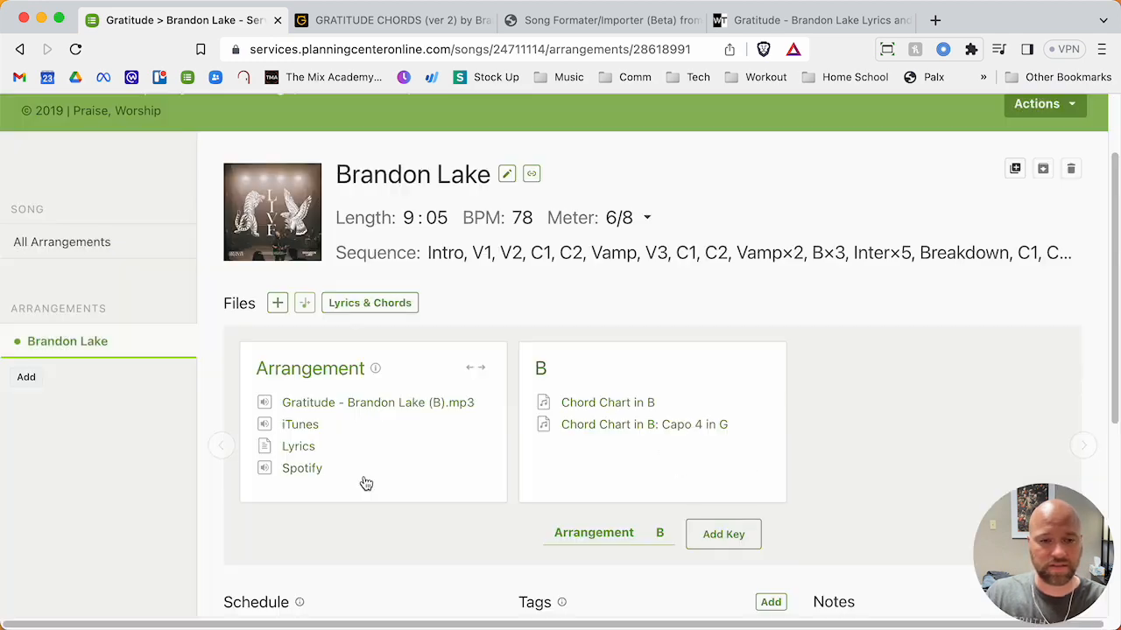
Search YouTube for "Gratitude - brandon lake lyrics" within the arrangement's file options and look through the results.
{"action": "left_click", "coordinate": [279, 300]}
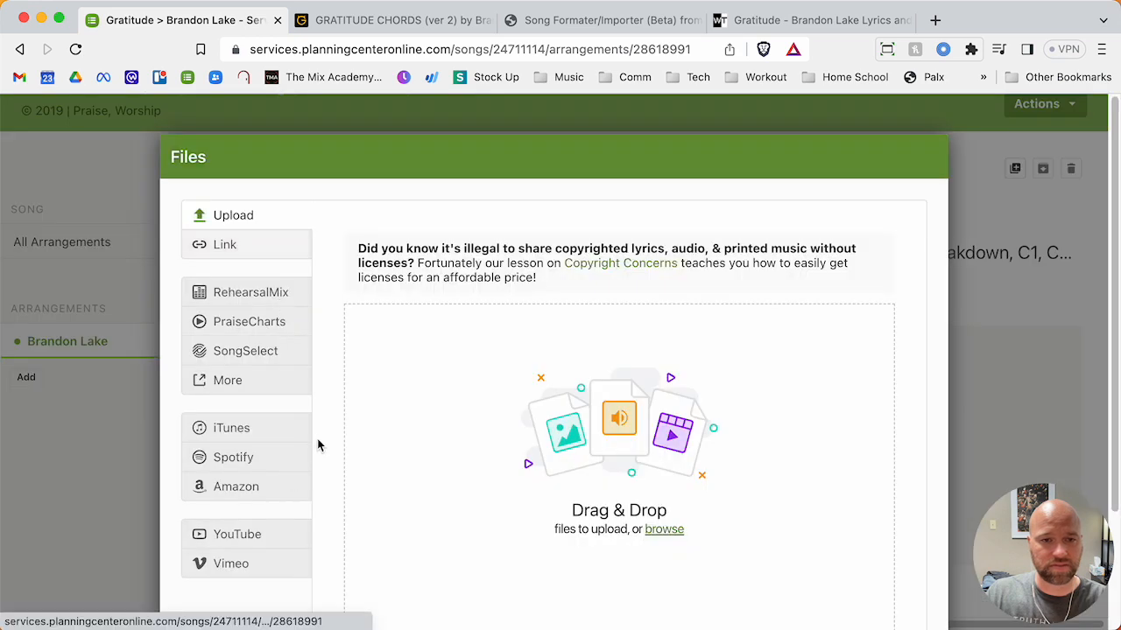
{"action": "scroll", "coordinate": [319, 433], "scroll_direction": "down", "scroll_amount": 1}
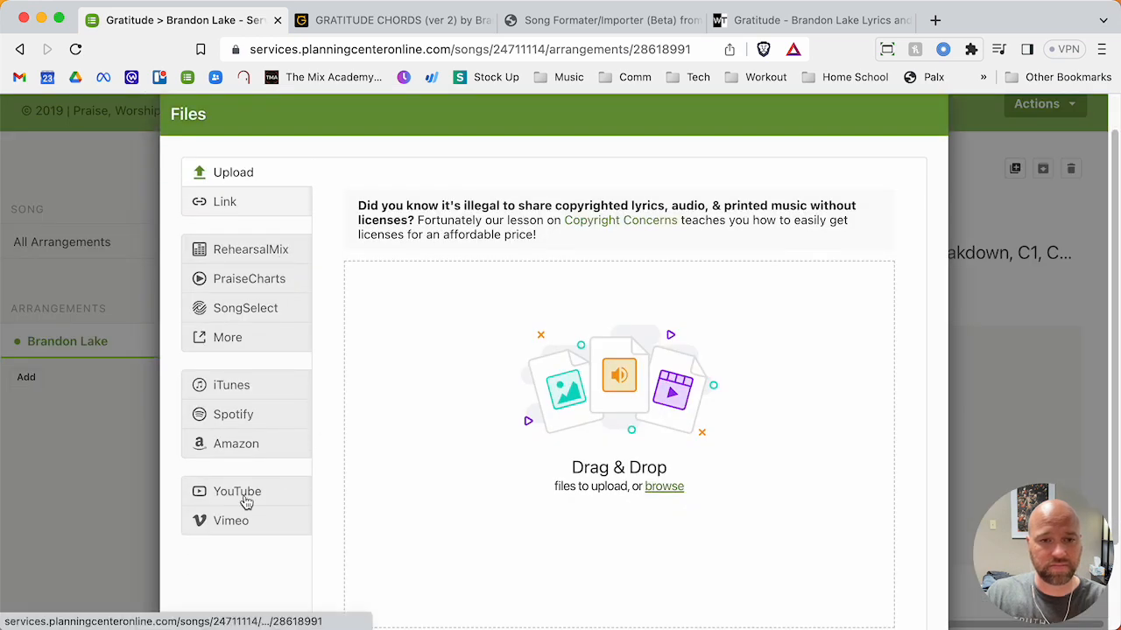
{"action": "left_click", "coordinate": [254, 500]}
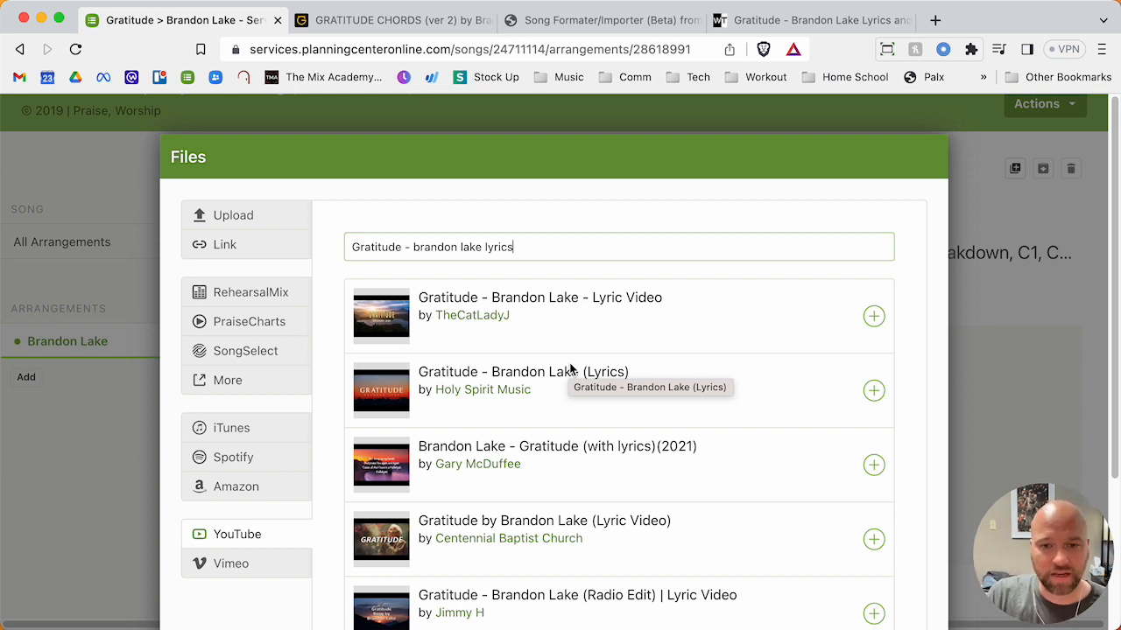
{"action": "scroll", "coordinate": [596, 394], "scroll_direction": "down", "scroll_amount": 3}
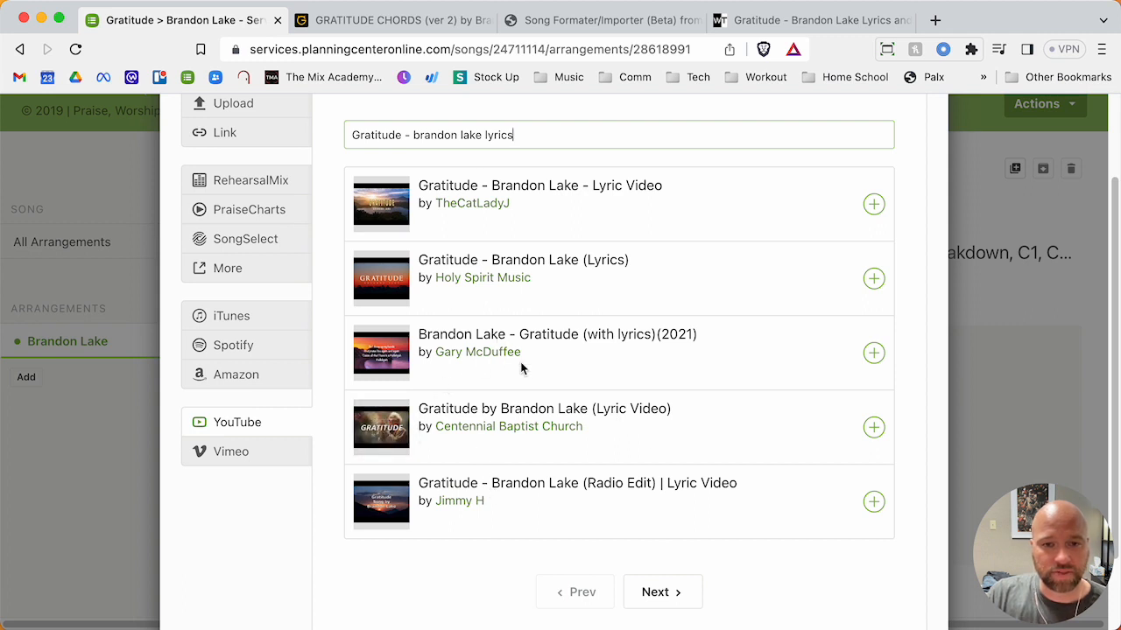
{"action": "scroll", "coordinate": [523, 368], "scroll_direction": "up", "scroll_amount": 2}
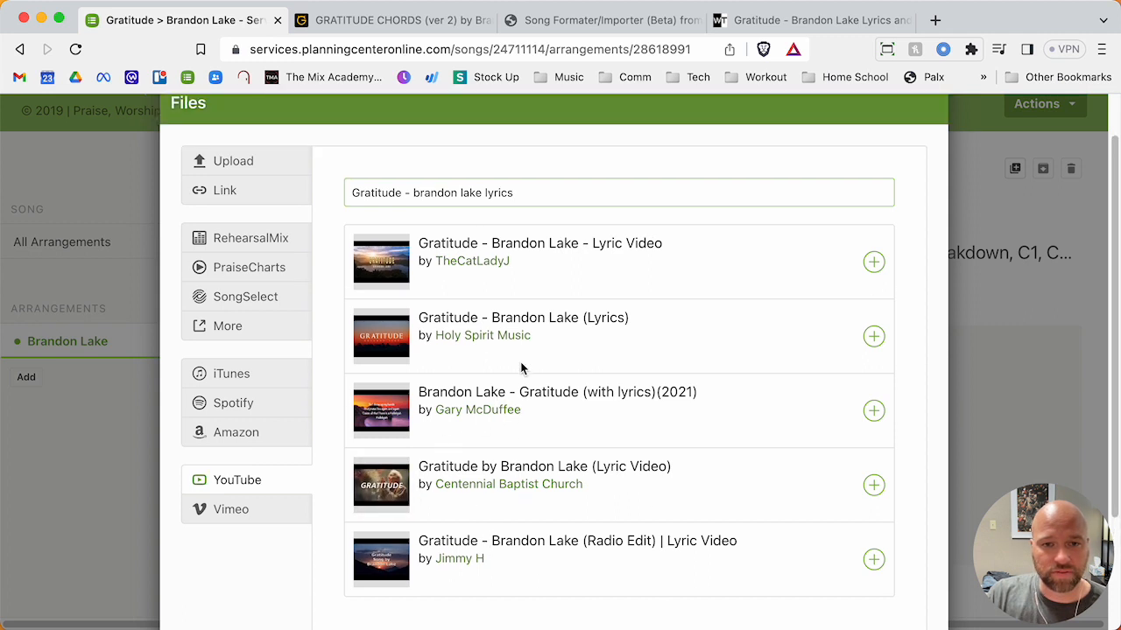
Preview the "Gratitude - Brandon Lake - Lyric Video" result at about 1:17, then return to the video results without linking it.
{"action": "left_click", "coordinate": [468, 247]}
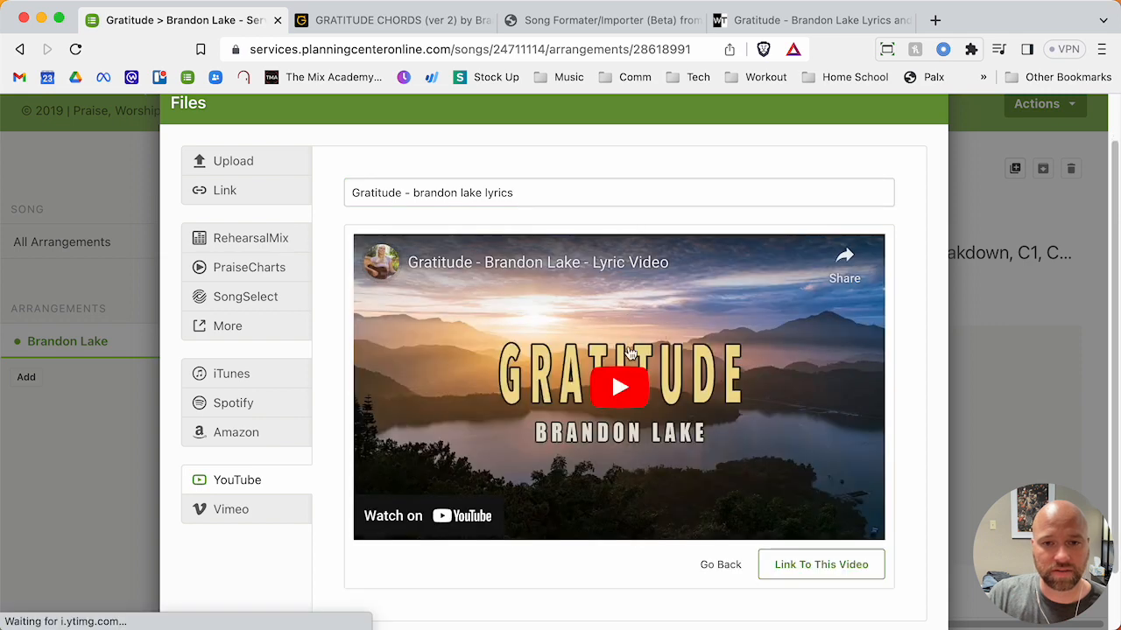
{"action": "left_click", "coordinate": [615, 394]}
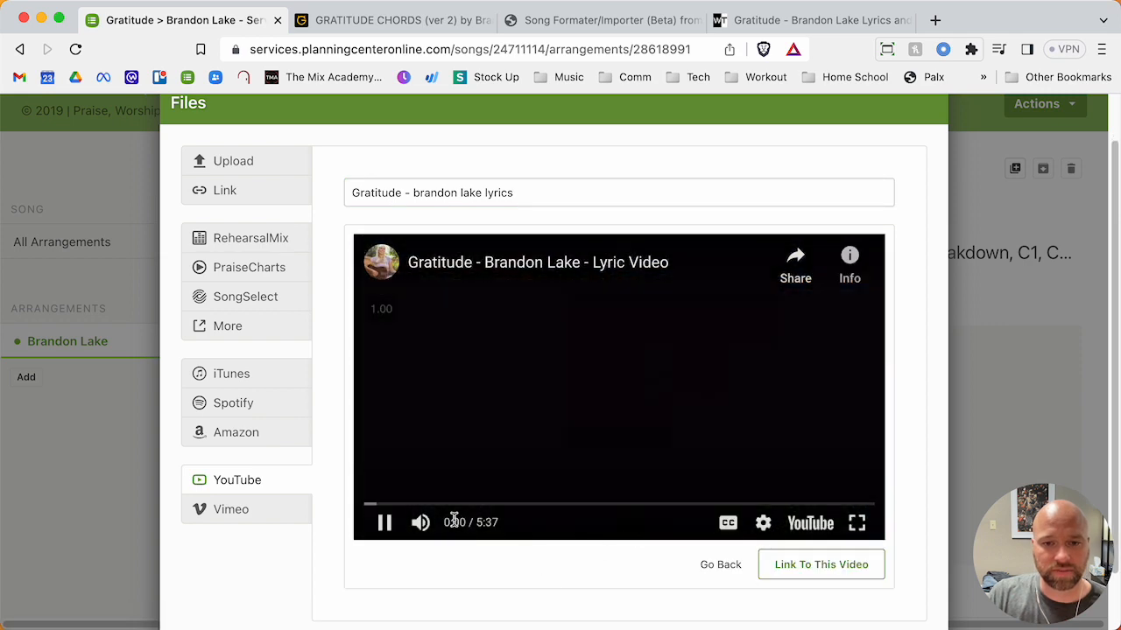
{"action": "left_click", "coordinate": [430, 505]}
{"action": "left_click", "coordinate": [482, 506]}
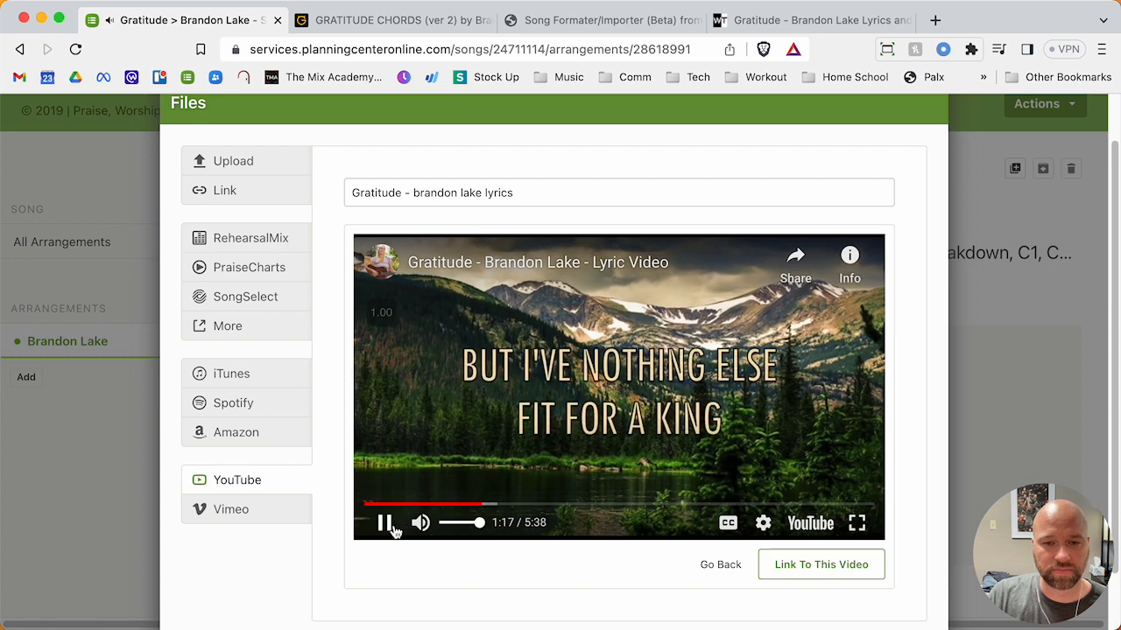
{"action": "left_click", "coordinate": [385, 523]}
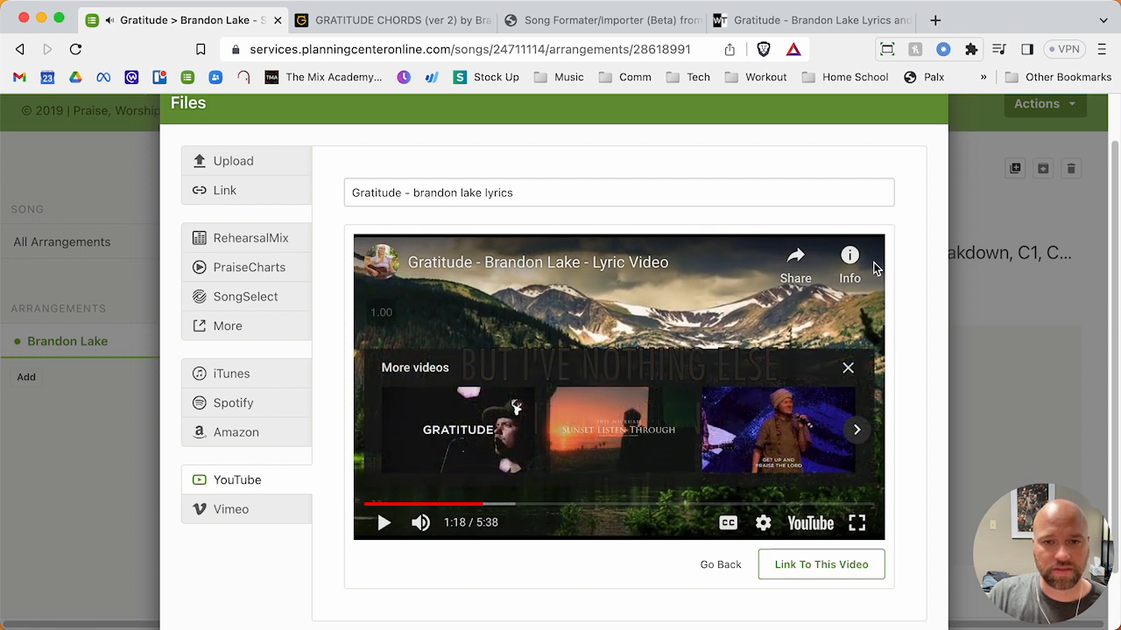
{"action": "left_click", "coordinate": [848, 368]}
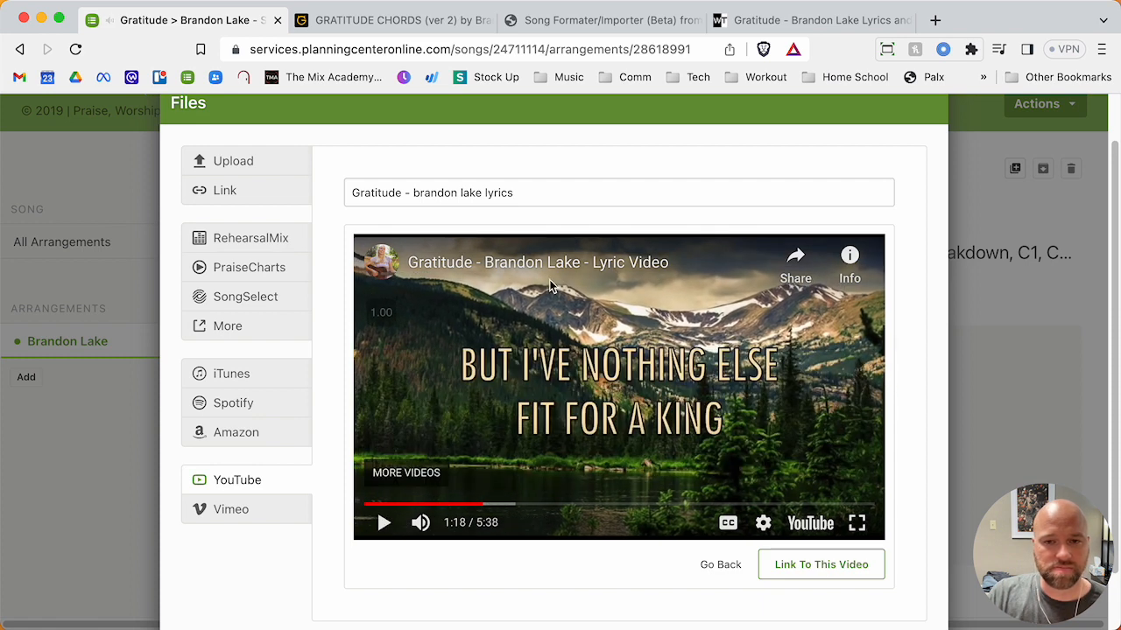
{"action": "left_click", "coordinate": [724, 568]}
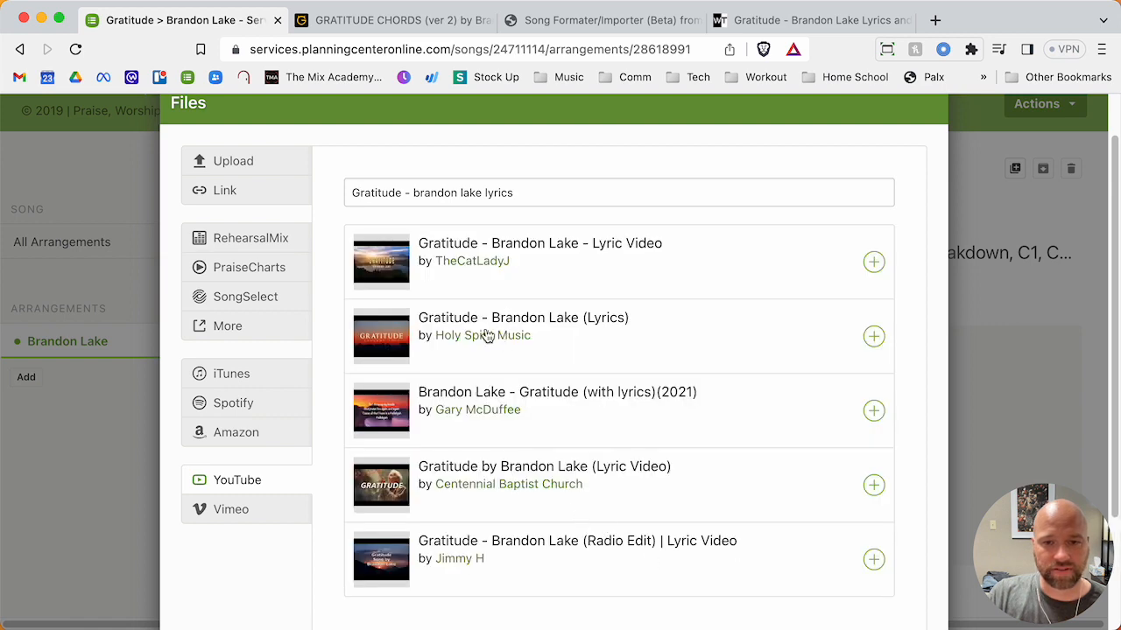
Preview the "Gratitude - Brandon Lake (Lyrics)" result at about 0:58, then return to the video results without linking it.
{"action": "left_click", "coordinate": [383, 340]}
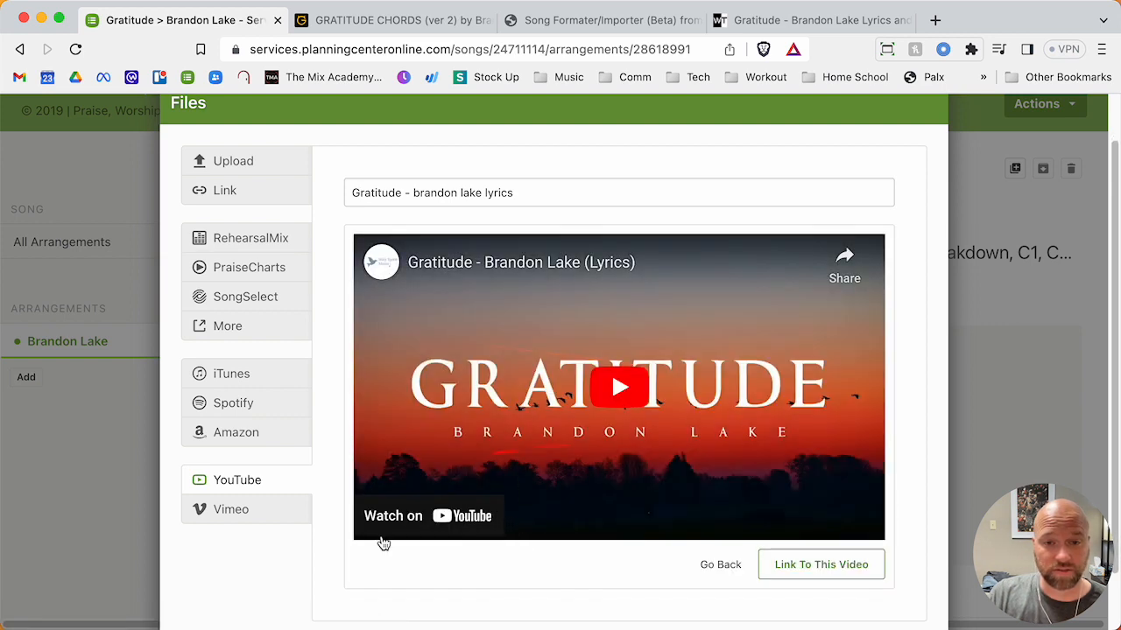
{"action": "left_click", "coordinate": [629, 403]}
{"action": "left_click", "coordinate": [390, 526]}
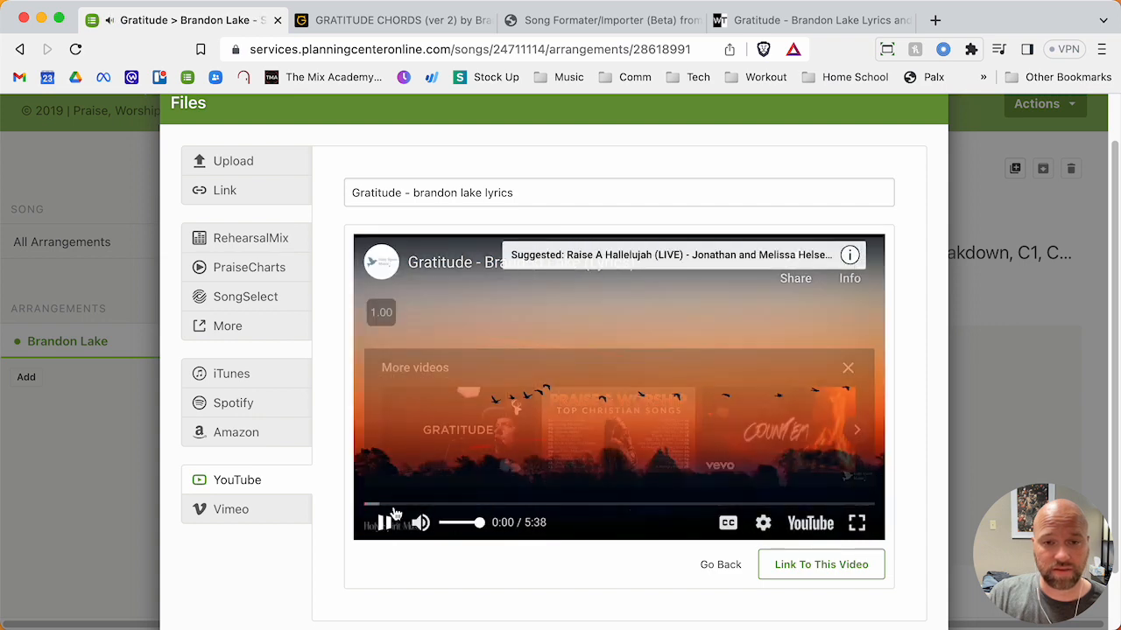
{"action": "left_click_drag", "start_coordinate": [395, 510], "coordinate": [454, 513]}
{"action": "left_click", "coordinate": [847, 368]}
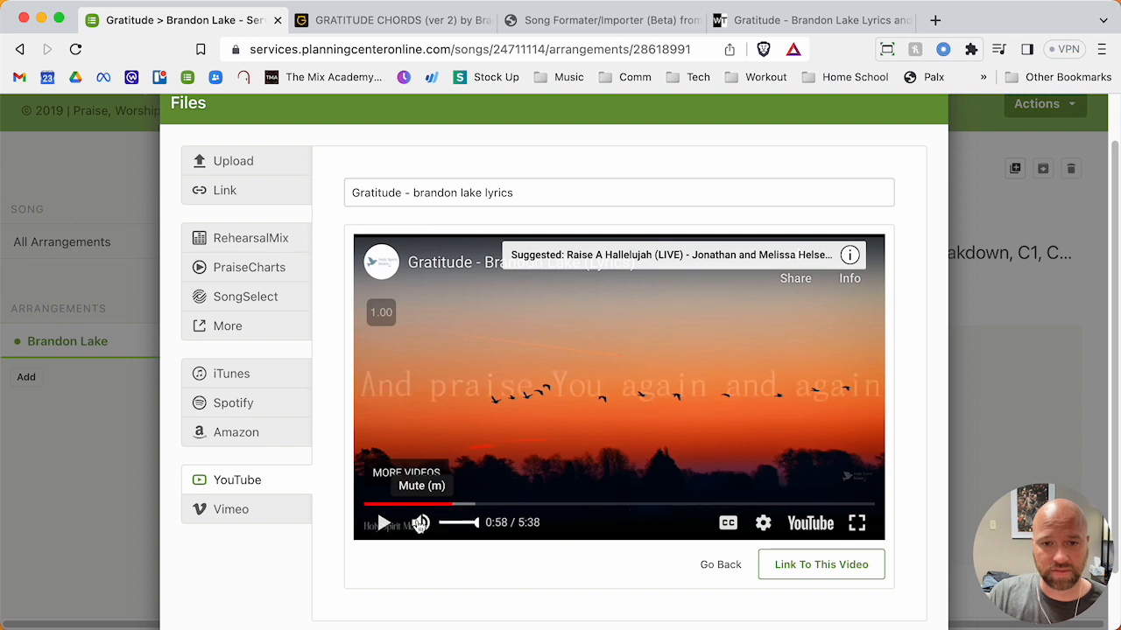
{"action": "left_click", "coordinate": [389, 525]}
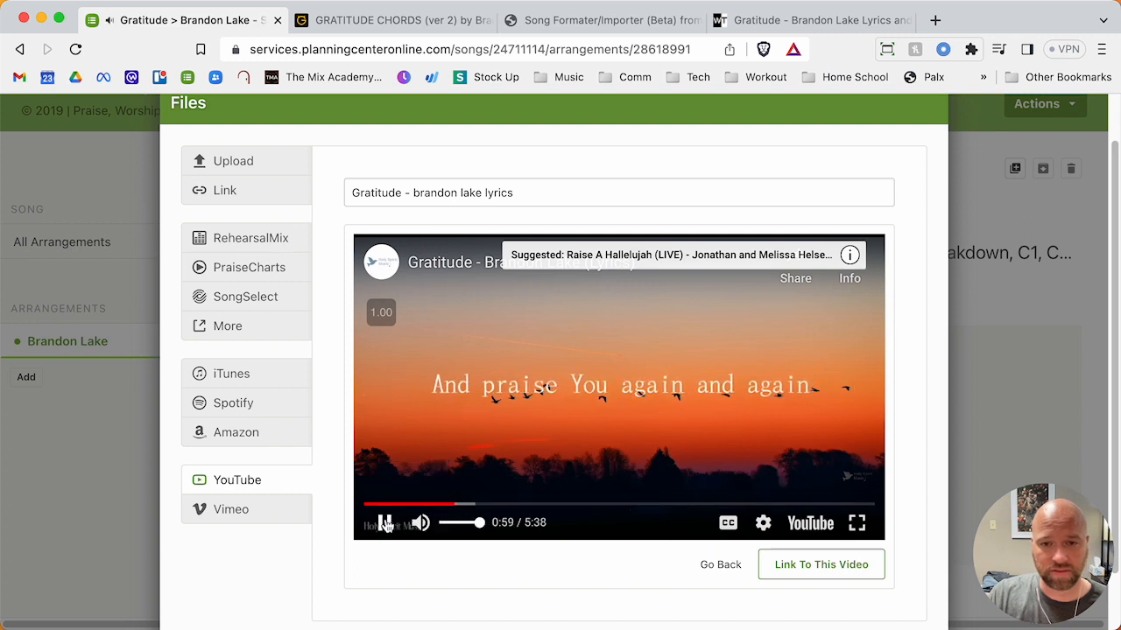
{"action": "left_click", "coordinate": [390, 525]}
{"action": "scroll", "coordinate": [588, 332], "scroll_direction": "down", "scroll_amount": 3}
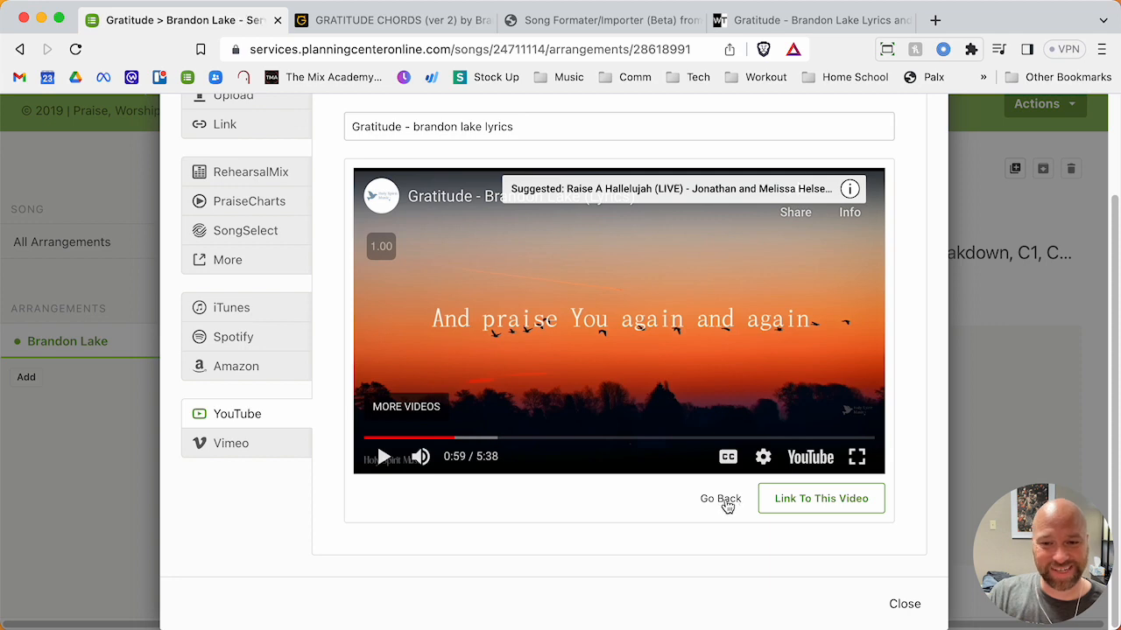
{"action": "left_click", "coordinate": [724, 501]}
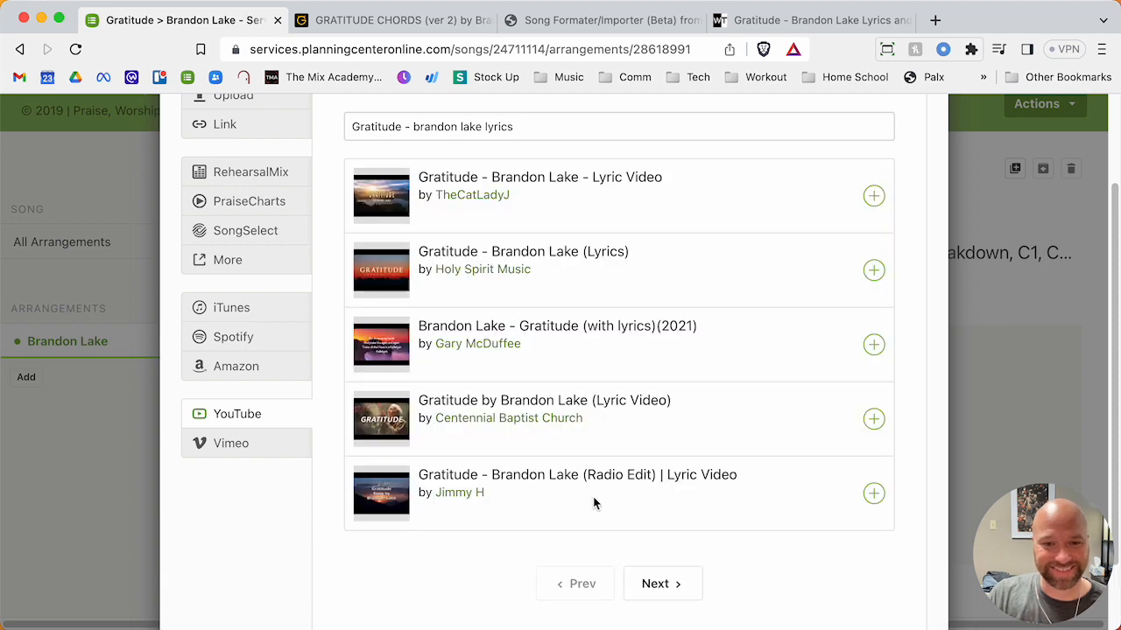
Check the "Gratitude by Brandon Lake (Lyric Video)" result, then open the "(Radio Edit) | Lyric Video" result.
{"action": "left_click", "coordinate": [381, 422]}
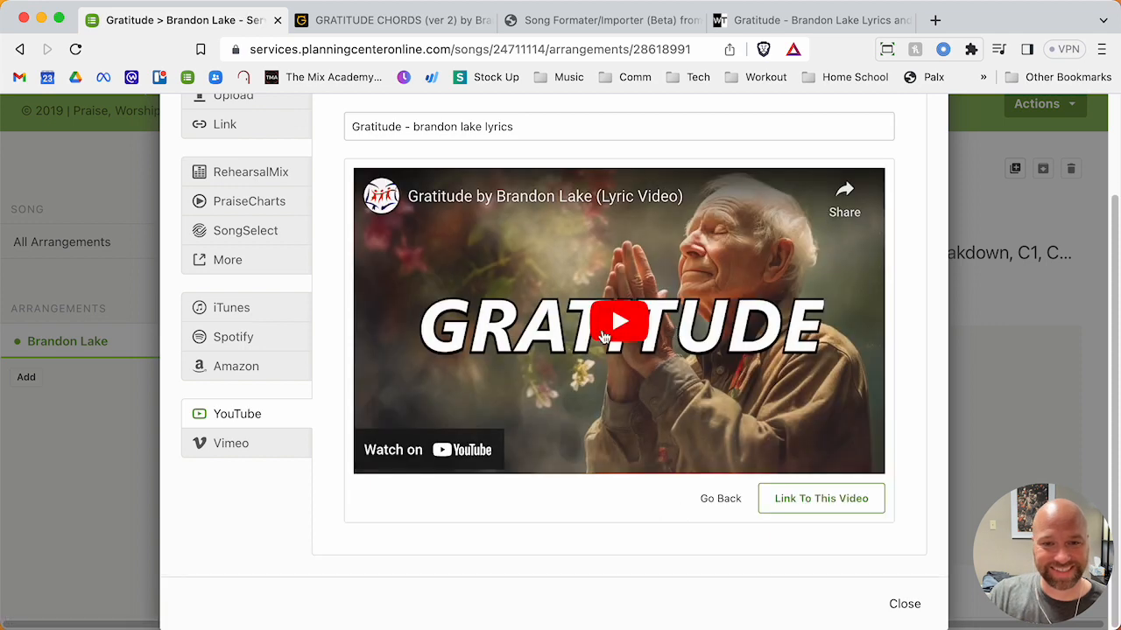
{"action": "left_click", "coordinate": [713, 498]}
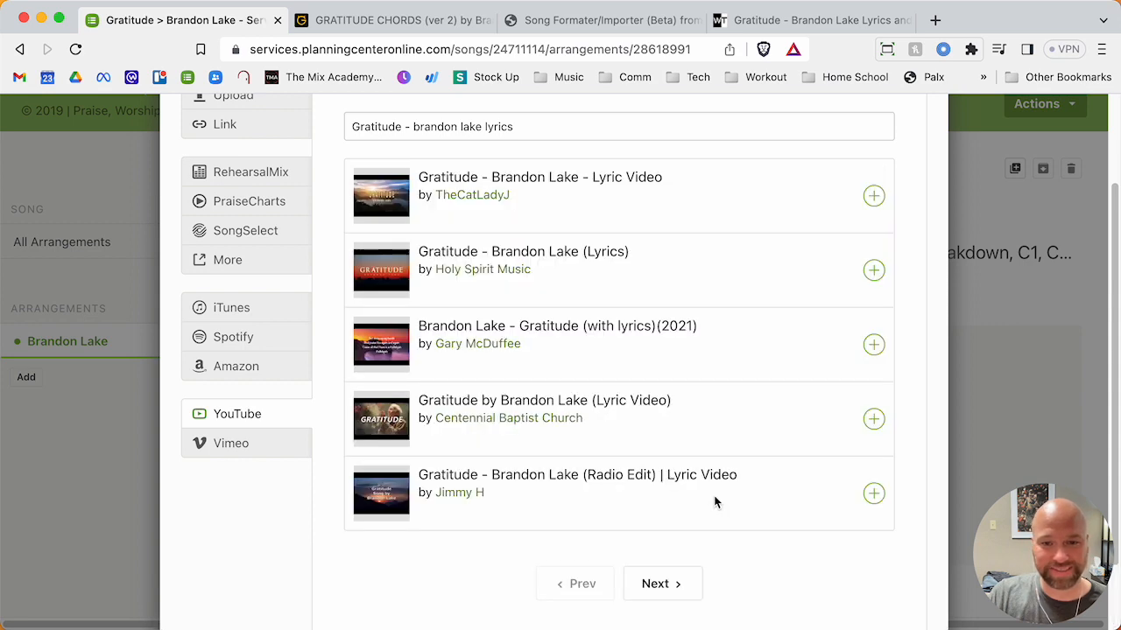
{"action": "left_click", "coordinate": [388, 498]}
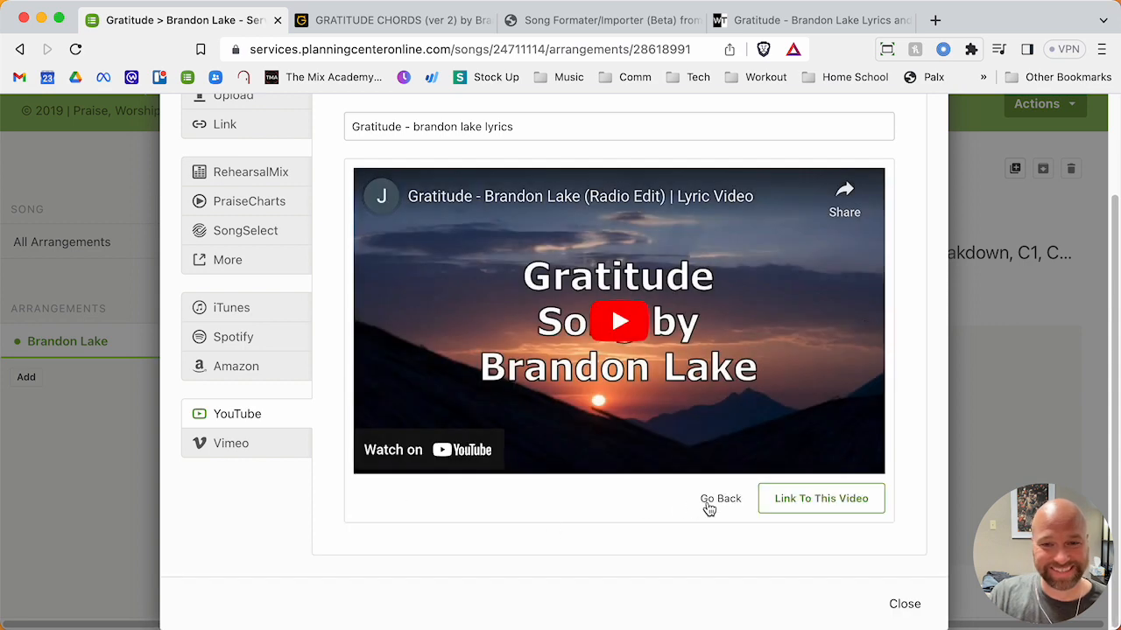
Go to the second page of video results and preview "GRATITUDE (with Lyrics) Brandon Lake" at about 1:07 and 1:42, then return without linking it.
{"action": "left_click", "coordinate": [721, 501]}
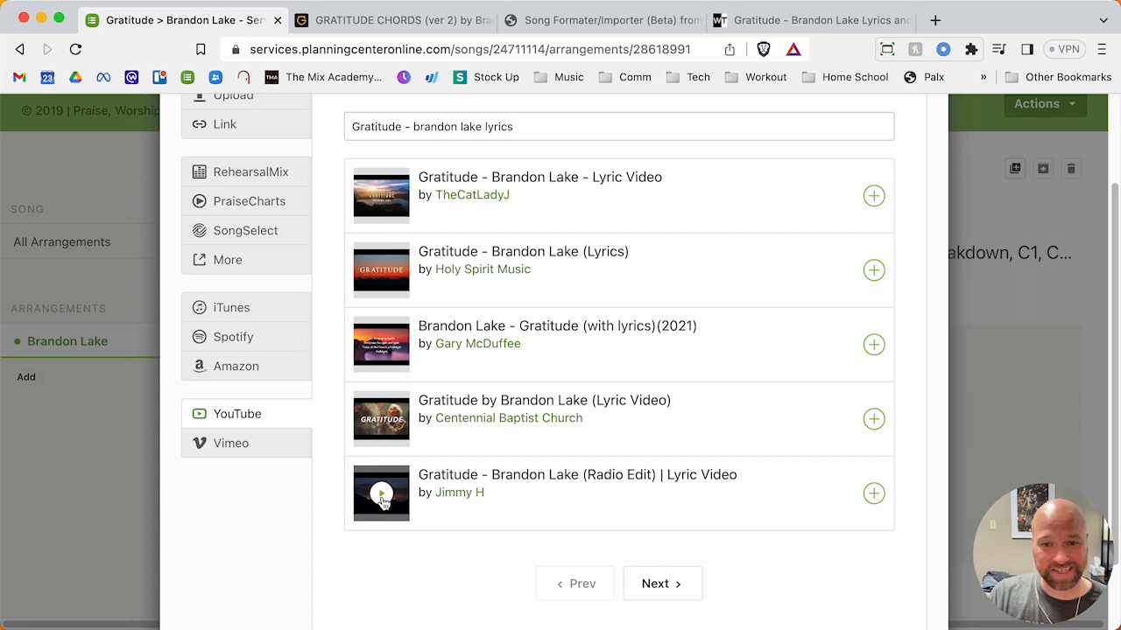
{"action": "left_click", "coordinate": [671, 593]}
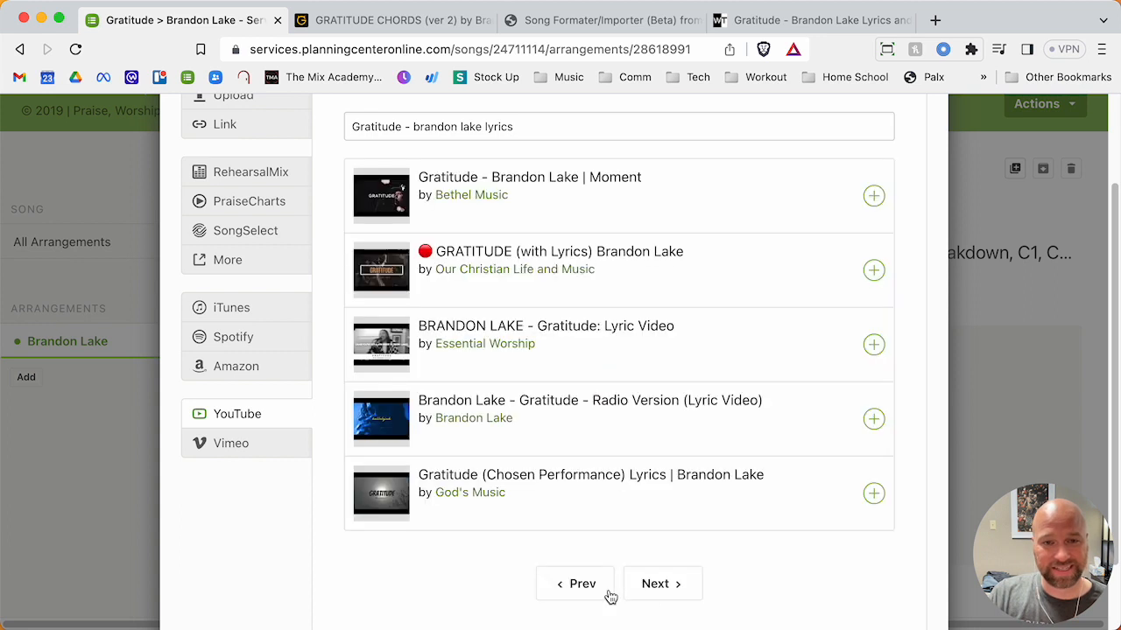
{"action": "left_click", "coordinate": [381, 271]}
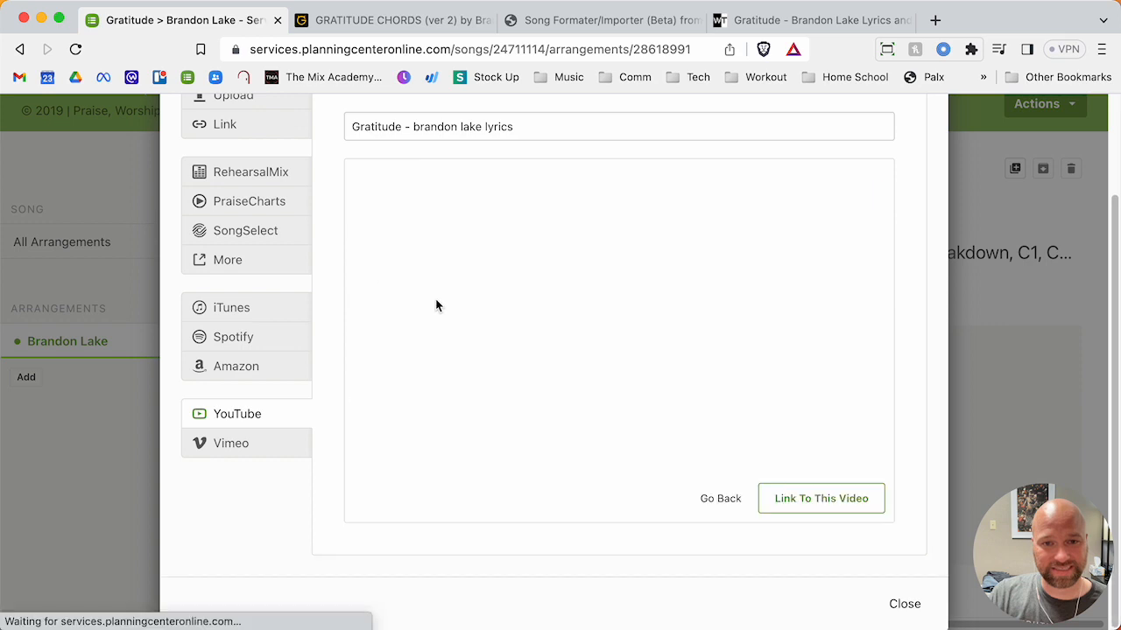
{"action": "left_click", "coordinate": [618, 340]}
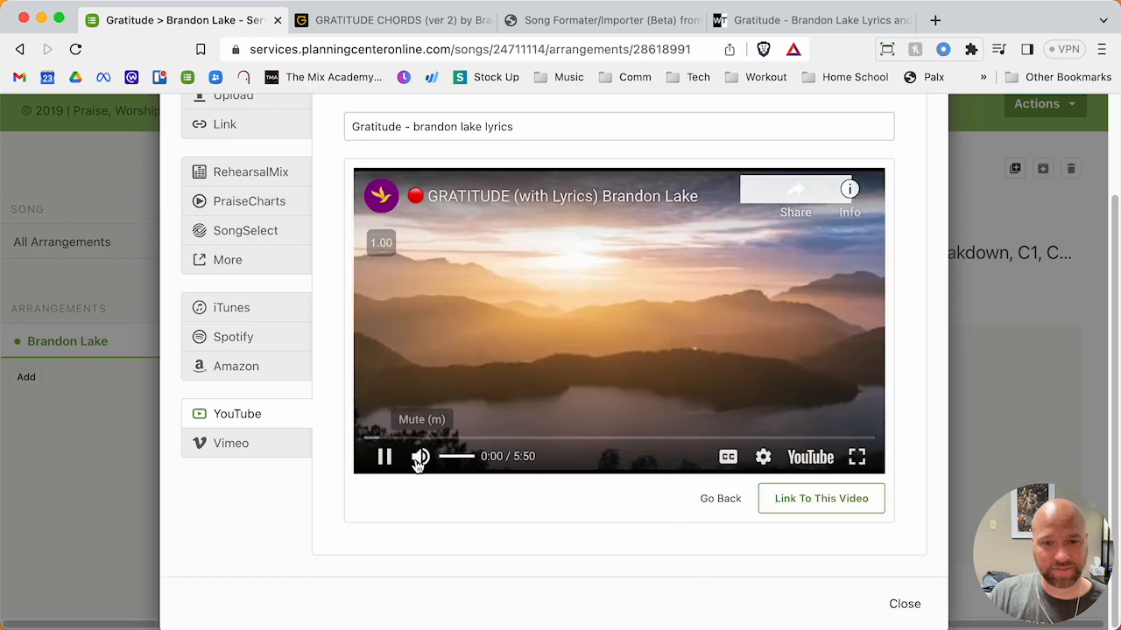
{"action": "key", "text": "space"}
{"action": "left_click", "coordinate": [464, 445]}
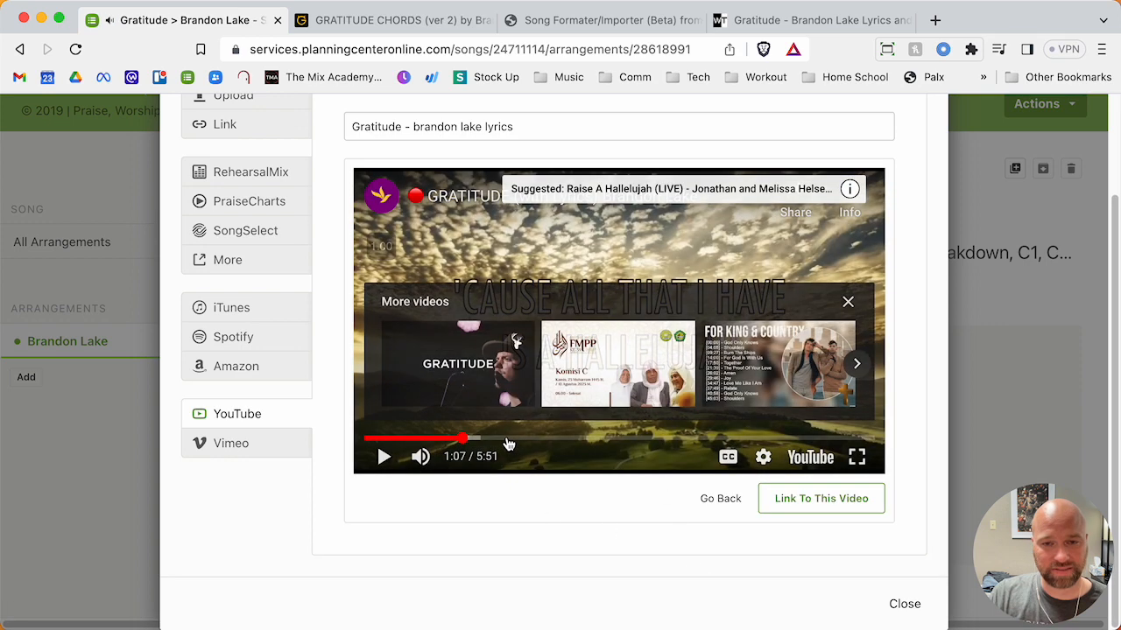
{"action": "left_click", "coordinate": [512, 445]}
{"action": "left_click", "coordinate": [846, 304]}
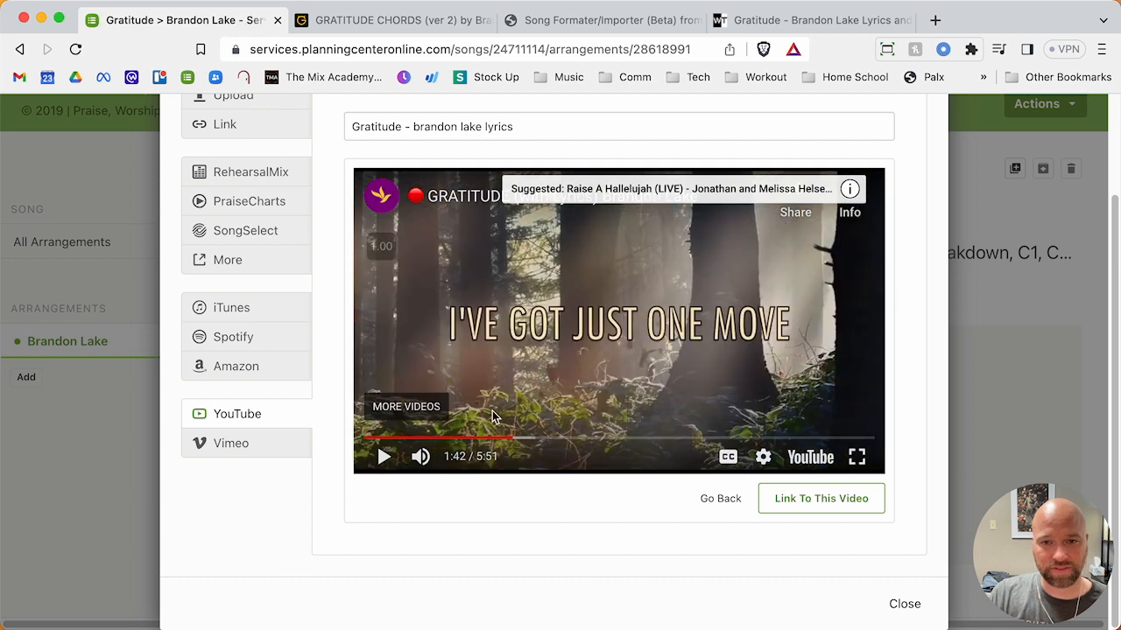
{"action": "left_click", "coordinate": [386, 458]}
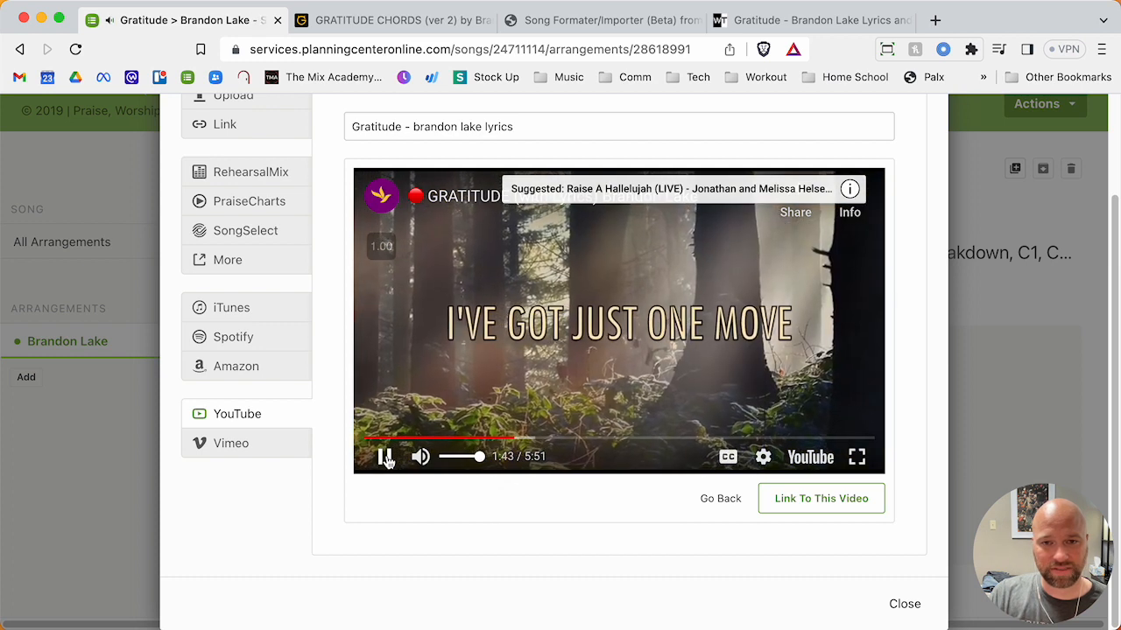
{"action": "left_click", "coordinate": [732, 500]}
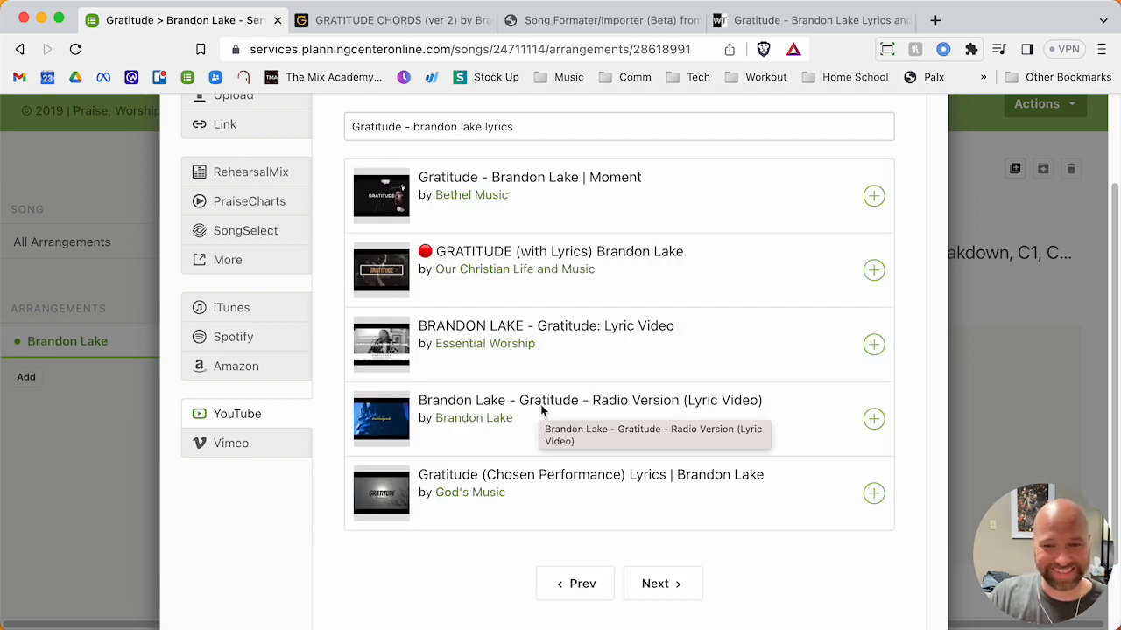
Preview the "BRANDON LAKE - Gratitude: Lyric Video" result at about 0:32, then return to the video results without linking it.
{"action": "left_click", "coordinate": [407, 366]}
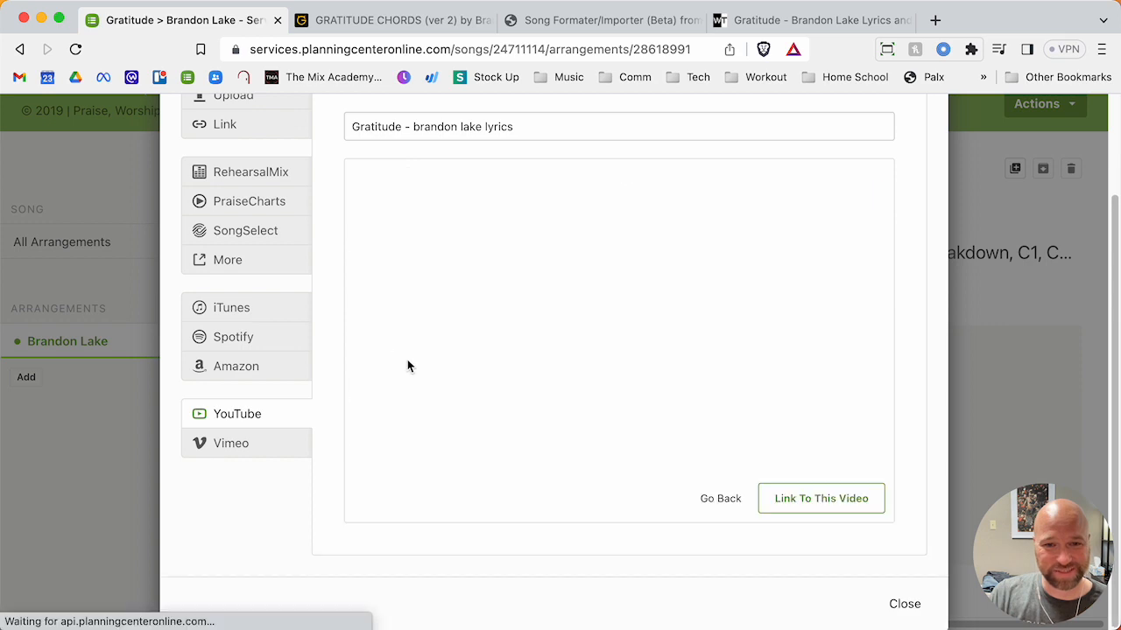
{"action": "left_click", "coordinate": [613, 336]}
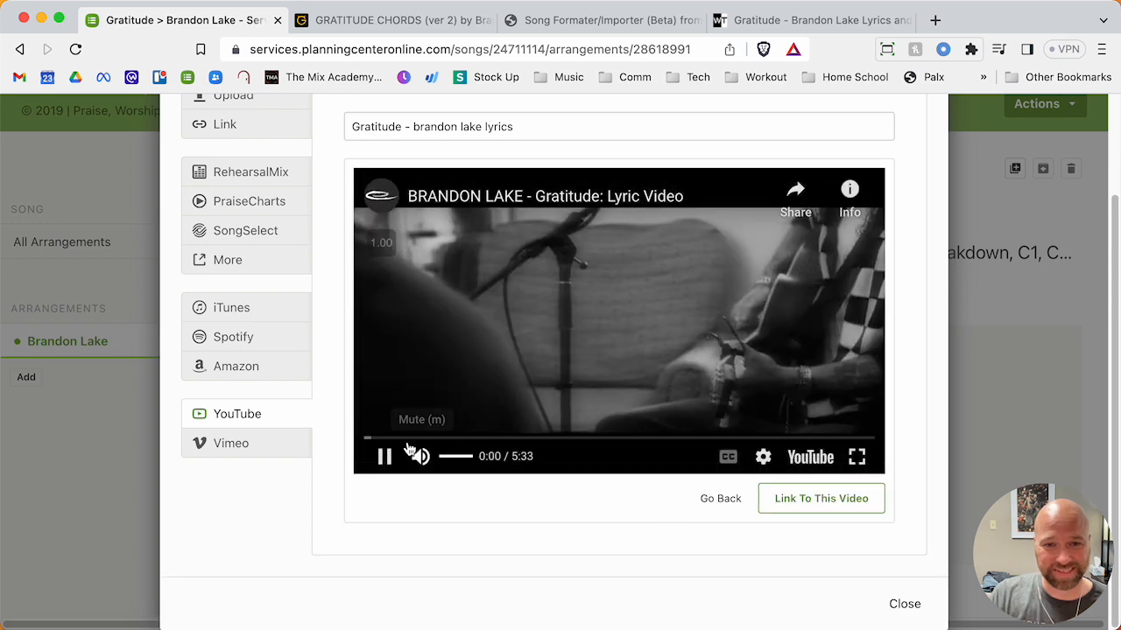
{"action": "left_click", "coordinate": [390, 440]}
{"action": "left_click", "coordinate": [413, 440]}
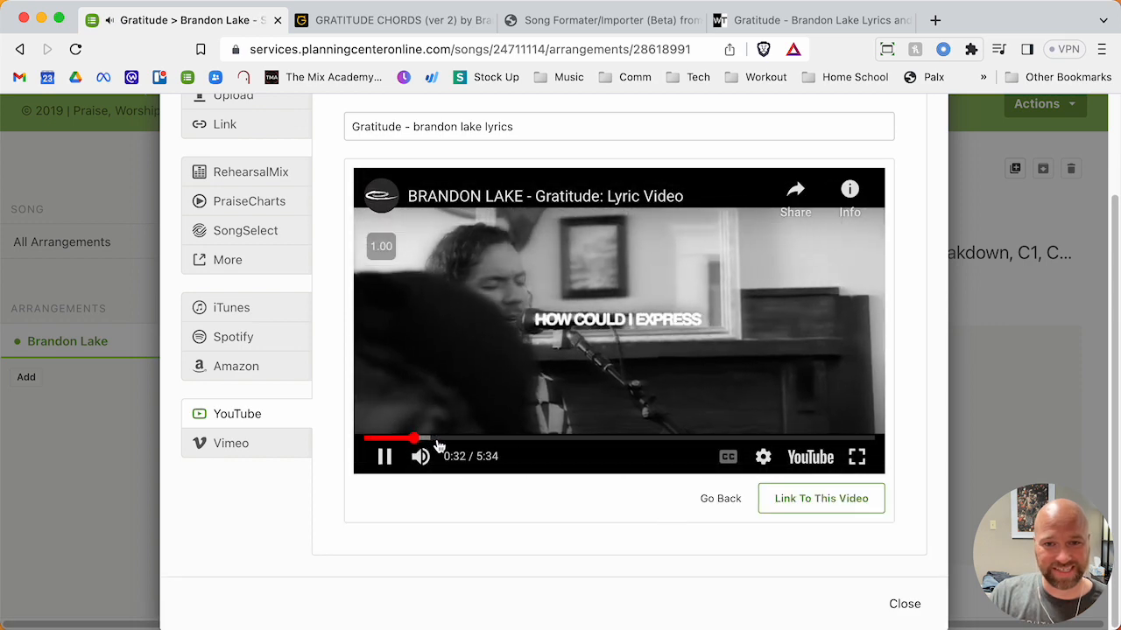
{"action": "left_click", "coordinate": [380, 459]}
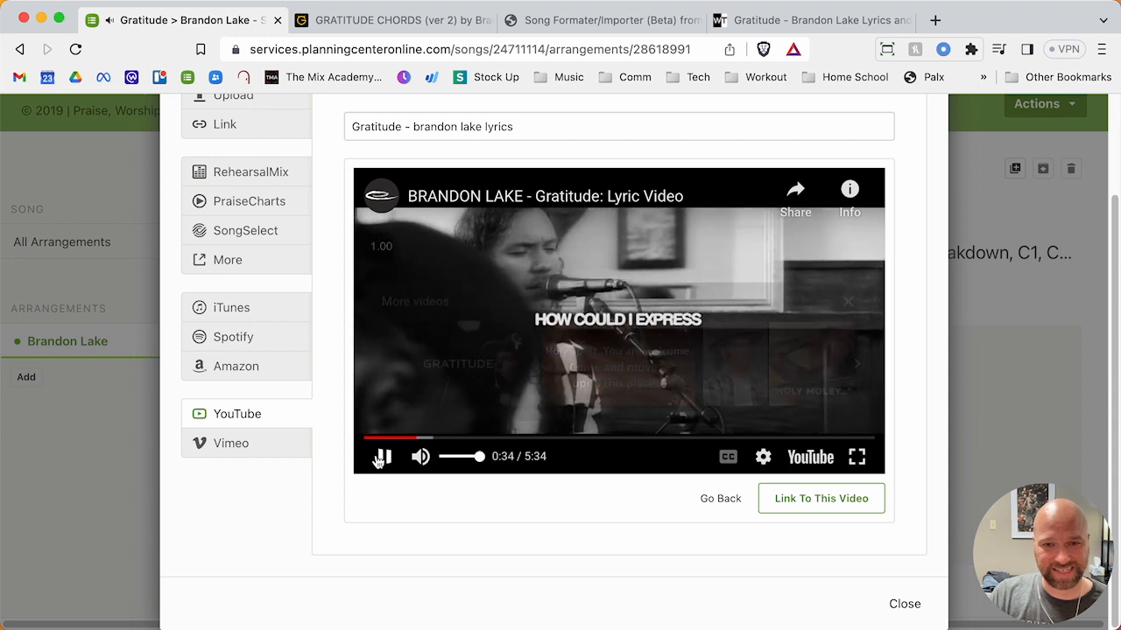
{"action": "left_click", "coordinate": [723, 506]}
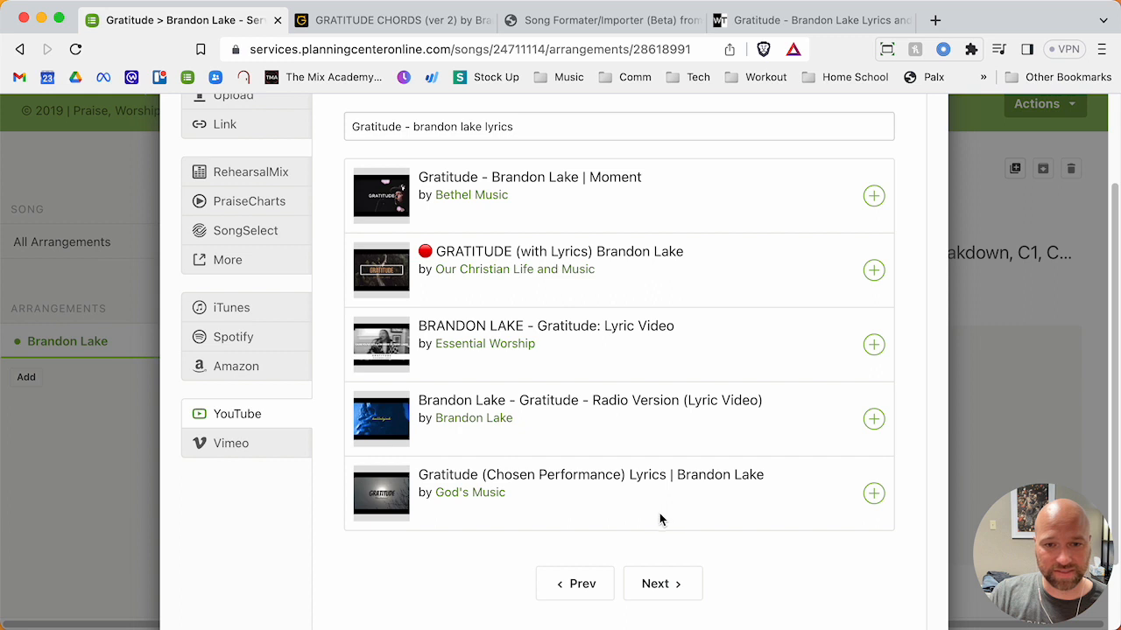
Check the third page of results, then return to the first page and link "Gratitude - Brandon Lake - Lyric Video" to the arrangement.
{"action": "left_click", "coordinate": [662, 579]}
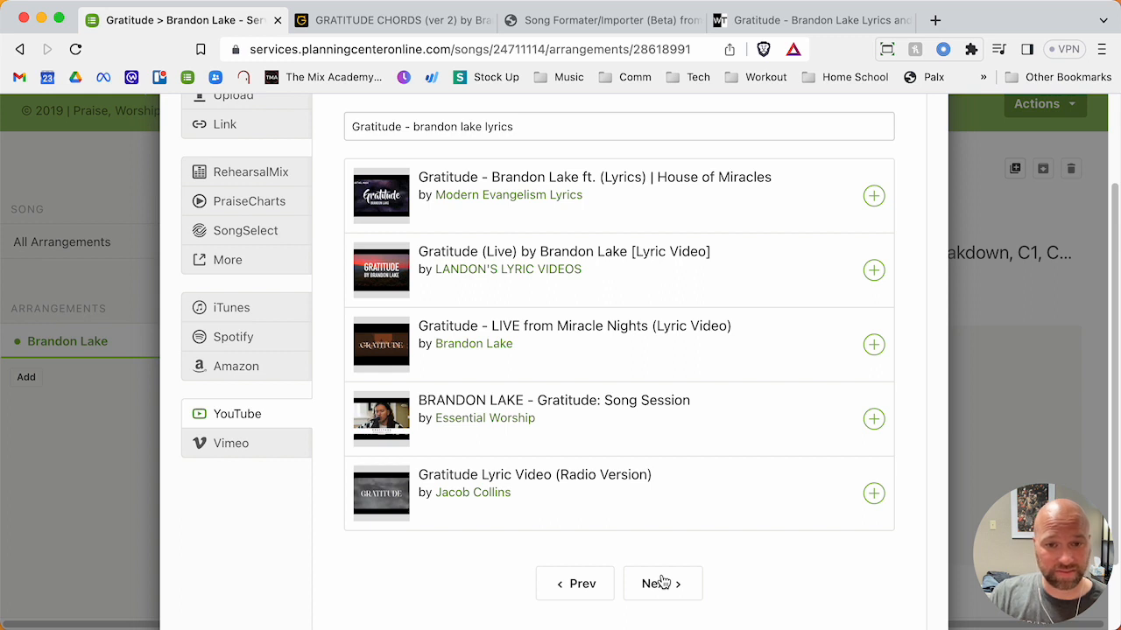
{"action": "scroll", "coordinate": [575, 585], "scroll_direction": "down", "scroll_amount": 1}
{"action": "double_click", "coordinate": [576, 585]}
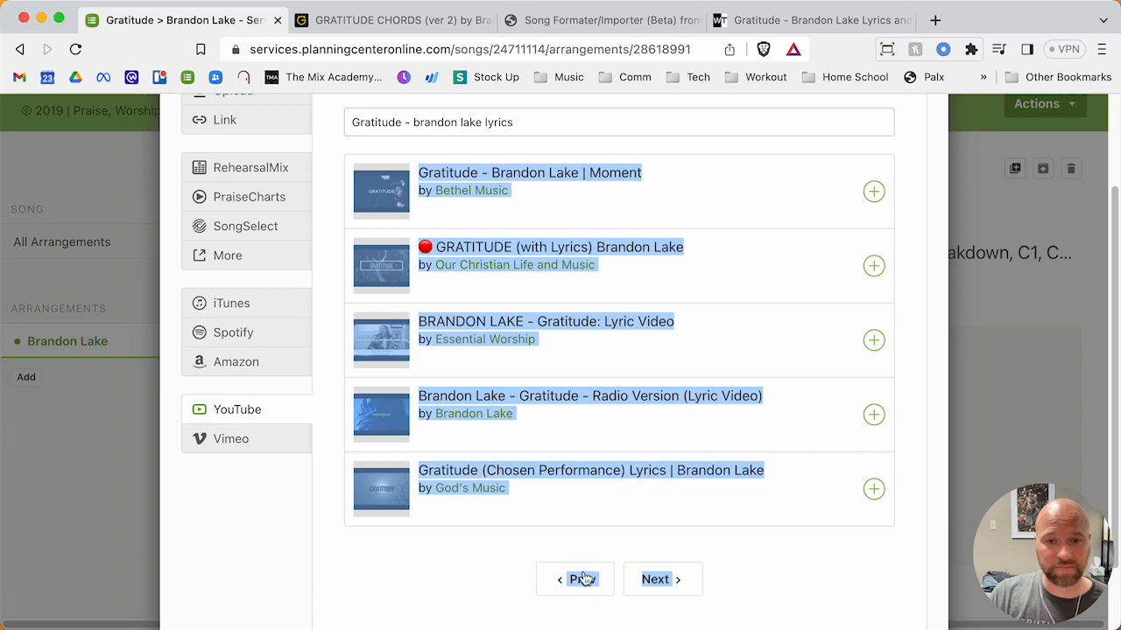
{"action": "left_click", "coordinate": [582, 579]}
{"action": "left_click", "coordinate": [582, 580]}
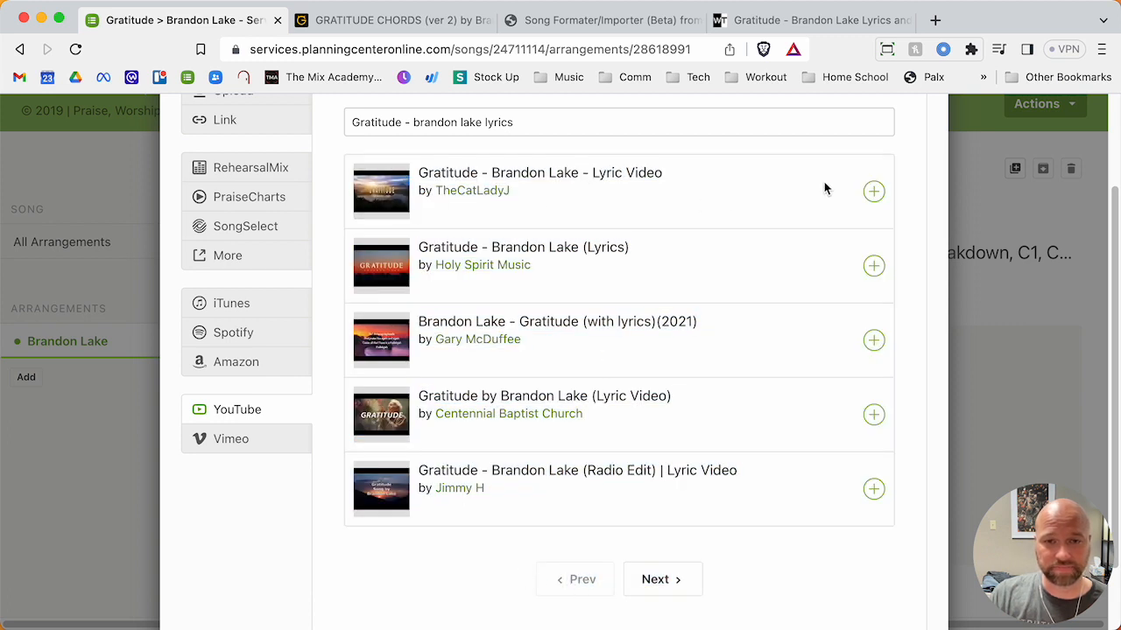
{"action": "left_click", "coordinate": [873, 192]}
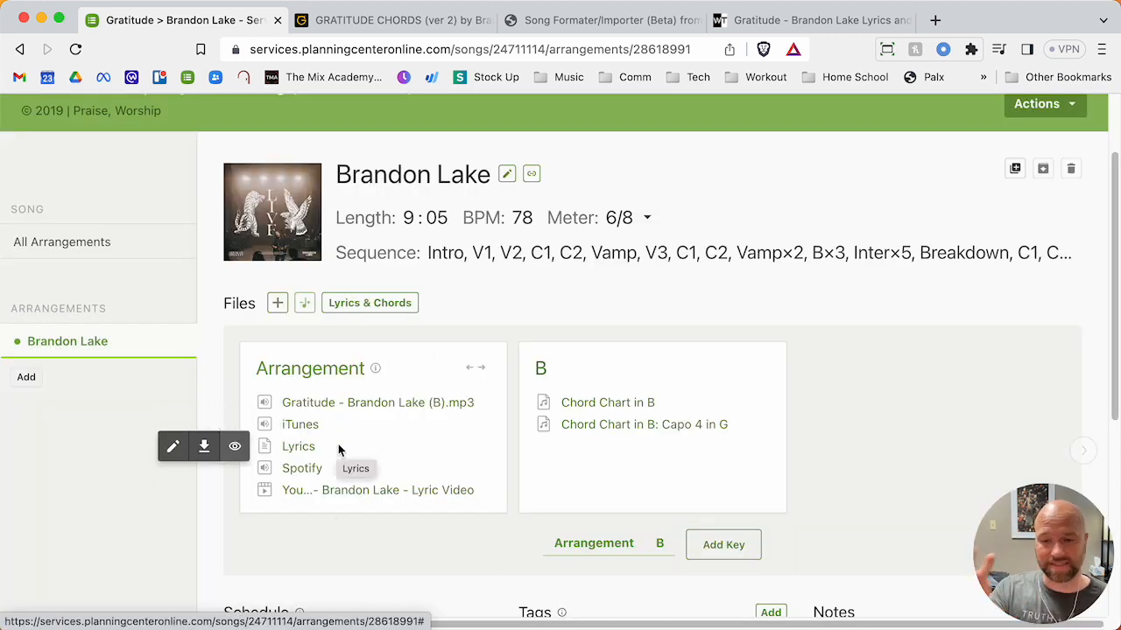
Open the arrangement's lyrics and chords editor and copy the entire chord chart text.
{"action": "scroll", "coordinate": [883, 155], "scroll_direction": "up", "scroll_amount": 3}
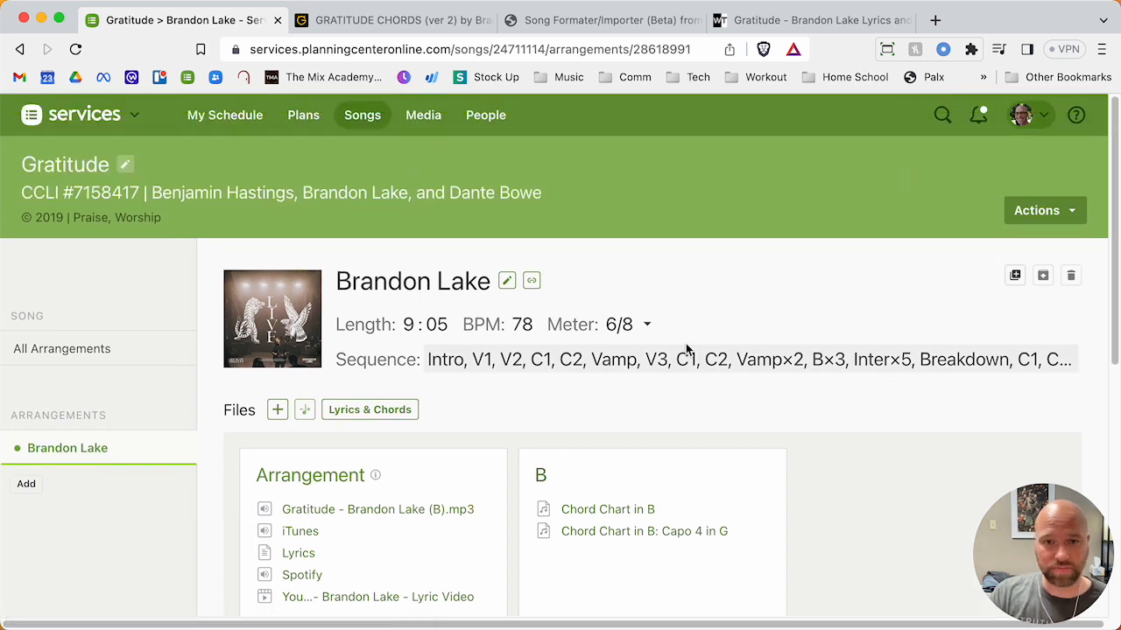
{"action": "scroll", "coordinate": [888, 292], "scroll_direction": "down", "scroll_amount": 6}
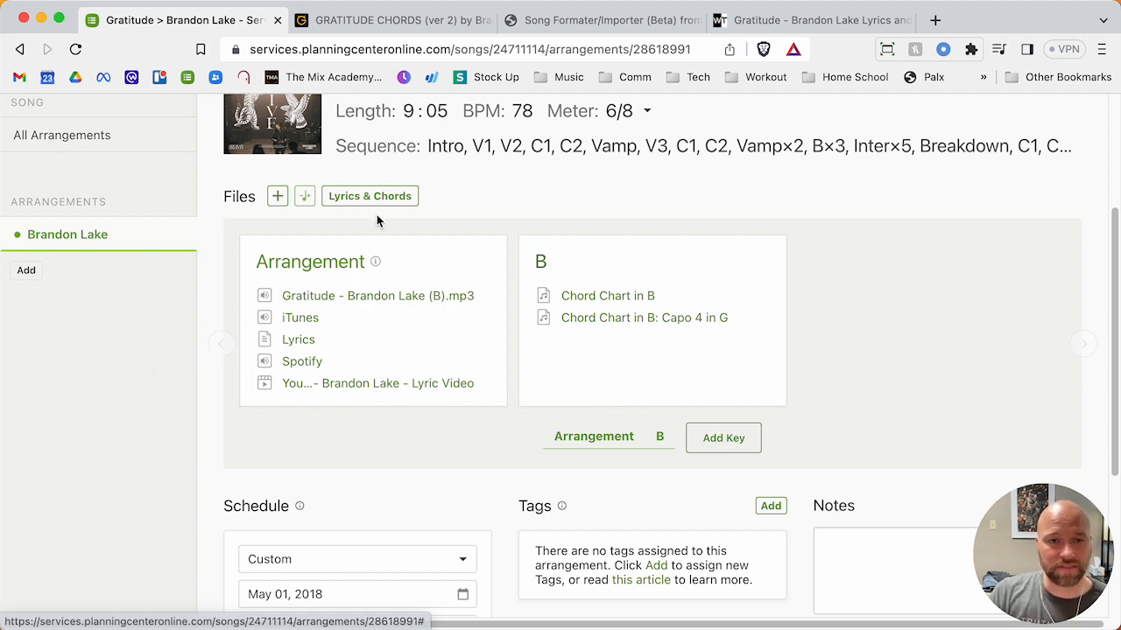
{"action": "scroll", "coordinate": [377, 215], "scroll_direction": "down", "scroll_amount": 1}
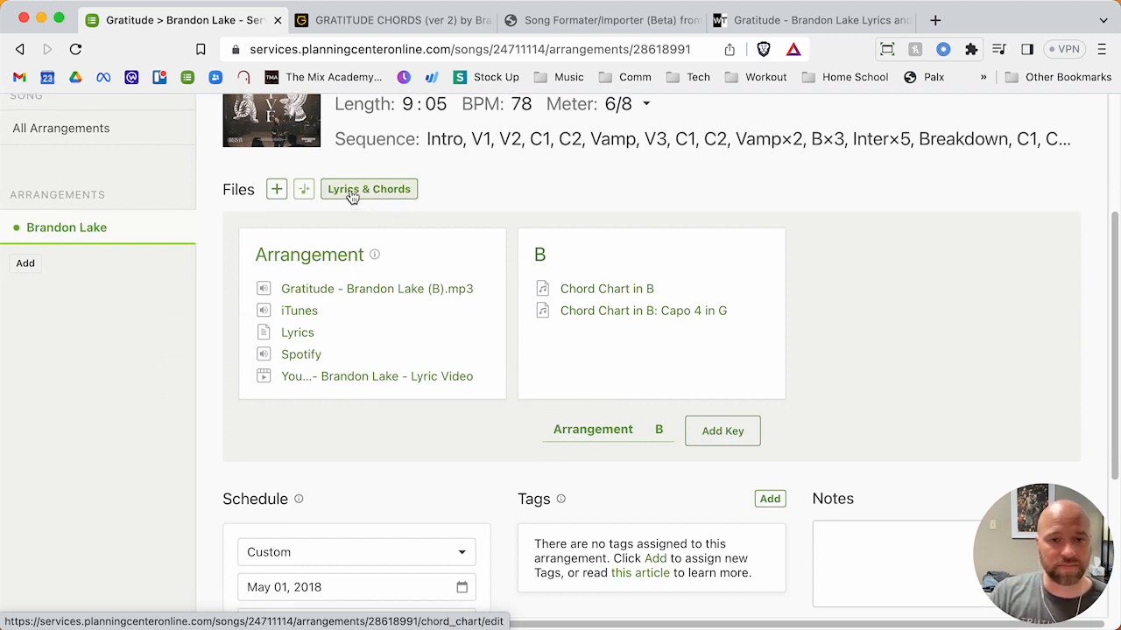
{"action": "left_click", "coordinate": [350, 192]}
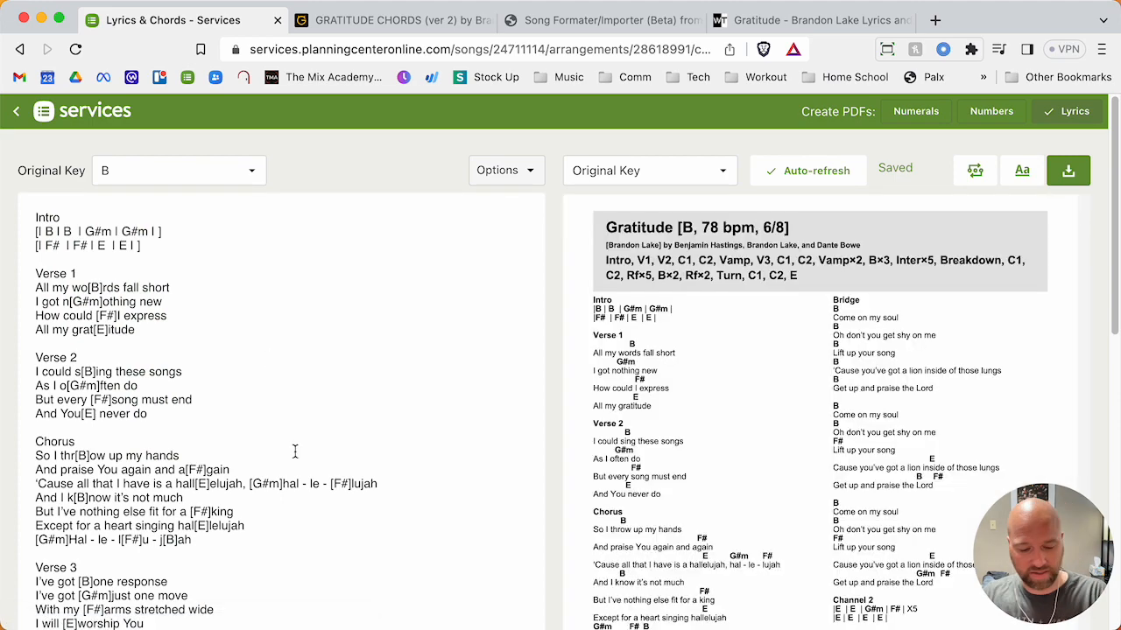
{"action": "key", "text": "super+a"}
{"action": "key", "text": "super+c"}
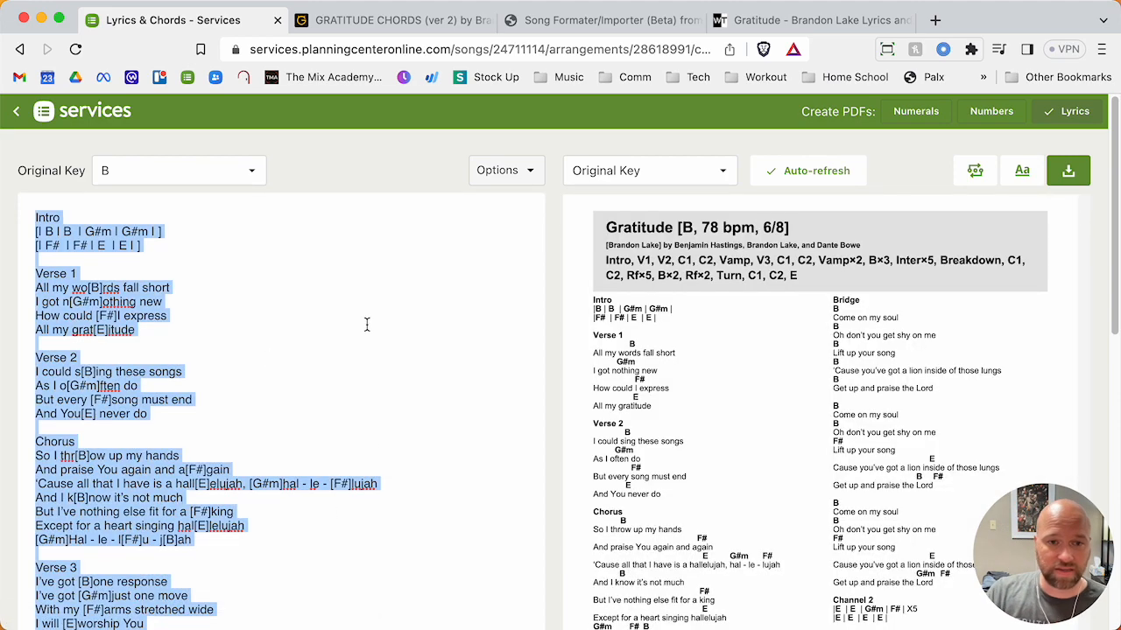
{"action": "scroll", "coordinate": [350, 362], "scroll_direction": "down", "scroll_amount": 5}
{"action": "scroll", "coordinate": [355, 361], "scroll_direction": "up", "scroll_amount": 5}
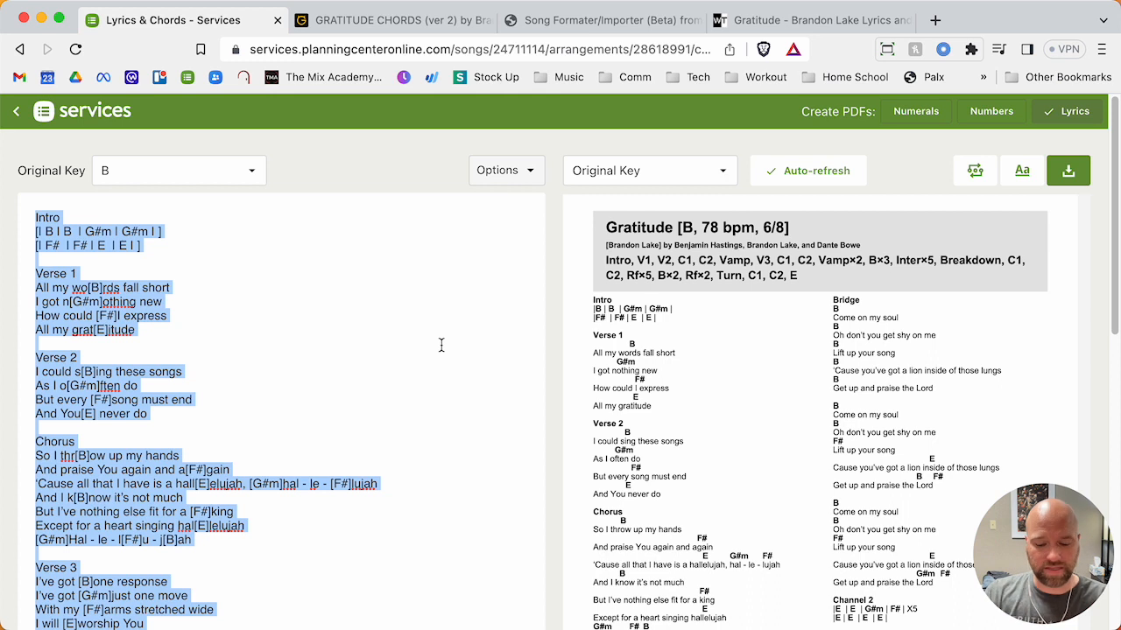
Find and launch TextMate through a Spotlight search.
{"action": "key", "text": "super+space"}
{"action": "key", "text": "BackSpace"}
{"action": "key", "text": "BackSpace"}
{"action": "key", "text": "BackSpace"}
{"action": "key", "text": "BackSpace"}
{"action": "key", "text": "BackSpace"}
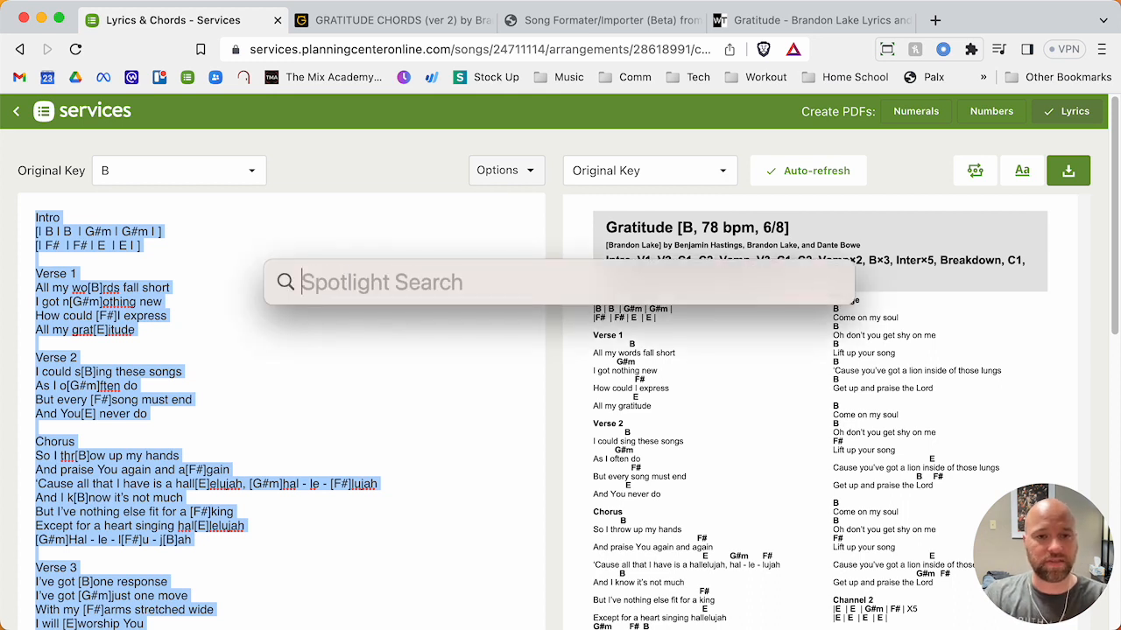
{"action": "type", "text": "textEdit"}
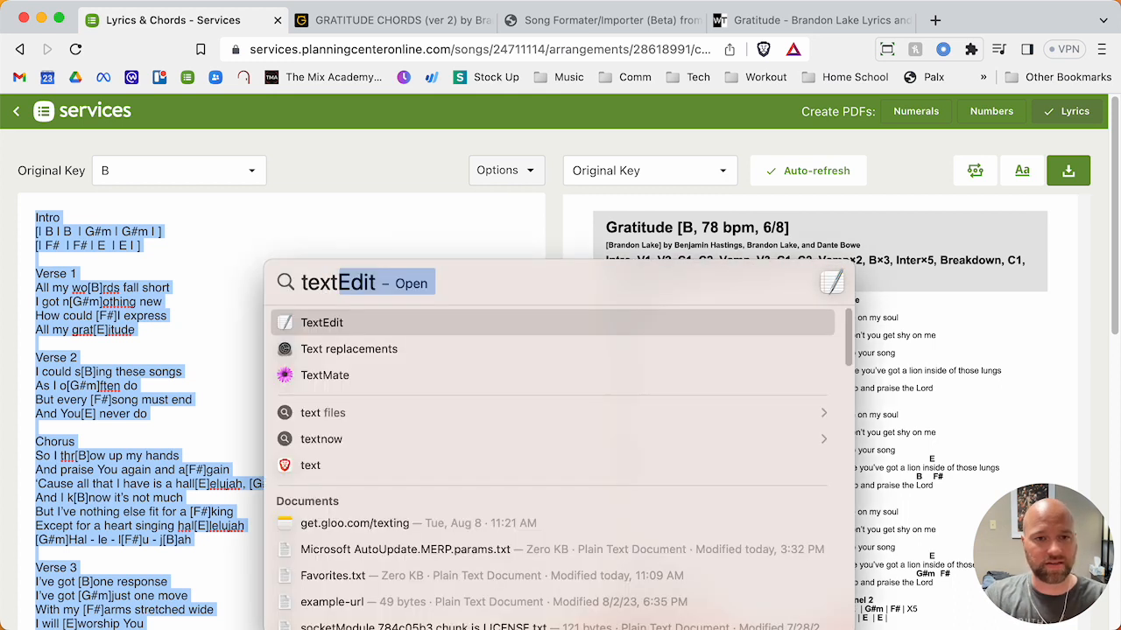
{"action": "key", "text": "Down"}
{"action": "key", "text": "Down"}
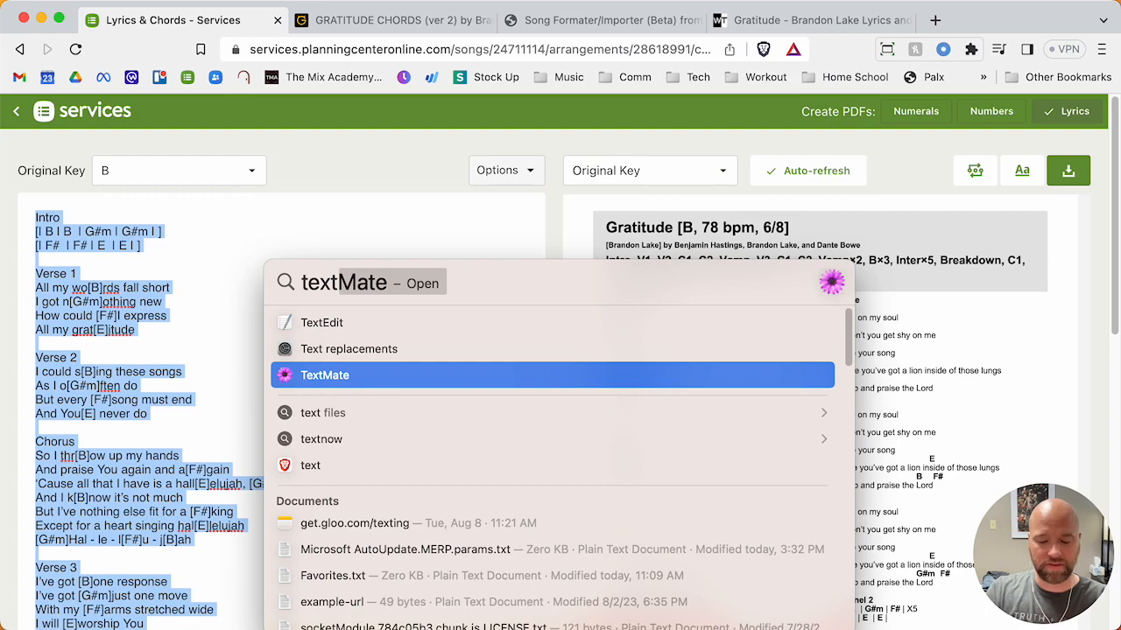
{"action": "key", "text": "Return"}
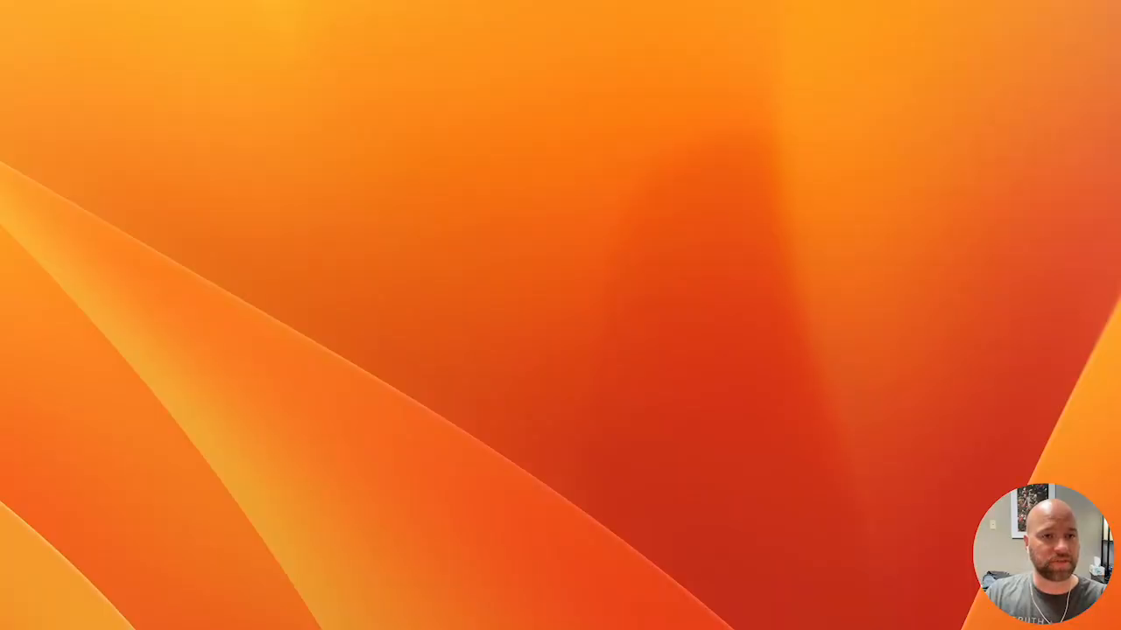
Create a new TextMate document, paste the copied chord chart into it and return to its beginning.
{"action": "key", "text": "super+n"}
{"action": "left_click_drag", "start_coordinate": [0, 0], "coordinate": [88, 20]}
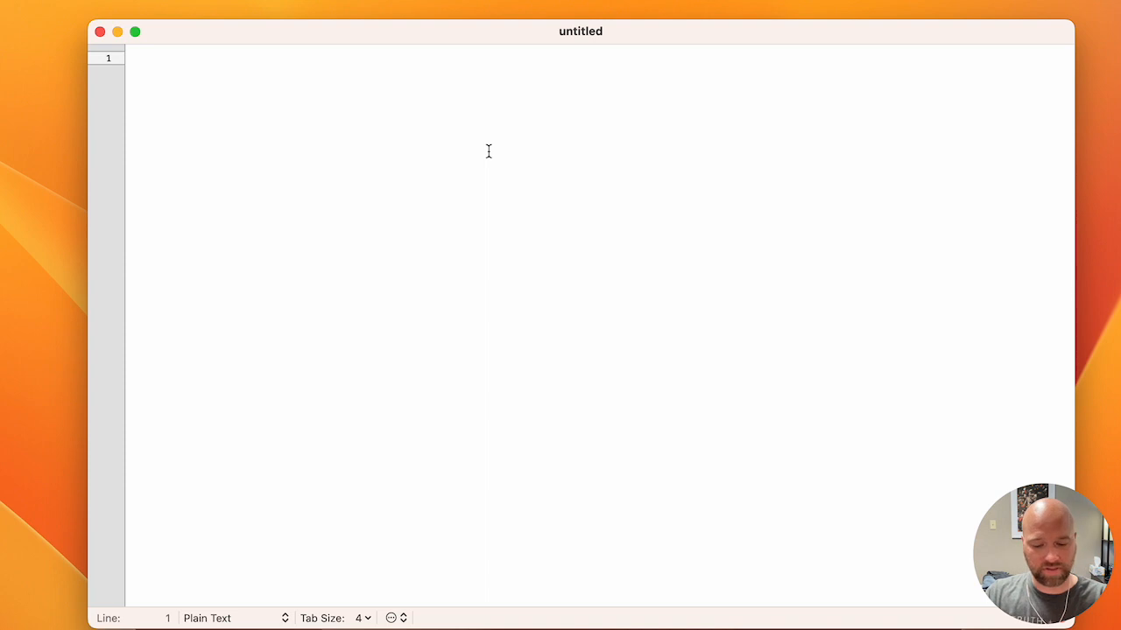
{"action": "key", "text": "super+v"}
{"action": "scroll", "coordinate": [378, 275], "scroll_direction": "up", "scroll_amount": 15}
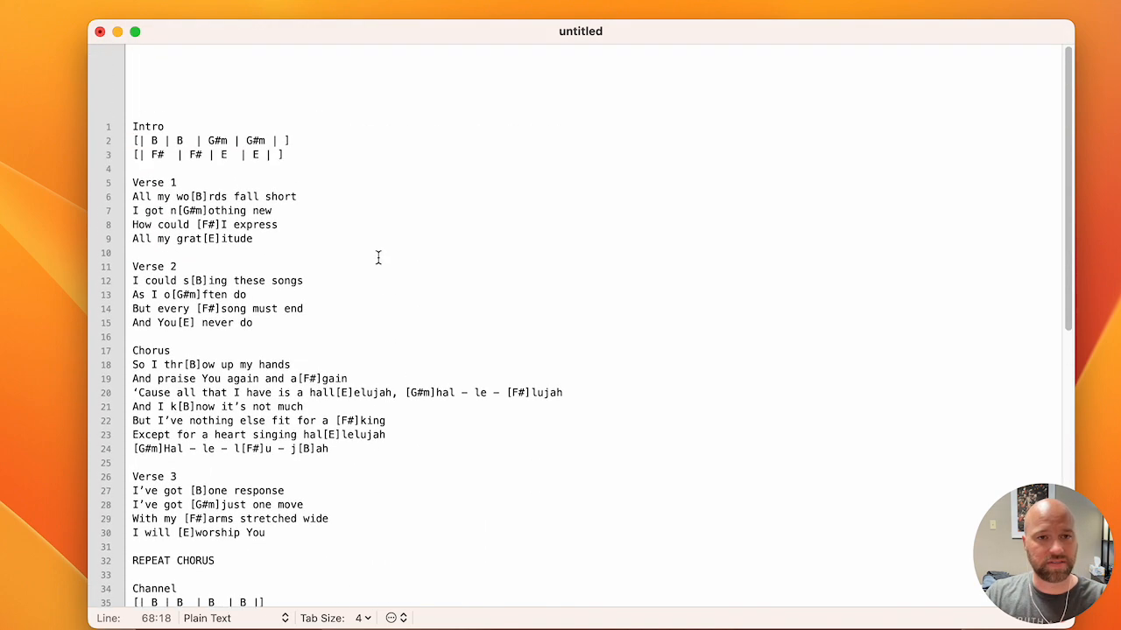
{"action": "key", "text": "super+Up"}
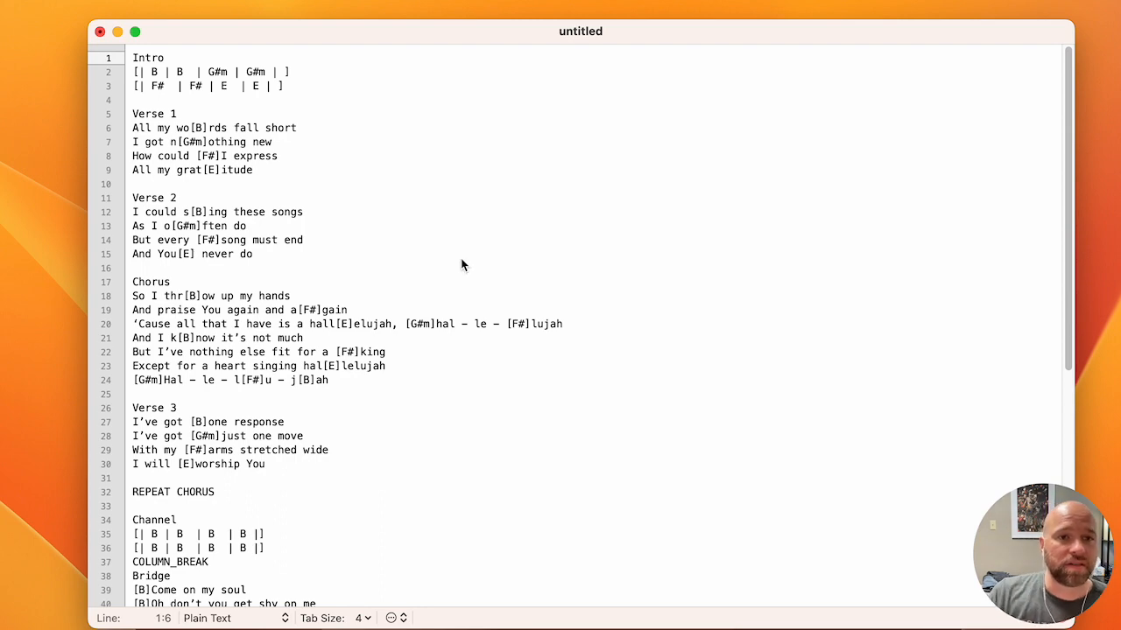
{"action": "left_click", "coordinate": [358, 191], "text": "shift"}
{"action": "scroll", "coordinate": [345, 205], "scroll_direction": "down", "scroll_amount": 1}
{"action": "left_click", "coordinate": [338, 145]}
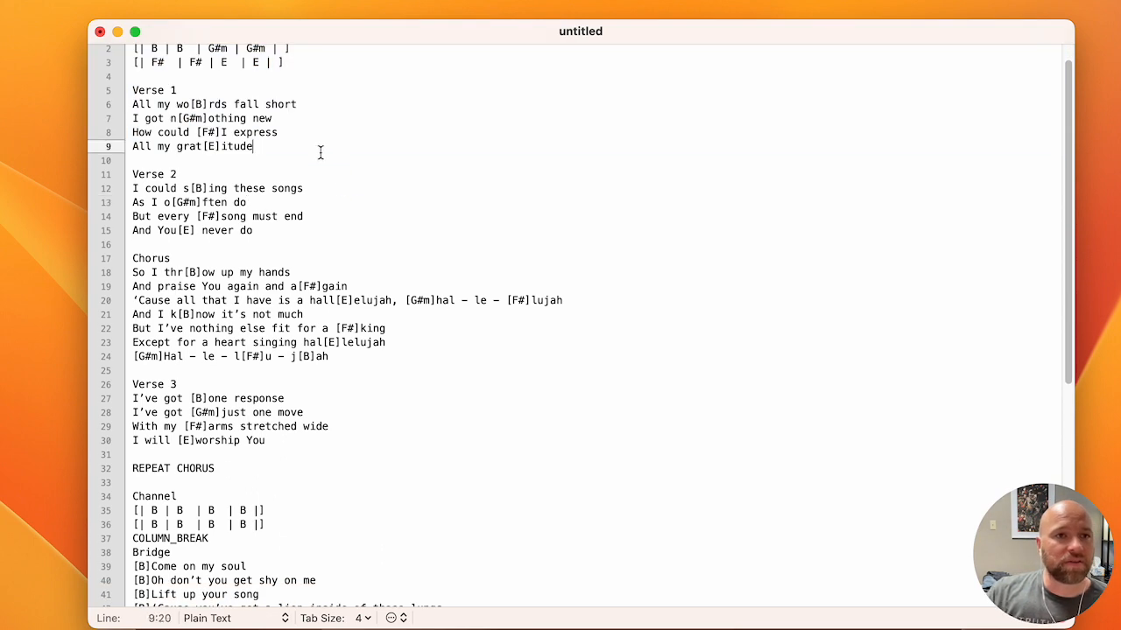
{"action": "scroll", "coordinate": [318, 166], "scroll_direction": "up", "scroll_amount": 2}
Delete every bracketed chord in the document by replacing all matches of the earlier regular expression \[[A-Za-z1-8\/\\\(\)\|# \-]+\] with nothing.
{"action": "left_click", "coordinate": [171, 58]}
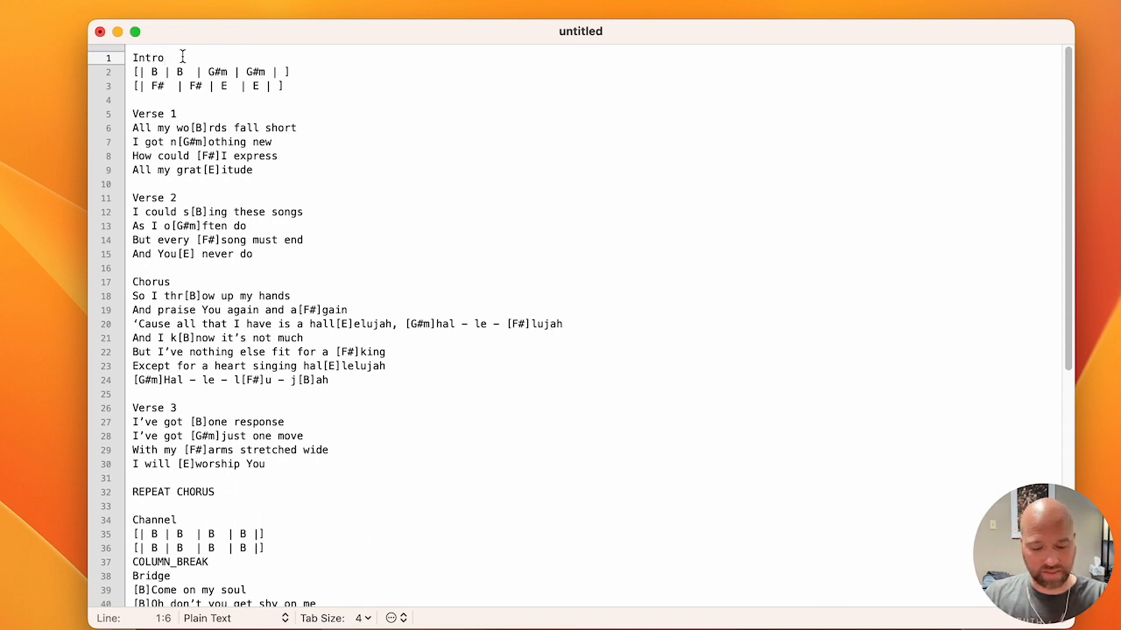
{"action": "key", "text": "super+f"}
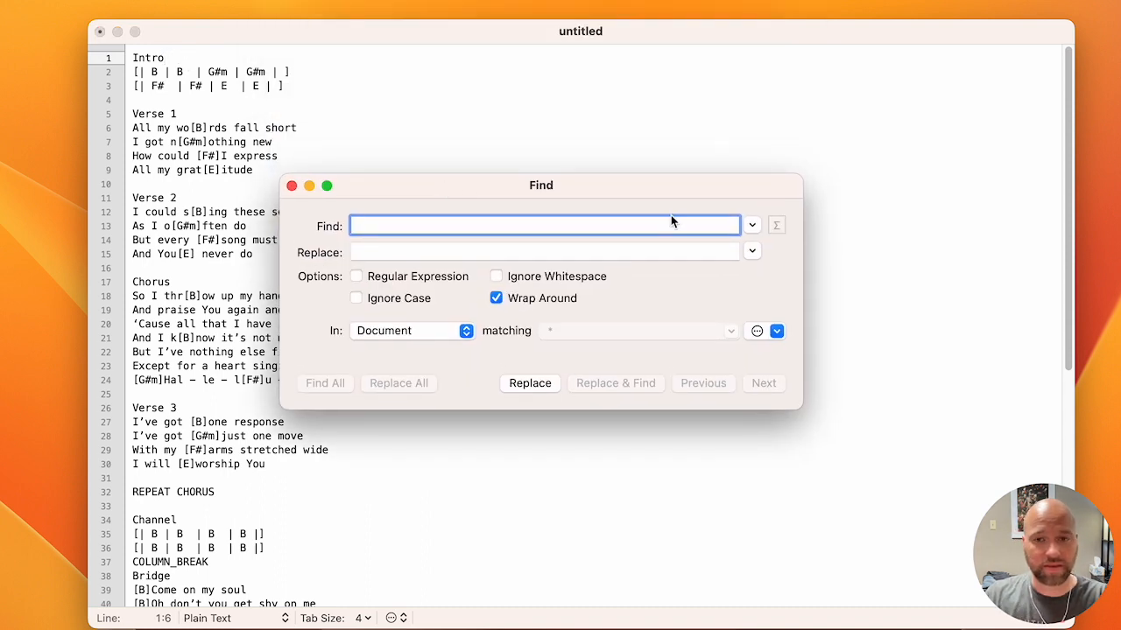
{"action": "left_click", "coordinate": [750, 226]}
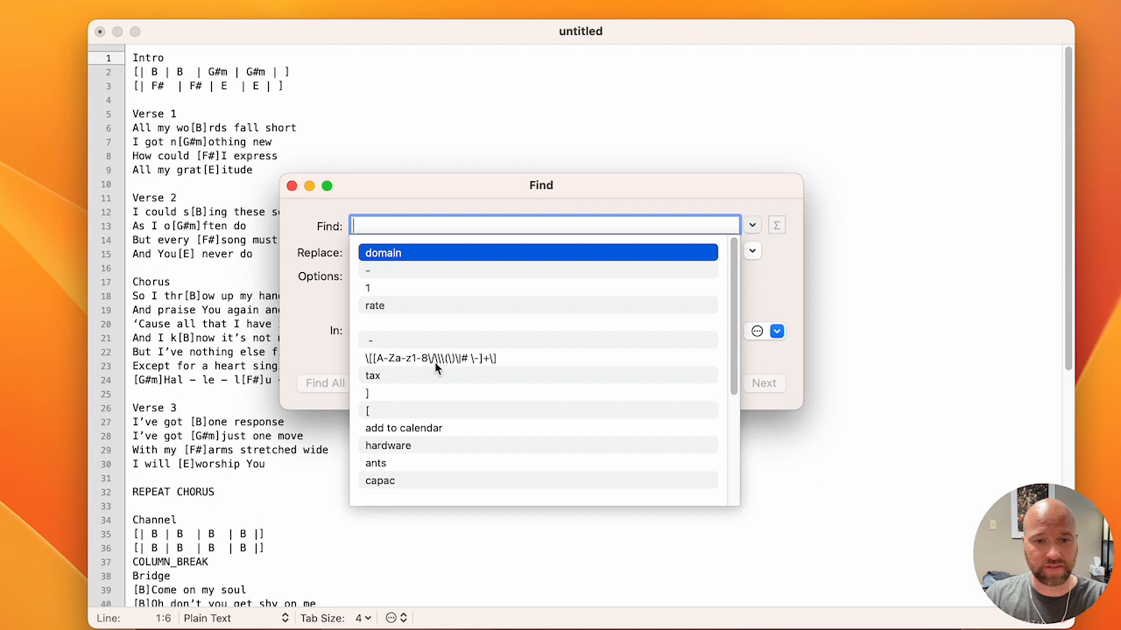
{"action": "left_click", "coordinate": [466, 361]}
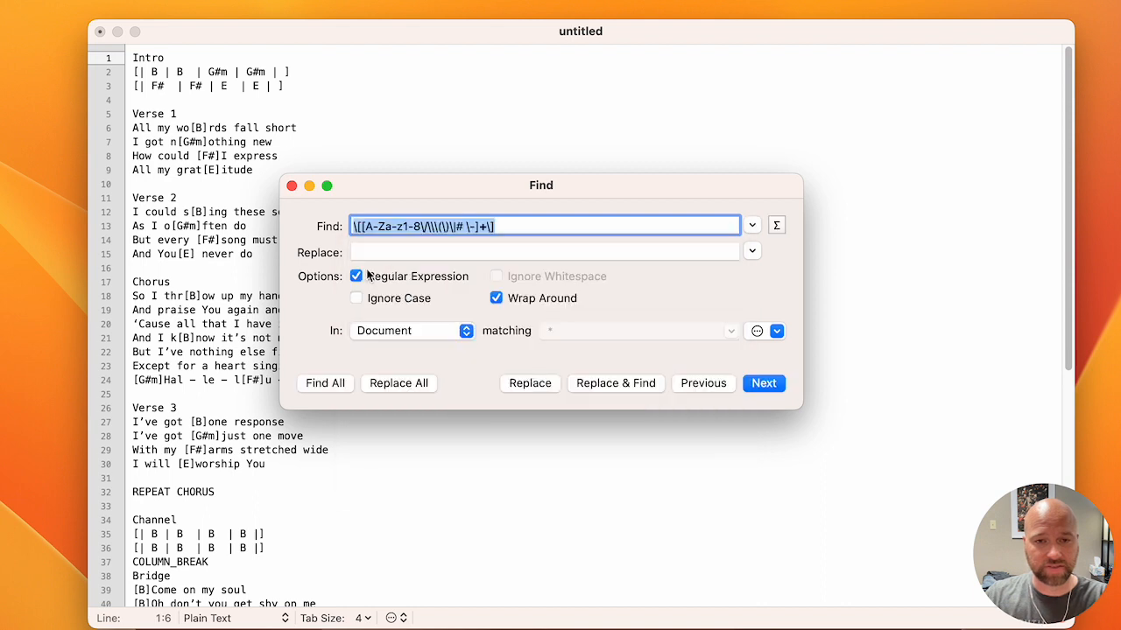
{"action": "left_click", "coordinate": [460, 252]}
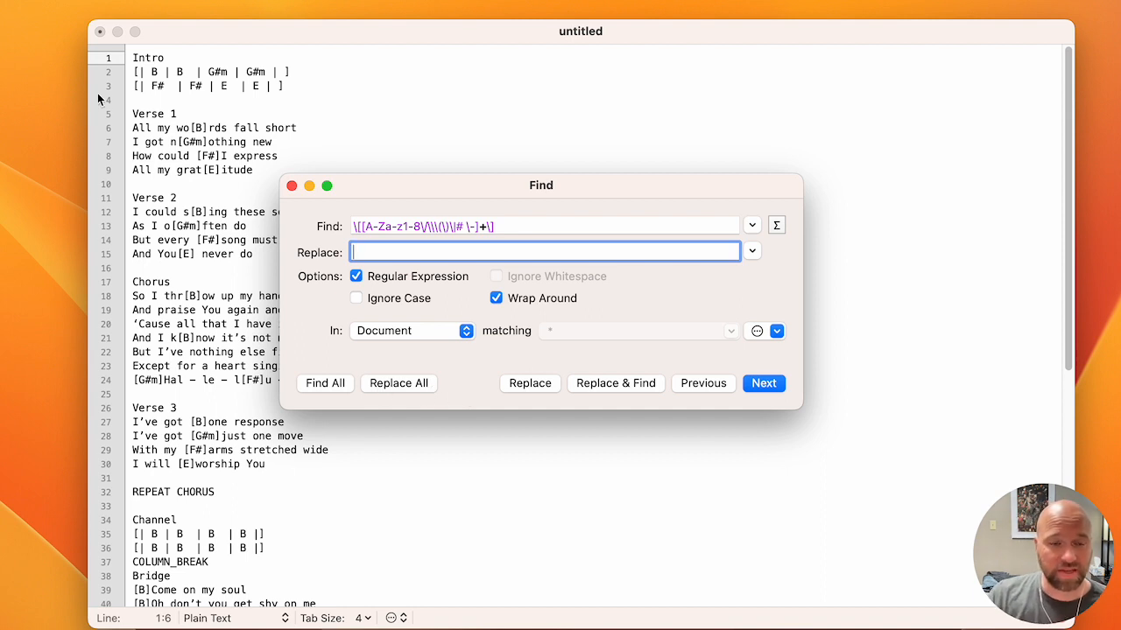
{"action": "left_click", "coordinate": [410, 383]}
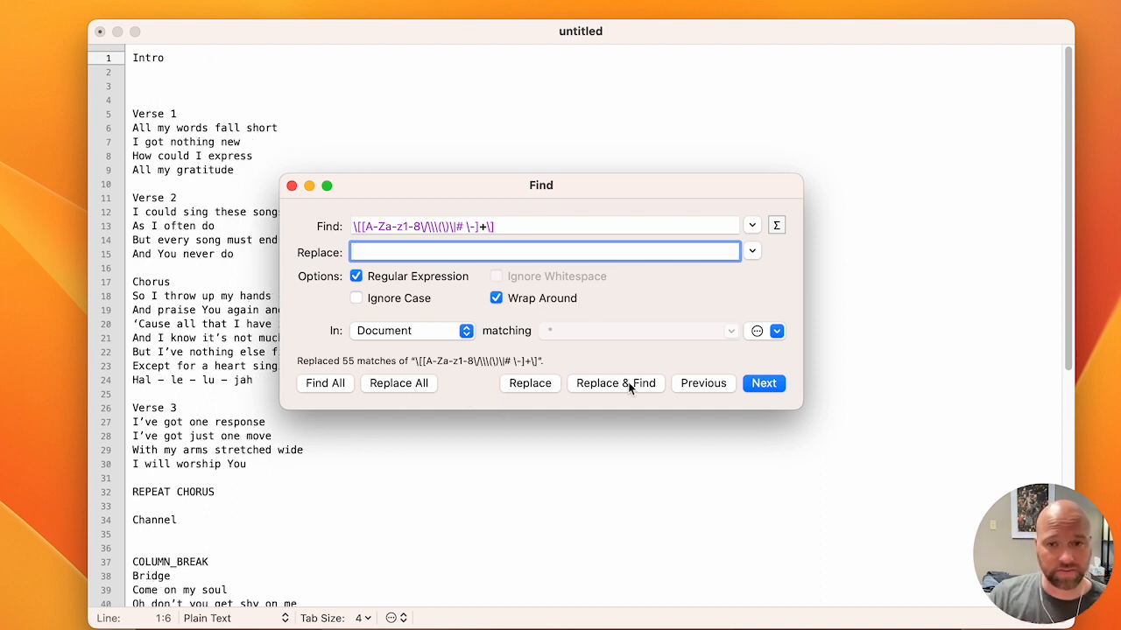
{"action": "left_click", "coordinate": [292, 184]}
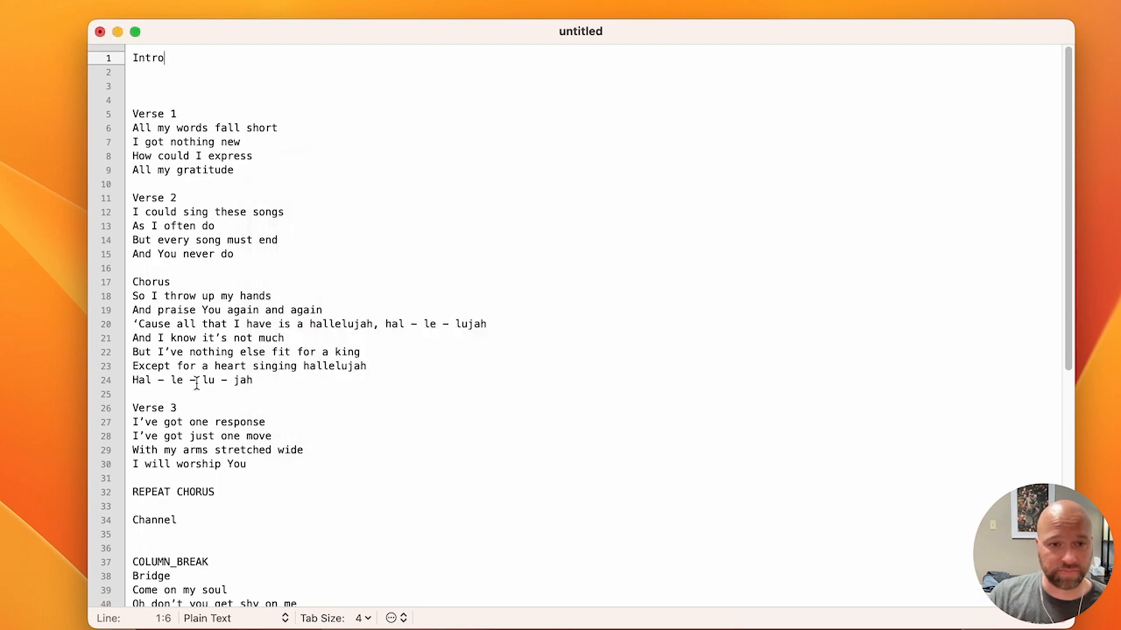
Remove the surplus blank lines left under the Intro and Channel headings, keeping one blank line after each.
{"action": "scroll", "coordinate": [278, 456], "scroll_direction": "down", "scroll_amount": 10}
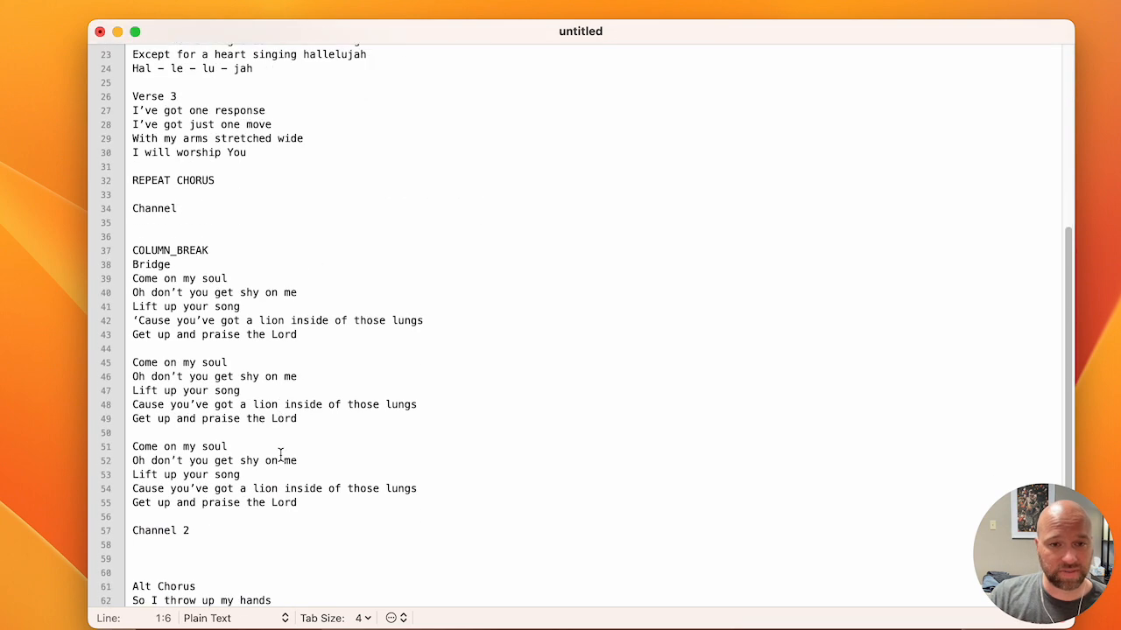
{"action": "scroll", "coordinate": [293, 361], "scroll_direction": "up", "scroll_amount": 10}
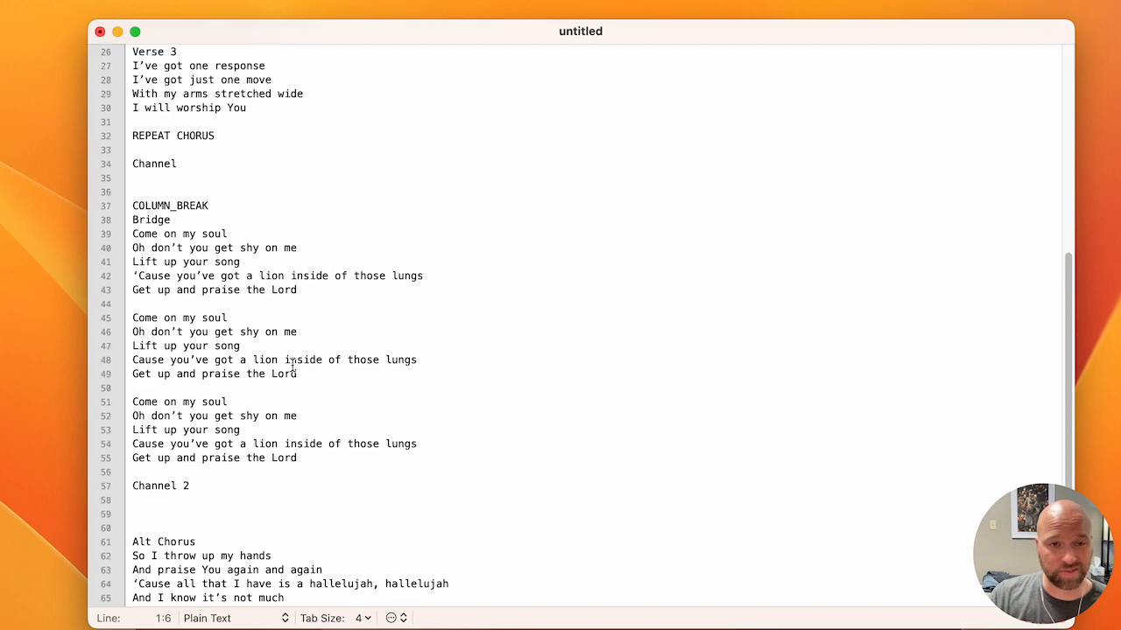
{"action": "left_click", "coordinate": [160, 85]}
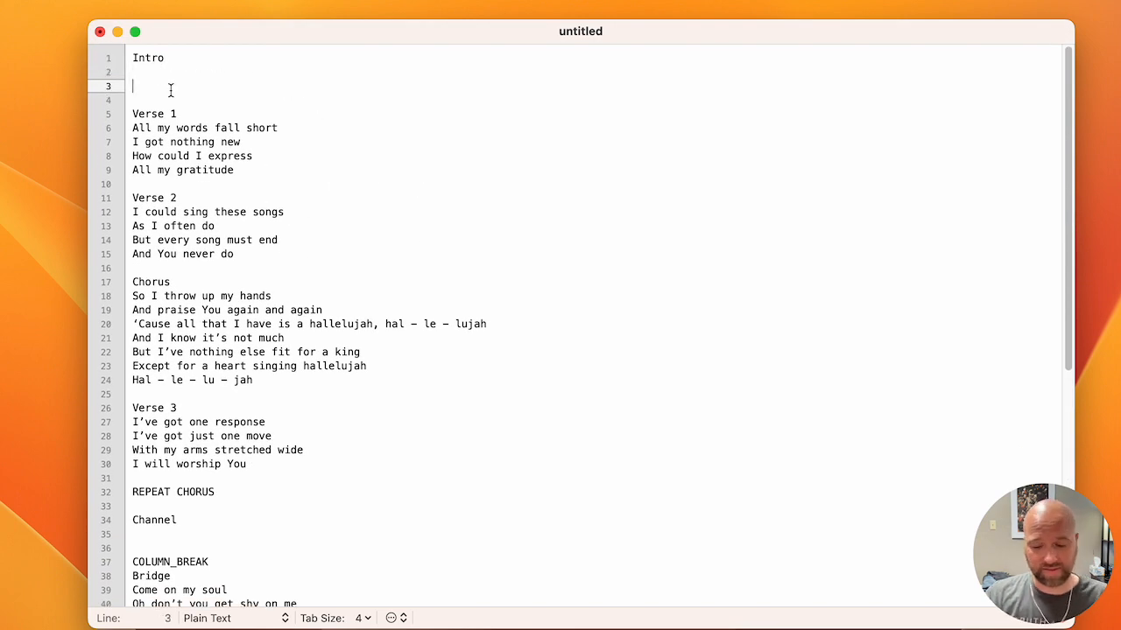
{"action": "key", "text": "BackSpace"}
{"action": "key", "text": "BackSpace"}
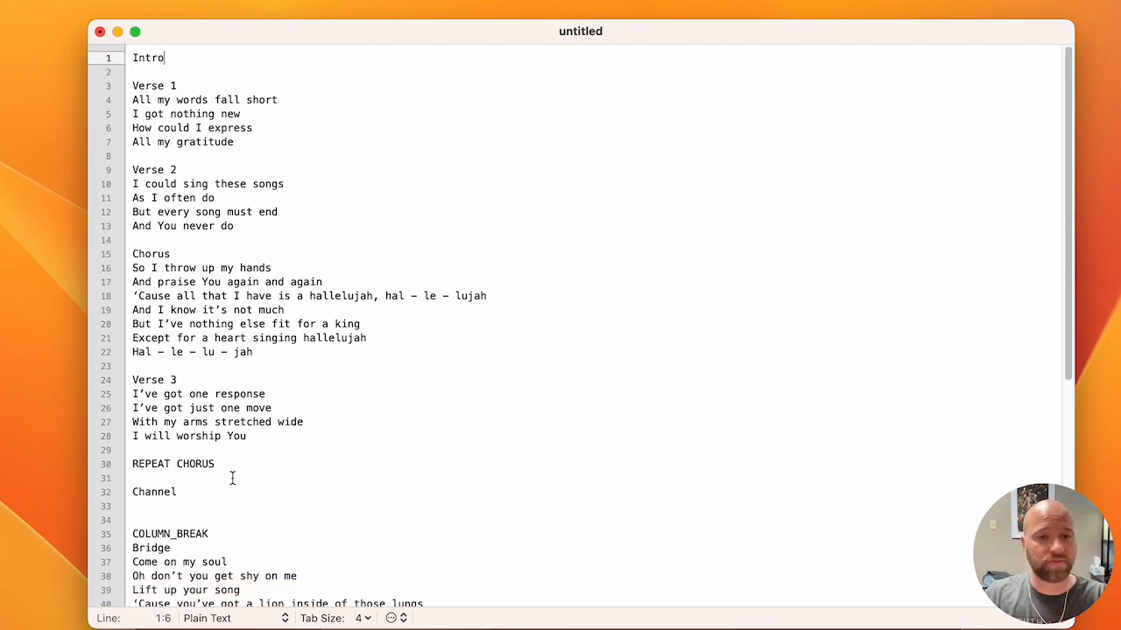
{"action": "left_click", "coordinate": [179, 509]}
{"action": "key", "text": "BackSpace"}
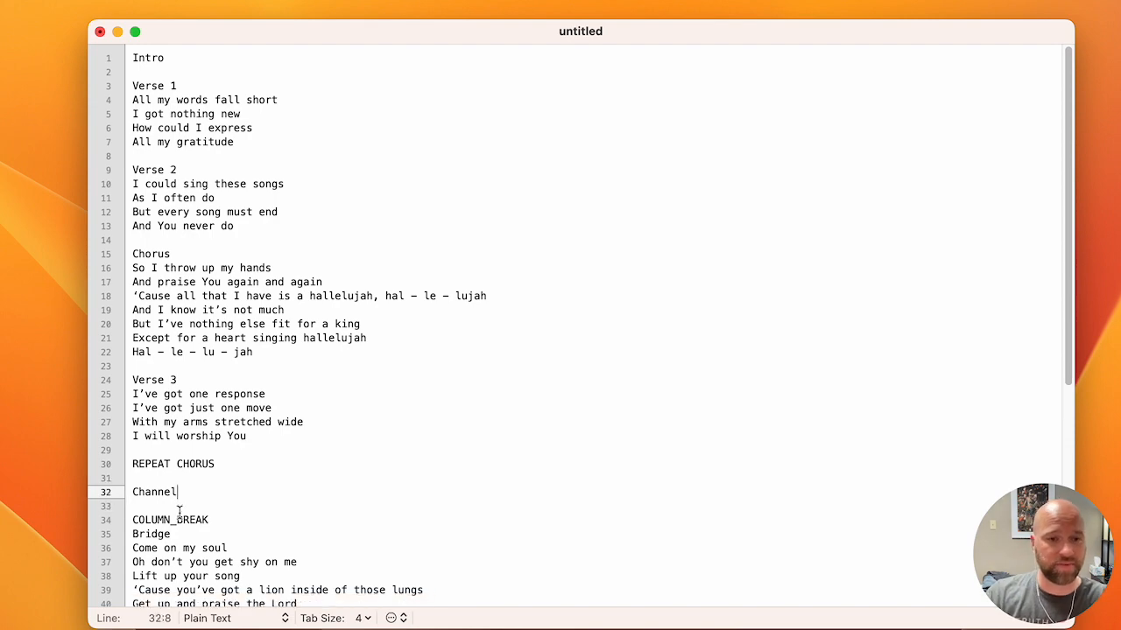
Delete the COLUMN_BREAK line and rewrite the Bridge heading below it as "BRIDGE:".
{"action": "scroll", "coordinate": [179, 509], "scroll_direction": "down", "scroll_amount": 5}
{"action": "left_click_drag", "start_coordinate": [230, 281], "coordinate": [76, 285]}
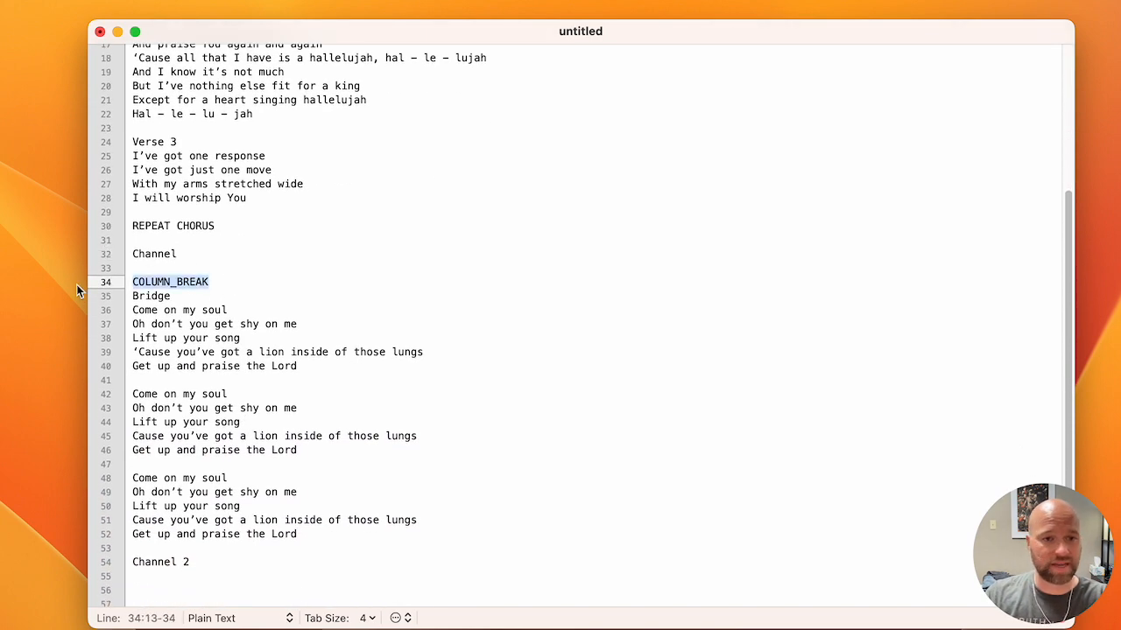
{"action": "key", "text": "BackSpace"}
{"action": "key", "text": "Delete"}
{"action": "key", "text": "shift+super+Right"}
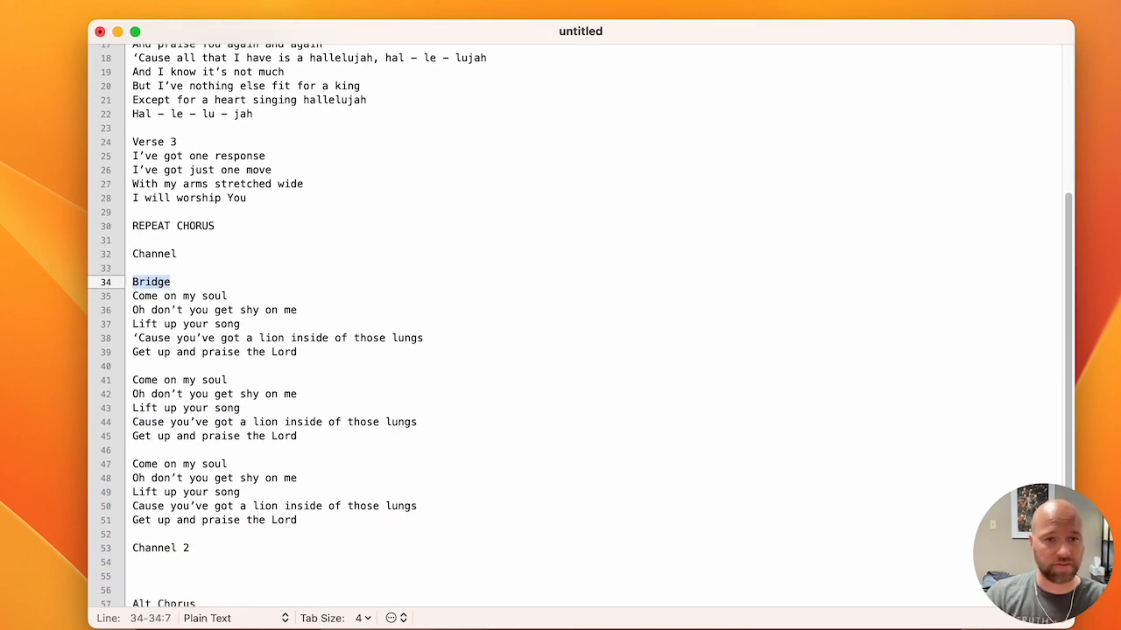
{"action": "type", "text": "BRIDGE:"}
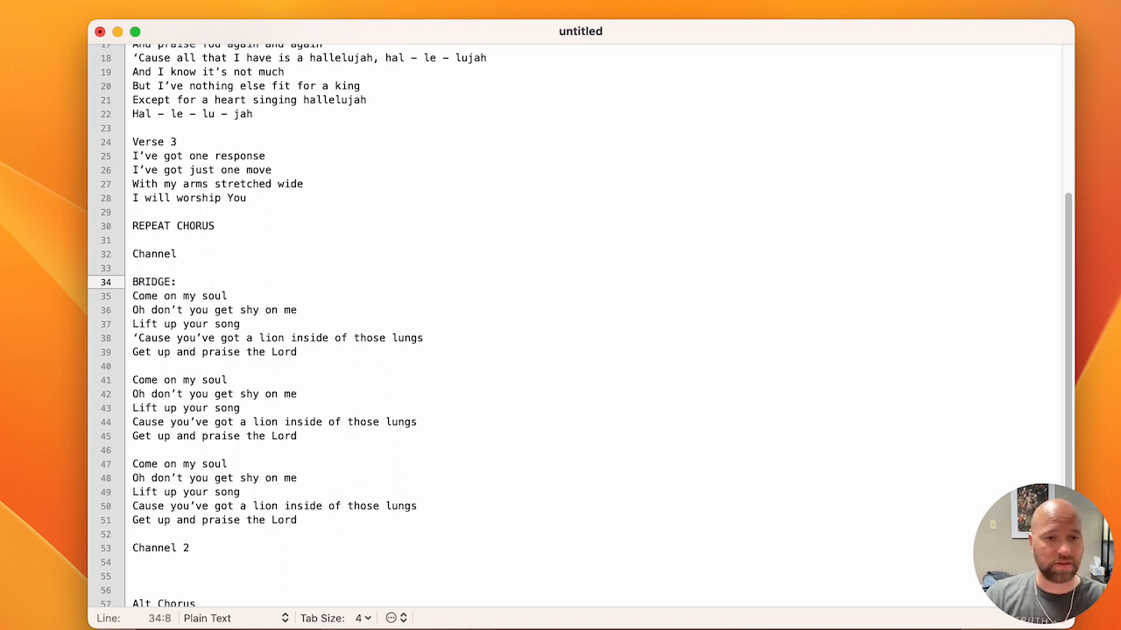
Remove the surplus blank lines under Channel 2 and rewrite the Alt Chorus heading as "ALT CHORUS:".
{"action": "left_click", "coordinate": [219, 548]}
{"action": "scroll", "coordinate": [232, 534], "scroll_direction": "down", "scroll_amount": 3}
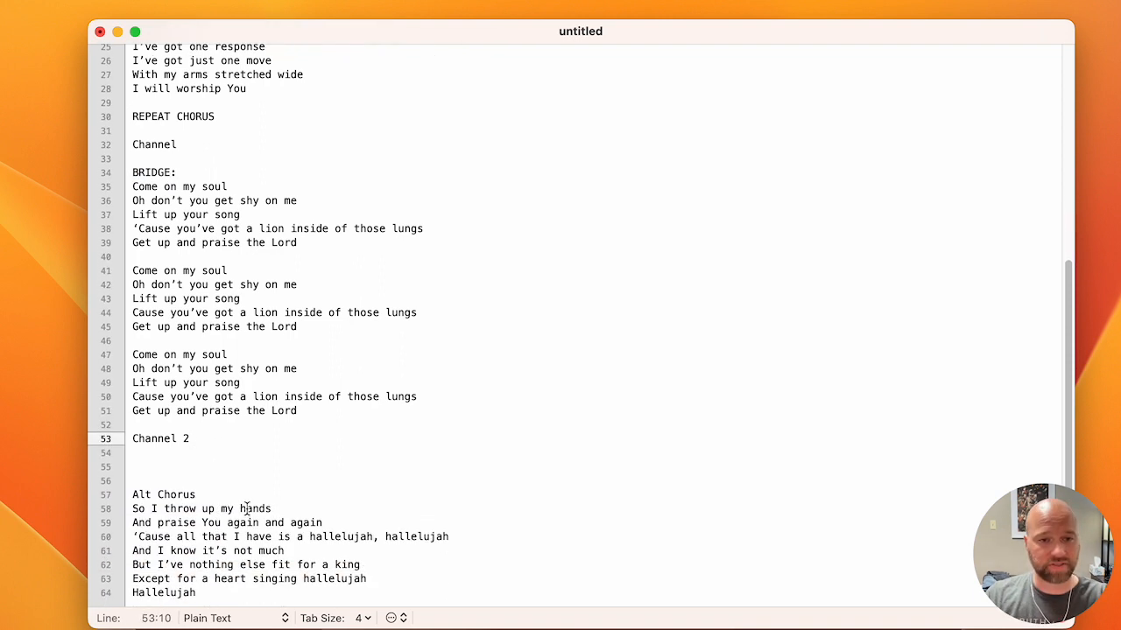
{"action": "left_click", "coordinate": [178, 475]}
{"action": "key", "text": "BackSpace"}
{"action": "key", "text": "BackSpace"}
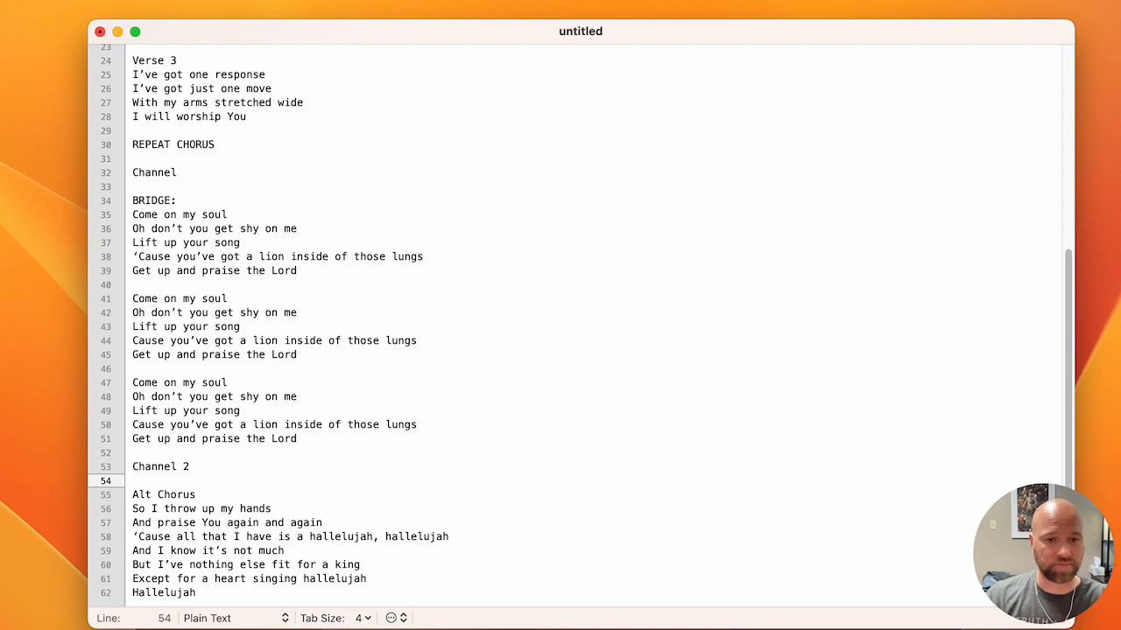
{"action": "left_click_drag", "start_coordinate": [226, 495], "coordinate": [113, 499]}
{"action": "type", "text": "ALT CHORUS:"}
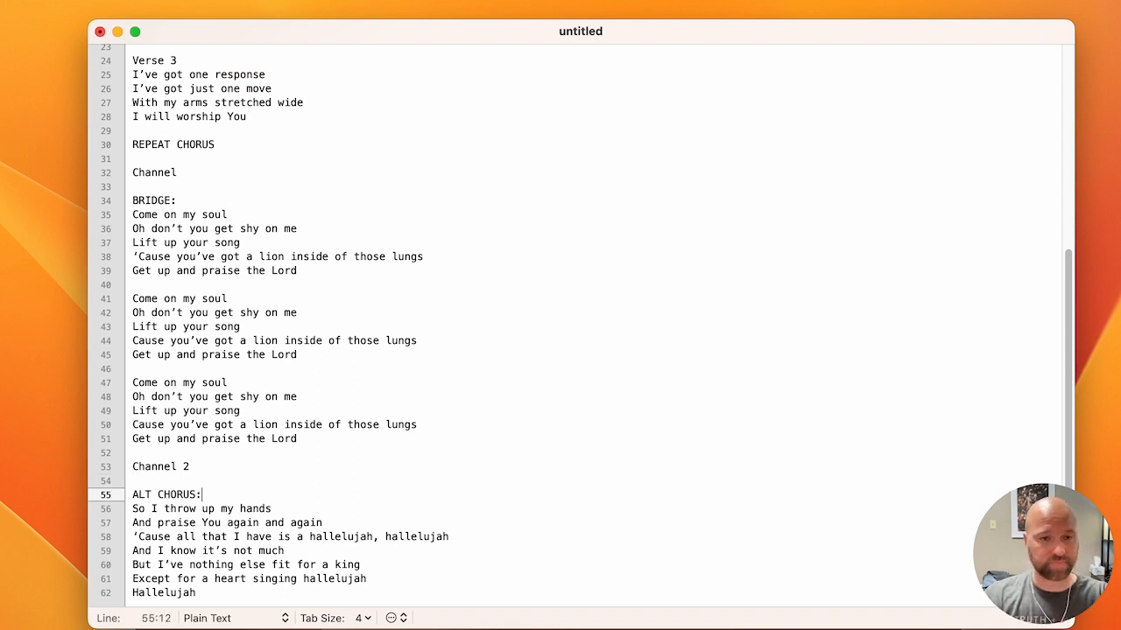
Rewrite the Channel heading above the bridge as "CHANNEL".
{"action": "left_click_drag", "start_coordinate": [193, 469], "coordinate": [83, 477]}
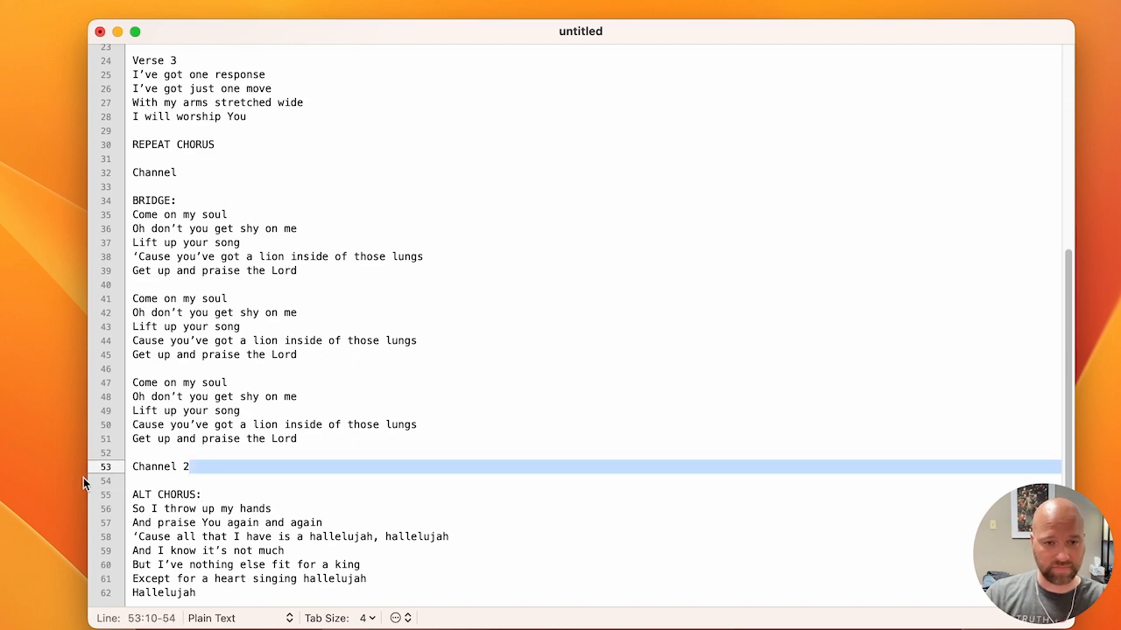
{"action": "left_click", "coordinate": [193, 458]}
{"action": "scroll", "coordinate": [266, 508], "scroll_direction": "down", "scroll_amount": 2}
{"action": "scroll", "coordinate": [233, 383], "scroll_direction": "up", "scroll_amount": 5}
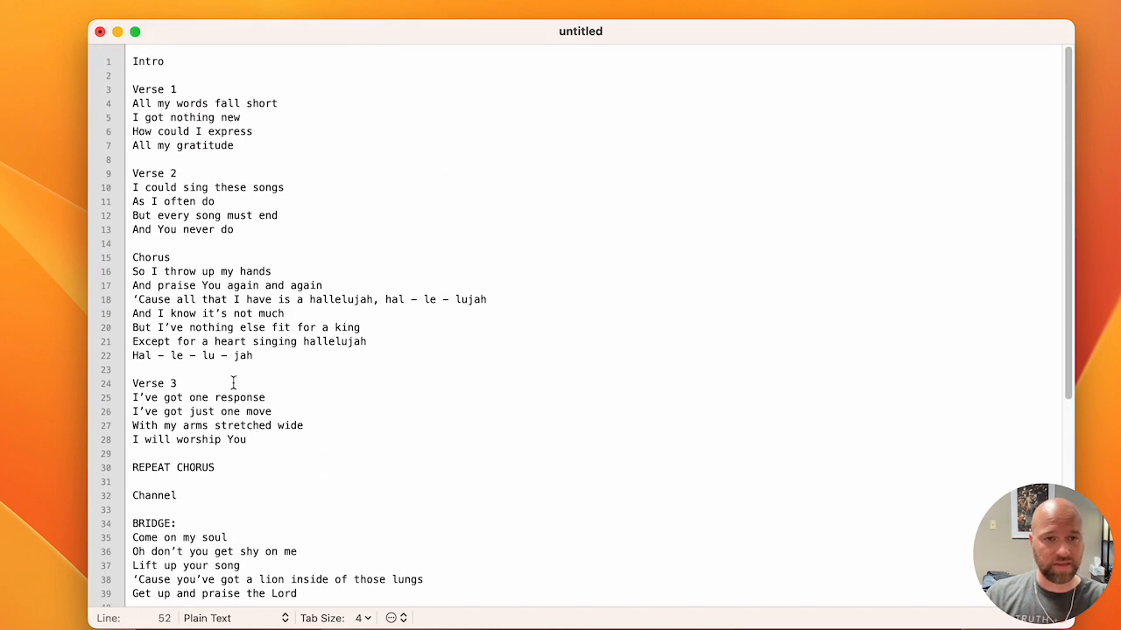
{"action": "left_click_drag", "start_coordinate": [178, 492], "coordinate": [121, 494]}
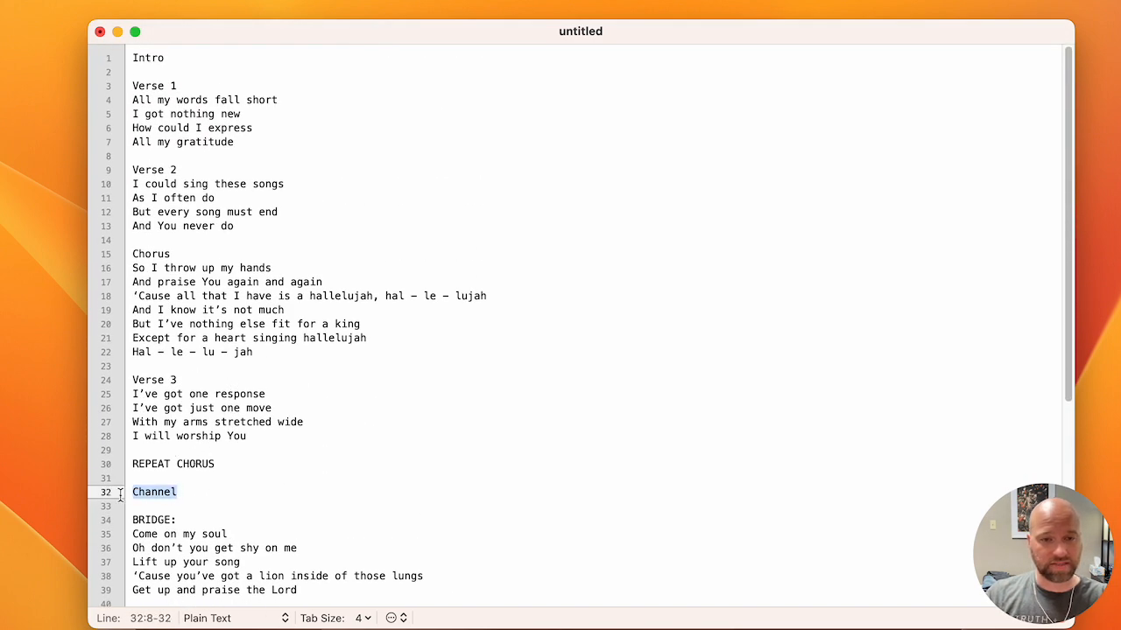
{"action": "type", "text": "CHANNEL"}
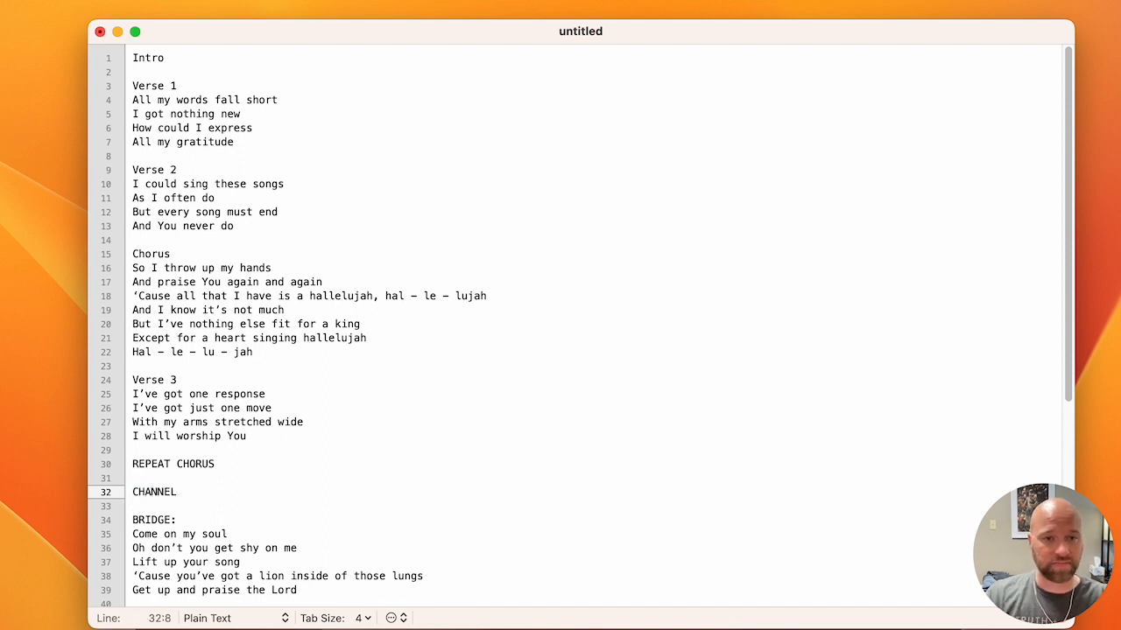
Rewrite the heading of the first chorus as "CHORUS".
{"action": "left_click_drag", "start_coordinate": [190, 259], "coordinate": [77, 258]}
{"action": "type", "text": "CHROSU"}
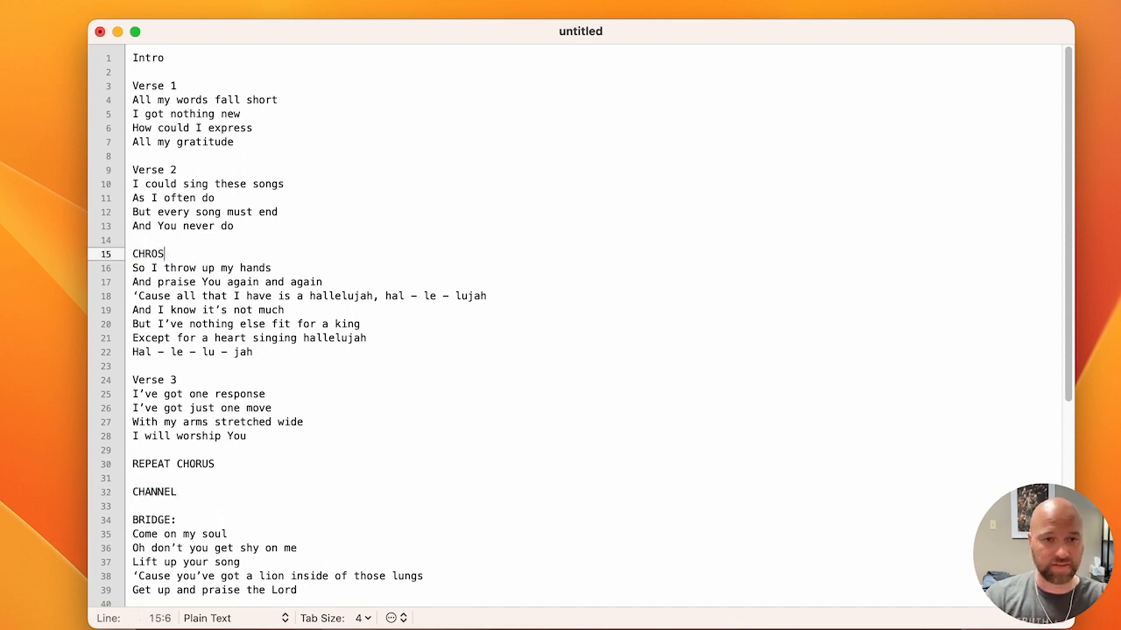
{"action": "key", "text": "BackSpace"}
{"action": "key", "text": "BackSpace"}
{"action": "key", "text": "BackSpace"}
{"action": "key", "text": "BackSpace"}
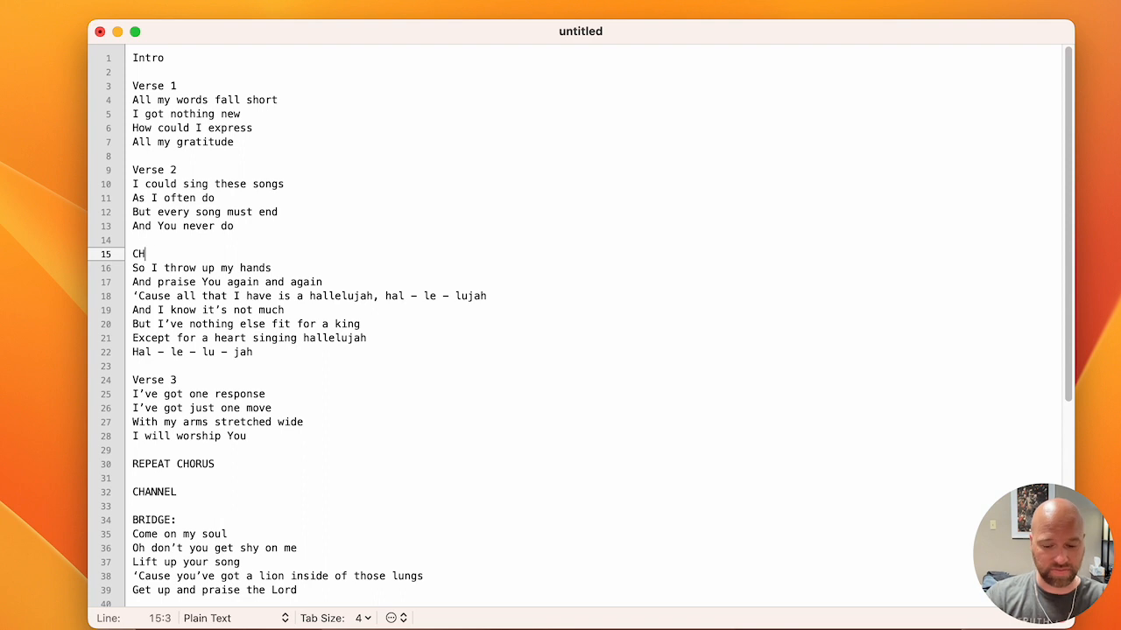
{"action": "type", "text": "ORUS"}
Rewrite the headings of the second and first verses as "VERSE 2" and "VERSE 1:".
{"action": "left_click_drag", "start_coordinate": [184, 170], "coordinate": [78, 171]}
{"action": "type", "text": "VERSE"}
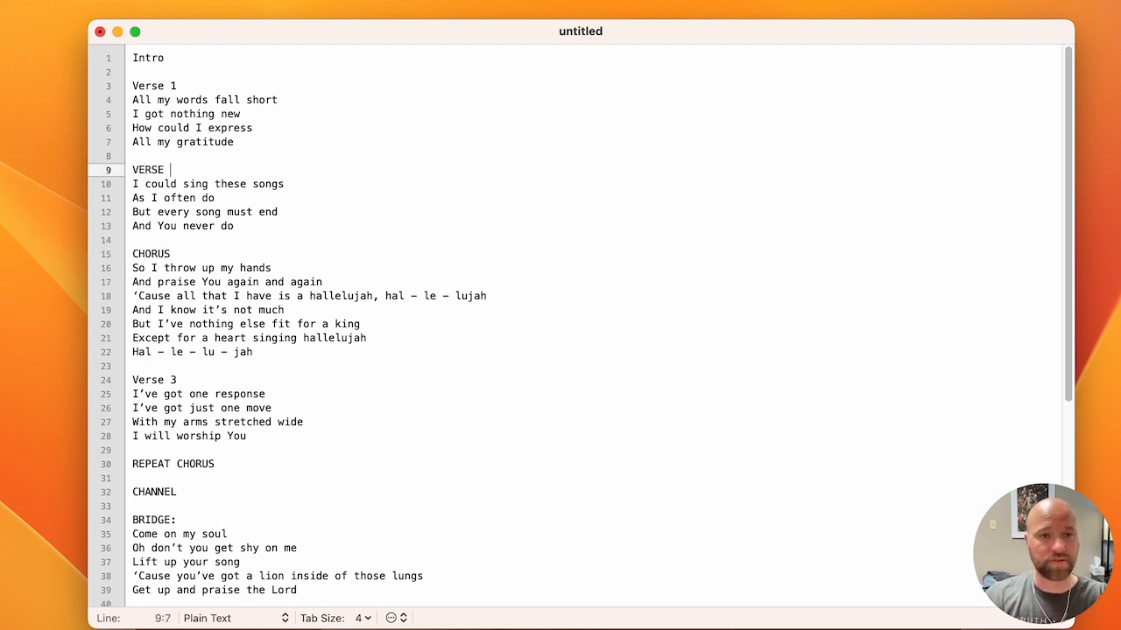
{"action": "type", "text": " 2"}
{"action": "key", "text": "Up"}
{"action": "key", "text": "Up"}
{"action": "key", "text": "Up"}
{"action": "key", "text": "Up"}
{"action": "key", "text": "Up"}
{"action": "key", "text": "Up"}
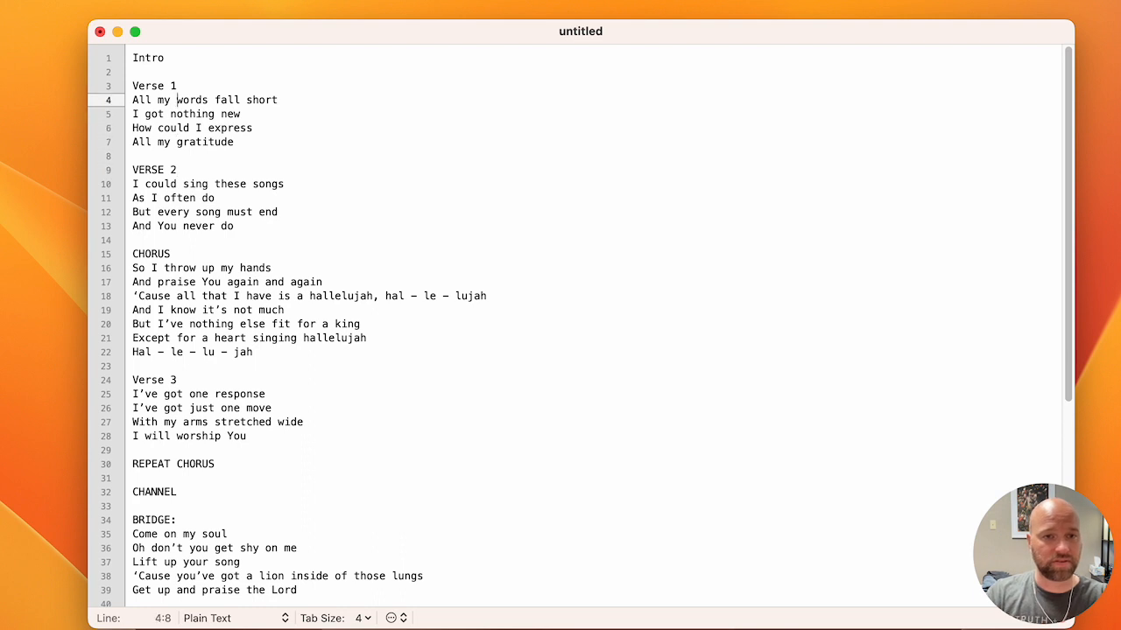
{"action": "key", "text": "super+shift+Left"}
{"action": "type", "text": "VERSE 1"}
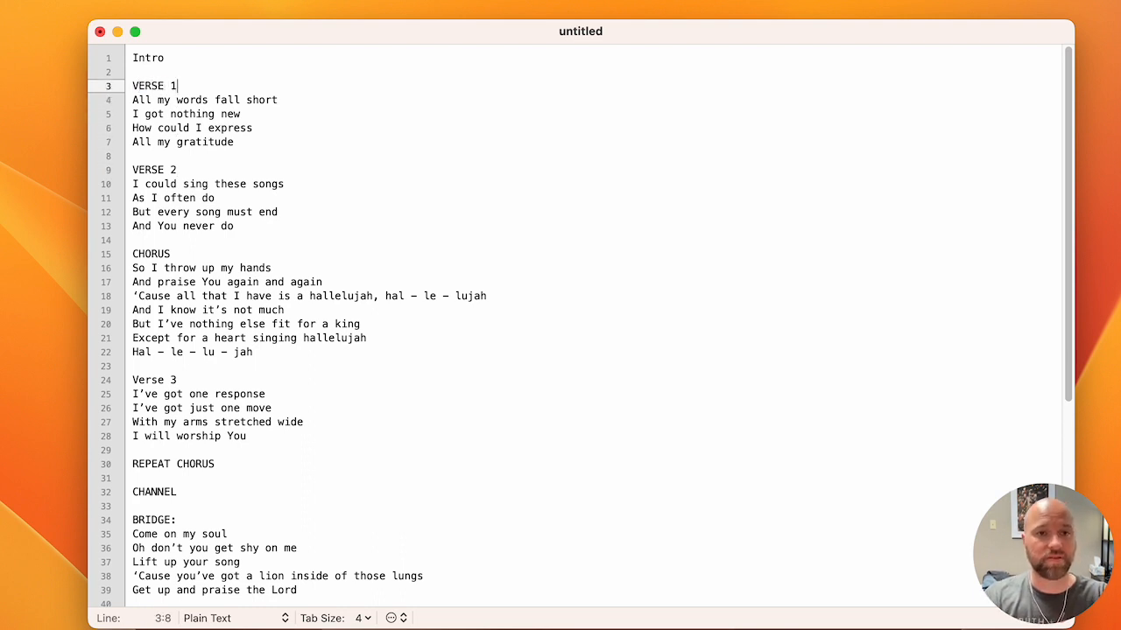
Rewrite the Intro heading at the start of the document as "INTRO".
{"action": "key", "text": "Up"}
{"action": "key", "text": "Up"}
{"action": "key", "text": "super+shift+Left"}
{"action": "type", "text": "INTRO"}
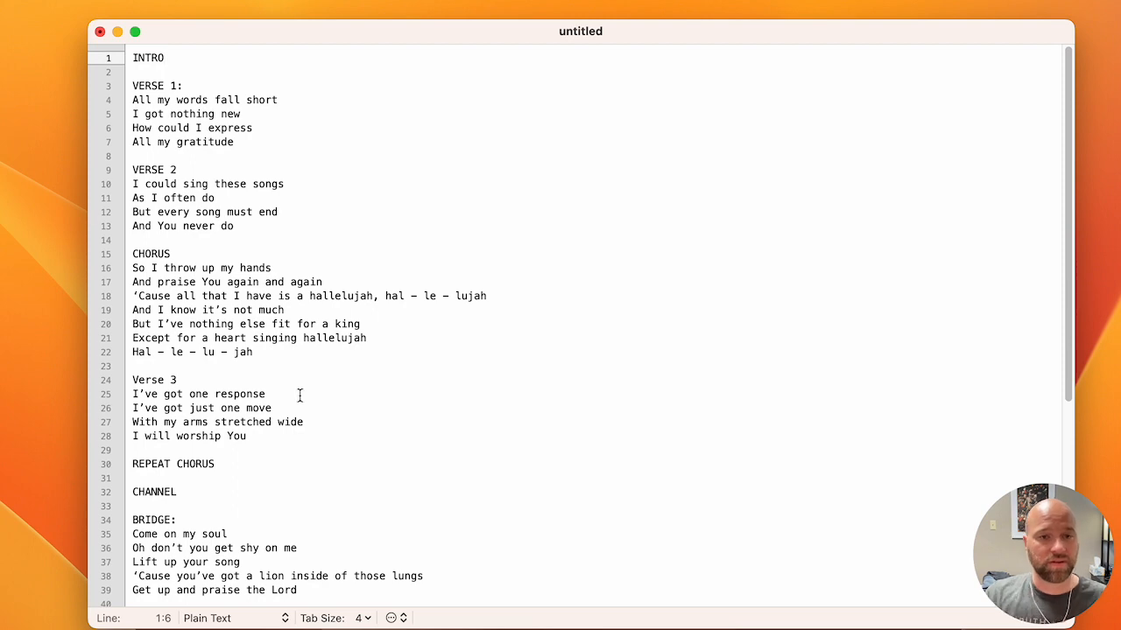
Put the "Channel 2" heading above the alternate chorus in capitals.
{"action": "scroll", "coordinate": [300, 396], "scroll_direction": "down", "scroll_amount": 10}
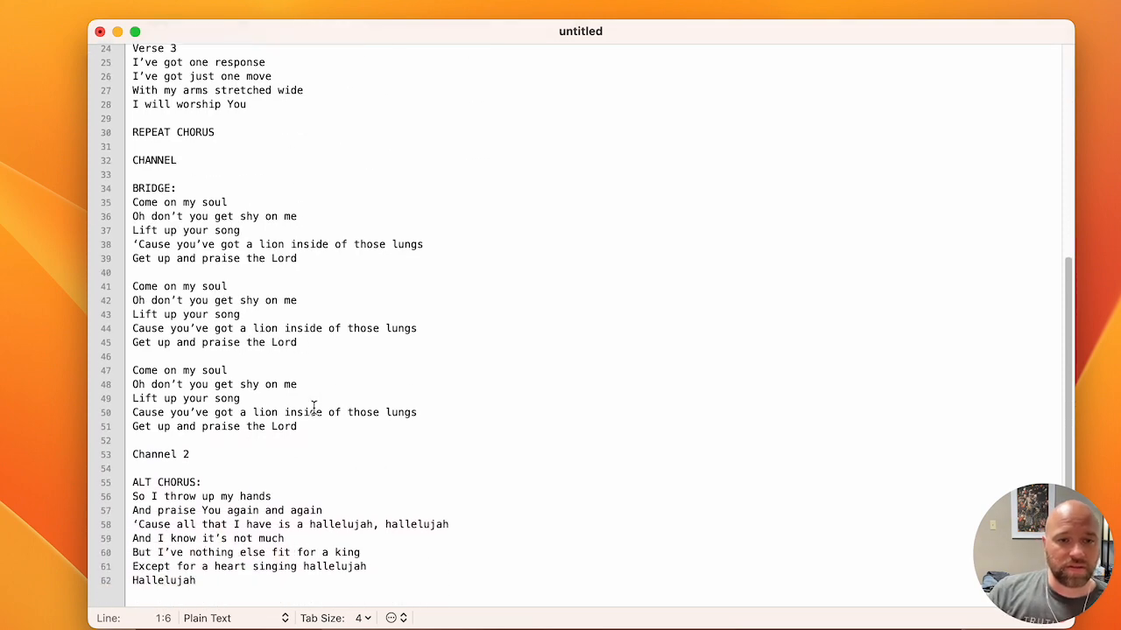
{"action": "left_click_drag", "start_coordinate": [220, 470], "coordinate": [42, 468]}
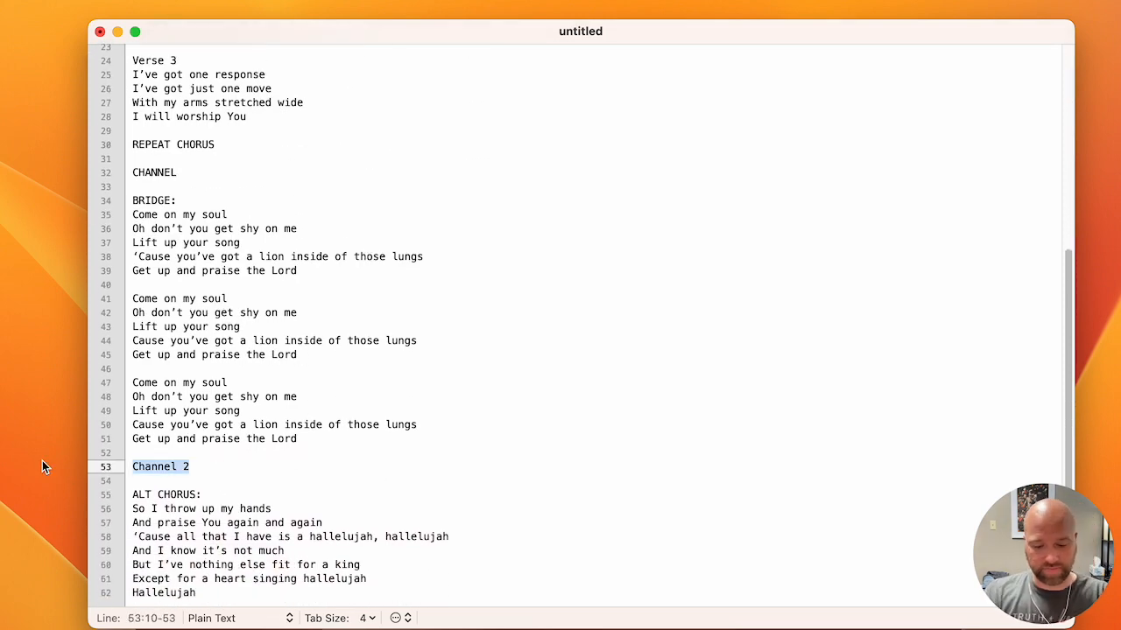
{"action": "type", "text": "CHANNEL @"}
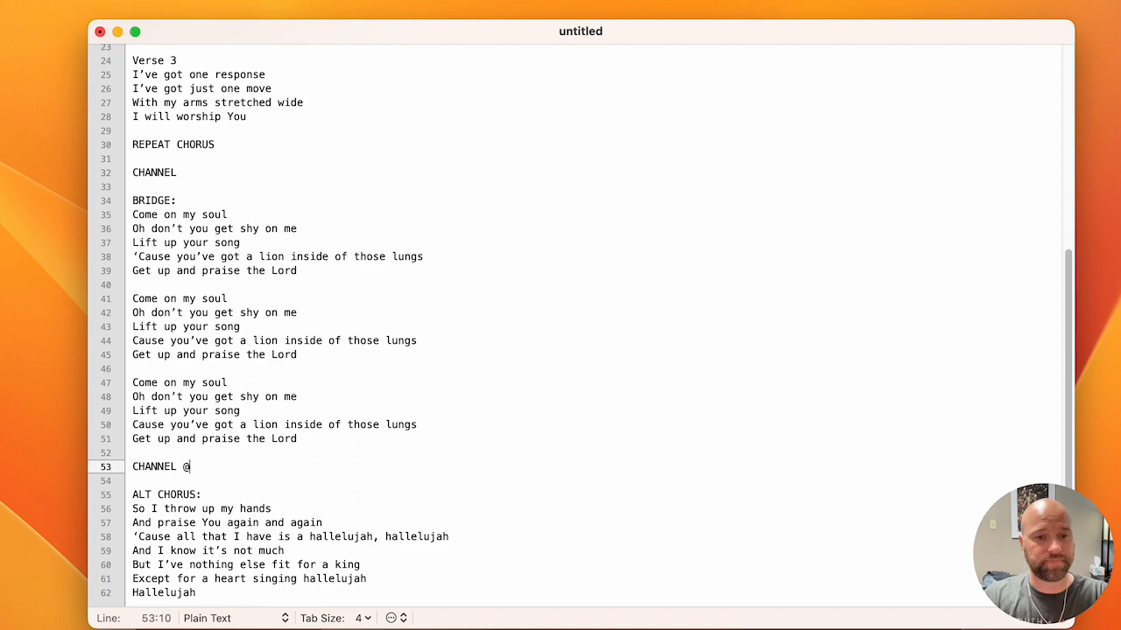
Start saving the lyrics document, granting TextMate access to the Documents folder and choosing Downloads as the save location.
{"action": "scroll", "coordinate": [246, 197], "scroll_direction": "up", "scroll_amount": 10}
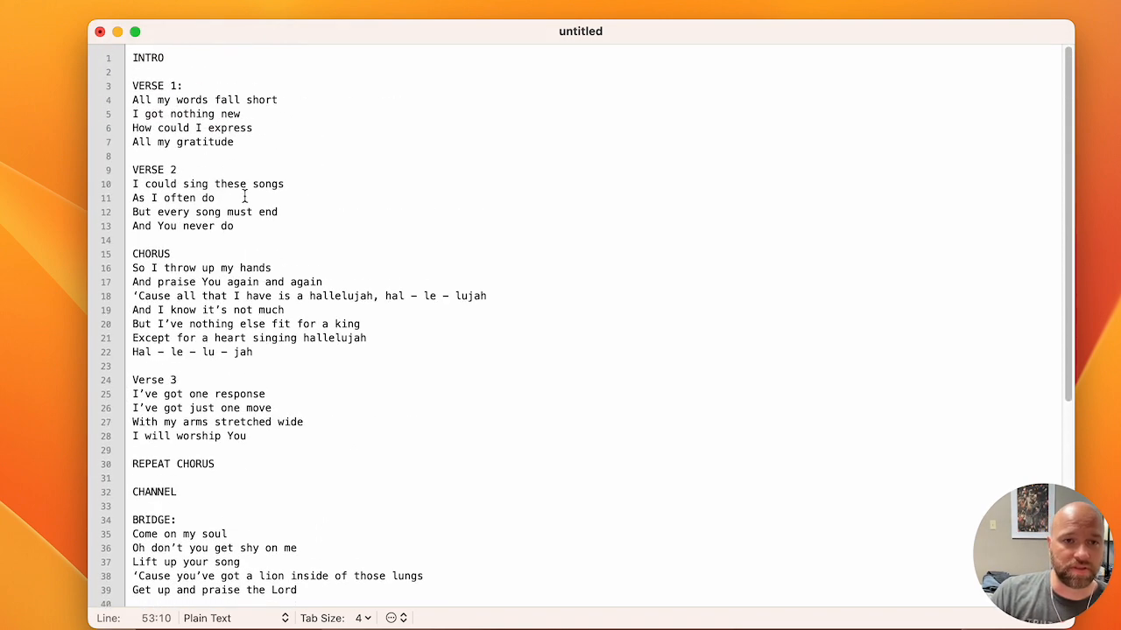
{"action": "left_click", "coordinate": [151, 57]}
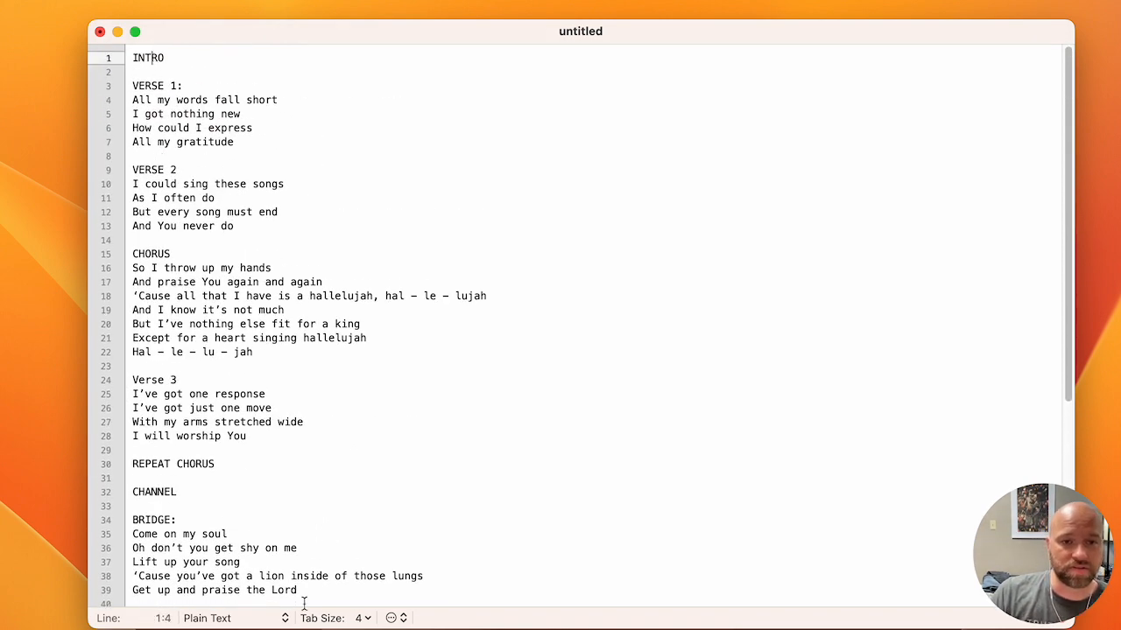
{"action": "left_click", "coordinate": [237, 497]}
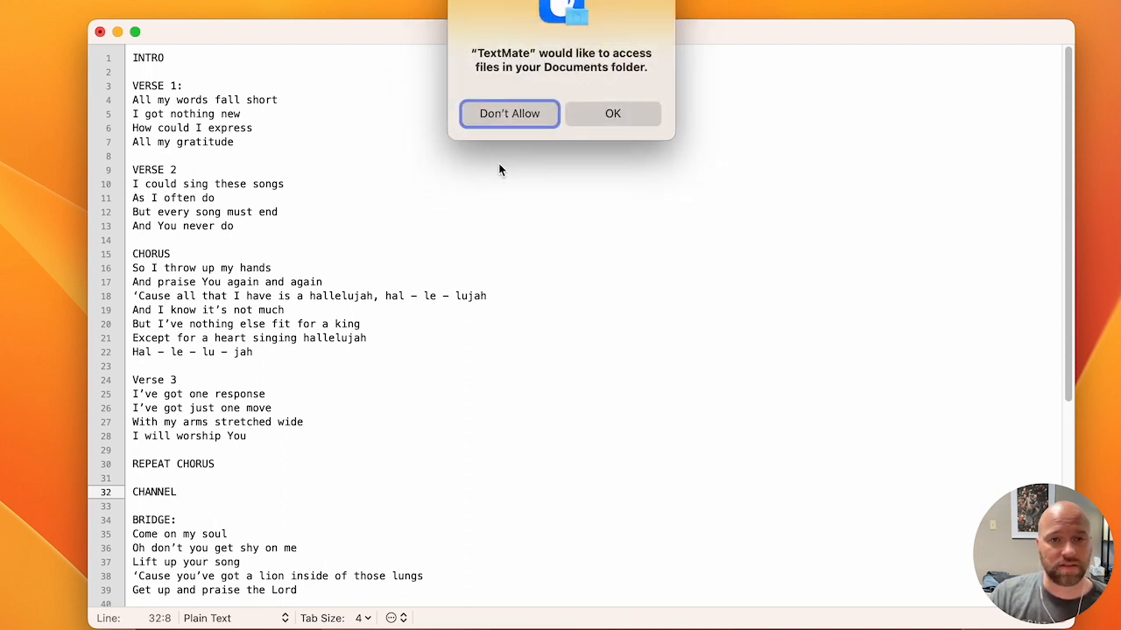
{"action": "left_click", "coordinate": [619, 117]}
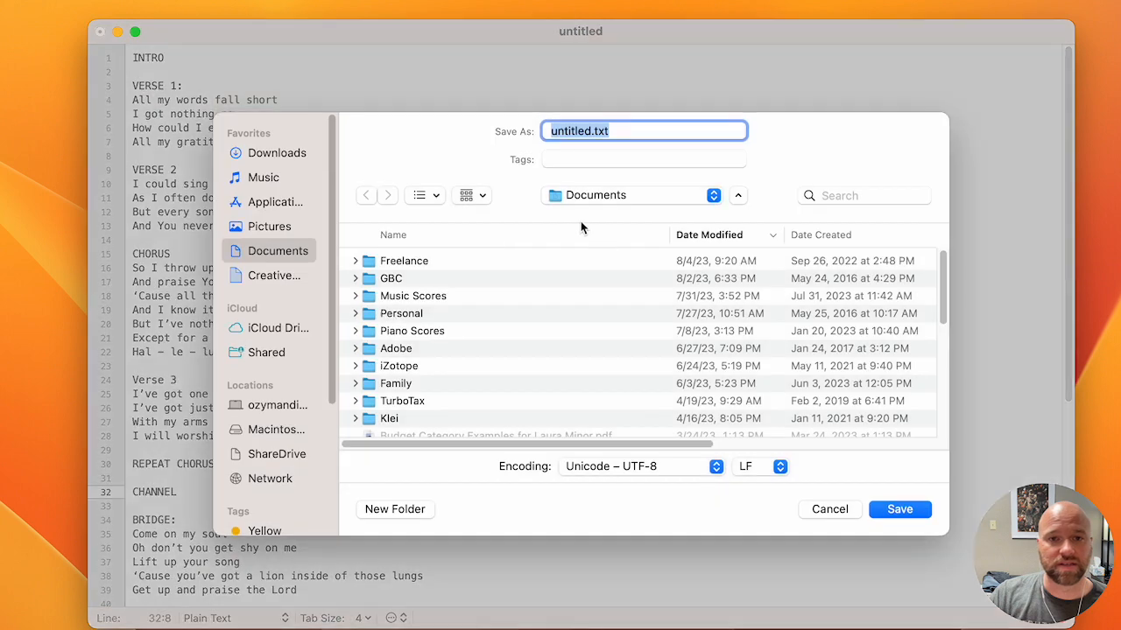
{"action": "left_click", "coordinate": [263, 155]}
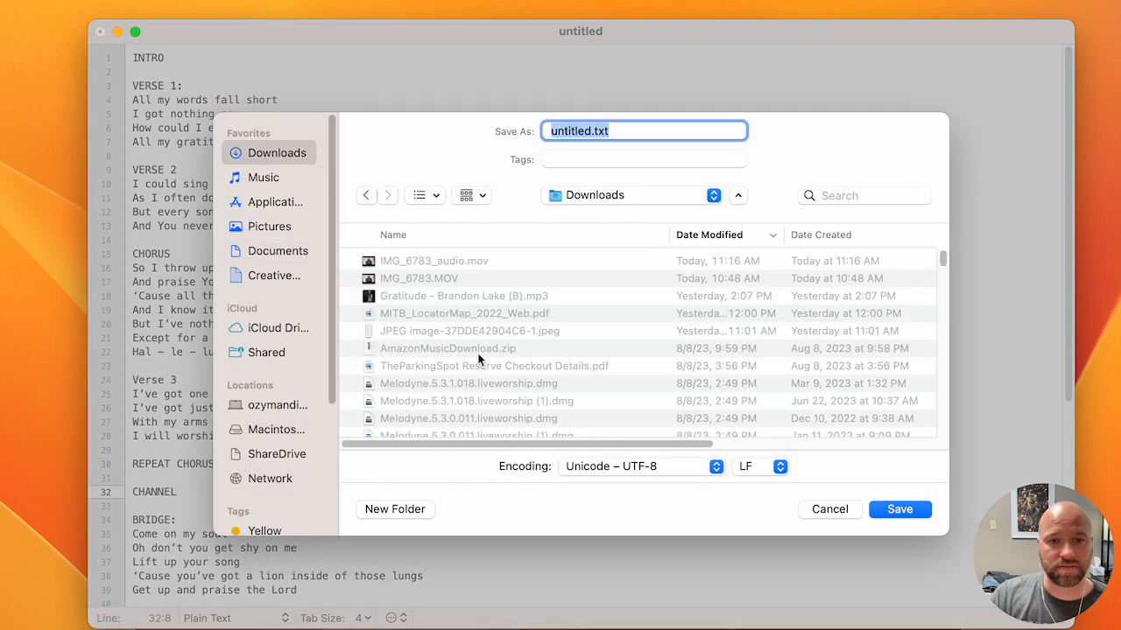
Name the file "Gratitude - Brandon Lake LYRICS.txt" and save it.
{"action": "left_click", "coordinate": [592, 132]}
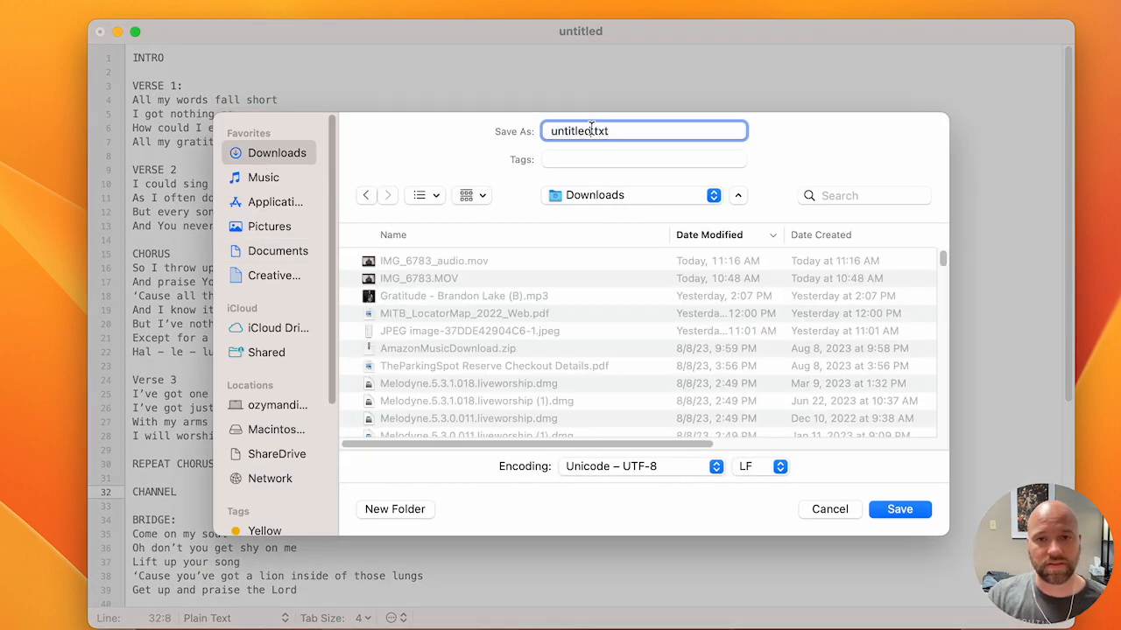
{"action": "left_click_drag", "start_coordinate": [592, 131], "coordinate": [531, 135]}
{"action": "type", "text": "GRatitude"}
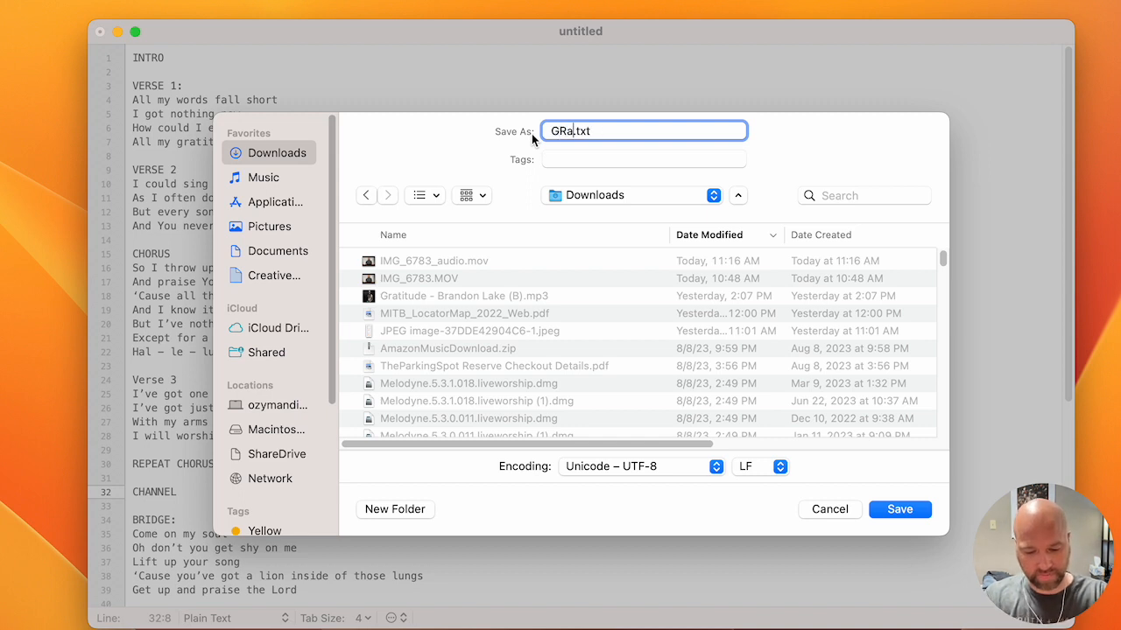
{"action": "key", "text": "BackSpace"}
{"action": "key", "text": "BackSpace"}
{"action": "key", "text": "BackSpace"}
{"action": "key", "text": "BackSpace"}
{"action": "key", "text": "BackSpace"}
{"action": "key", "text": "BackSpace"}
{"action": "key", "text": "BackSpace"}
{"action": "key", "text": "BackSpace"}
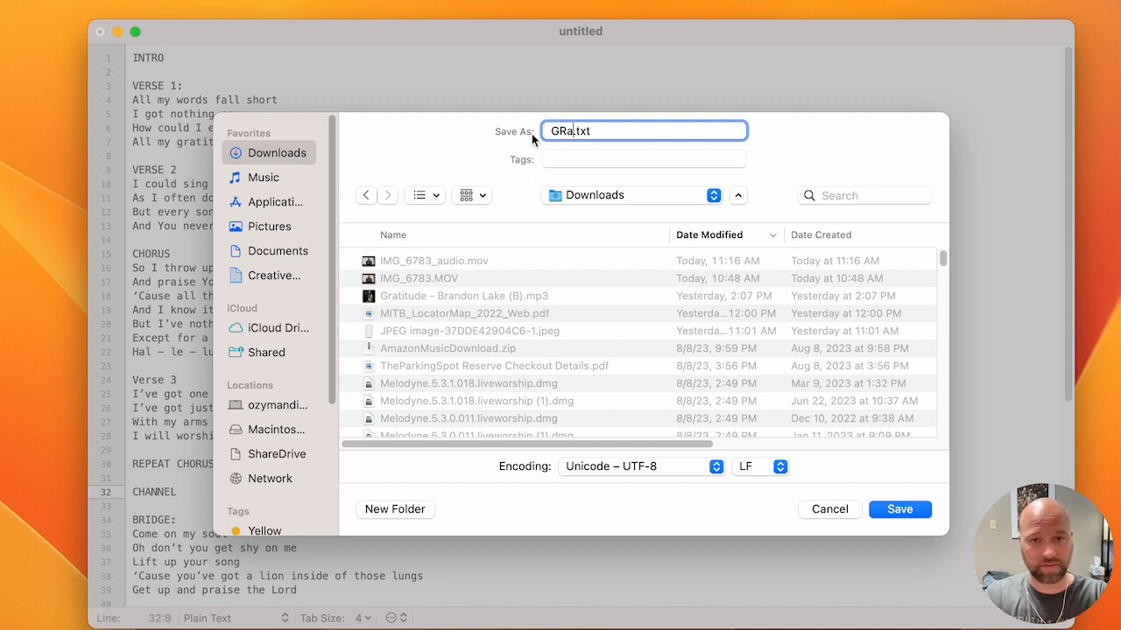
{"action": "type", "text": "ratitude - Brandon"}
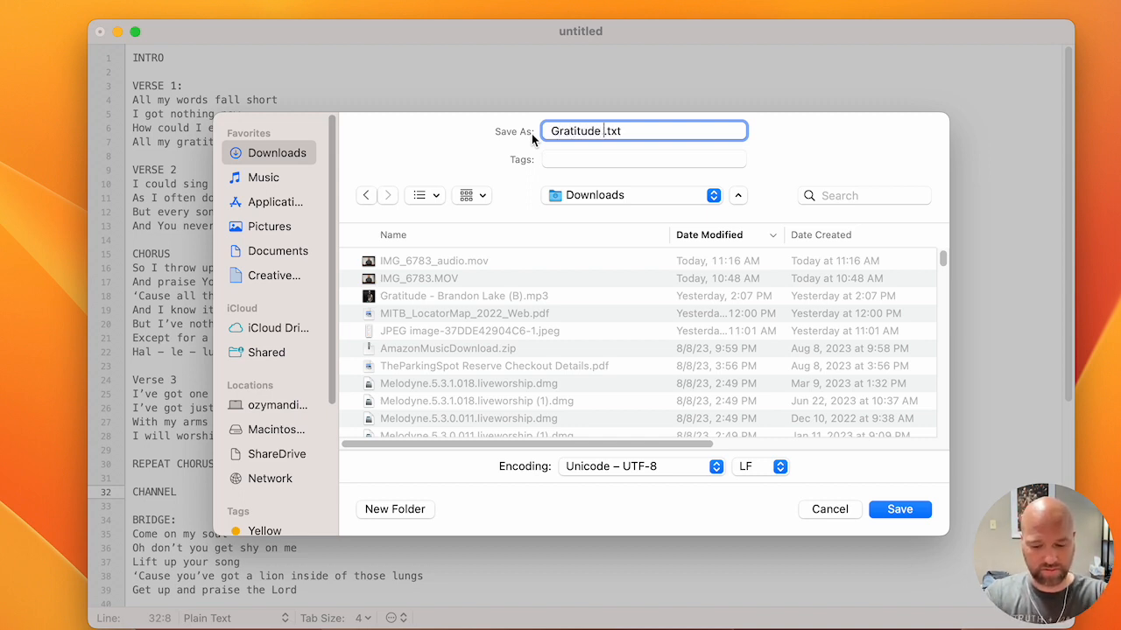
{"action": "type", "text": " Lake "}
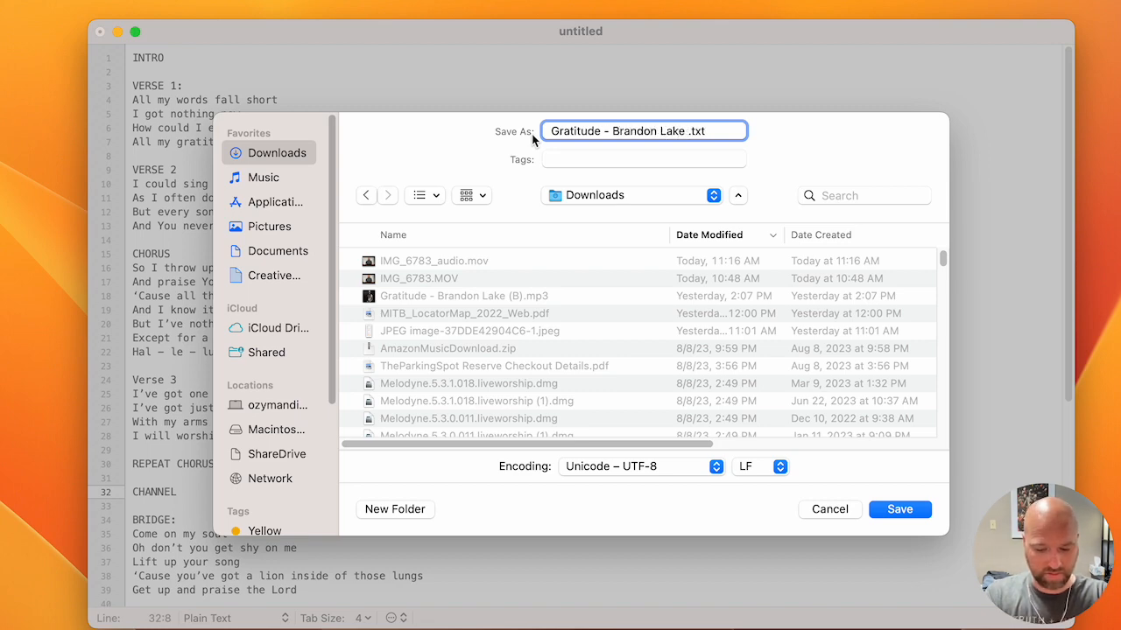
{"action": "type", "text": "LYRICS"}
{"action": "key", "text": "Return"}
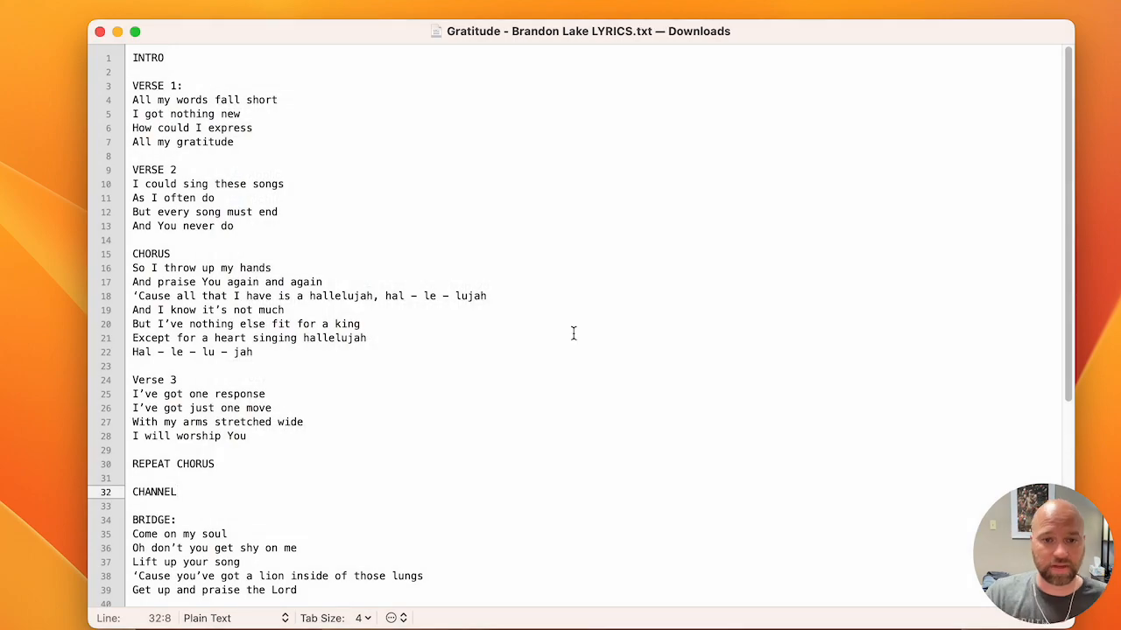
Switch to Planning Center Services in the browser, return to the Brandon Lake arrangement, and browse for a file to upload.
{"action": "key", "text": "super+Tab"}
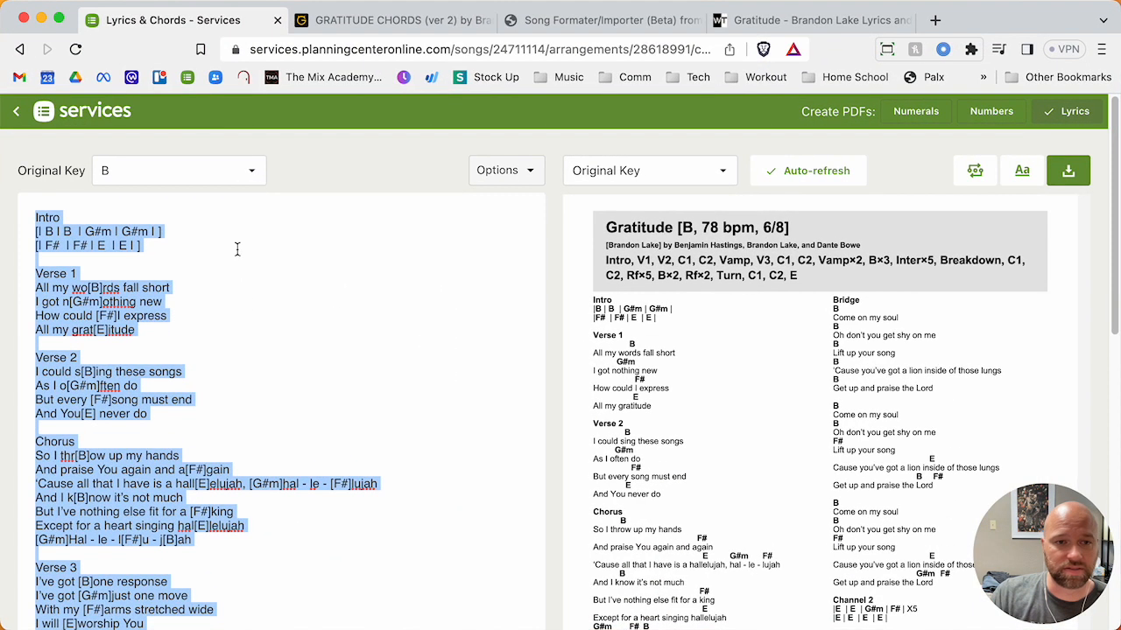
{"action": "left_click", "coordinate": [78, 145]}
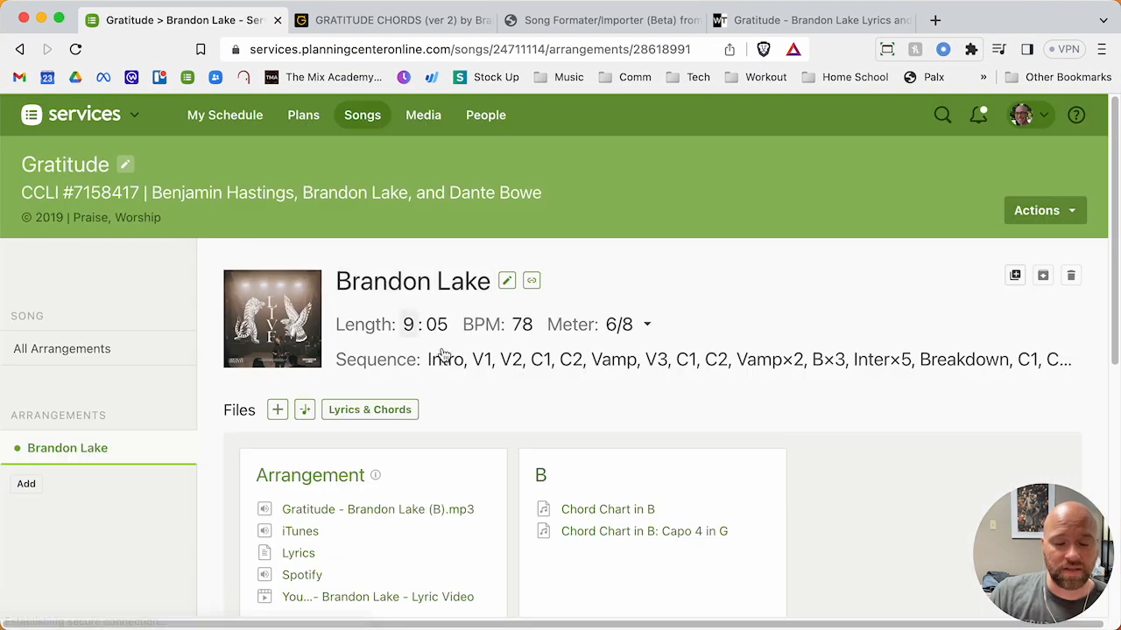
{"action": "scroll", "coordinate": [473, 366], "scroll_direction": "down", "scroll_amount": 1}
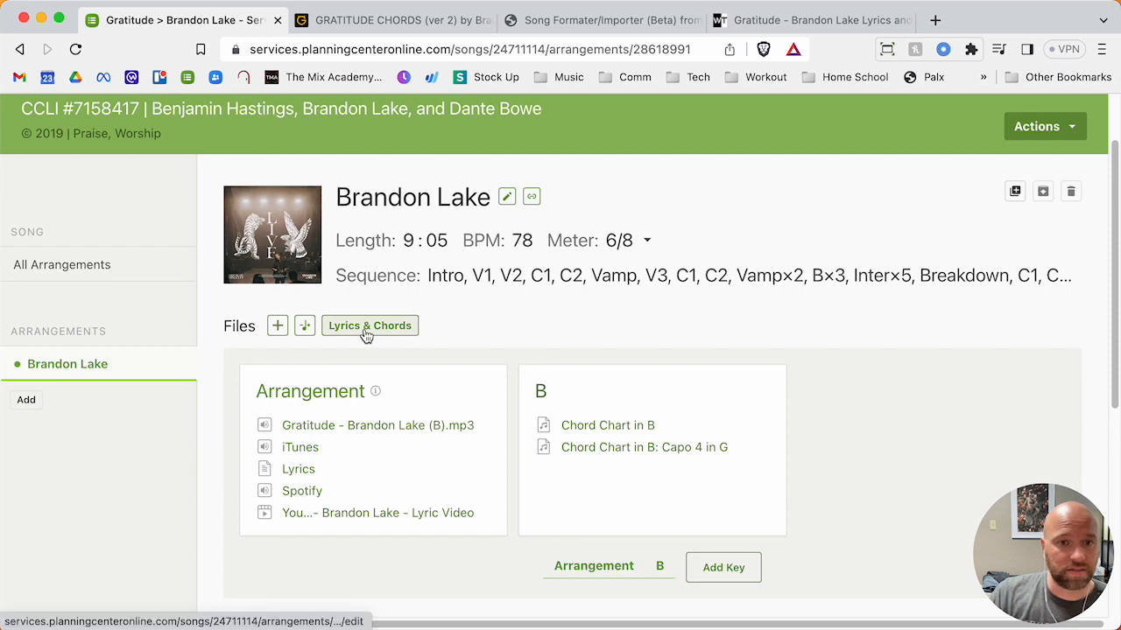
{"action": "left_click", "coordinate": [277, 326]}
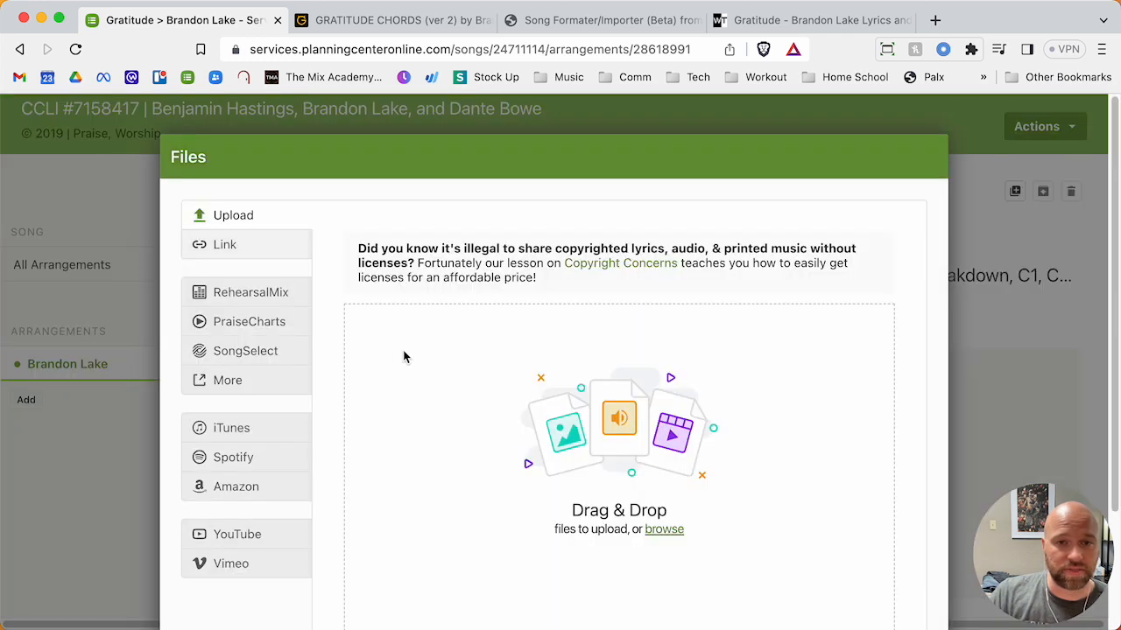
{"action": "left_click", "coordinate": [664, 528]}
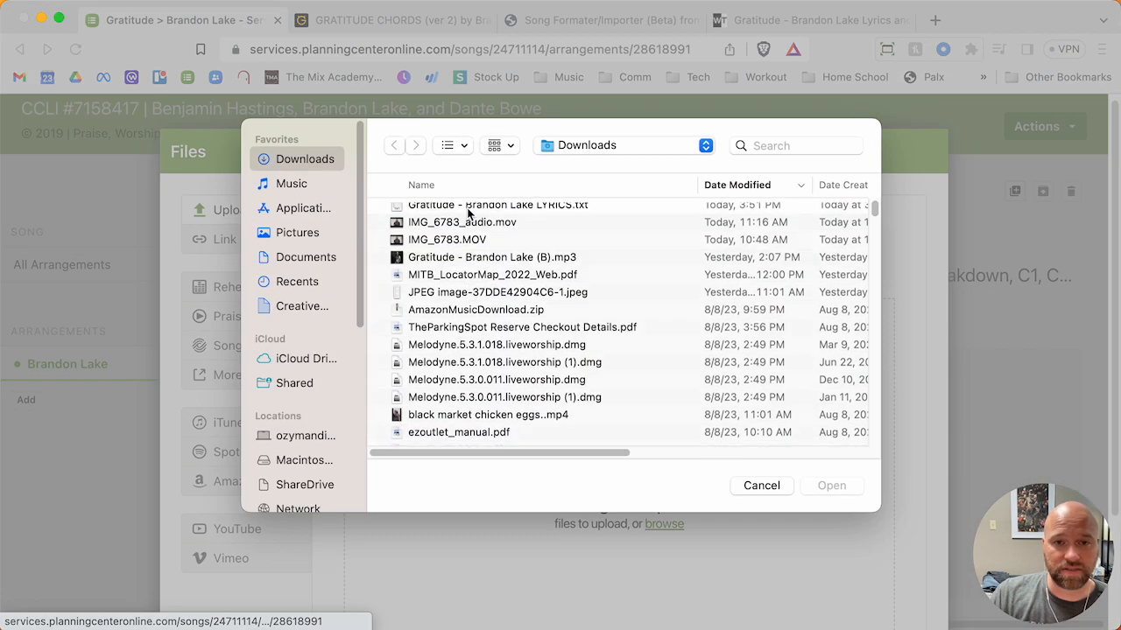
Upload "Gratitude - Brandon Lake LYRICS.txt" from Downloads, attached to the arrangement.
{"action": "scroll", "coordinate": [467, 208], "scroll_direction": "up", "scroll_amount": 1}
{"action": "left_click", "coordinate": [520, 211]}
{"action": "double_click", "coordinate": [541, 215]}
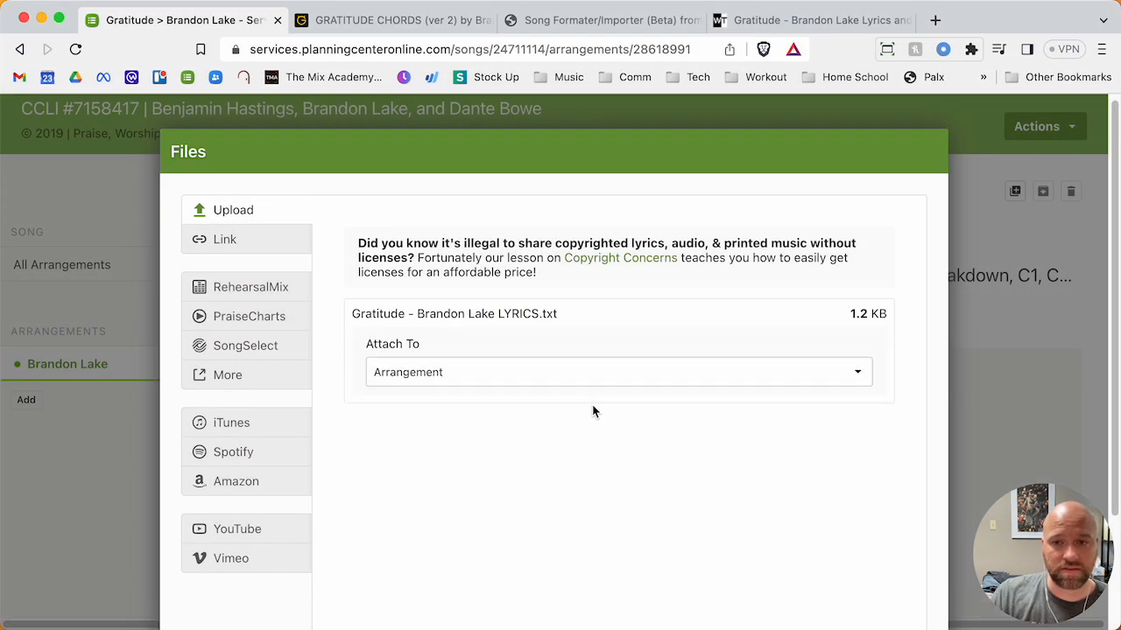
{"action": "scroll", "coordinate": [592, 412], "scroll_direction": "down", "scroll_amount": 3}
{"action": "left_click", "coordinate": [903, 603]}
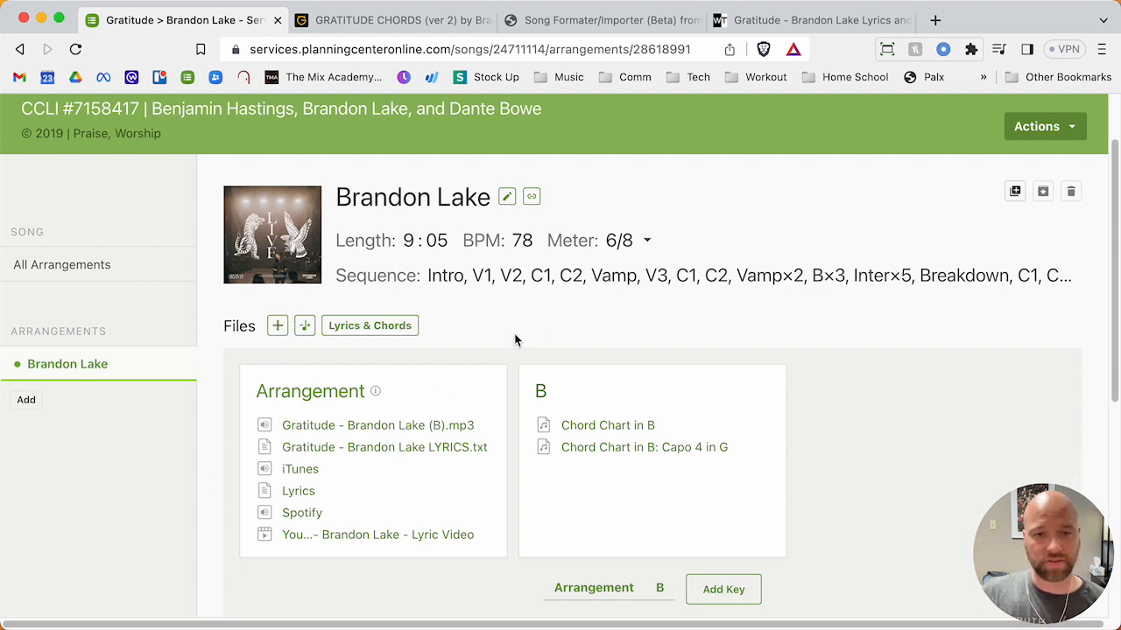
Start adding a key to the arrangement with G as the start key and "Baritone" as the description.
{"action": "left_click", "coordinate": [726, 590]}
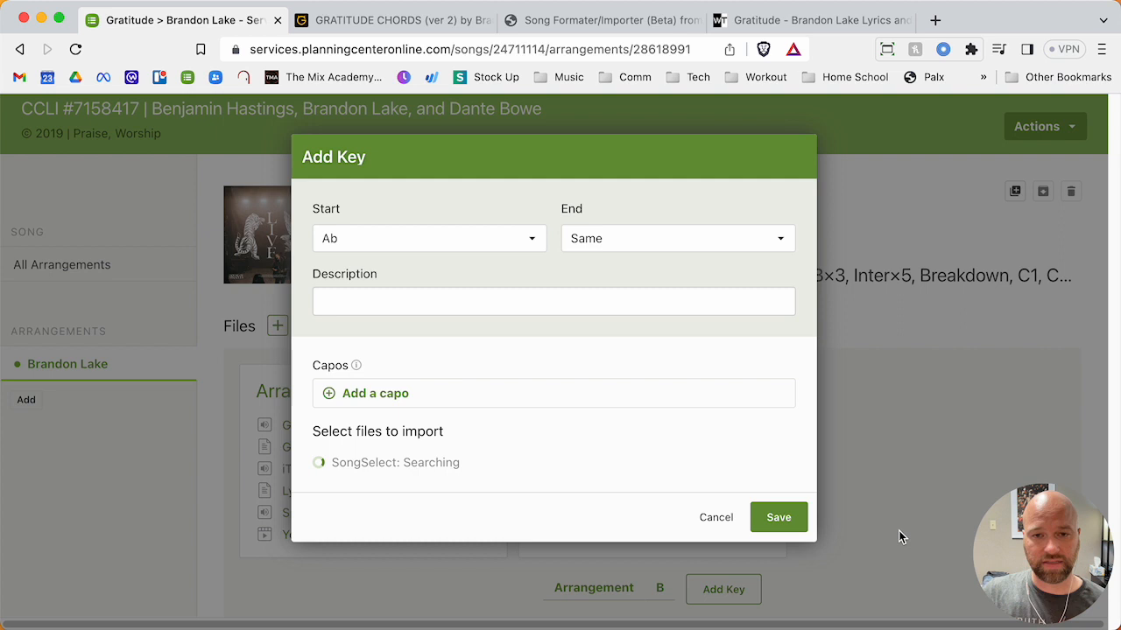
{"action": "left_click", "coordinate": [536, 248]}
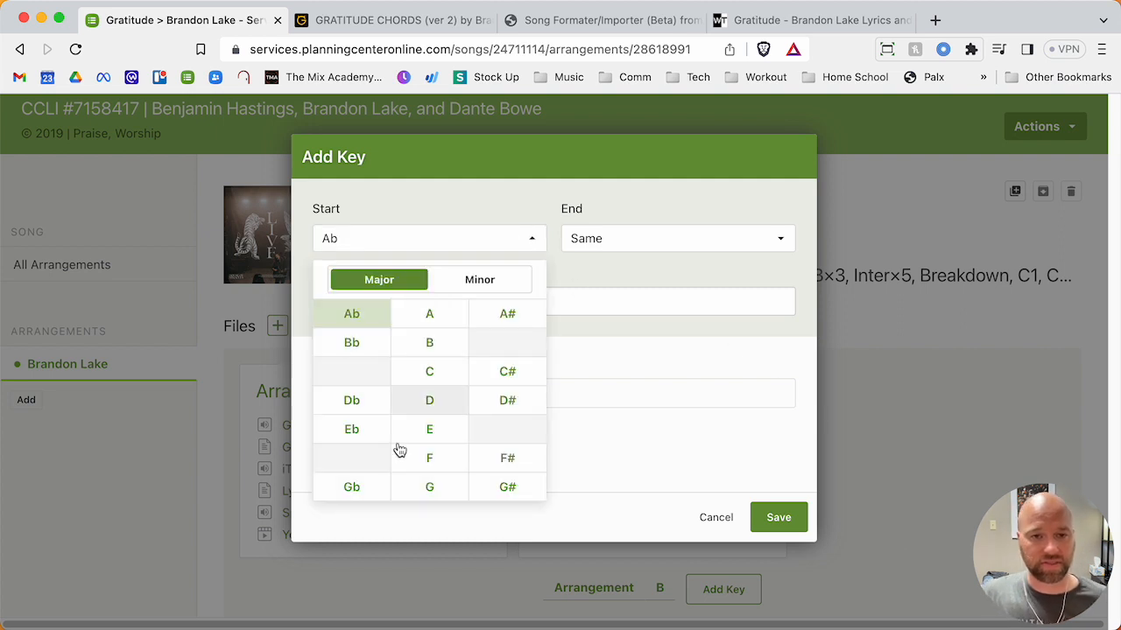
{"action": "left_click", "coordinate": [434, 491]}
{"action": "left_click", "coordinate": [564, 311]}
{"action": "type", "text": "B"}
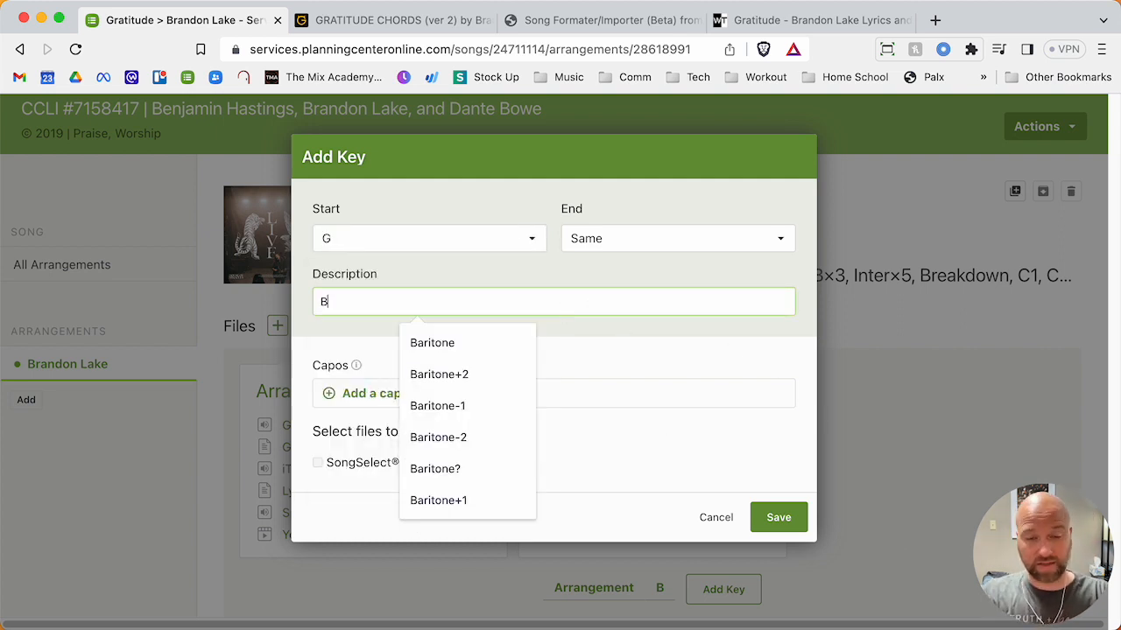
{"action": "type", "text": "aritone"}
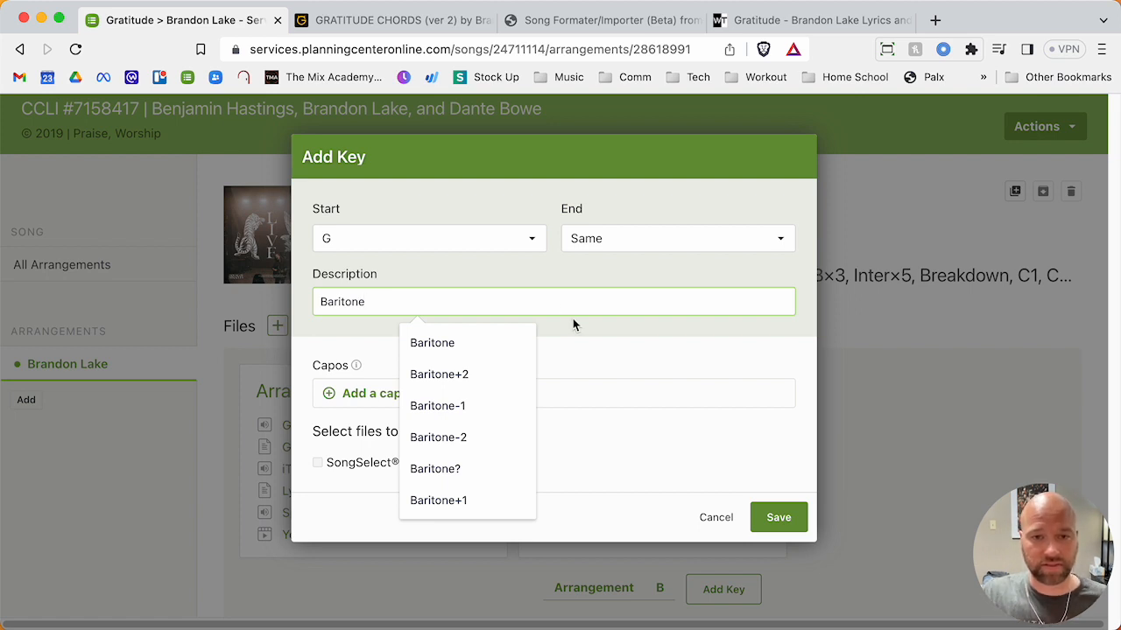
{"action": "left_click", "coordinate": [653, 279]}
Add a capo in E to the G key and save the key.
{"action": "left_click", "coordinate": [561, 395]}
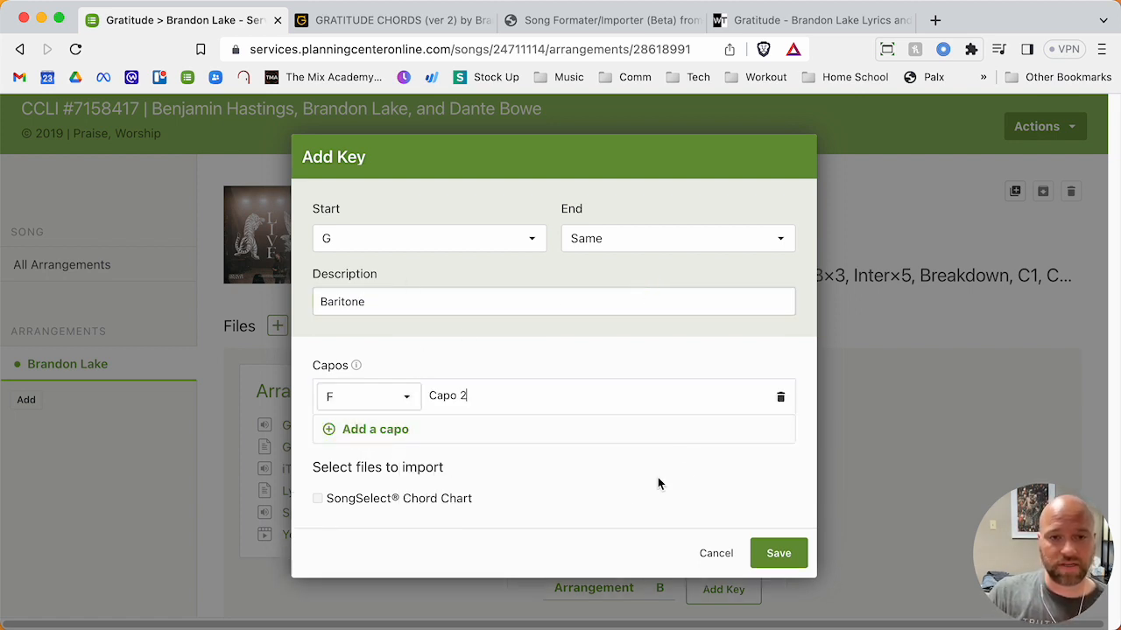
{"action": "left_click", "coordinate": [394, 404]}
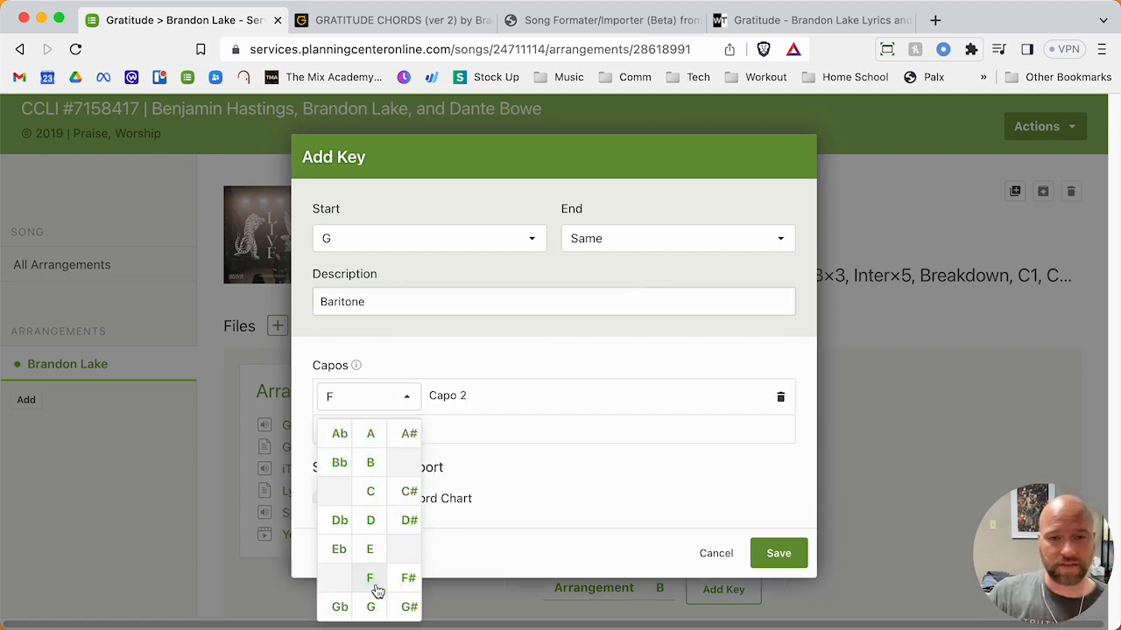
{"action": "left_click", "coordinate": [370, 549]}
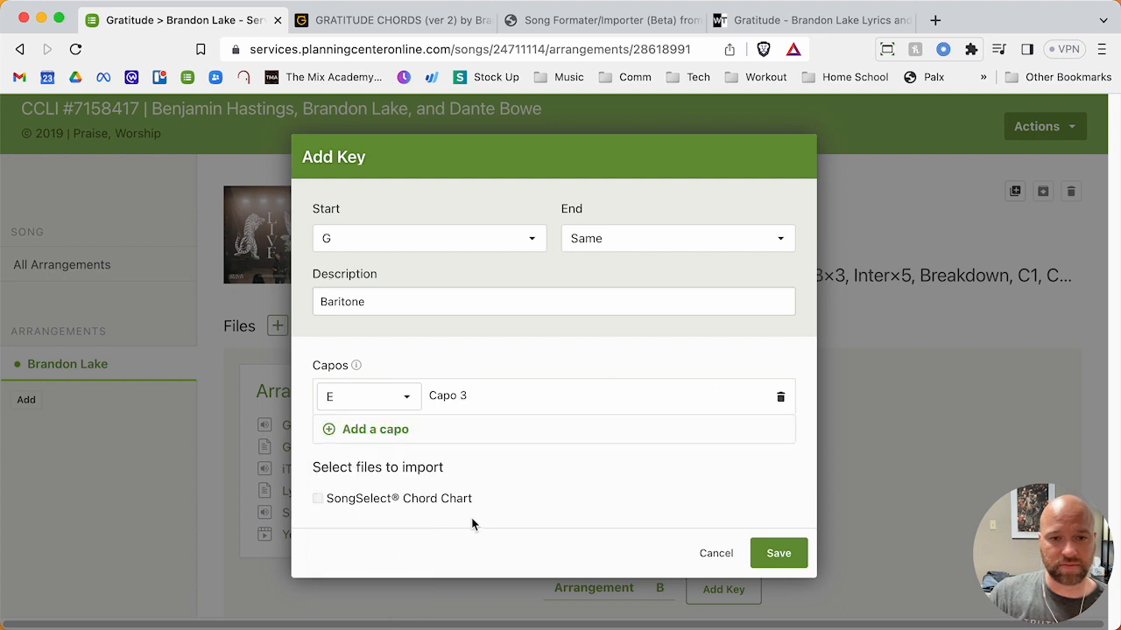
{"action": "left_click", "coordinate": [778, 554]}
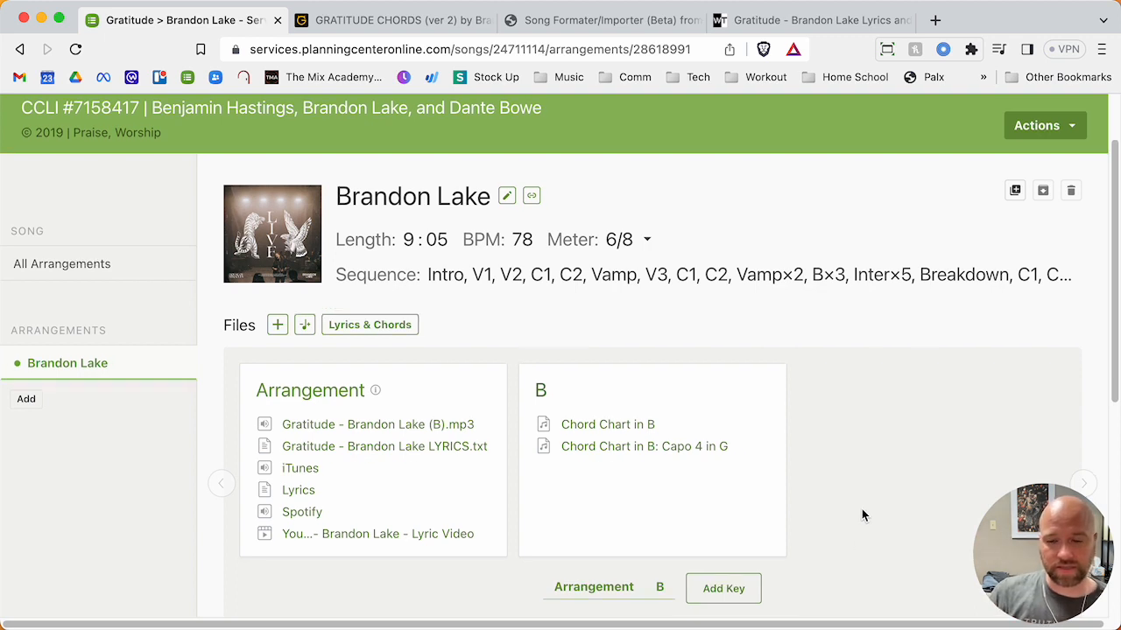
Reload the arrangement page to refresh its keys and chord charts.
{"action": "scroll", "coordinate": [861, 515], "scroll_direction": "down", "scroll_amount": 3}
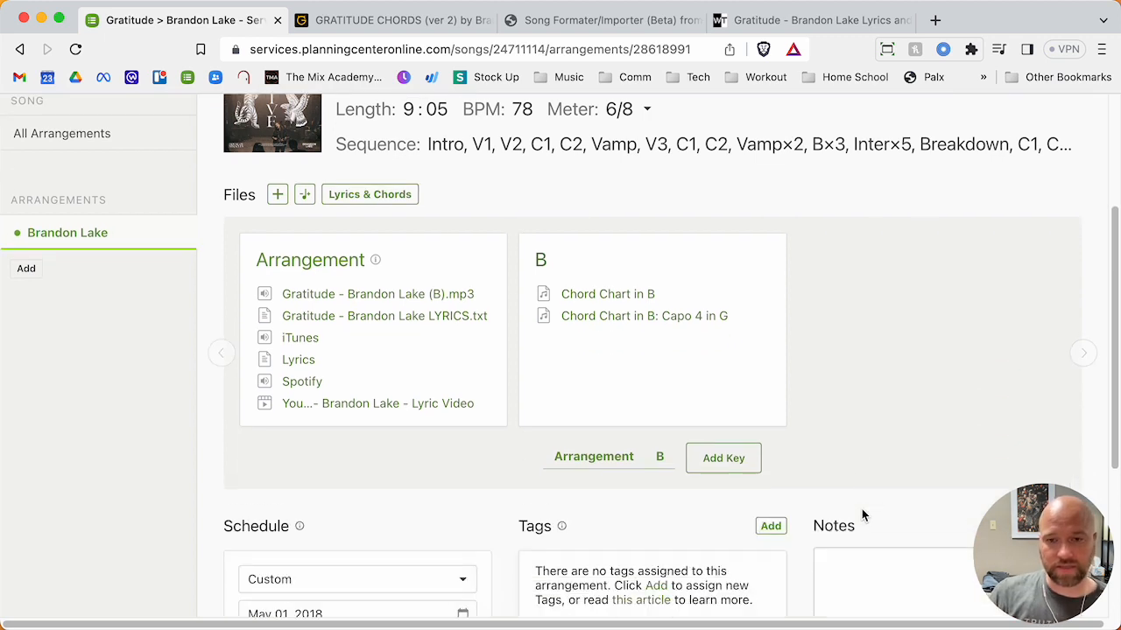
{"action": "left_click", "coordinate": [77, 49]}
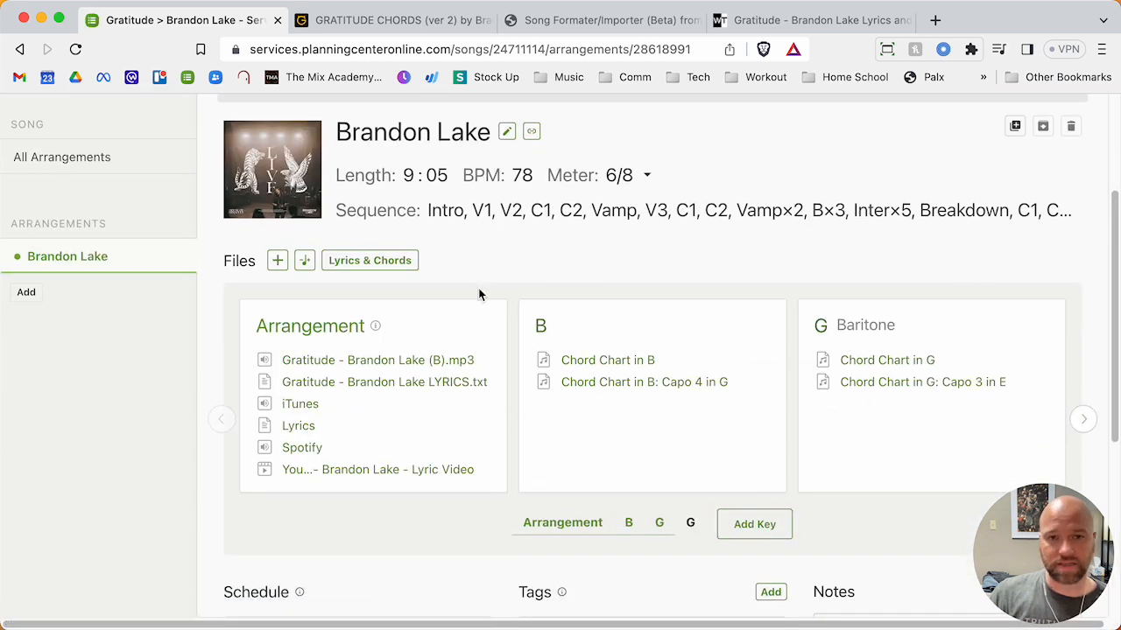
{"action": "mouse_move", "coordinate": [441, 363]}
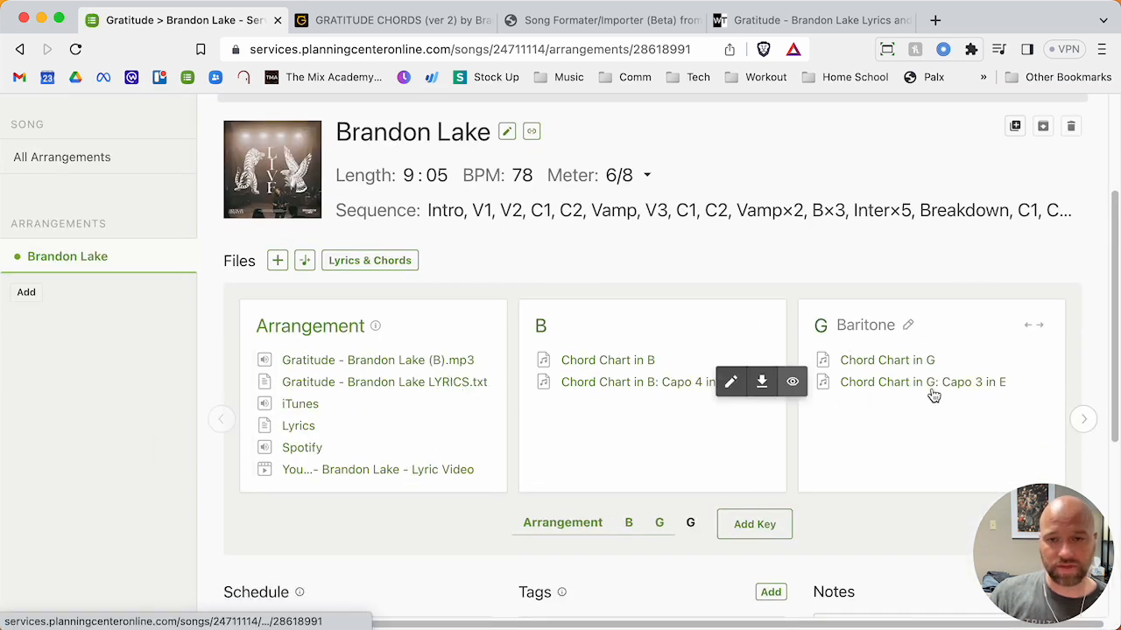
Set up an audio transposition of "Gratitude - Brandon Lake (B).mp3" from B to G.
{"action": "left_click", "coordinate": [305, 260]}
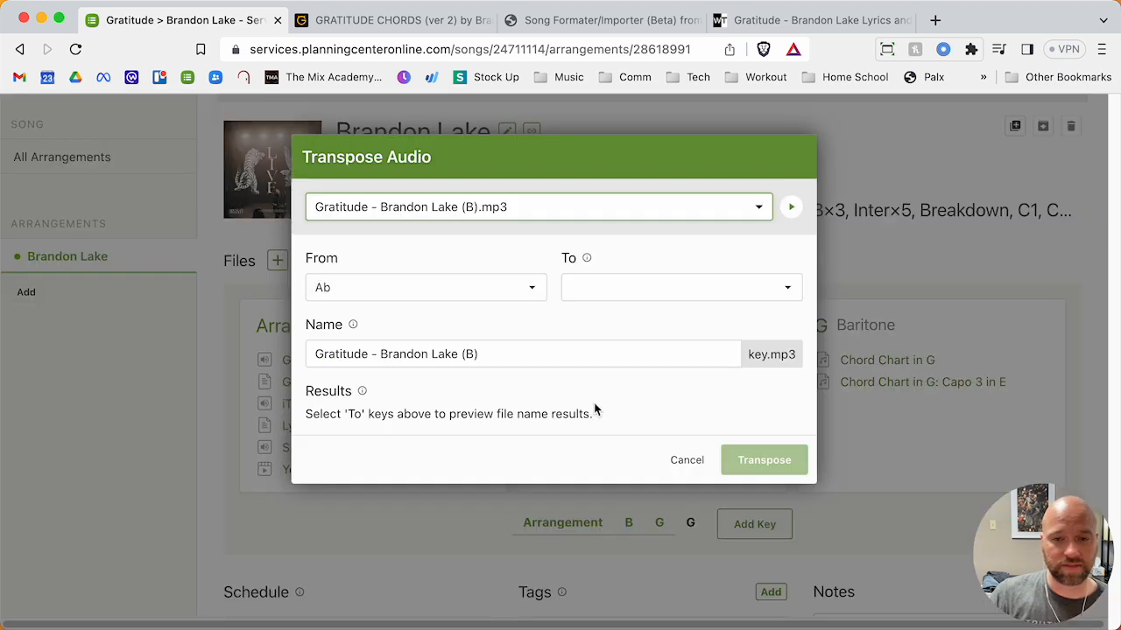
{"action": "left_click", "coordinate": [686, 460]}
{"action": "left_click", "coordinate": [303, 260]}
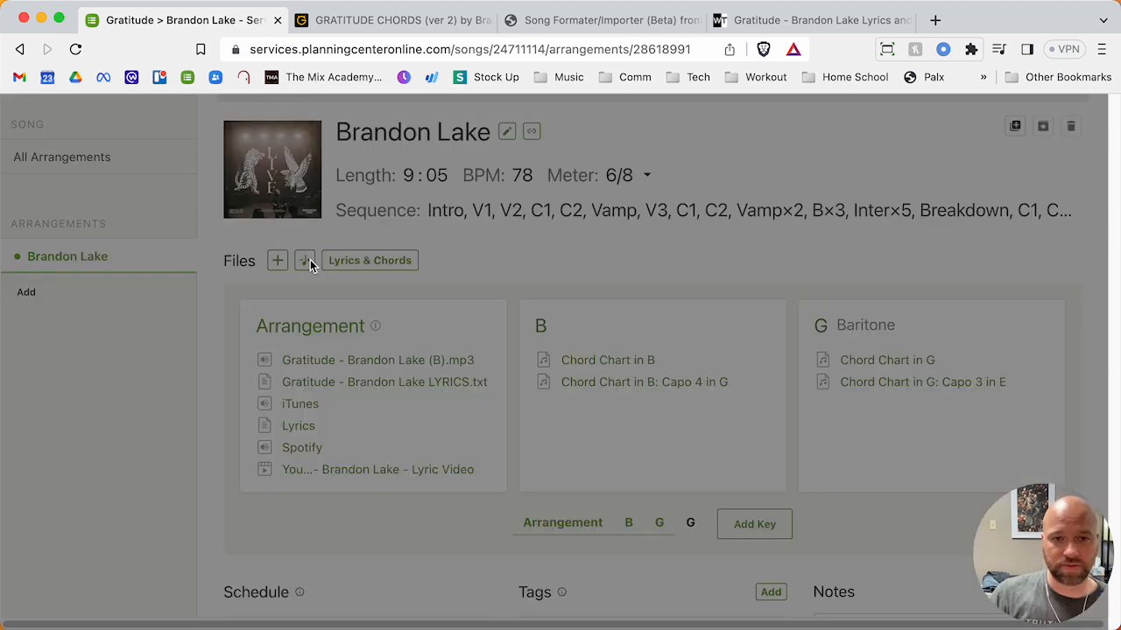
{"action": "left_click", "coordinate": [483, 209]}
{"action": "left_click", "coordinate": [481, 243]}
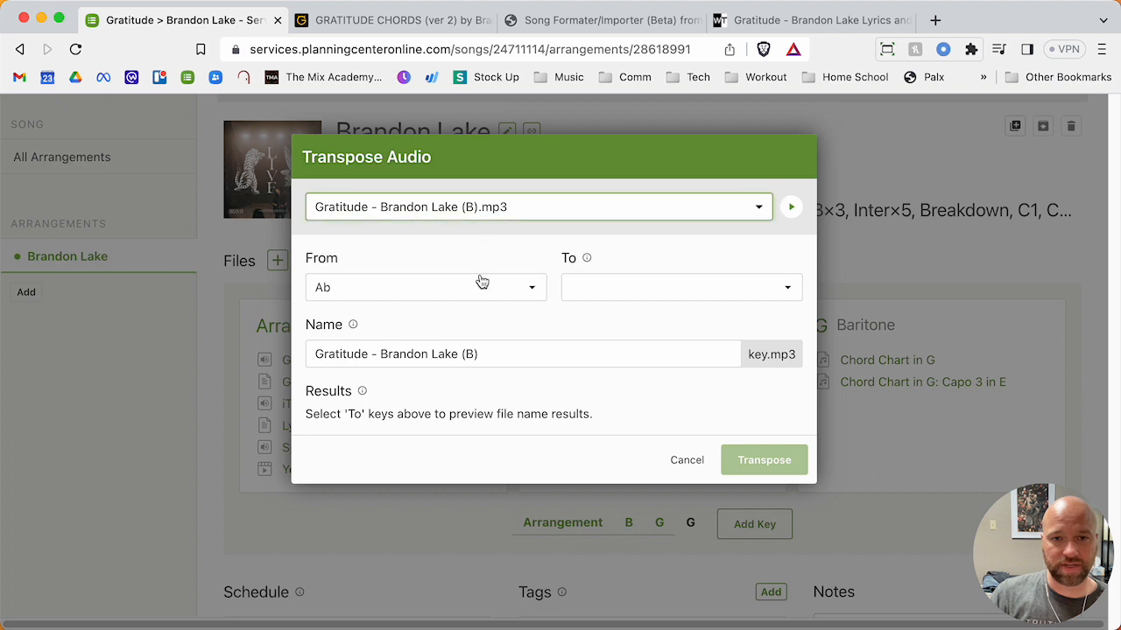
{"action": "left_click", "coordinate": [426, 292]}
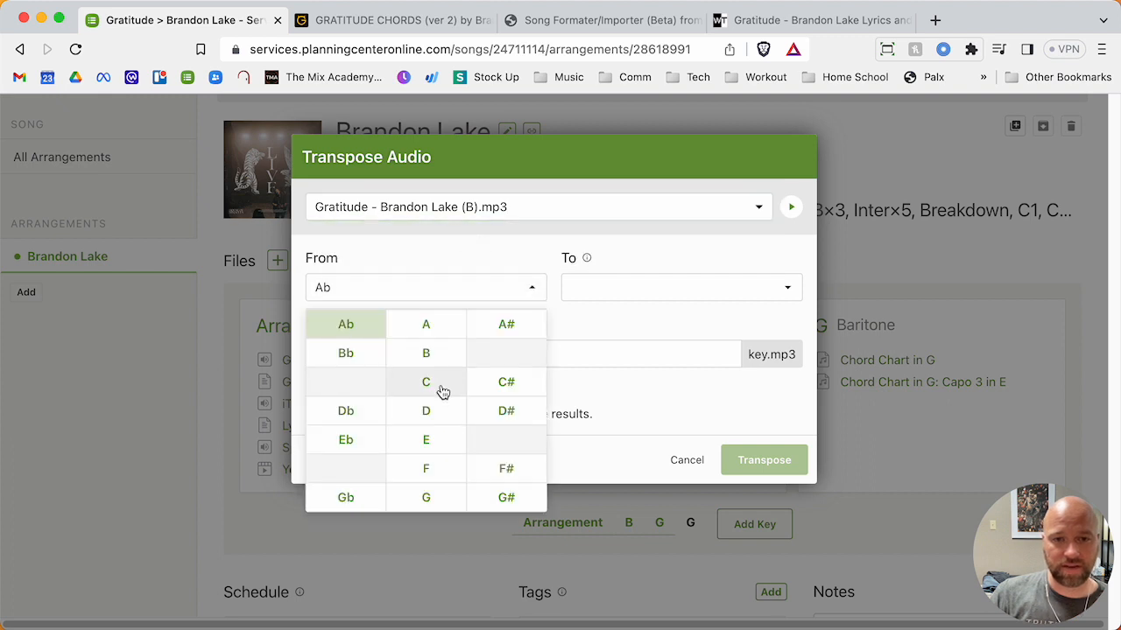
{"action": "left_click", "coordinate": [426, 354]}
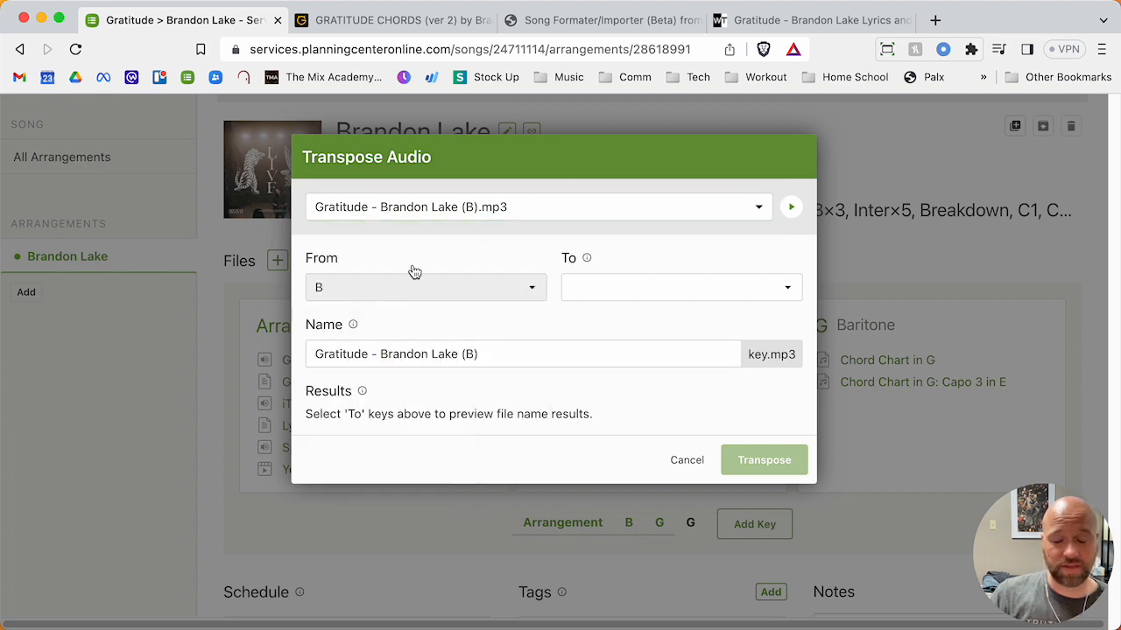
{"action": "left_click", "coordinate": [671, 292]}
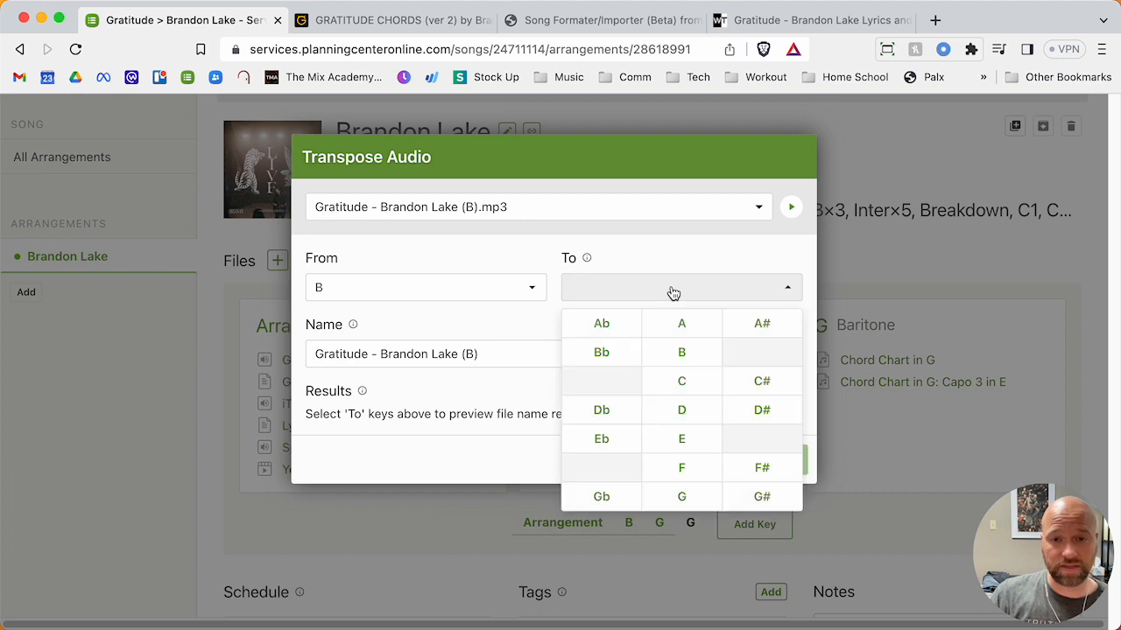
{"action": "left_click", "coordinate": [681, 496]}
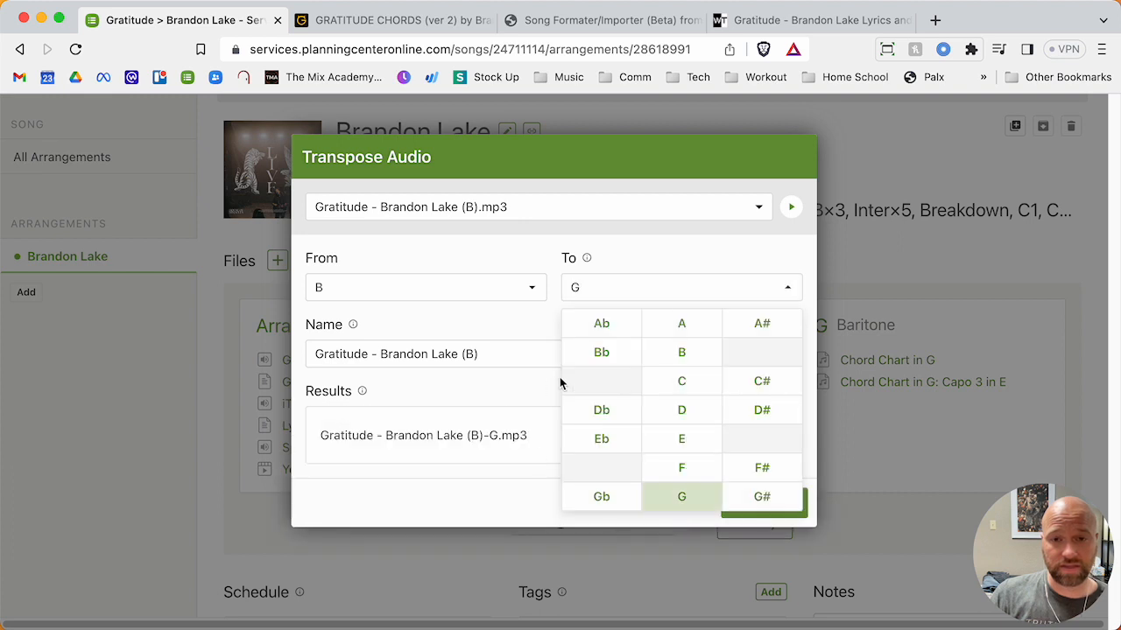
{"action": "left_click", "coordinate": [514, 328]}
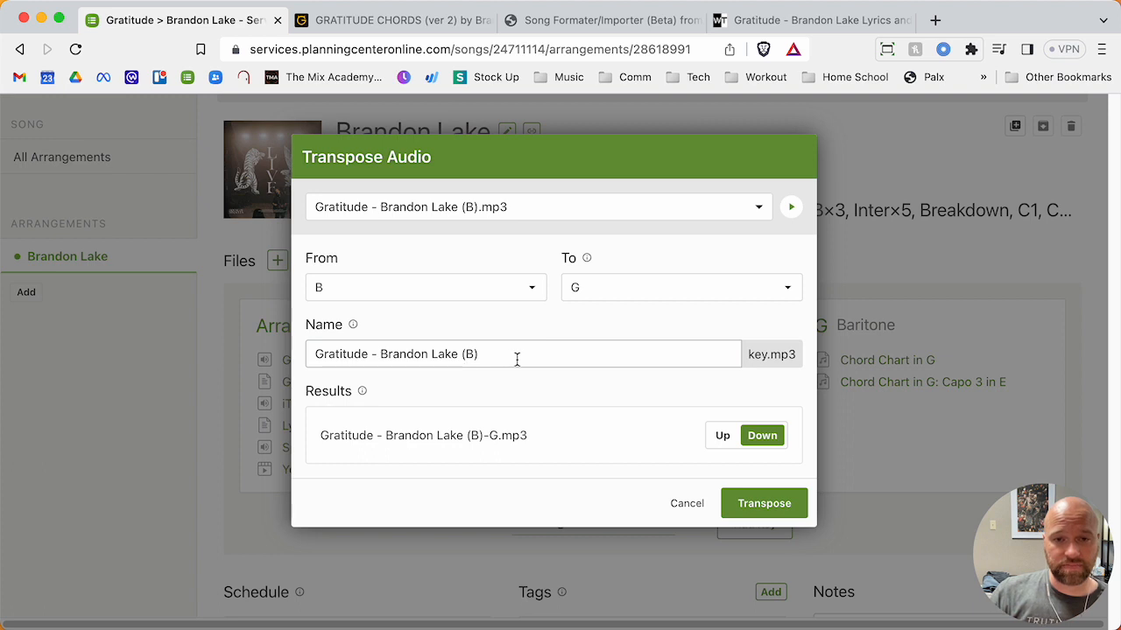
Try naming the transposed file "Gratitude - Brandon Lake (G transposed)" and undo the name change.
{"action": "left_click_drag", "start_coordinate": [474, 355], "coordinate": [465, 355]}
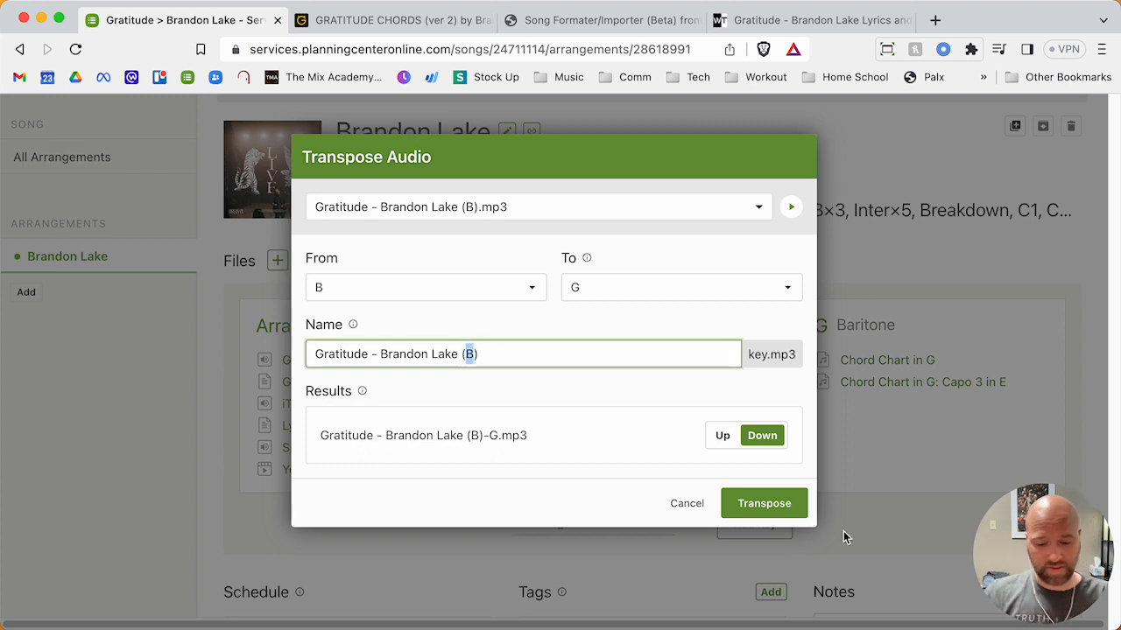
{"action": "type", "text": "G transpo"}
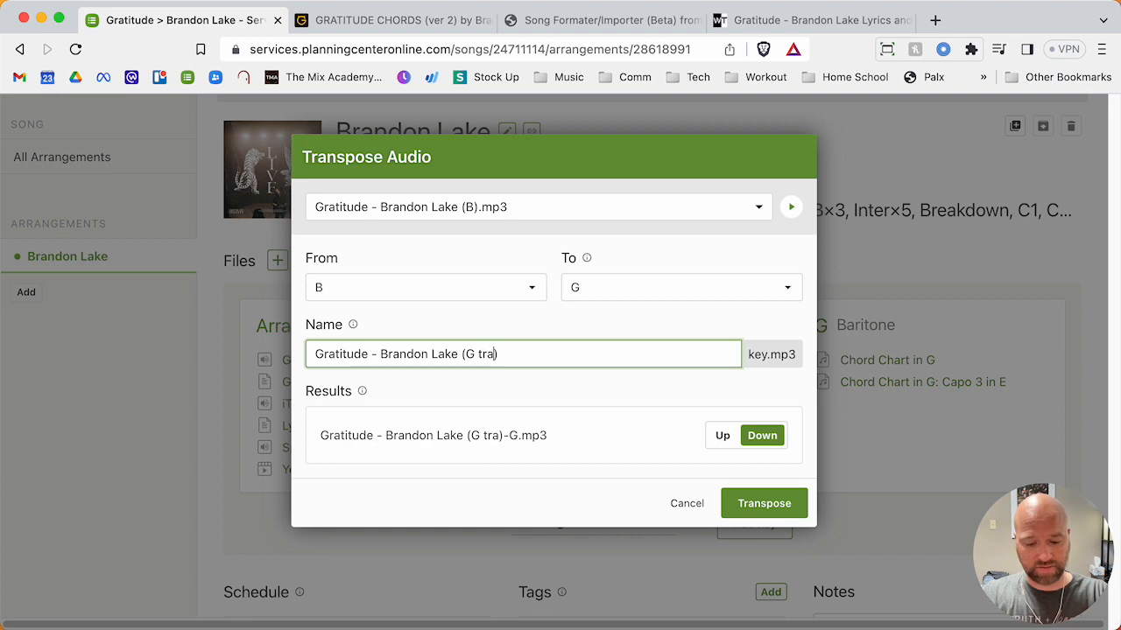
{"action": "type", "text": "sed"}
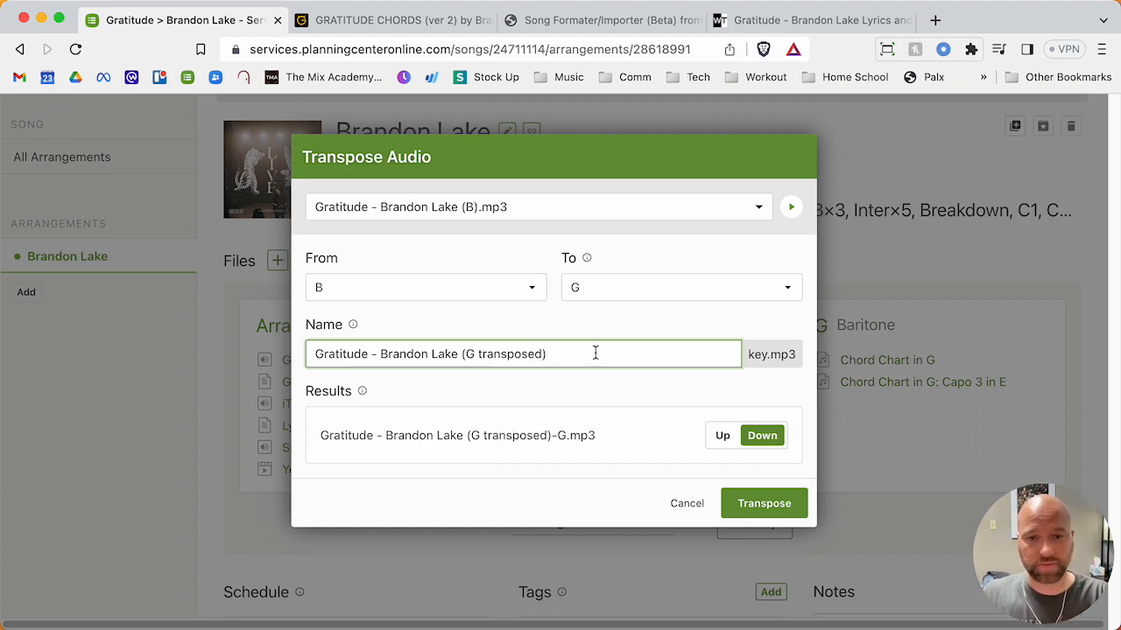
{"action": "key", "text": "super+z"}
{"action": "left_click", "coordinate": [560, 415]}
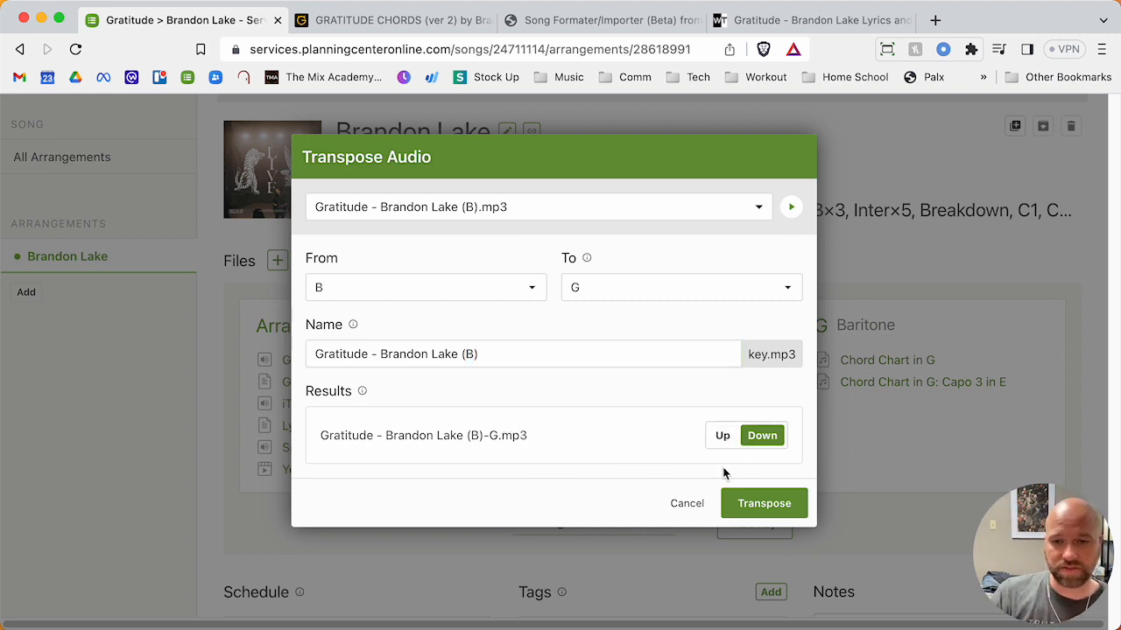
Run the audio transposition to G and check the G Baritone files for the transposed track.
{"action": "left_click", "coordinate": [750, 505]}
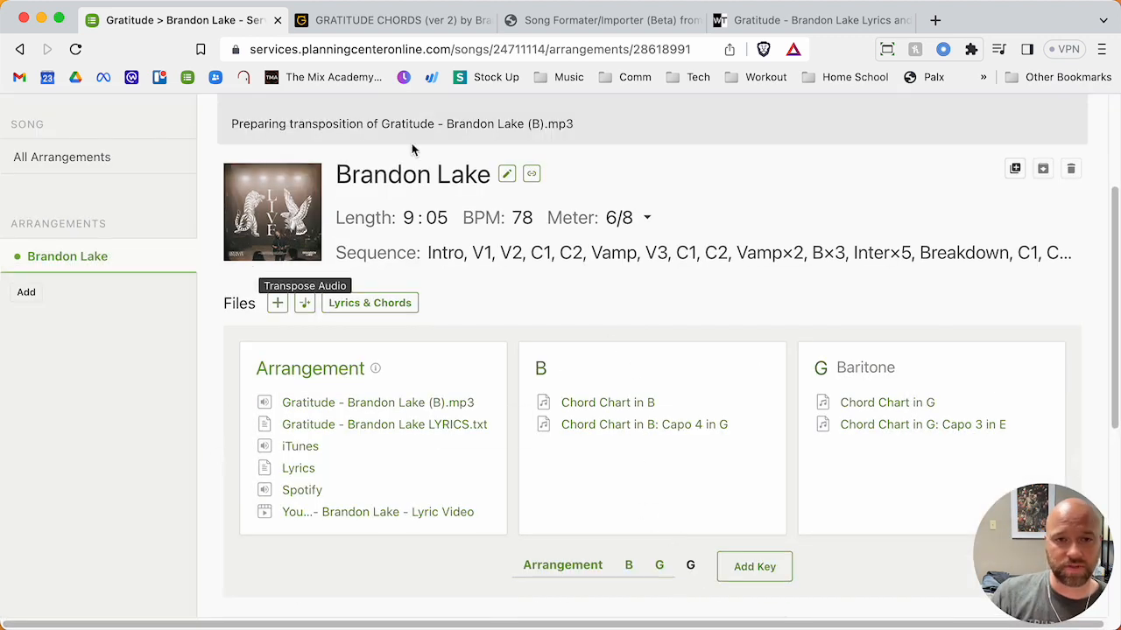
{"action": "scroll", "coordinate": [501, 233], "scroll_direction": "down", "scroll_amount": 3}
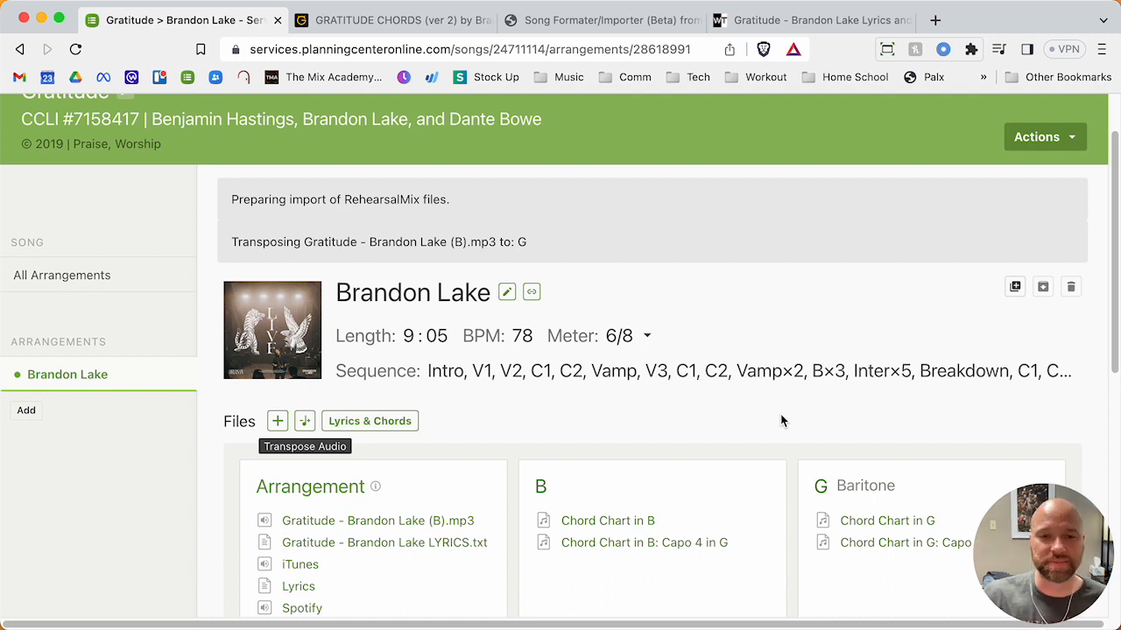
{"action": "scroll", "coordinate": [782, 422], "scroll_direction": "down", "scroll_amount": 3}
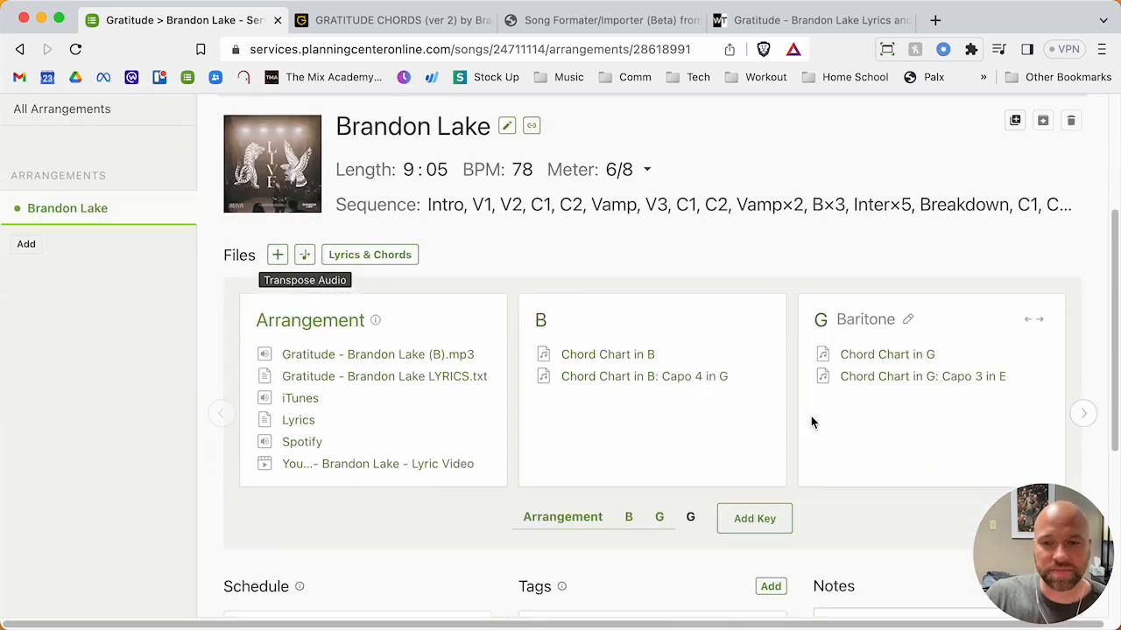
{"action": "scroll", "coordinate": [789, 424], "scroll_direction": "up", "scroll_amount": 4}
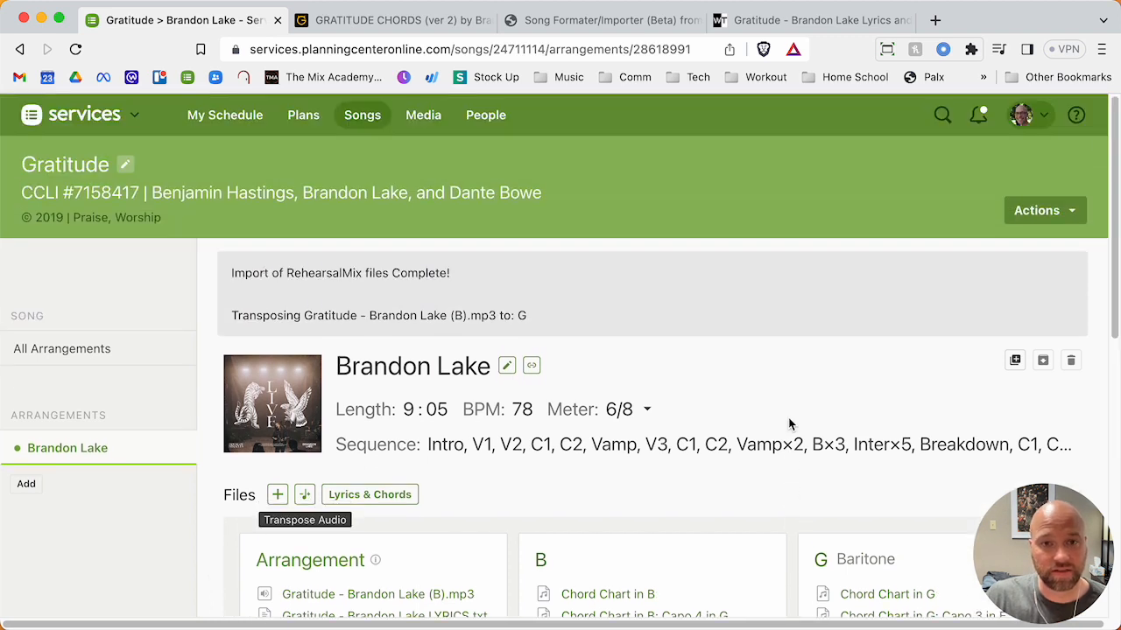
{"action": "scroll", "coordinate": [789, 424], "scroll_direction": "down", "scroll_amount": 3}
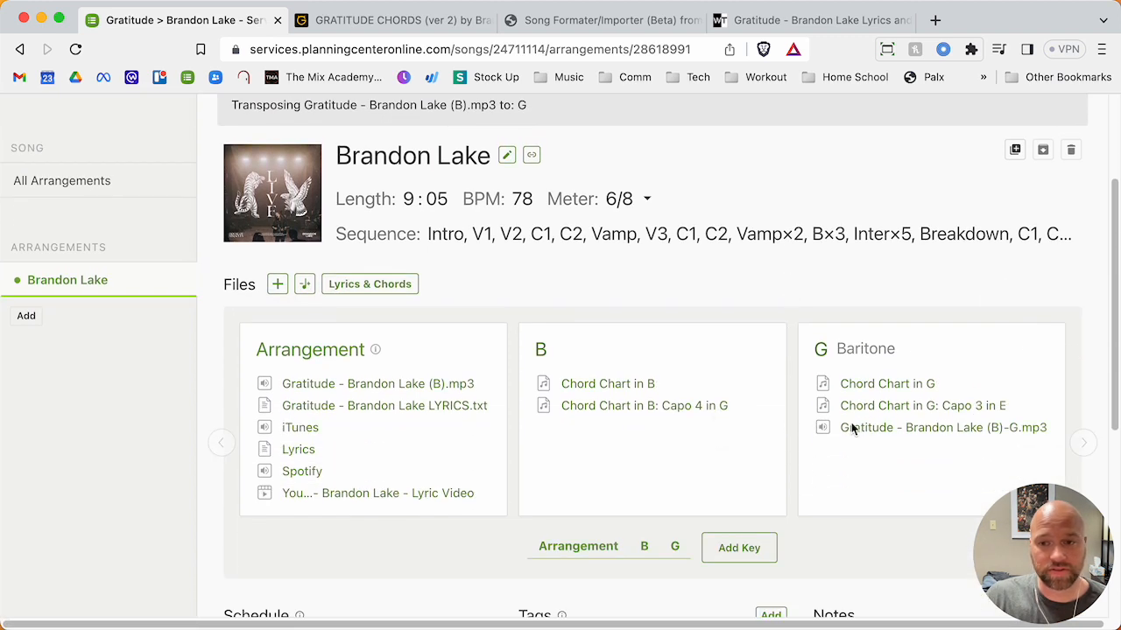